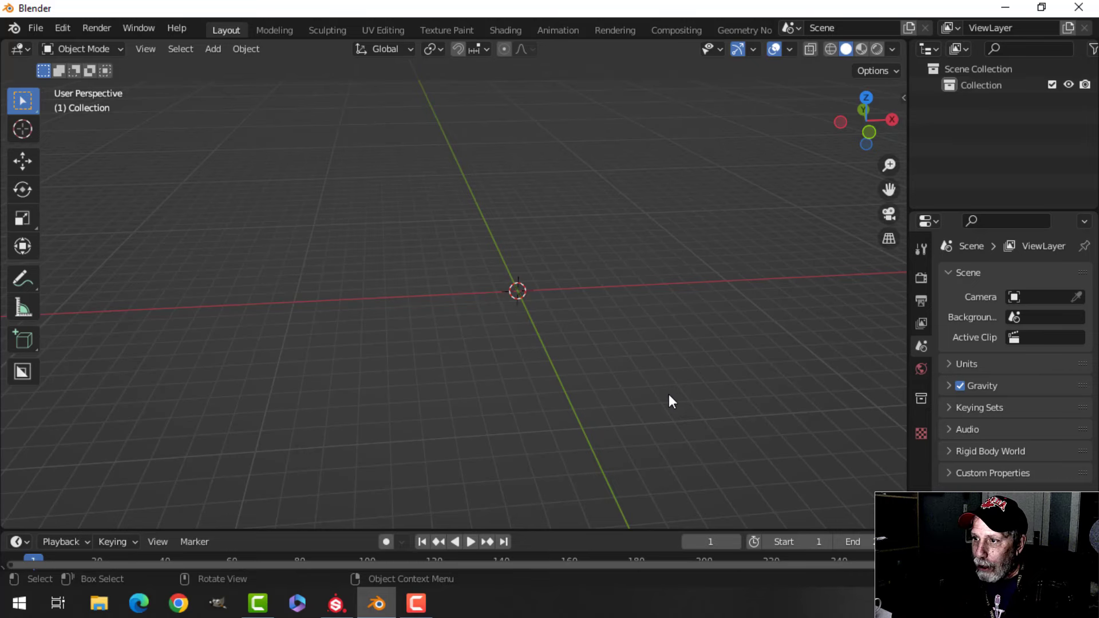
- Add a cube mesh to the empty scene
middle_drag(575, 364, 557, 337)
key(shift+a)
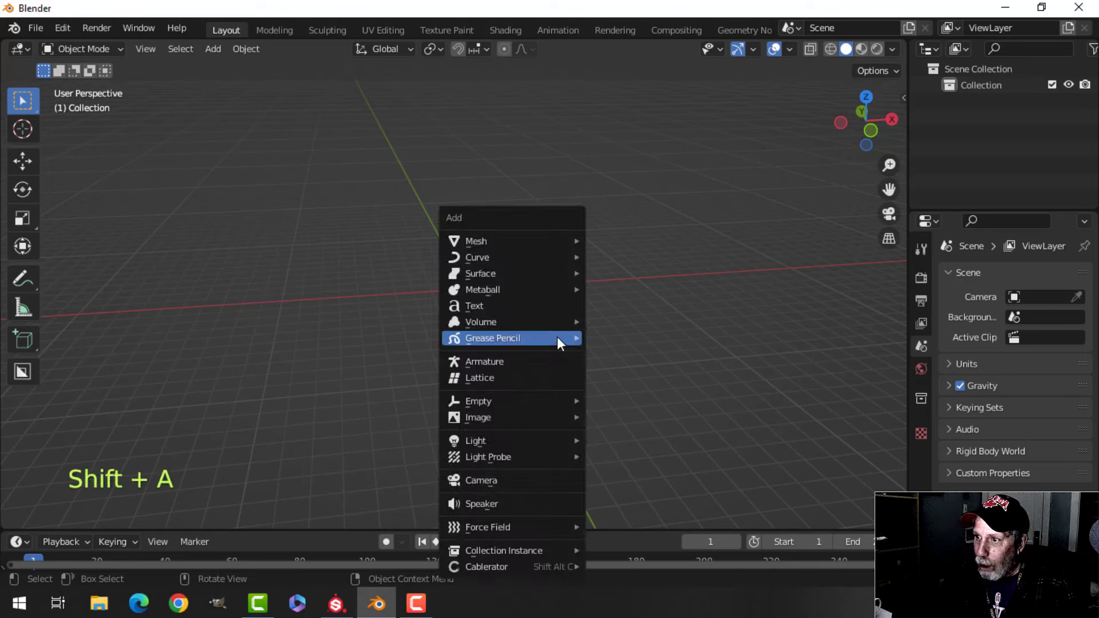
mouse_move(512, 243)
click(613, 256)
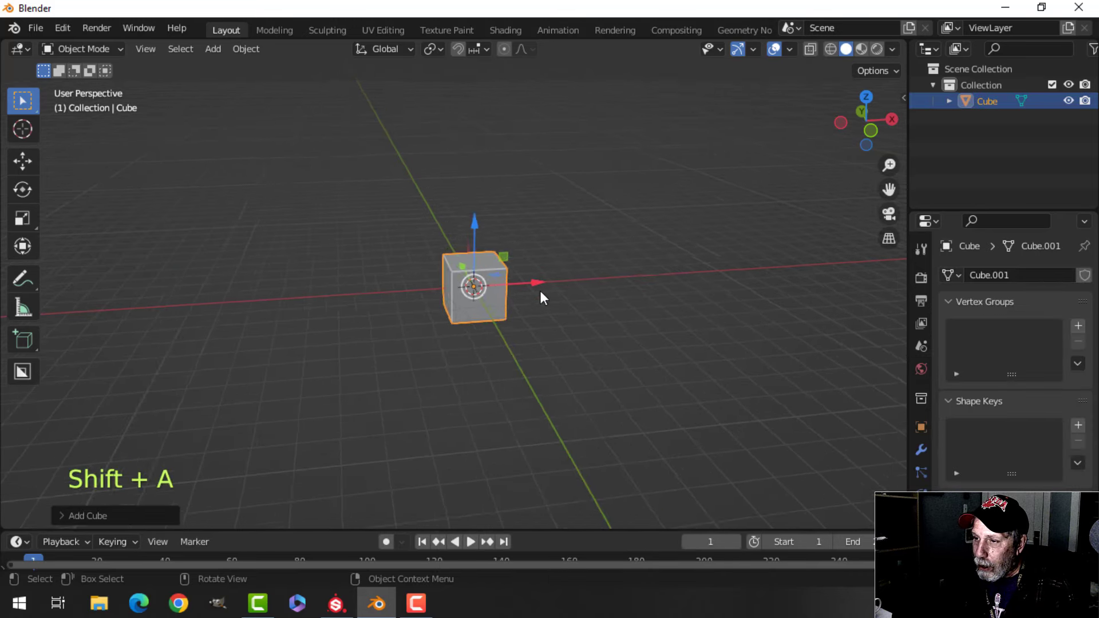
- Flatten the cube along the Z axis to about 0.3 of its height in Edit Mode
scroll(582, 284, up, 2)
mouse_move(611, 283)
shift+middle_down()
mouse_move(558, 278)
mouse_move(596, 289)
shift+middle_up()
key(Tab)
key(a)
key(s)
key(z)
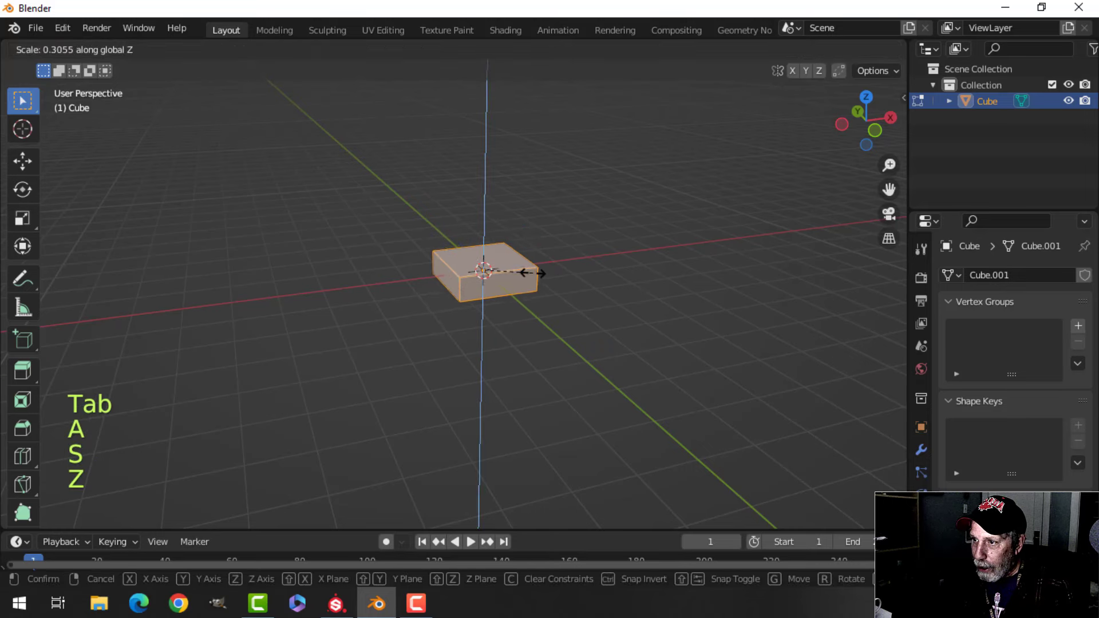
click(521, 273)
- Stretch the flattened cube along the Y axis from the top view
key(KP_7)
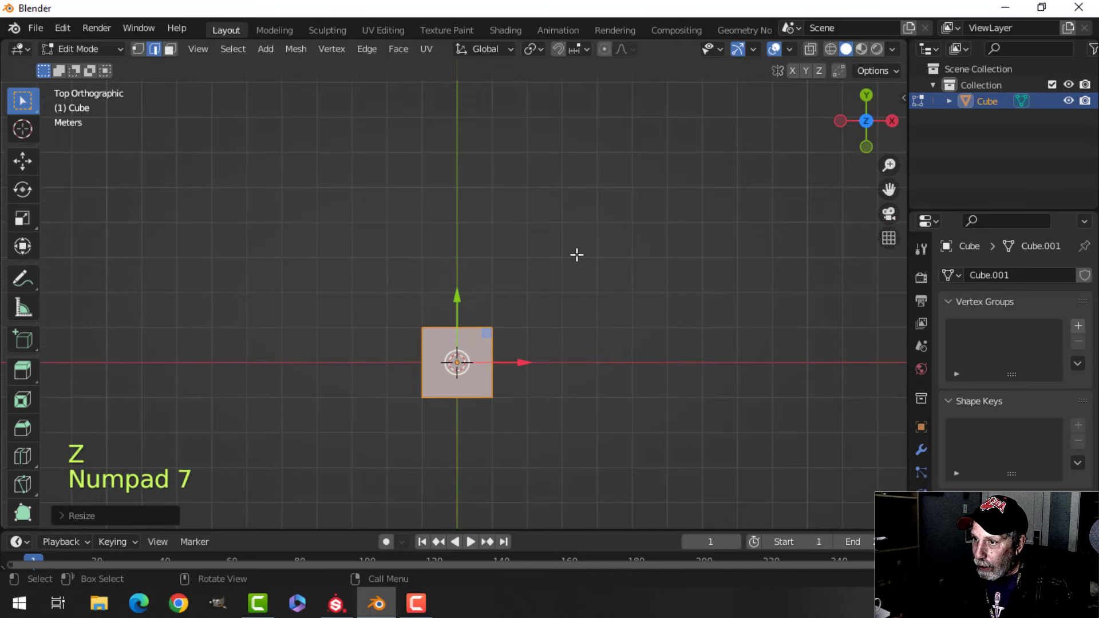
scroll(655, 280, up, 2)
shift+middle_drag(623, 305, 628, 223)
key(s)
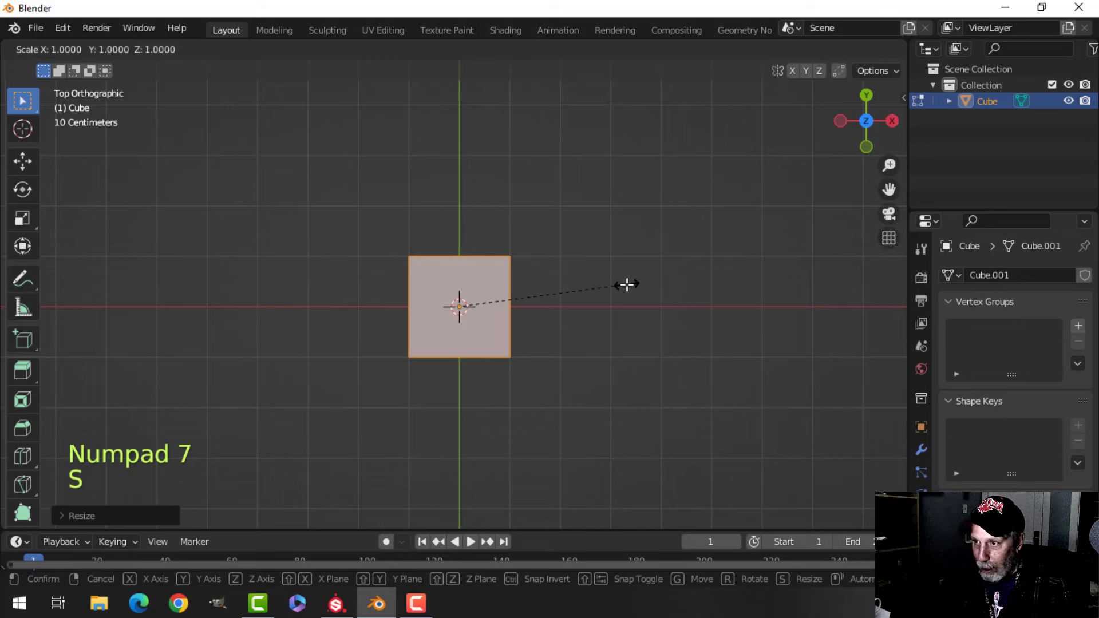
key(y)
click(654, 306)
- Bevel the upper and lower edges of one long side with clamp overlap on and multiple segments, forming a rounded spine
middle_drag(589, 326, 586, 252)
key(alt+a)
scroll(589, 264, up, 3)
scroll(576, 281, down, 1)
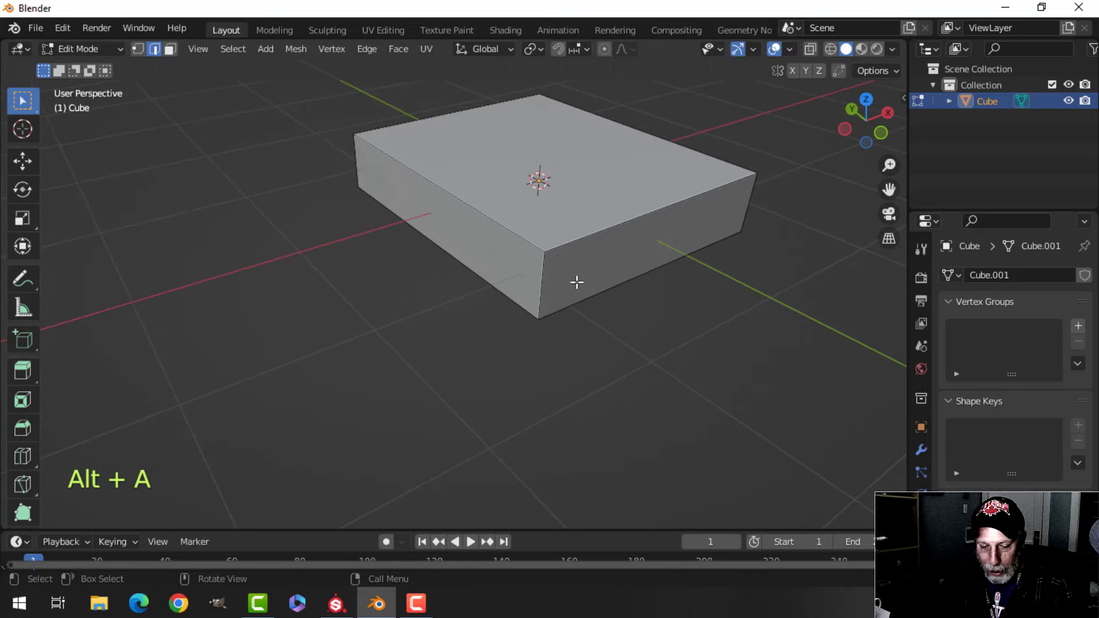
click(467, 191)
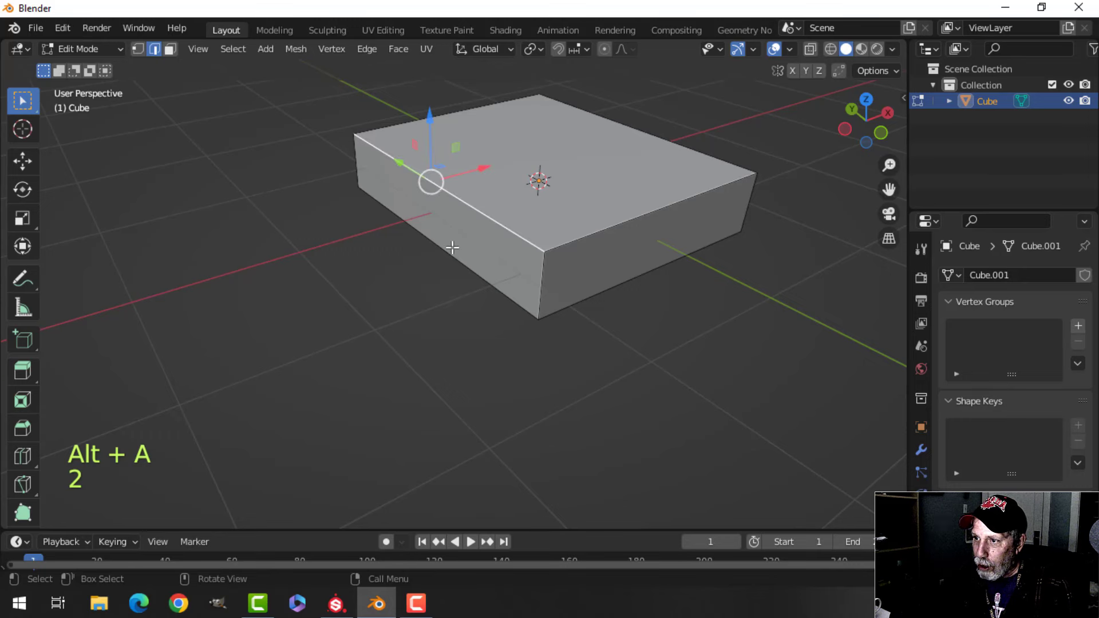
shift+middle_drag(574, 236, 545, 243)
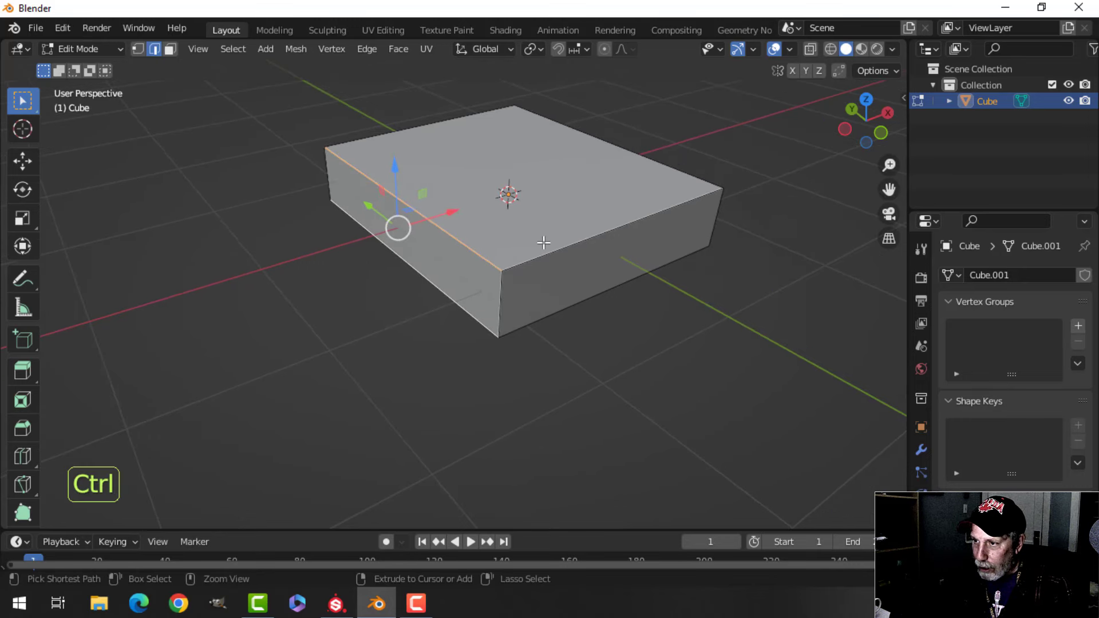
key(ctrl+b)
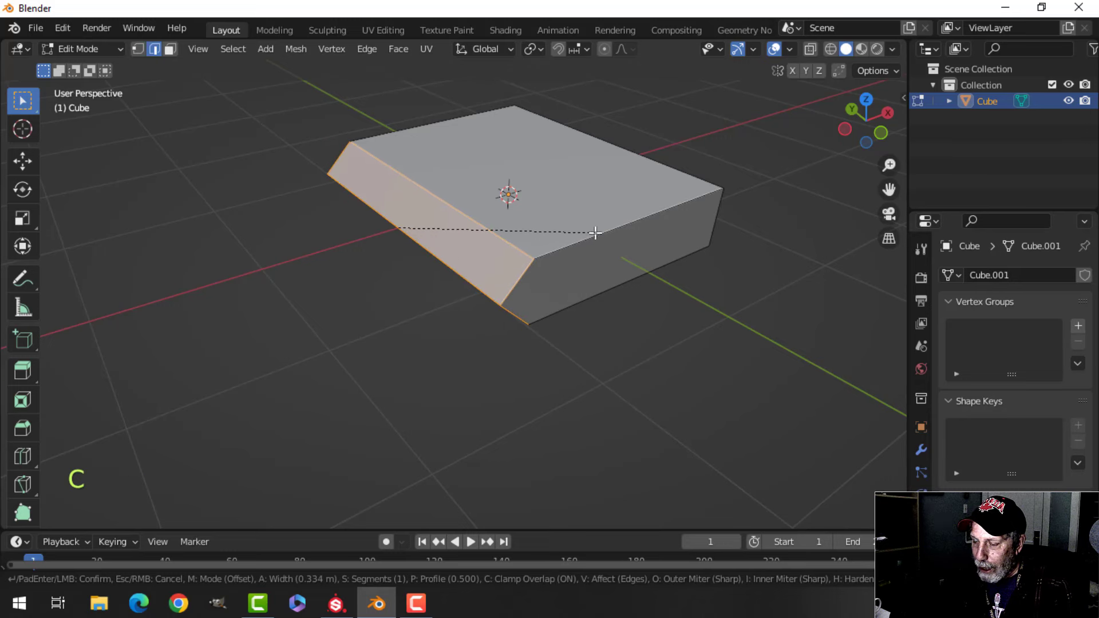
key(c)
key(c)
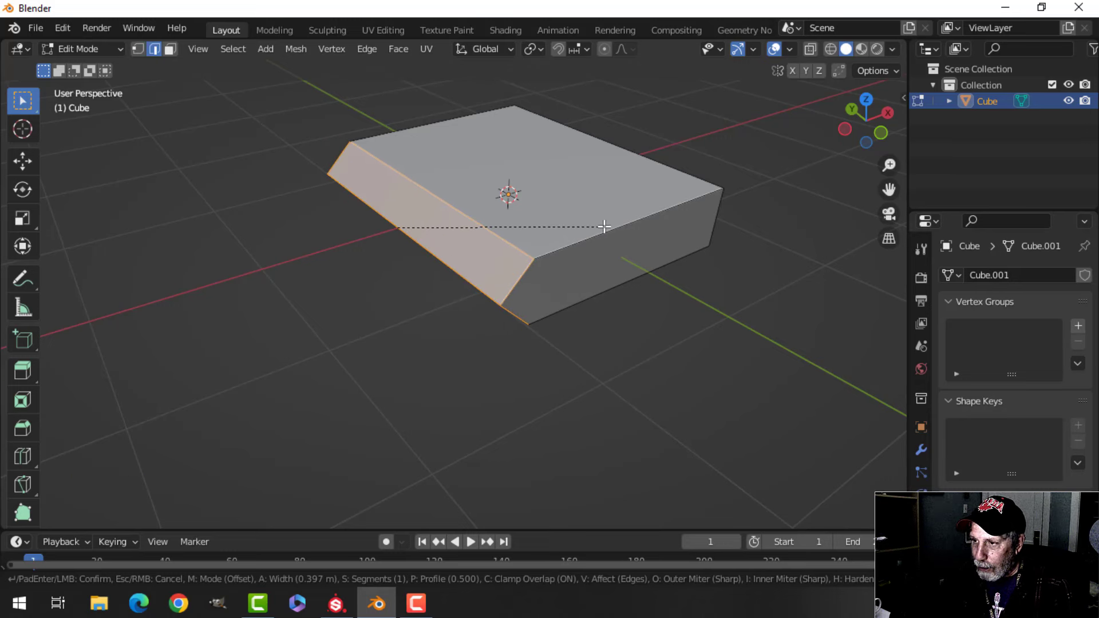
scroll(604, 226, up, 1)
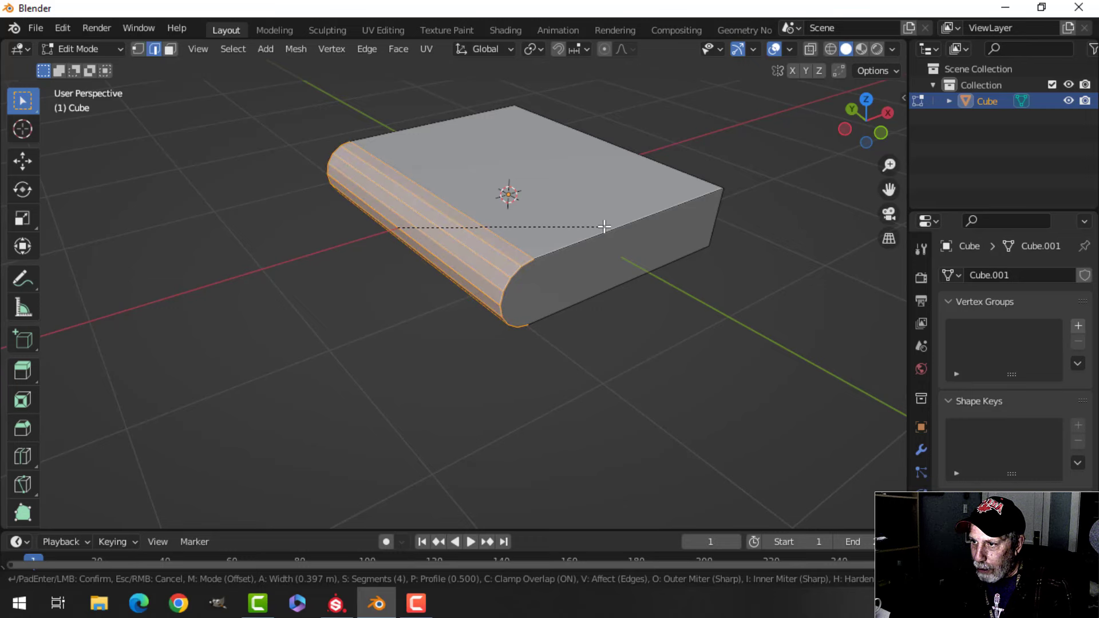
click(604, 226)
- Delete the bevelled cube from the scene
scroll(607, 263, down, 4)
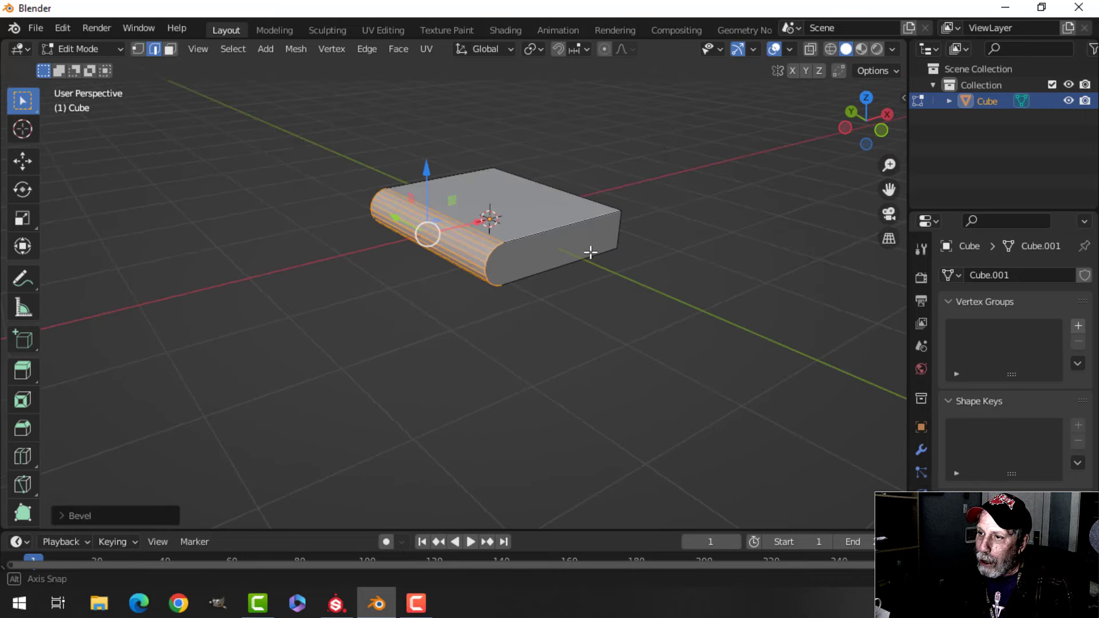
key(Tab)
key(x)
click(575, 265)
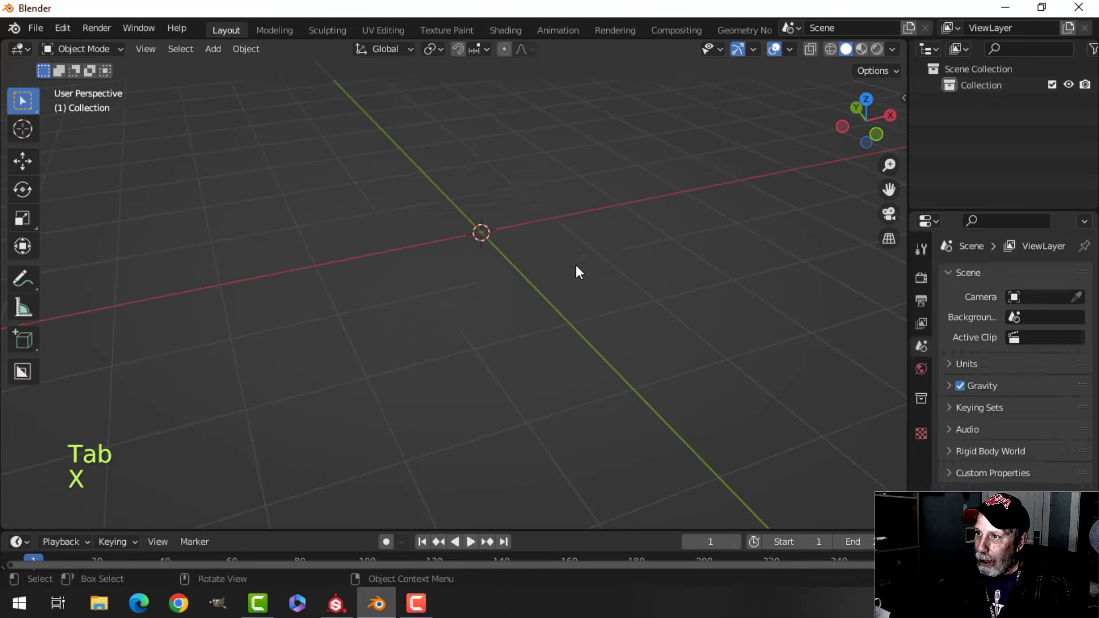
middle_drag(575, 264, 445, 269)
key(ctrl+z)
key(x)
click(599, 256)
- Add a circle mesh with 24 vertices and a 1 m radius at the world origin
middle_drag(630, 255, 613, 253)
key(shift+a)
mouse_move(580, 243)
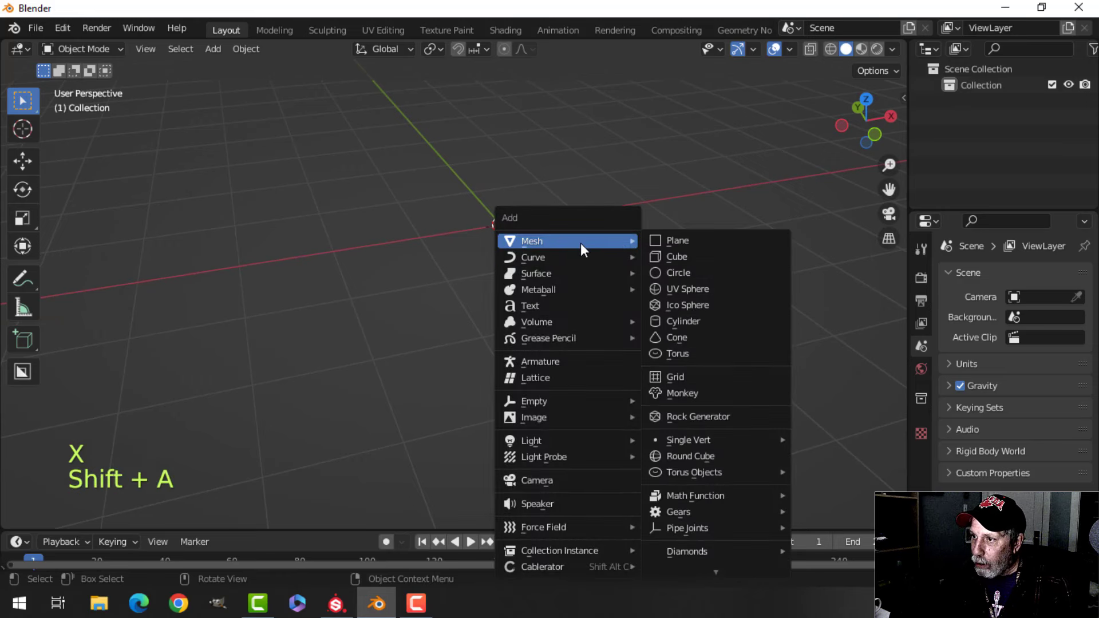
click(685, 269)
click(105, 515)
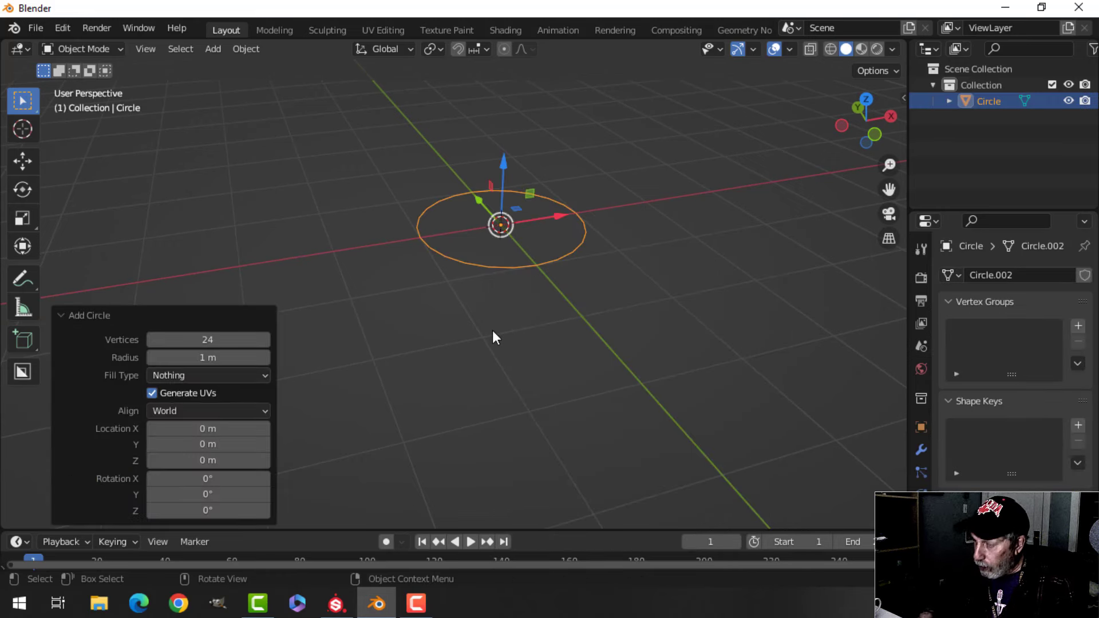
- Rotate the circle's geometry 90° about the X axis in Edit Mode so it faces the front view
key(KP_1)
key(Tab)
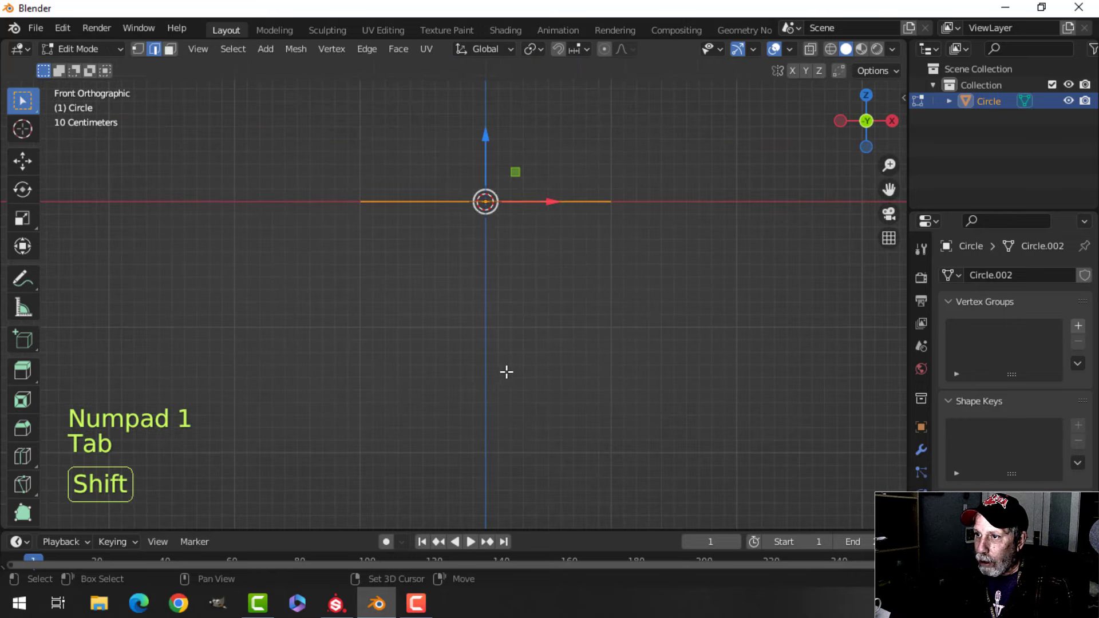
key(r)
key(x)
key(9)
key(0)
click(543, 344)
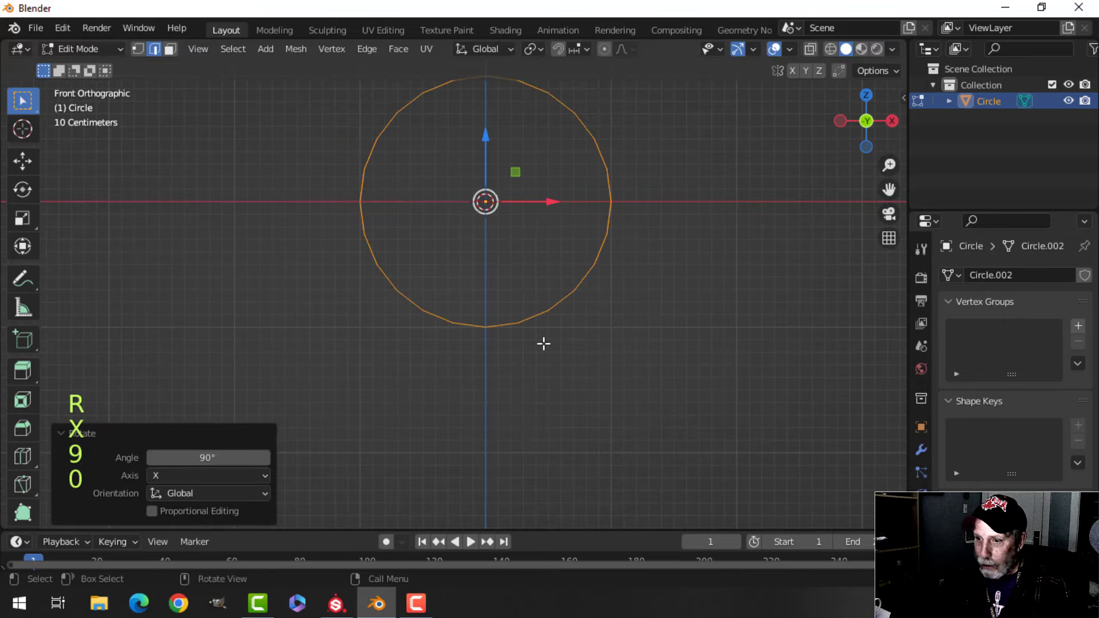
- Delete the vertices on the positive X side of the circle, leaving a half circle
key(1)
scroll(542, 338, down, 2)
key(alt+a)
key(b)
drag(610, 376, 495, 120)
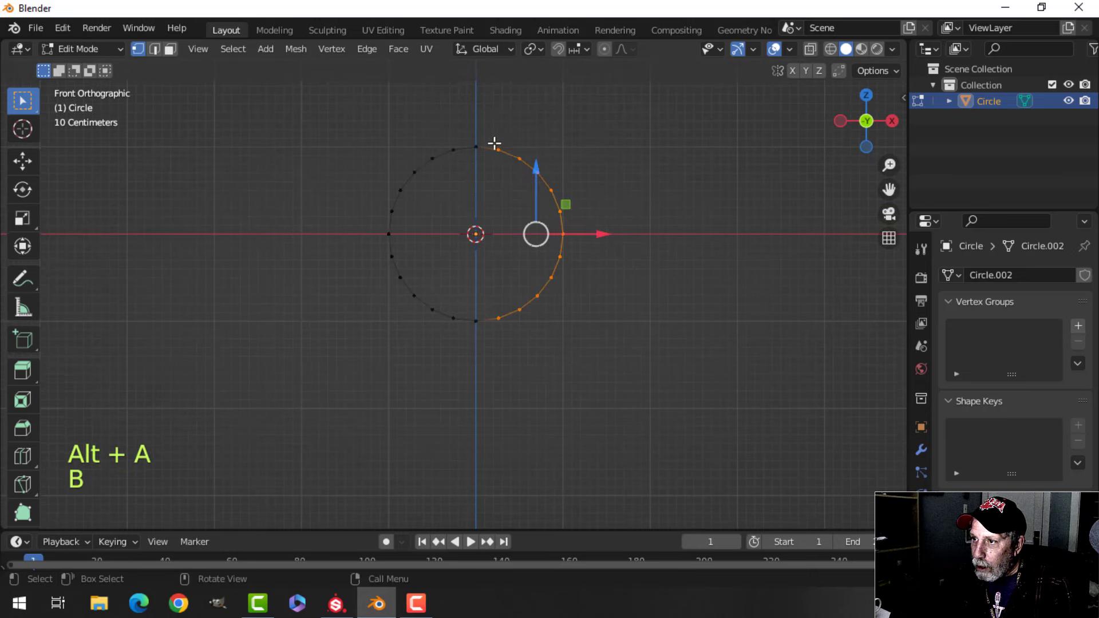
key(x)
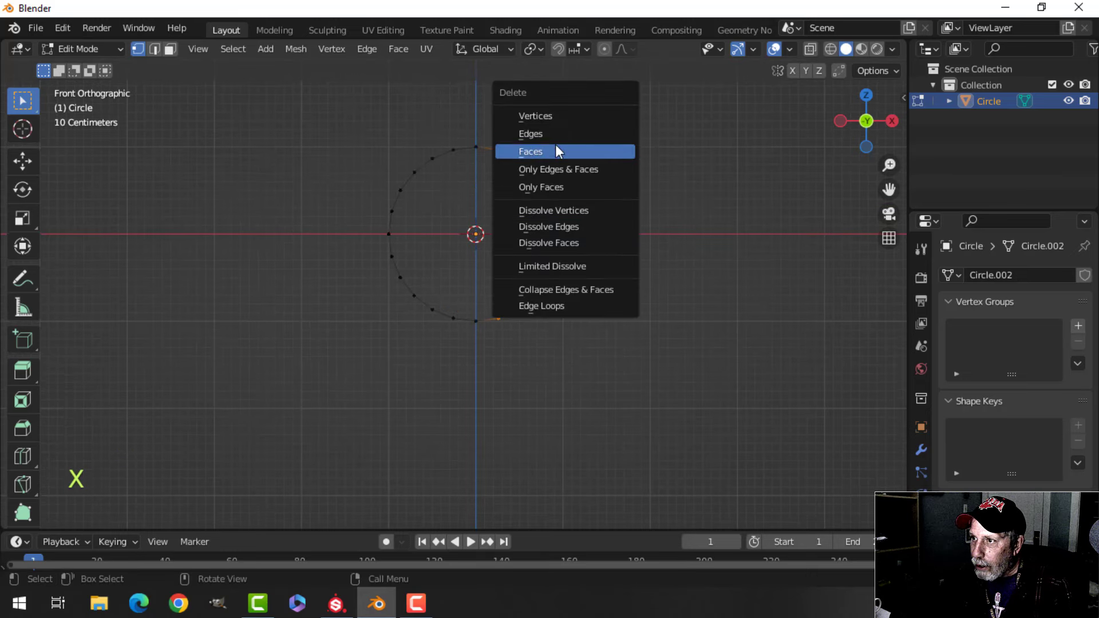
click(558, 116)
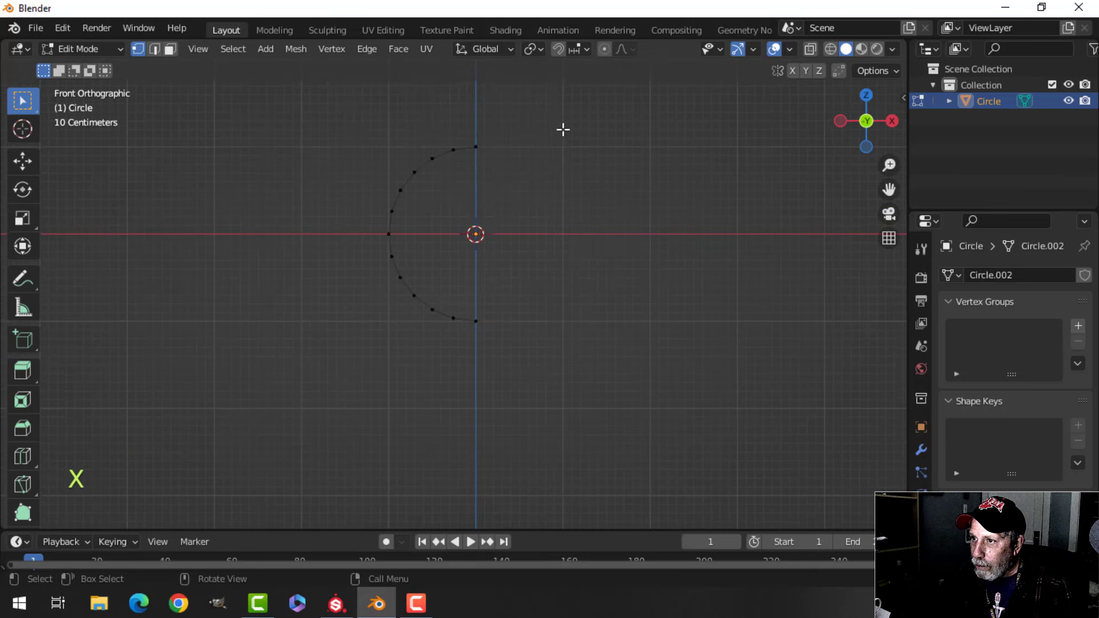
- Scale the half circle along the X axis to about 0.52
shift+middle_drag(568, 213, 591, 223)
key(s)
key(x)
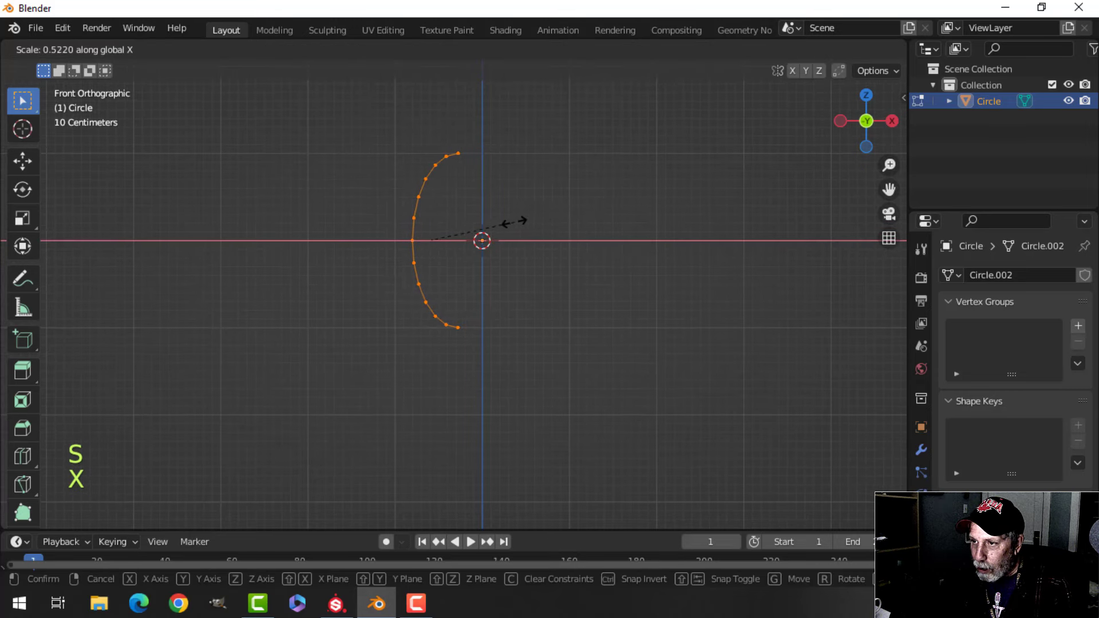
click(511, 221)
- Extrude the two end vertices of the arc along positive X to form the book's cover lines
key(alt+a)
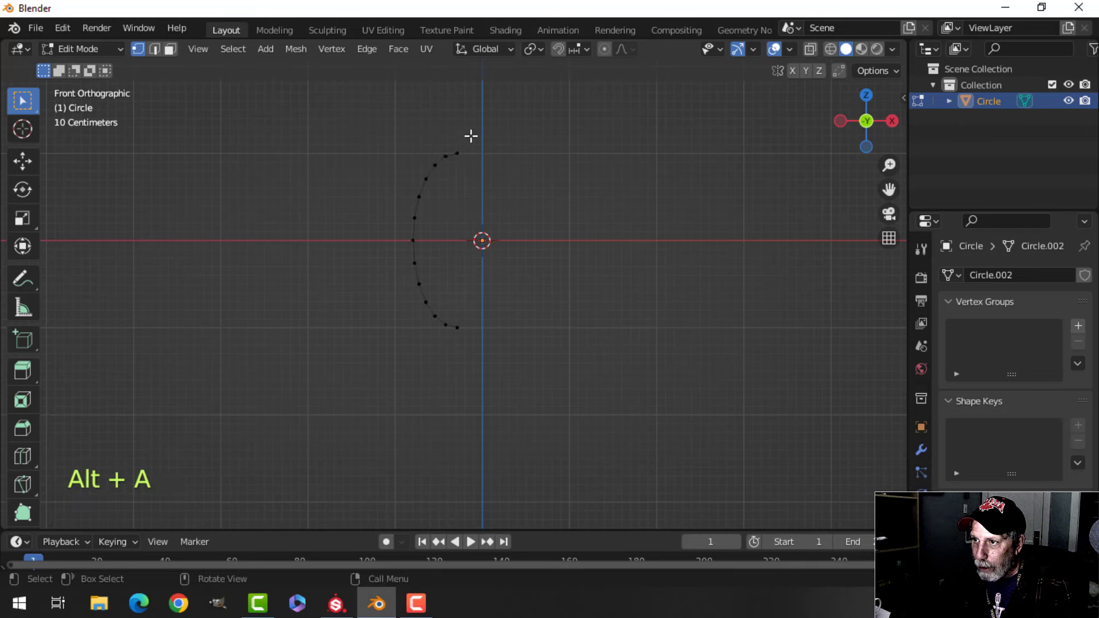
shift+click(478, 329)
scroll(554, 312, down, 1)
shift+middle_drag(581, 296, 552, 293)
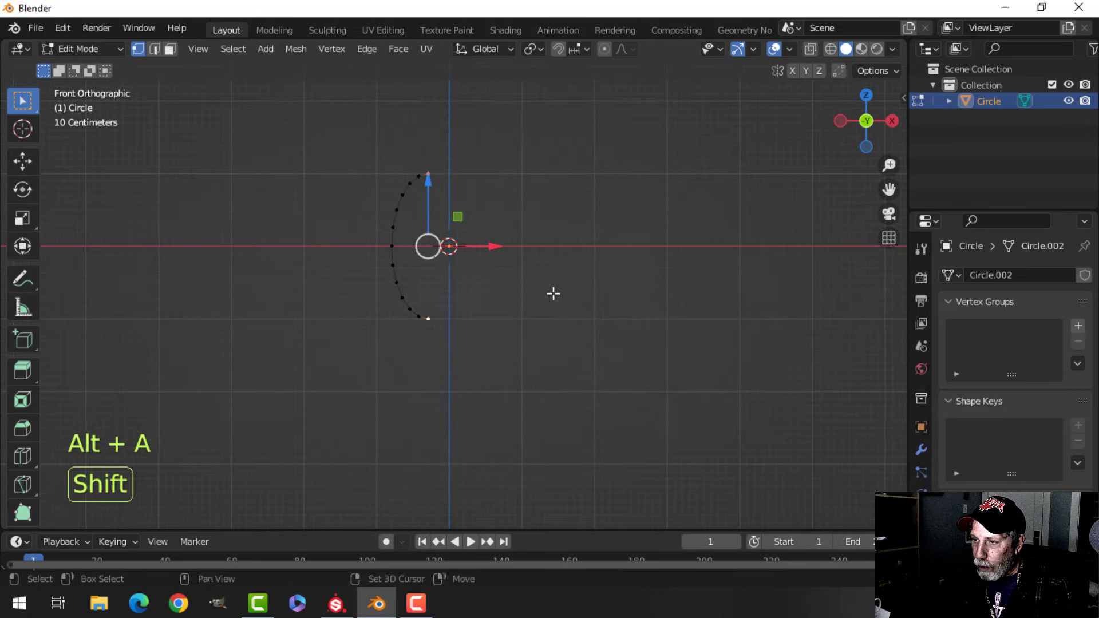
key(e)
drag(498, 246, 692, 243)
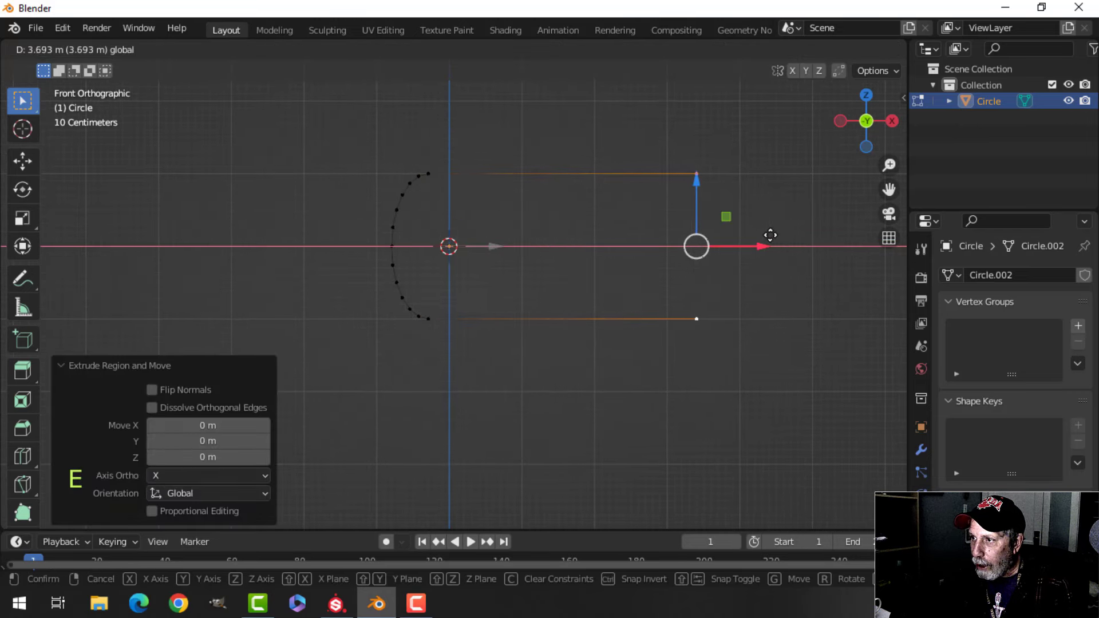
drag(807, 232, 801, 246)
- Extrude the whole book profile about 6.4 m along the Y axis
key(a)
scroll(607, 279, down, 1)
middle_drag(603, 280, 713, 314)
scroll(675, 312, down, 2)
shift+middle_drag(574, 308, 593, 341)
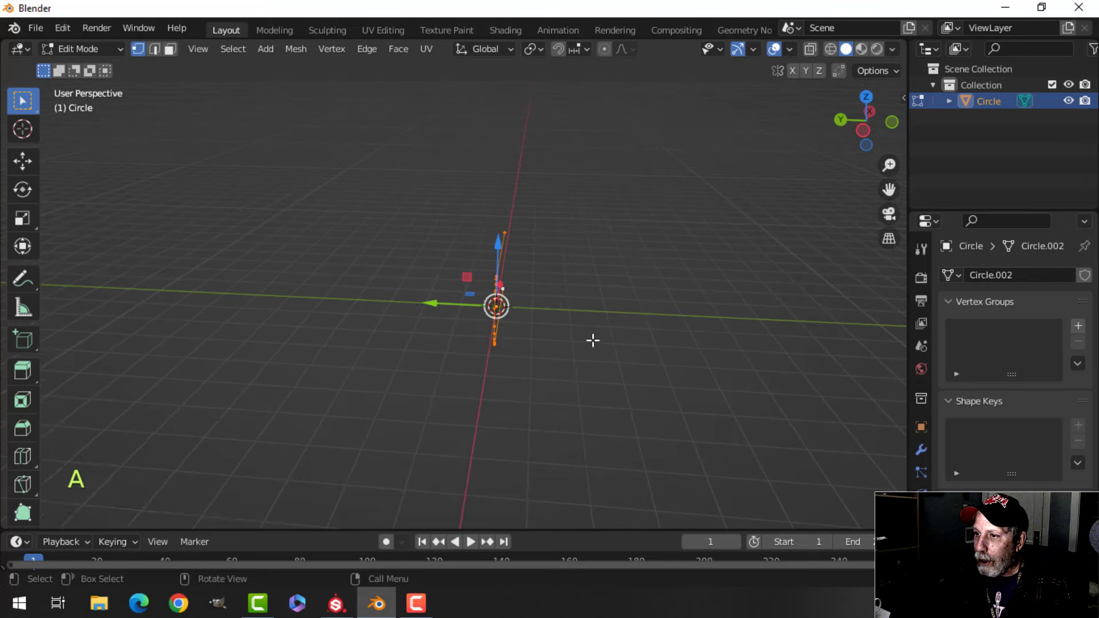
key(e)
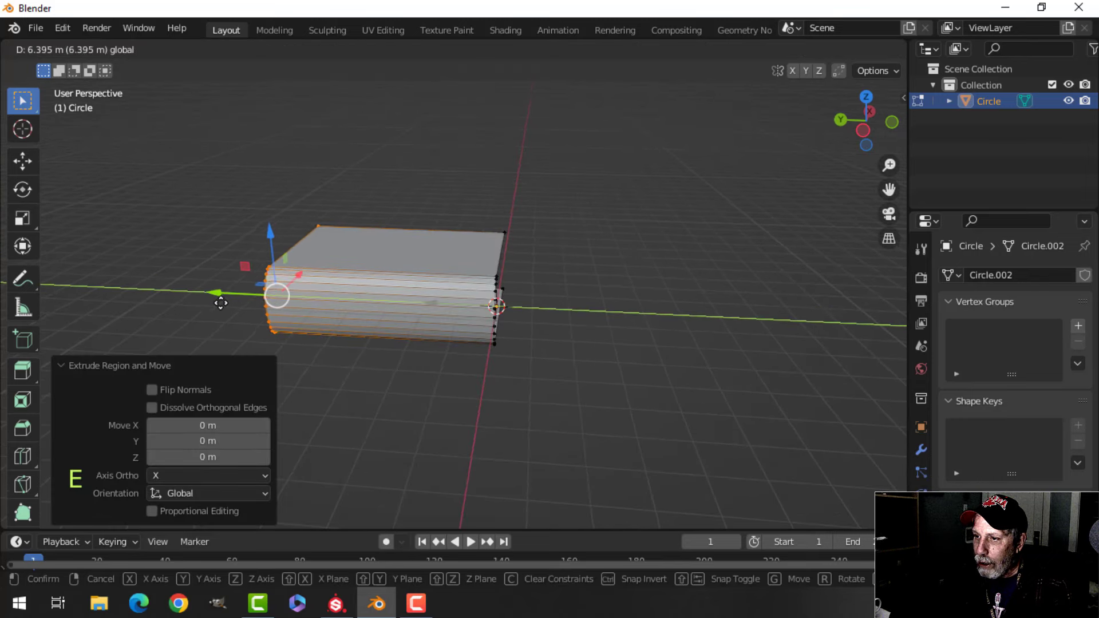
click(220, 303)
- Select the open edge loop at one end of the book shell and fill it with a face
middle_drag(422, 250, 428, 329)
key(Tab)
key(alt+a)
scroll(416, 350, up, 3)
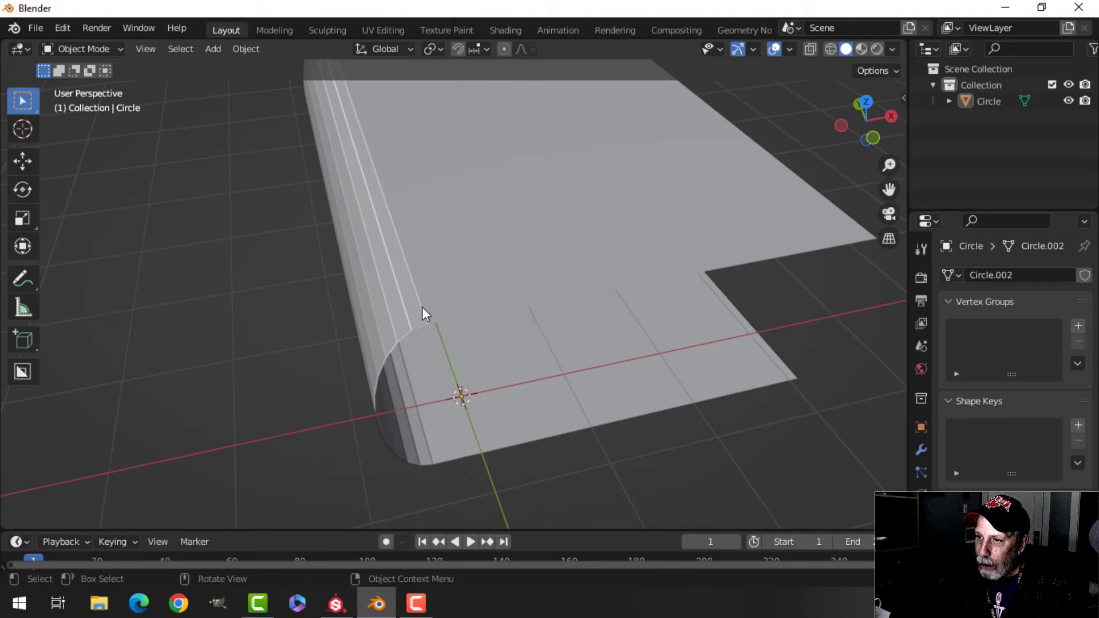
middle_drag(450, 303, 457, 248)
key(Tab)
key(alt+a)
key(2)
alt+click(450, 233)
key(f)
- Fill the open edge loop at the opposite end of the book shell with a face
middle_drag(590, 236, 552, 294)
key(alt+a)
alt+shift+click(572, 333)
alt+shift+click(710, 360)
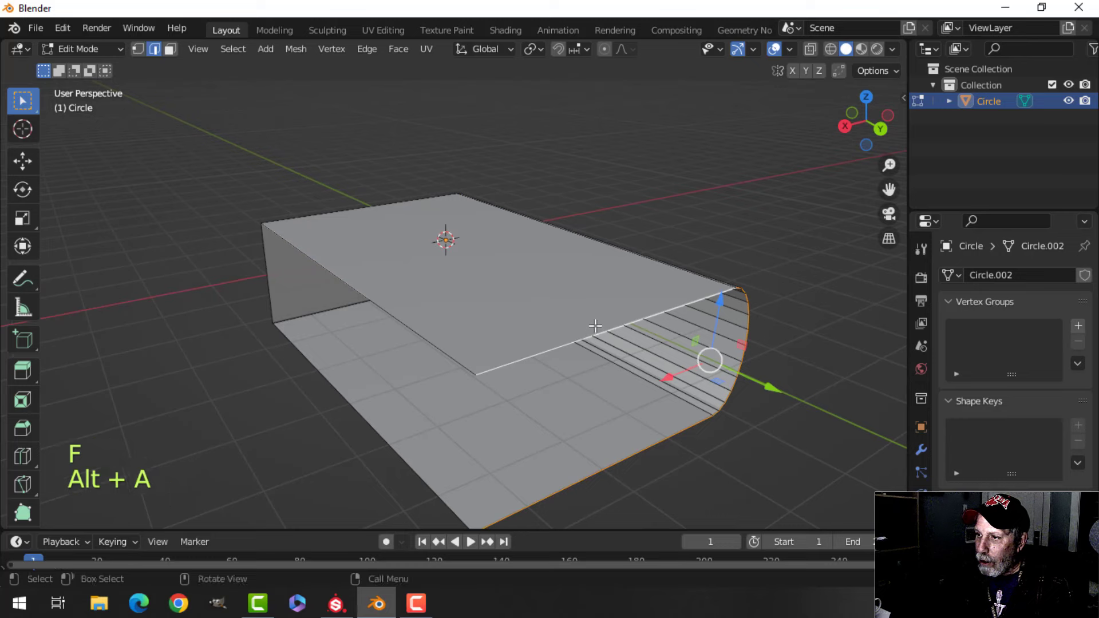
key(f)
- Fill the open long side opposite the spine with a face
key(alt+a)
alt+shift+click(427, 334)
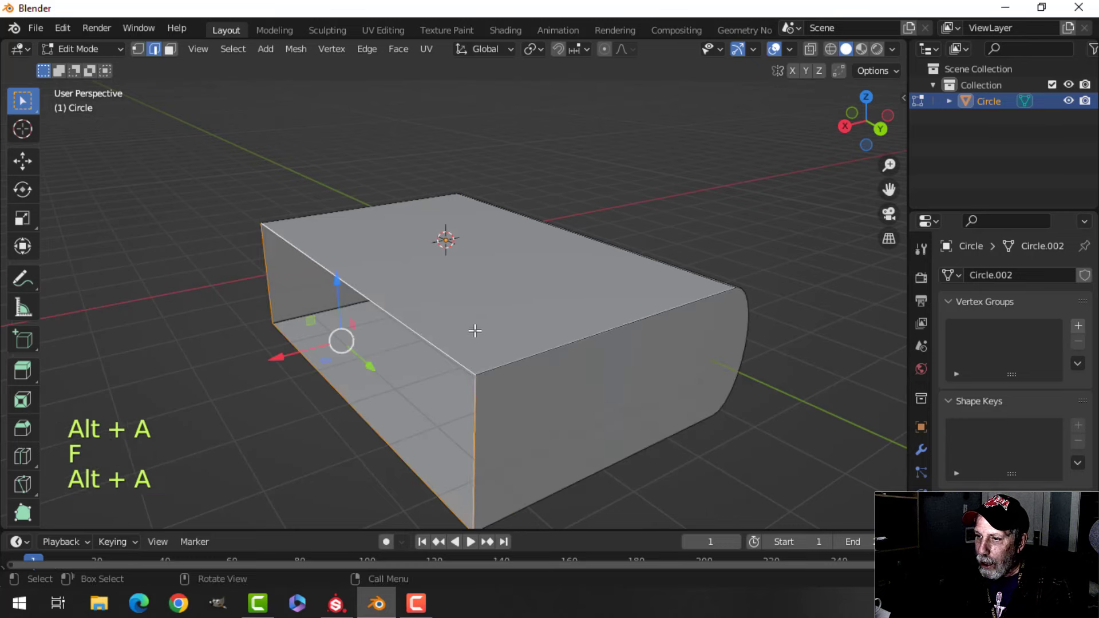
key(f)
key(alt+a)
- Select the two end faces and the long side face, and inset them together by about 0.06 m
middle_drag(466, 329, 498, 309)
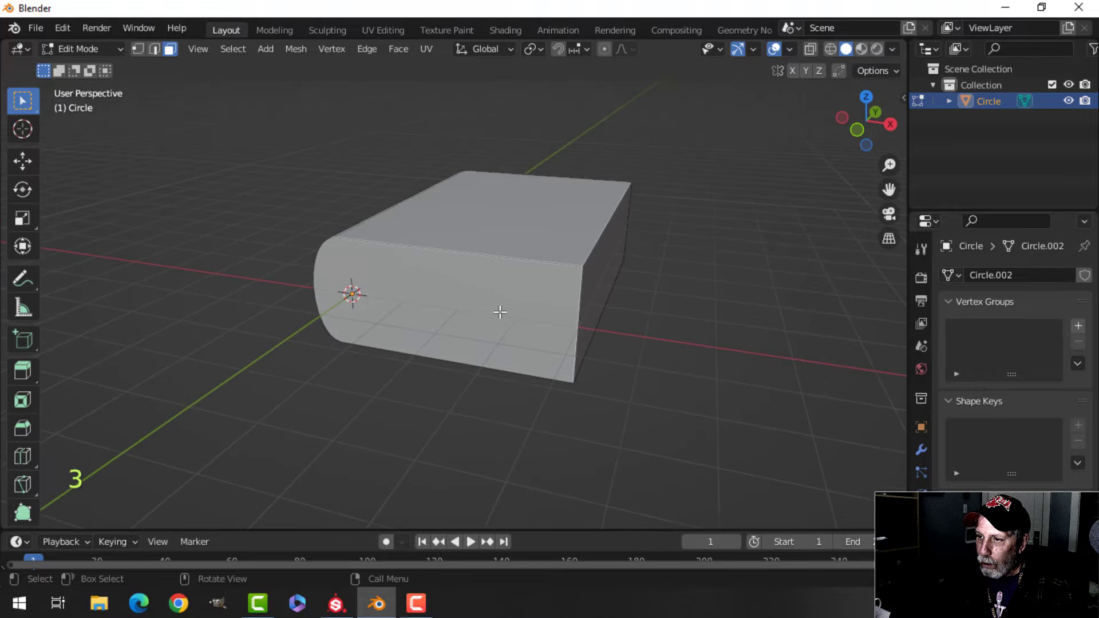
click(501, 312)
middle_drag(605, 304, 539, 337)
key(i)
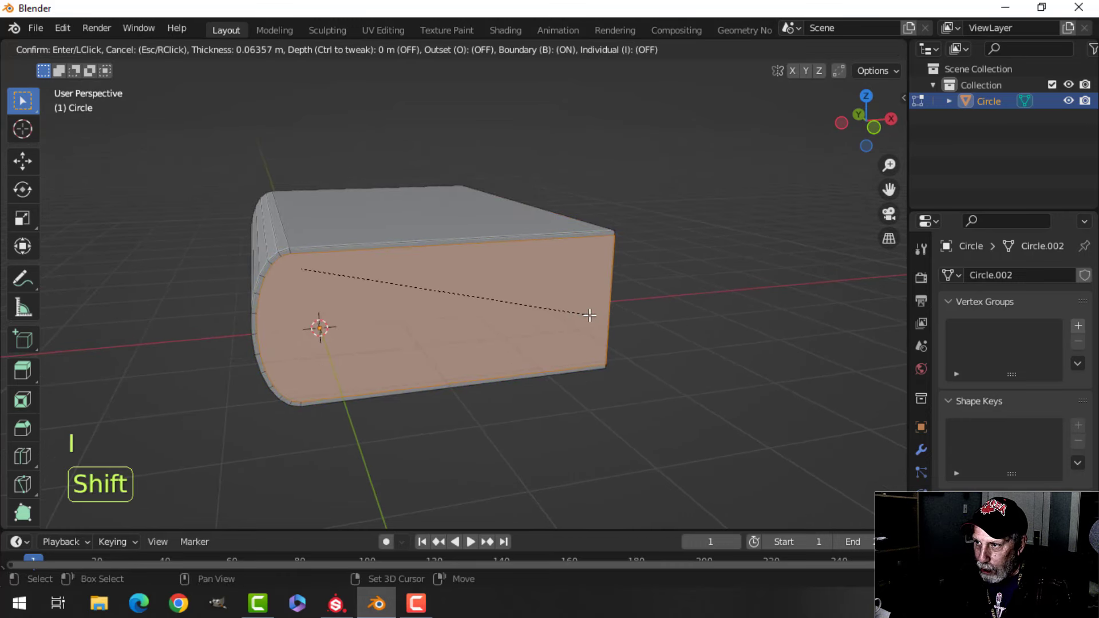
click(582, 315)
- Extrude the inset faces in place and shrink them inward by about 0.07 m to recess the page block
middle_drag(582, 315, 545, 309)
key(e)
right_click(539, 308)
key(alt+s)
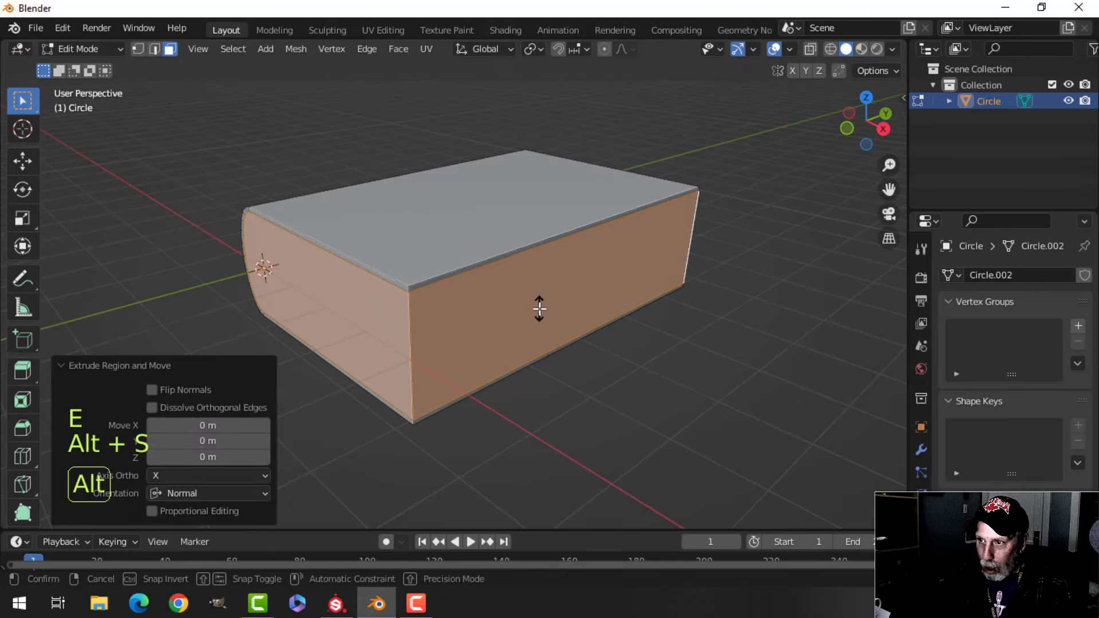
key(shift)
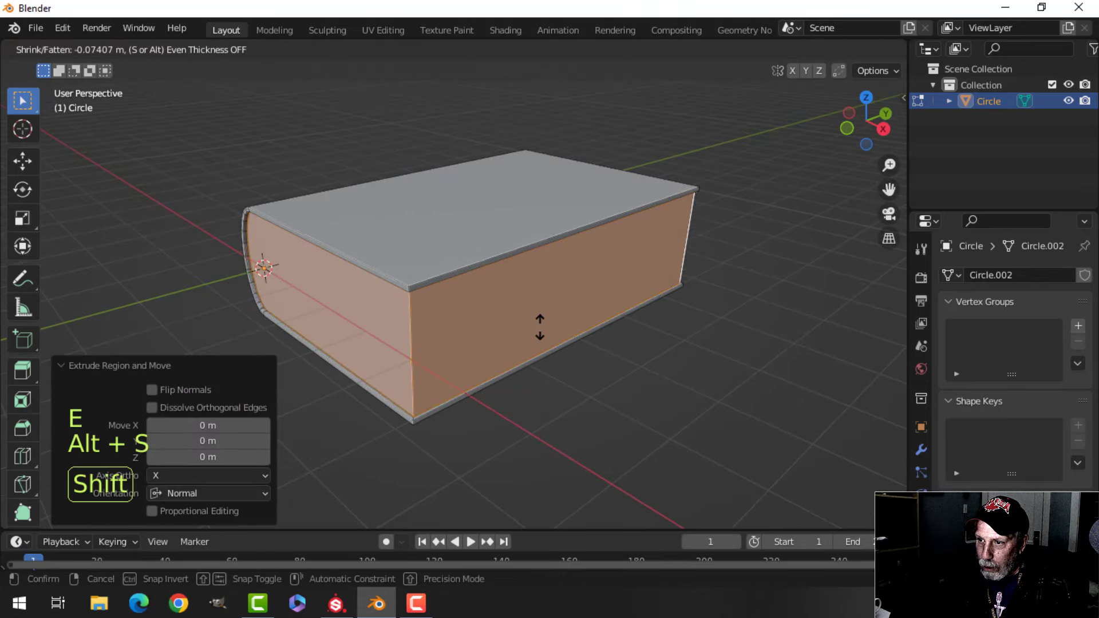
click(548, 329)
middle_drag(548, 330, 428, 309)
key(shift)
key(alt+a)
- Add a single centred loop cut across the book's upper cover
key(shift)
scroll(352, 361, down, 2)
scroll(393, 341, up, 2)
scroll(427, 304, down, 1)
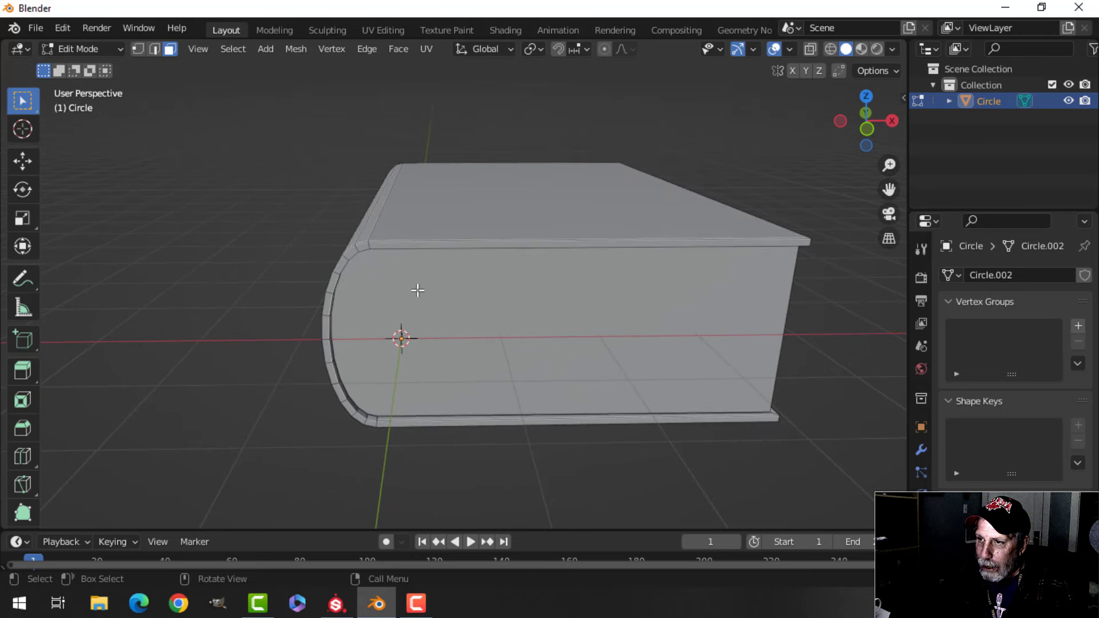
key(ctrl+r)
click(411, 244)
right_click(411, 245)
- Add a single centred loop cut across the book's lower cover
middle_drag(411, 245, 471, 238)
key(ctrl+r)
click(483, 309)
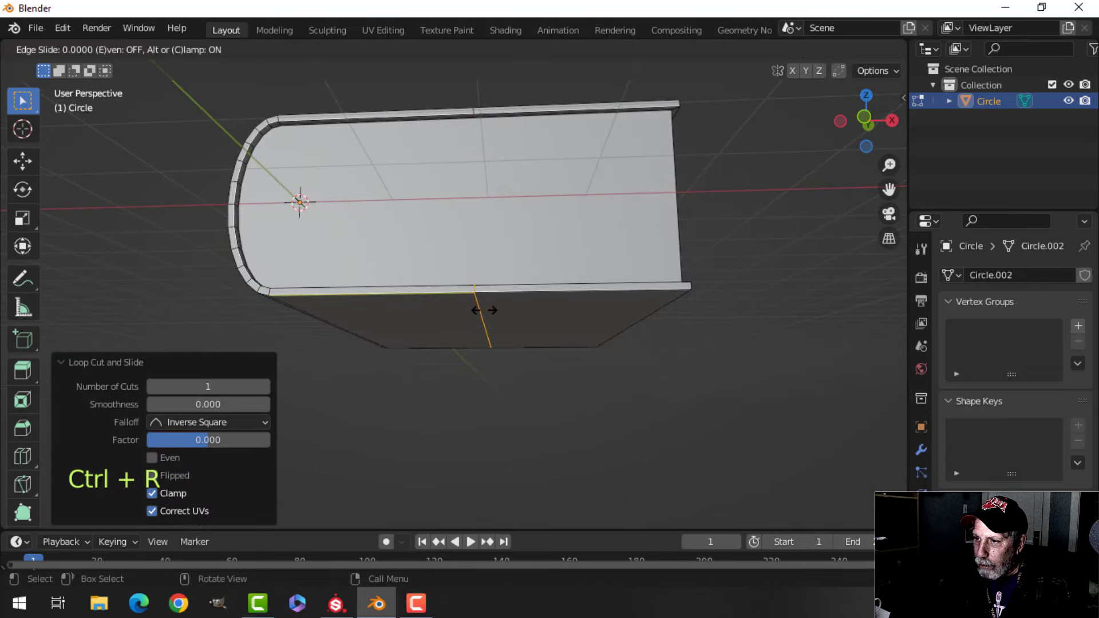
right_click(484, 310)
middle_drag(484, 309, 507, 341)
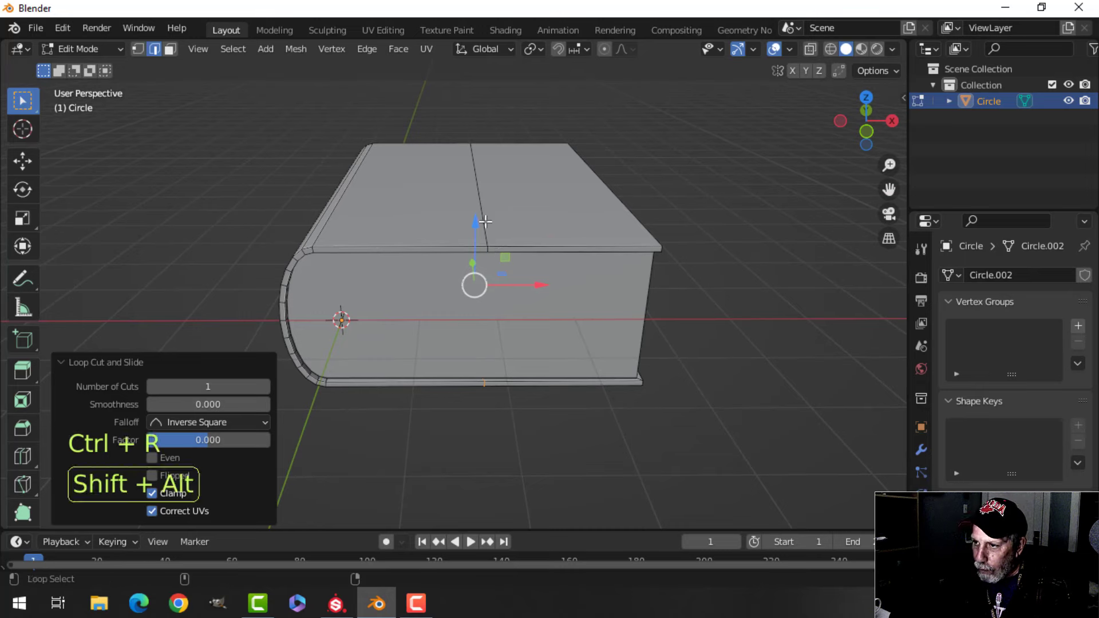
- Add the upper cover's centre loop to the selection and move both loops about -2.01 m along X, close to the spine
alt+shift+click(486, 222)
middle_drag(544, 286, 567, 286)
drag(540, 238, 506, 236)
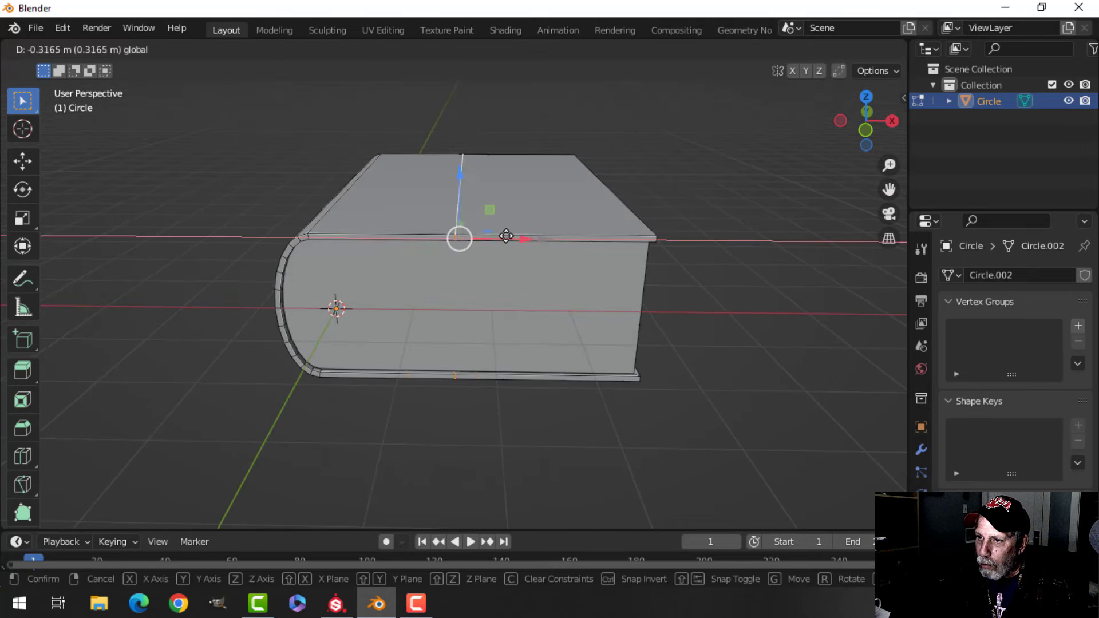
drag(419, 236, 419, 236)
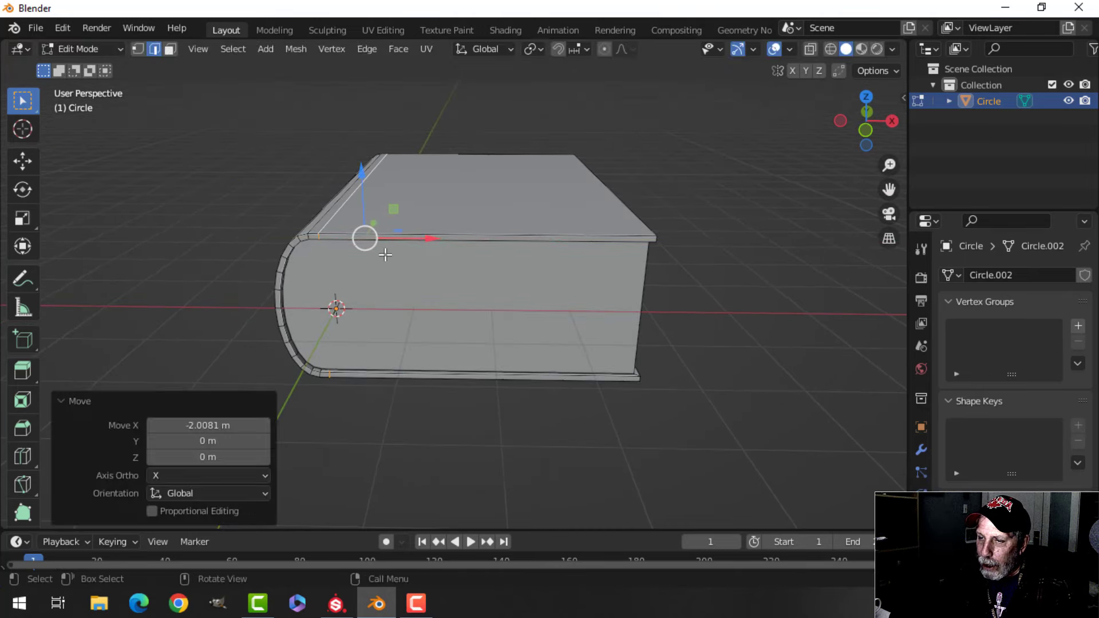
scroll(384, 256, up, 1)
scroll(454, 322, up, 3)
shift+middle_drag(403, 277, 503, 313)
scroll(481, 315, up, 2)
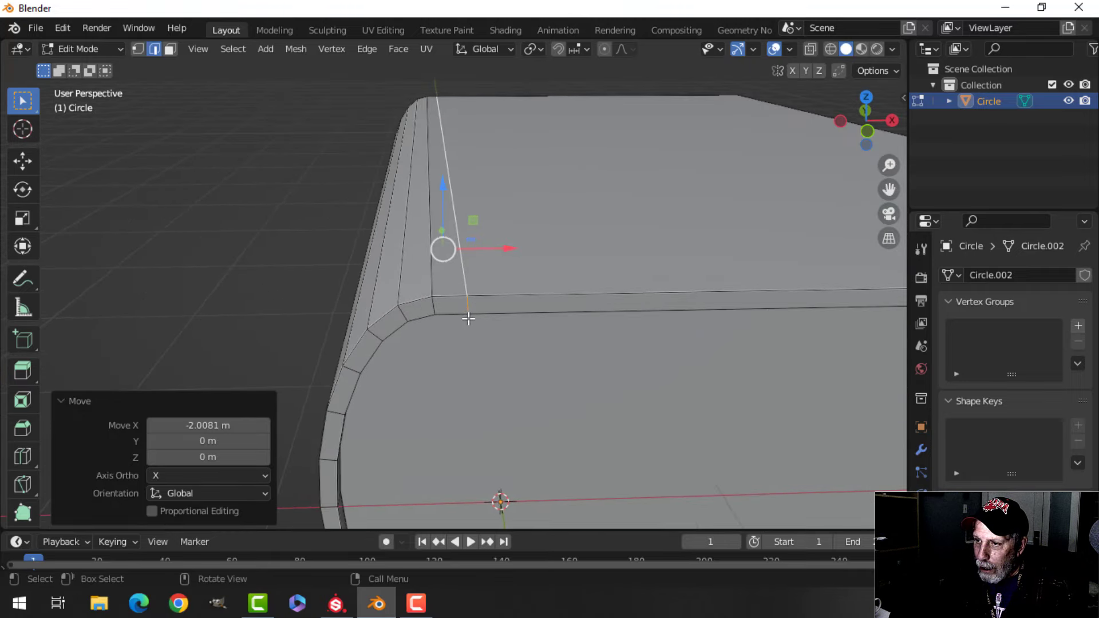
key(alt+a)
key(3)
alt+shift+click(450, 302)
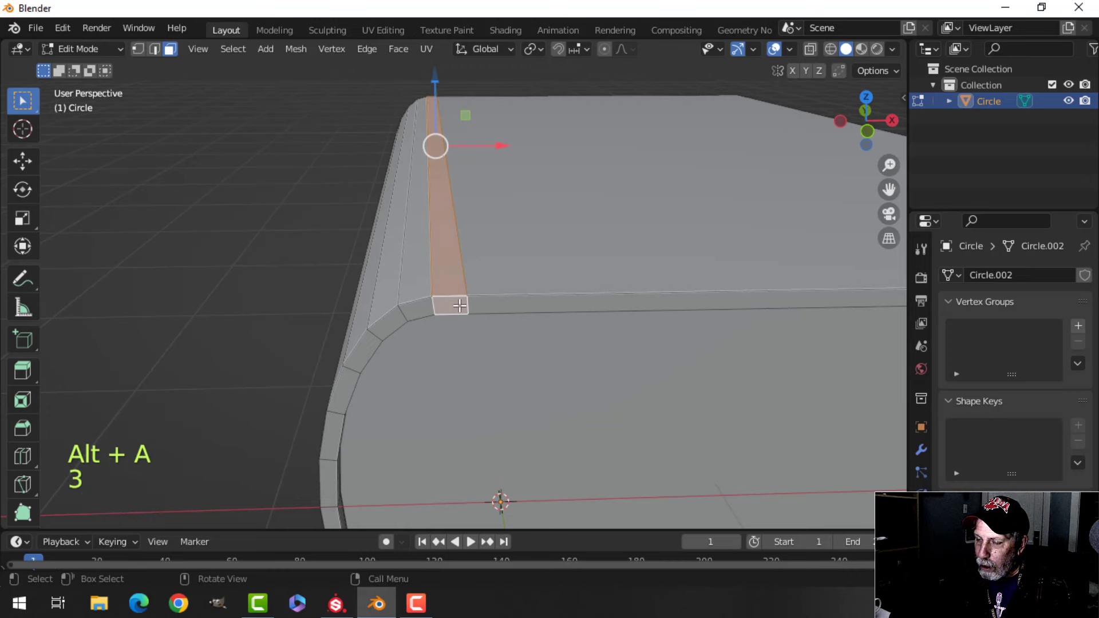
key(3)
key(alt+a)
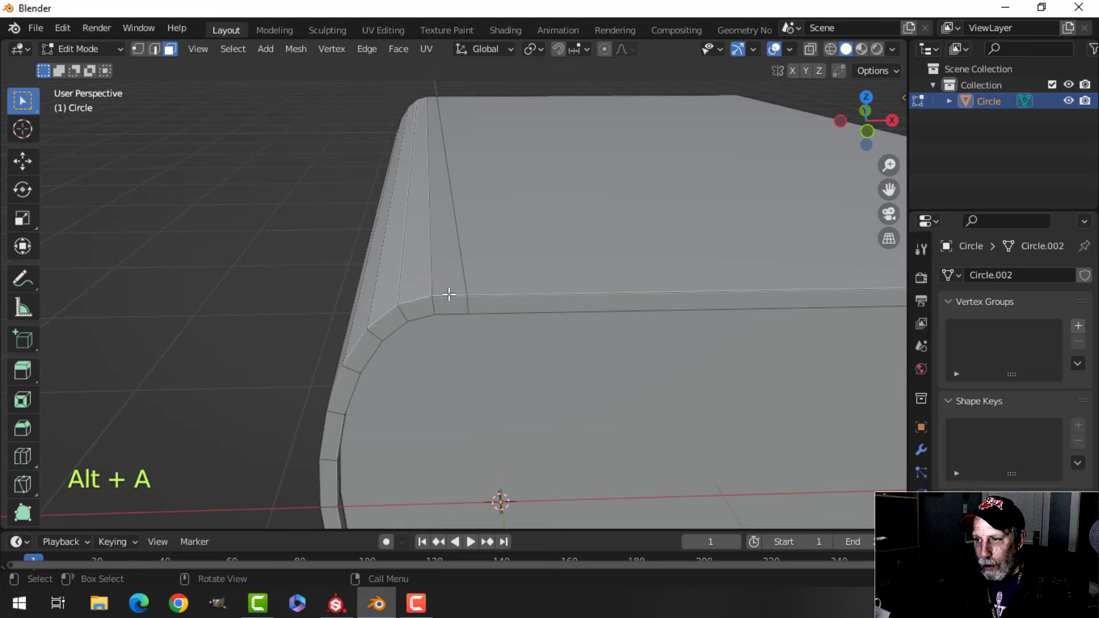
- Add one centred loop cut in the narrow strip beside the spine on both the upper and lower covers
key(ctrl+r)
click(449, 294)
right_click(449, 294)
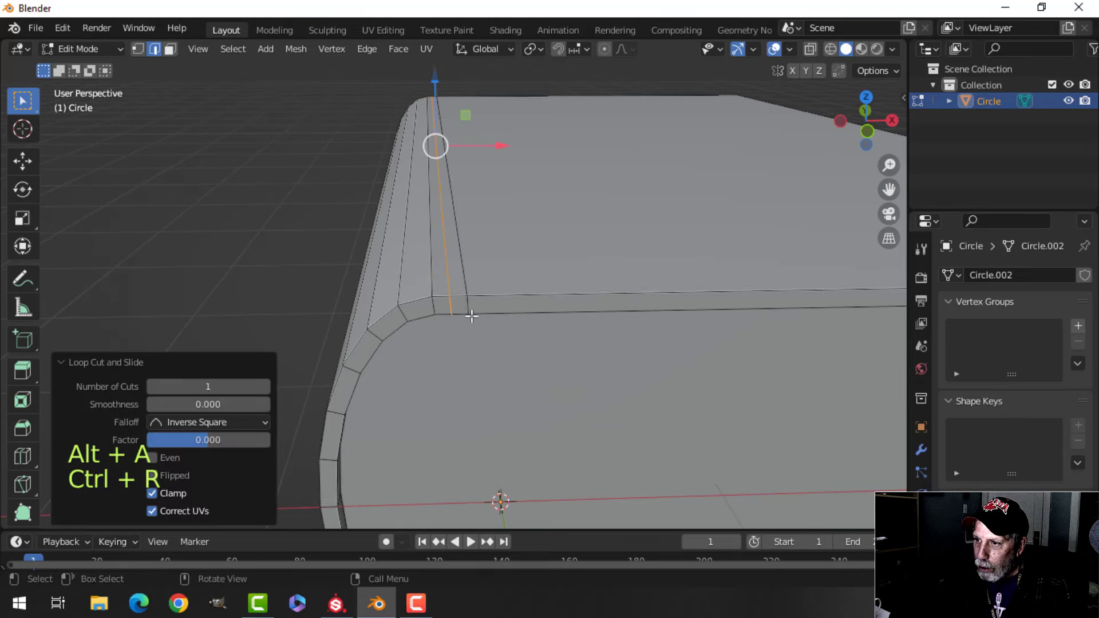
scroll(504, 338, down, 3)
middle_drag(504, 338, 449, 269)
scroll(449, 267, up, 3)
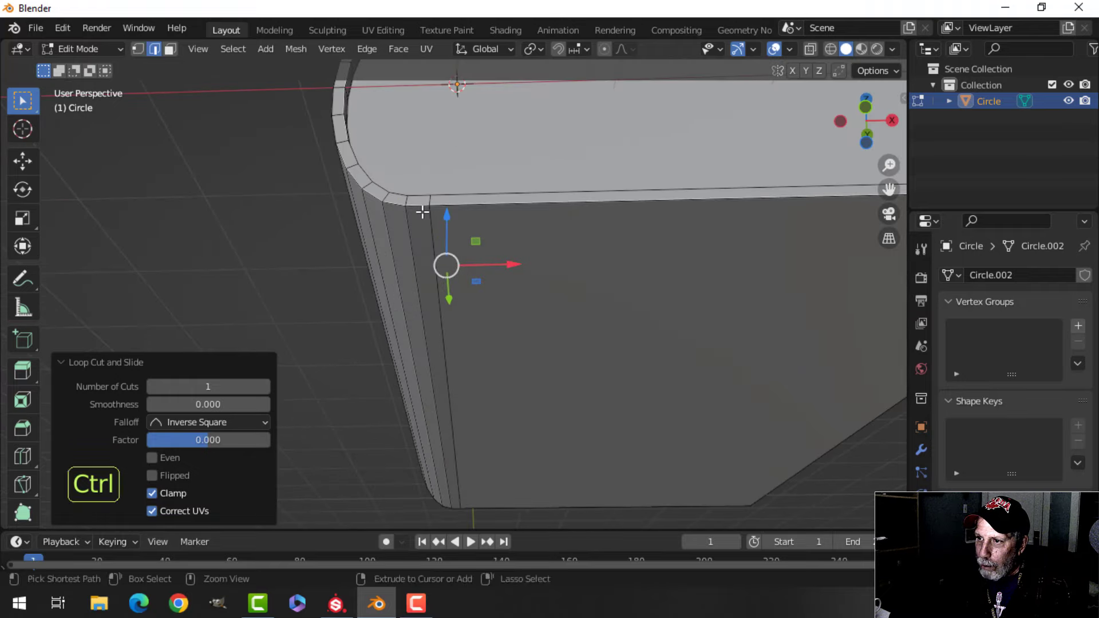
key(ctrl+r)
click(418, 207)
right_click(418, 207)
- Select the strip's centre loops on both covers and bevel them about 0.0555 m with one segment
middle_drag(448, 200, 537, 303)
alt+click(463, 295)
scroll(517, 302, up, 2)
key(ctrl+b)
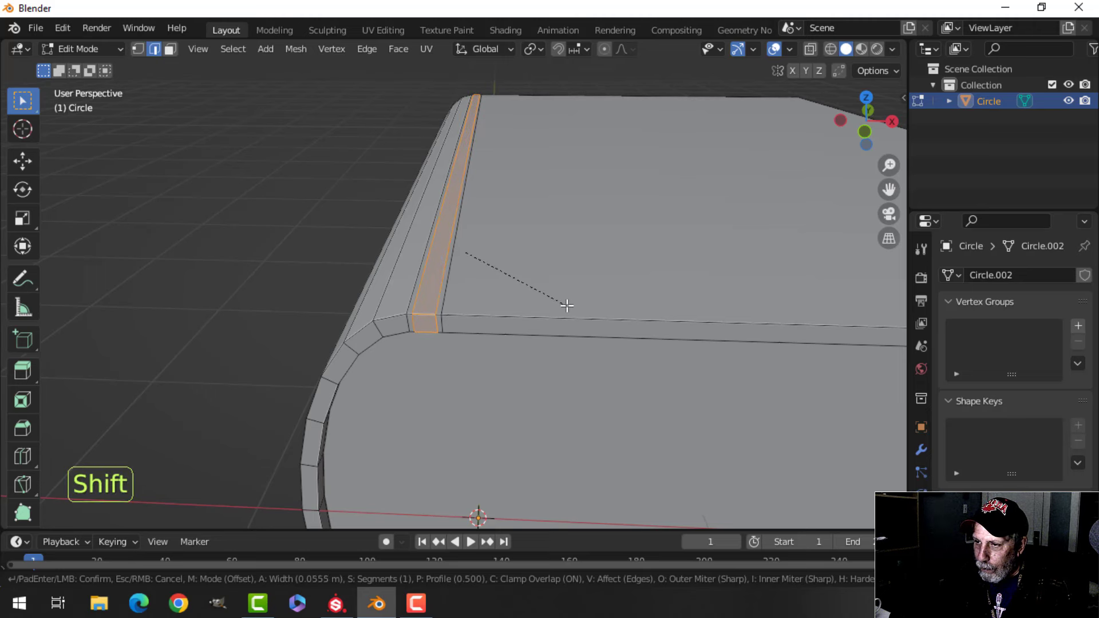
click(566, 306)
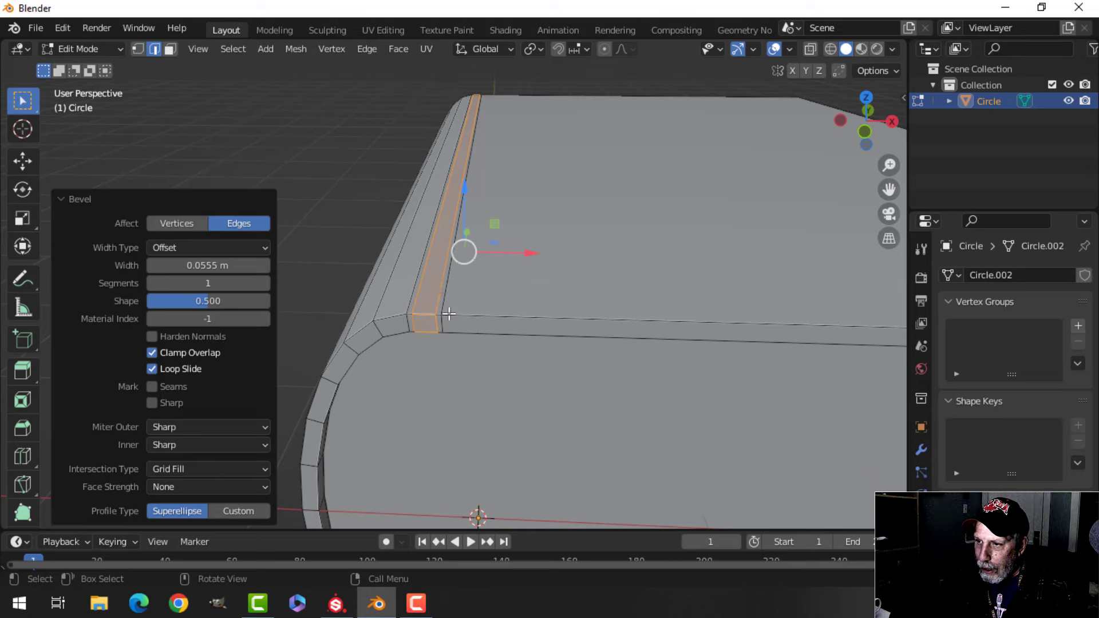
- Scale the bevelled strips on both covers to about 0.988 along Z to sink the hinge grooves
middle_drag(449, 314, 553, 303)
scroll(447, 294, up, 1)
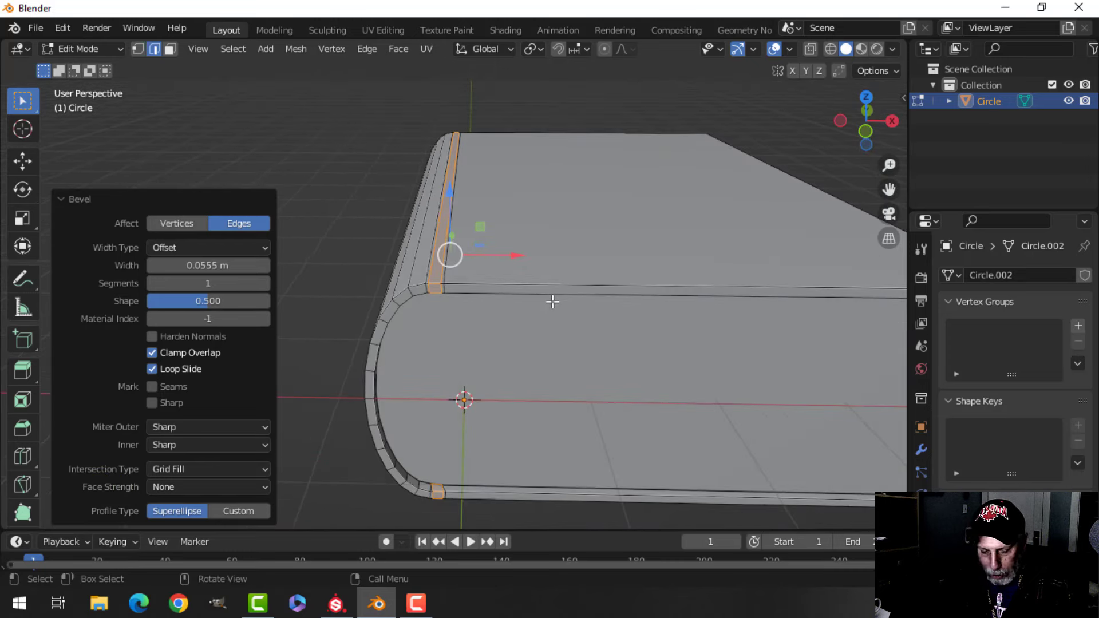
key(s)
key(z)
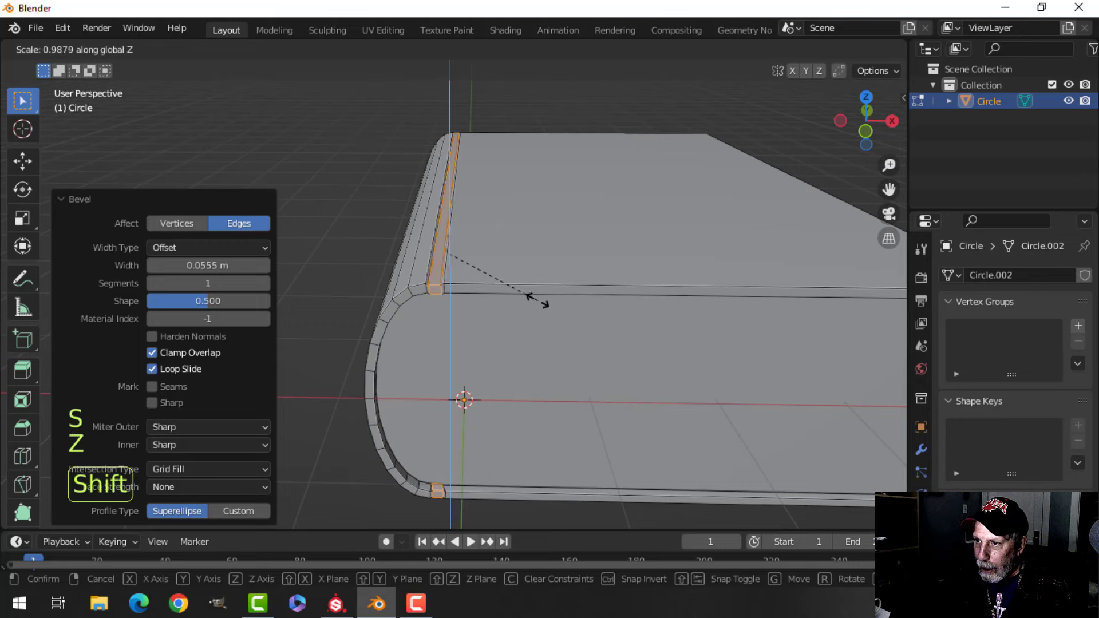
click(541, 300)
- Return to Object Mode and shade the whole book smooth
key(Tab)
mouse_move(538, 289)
middle_down()
mouse_move(527, 314)
mouse_move(520, 270)
mouse_move(517, 294)
middle_up()
scroll(526, 315, down, 1)
scroll(508, 276, up, 3)
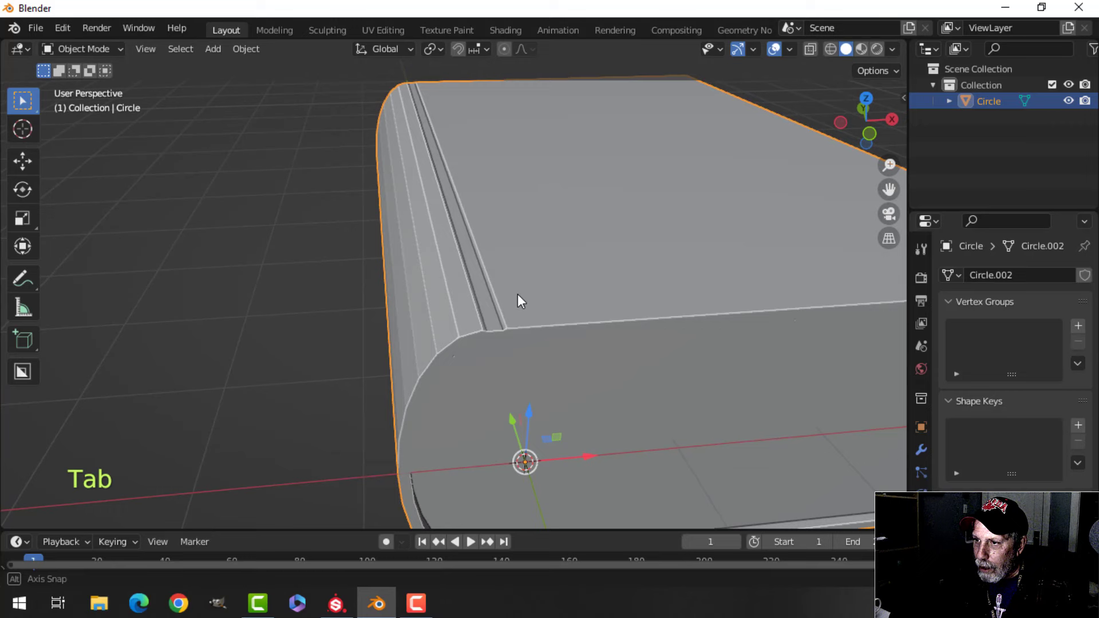
scroll(517, 235, down, 3)
right_click(517, 230)
click(517, 231)
mouse_move(517, 230)
middle_down()
mouse_move(517, 280)
mouse_move(547, 291)
mouse_move(593, 284)
mouse_move(607, 301)
middle_up()
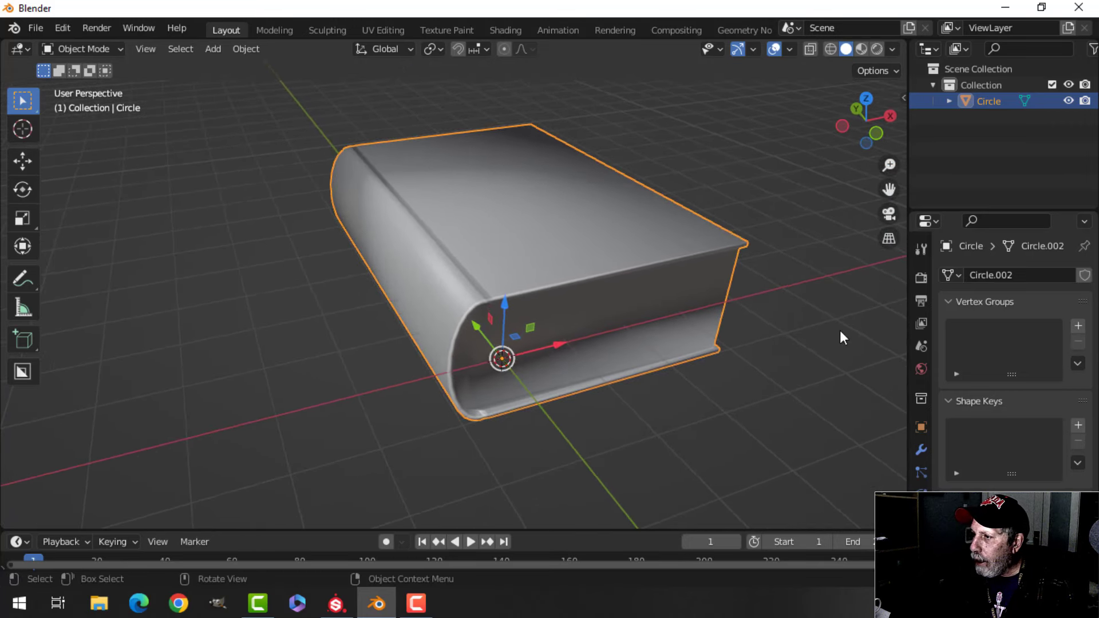
- Add a Bevel modifier to the book and set it to 2 segments
click(922, 447)
click(967, 276)
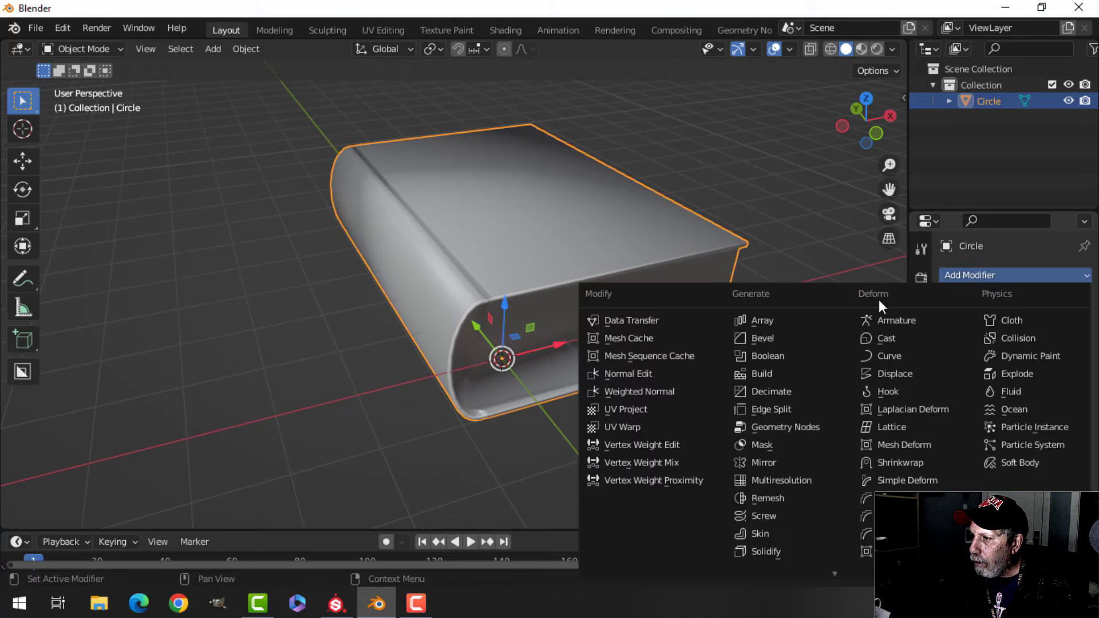
click(743, 341)
middle_drag(716, 332, 525, 292)
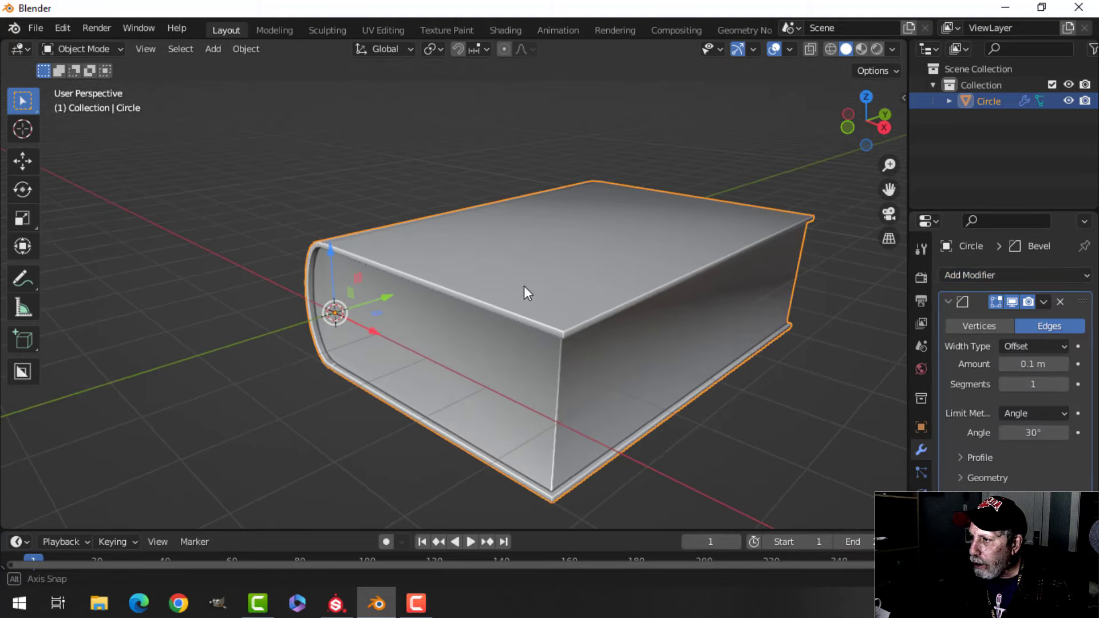
click(1064, 385)
middle_drag(558, 348, 482, 333)
scroll(573, 359, up, 1)
scroll(596, 386, up, 3)
scroll(572, 290, down, 3)
middle_drag(482, 334, 487, 348)
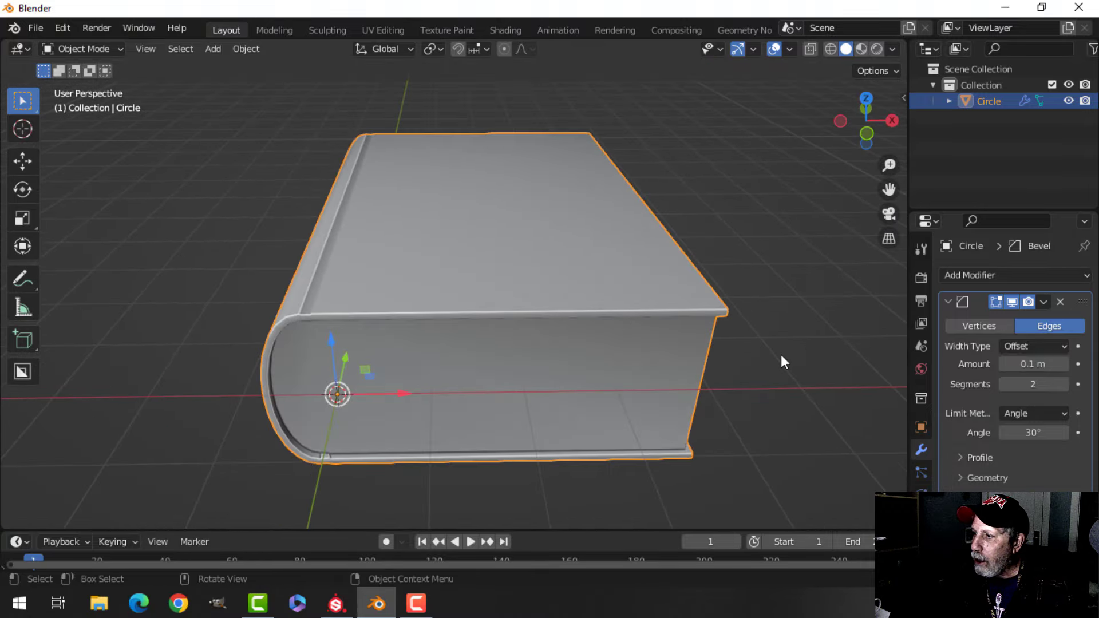
- Add a Weighted Normal modifier and enable Auto Smooth for the book mesh
click(973, 276)
click(646, 390)
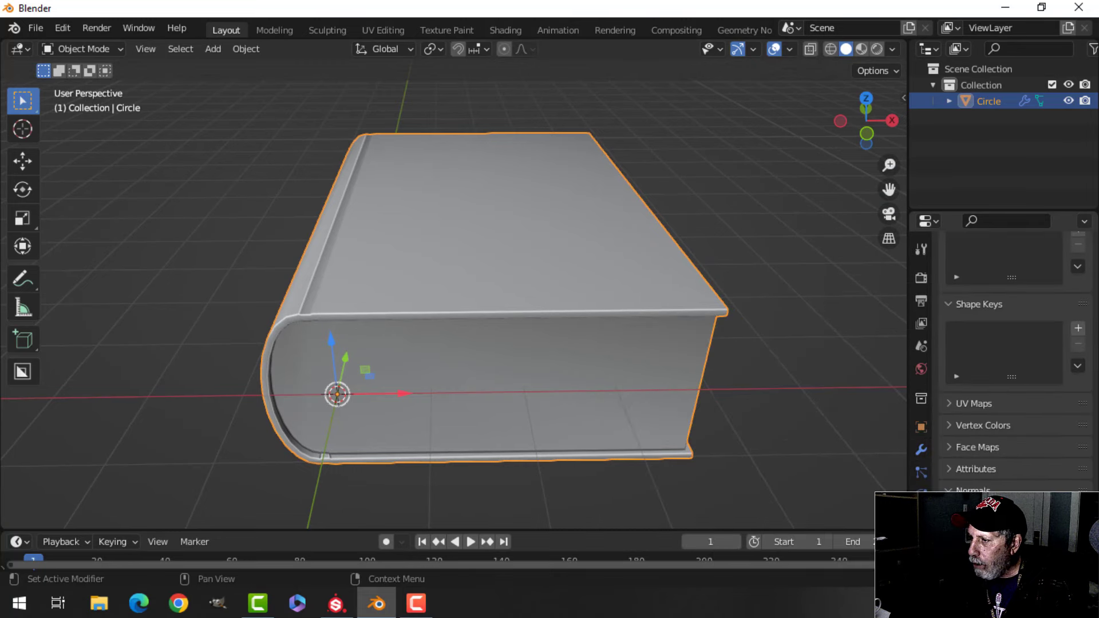
click(1010, 511)
- Examine the book's shading and bevelled edges at the spine, page block and cover corners
key(alt+a)
middle_drag(548, 342, 585, 352)
scroll(446, 331, up, 3)
mouse_move(446, 331)
shift+middle_down()
mouse_move(487, 328)
mouse_move(518, 308)
shift+middle_up()
scroll(426, 332, down, 3)
shift+middle_drag(597, 372, 551, 344)
middle_drag(551, 343, 478, 323)
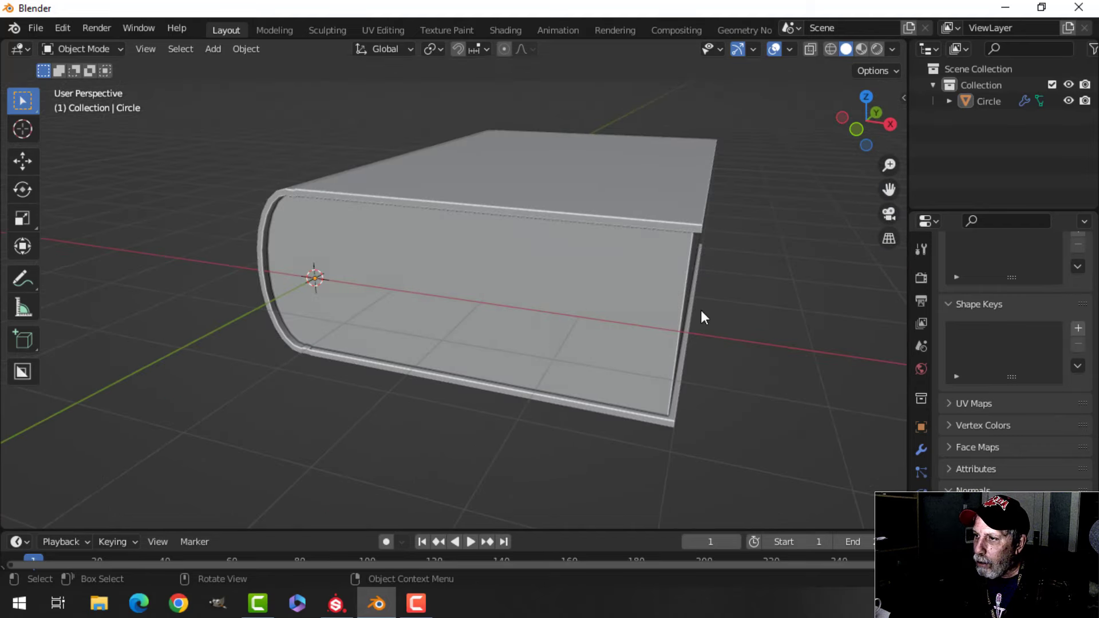
middle_drag(700, 311, 620, 350)
scroll(609, 352, up, 5)
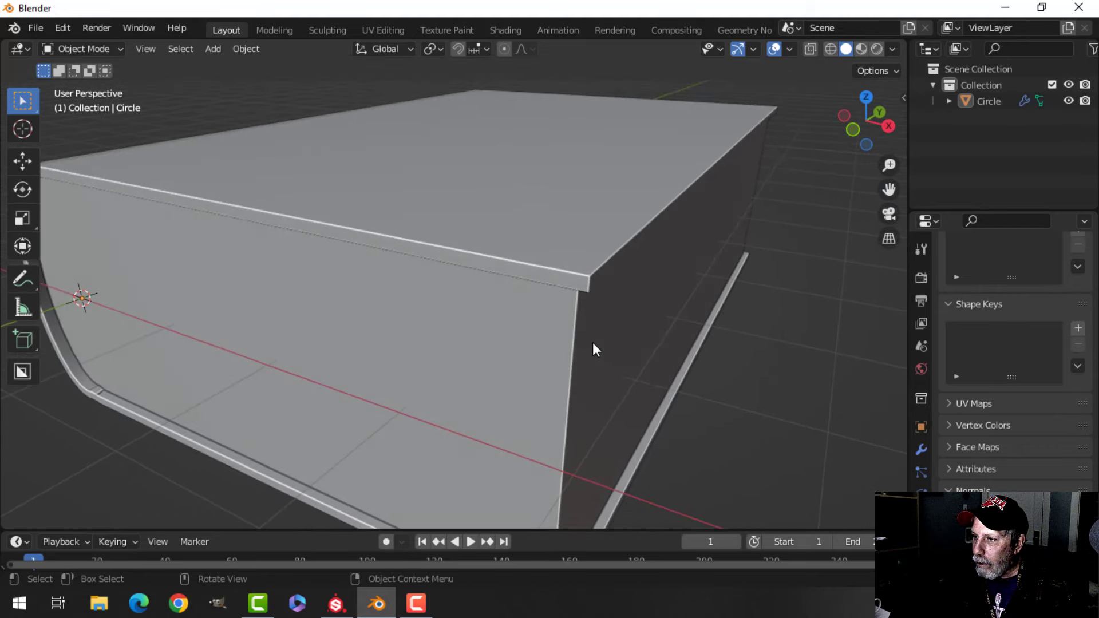
scroll(593, 343, down, 5)
mouse_move(544, 338)
shift+middle_down()
mouse_move(528, 335)
mouse_move(551, 347)
shift+middle_up()
middle_drag(551, 347, 552, 340)
- Select the page block's faces on both ends and the long side, and separate the selection into its own object
click(523, 271)
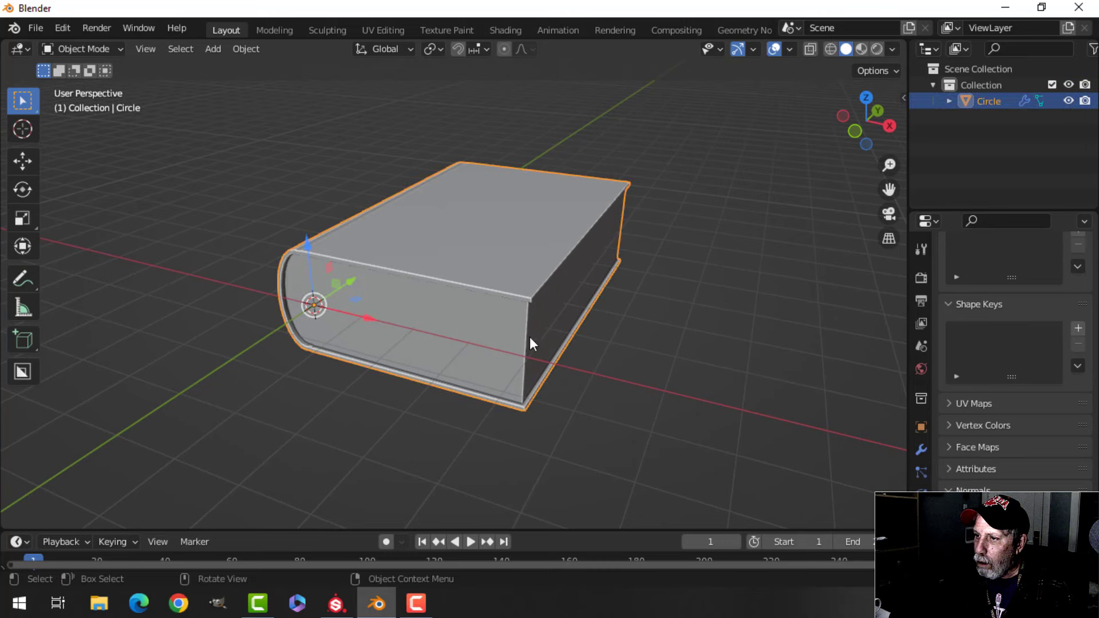
key(Tab)
middle_drag(579, 338, 515, 351)
key(alt+a)
key(3)
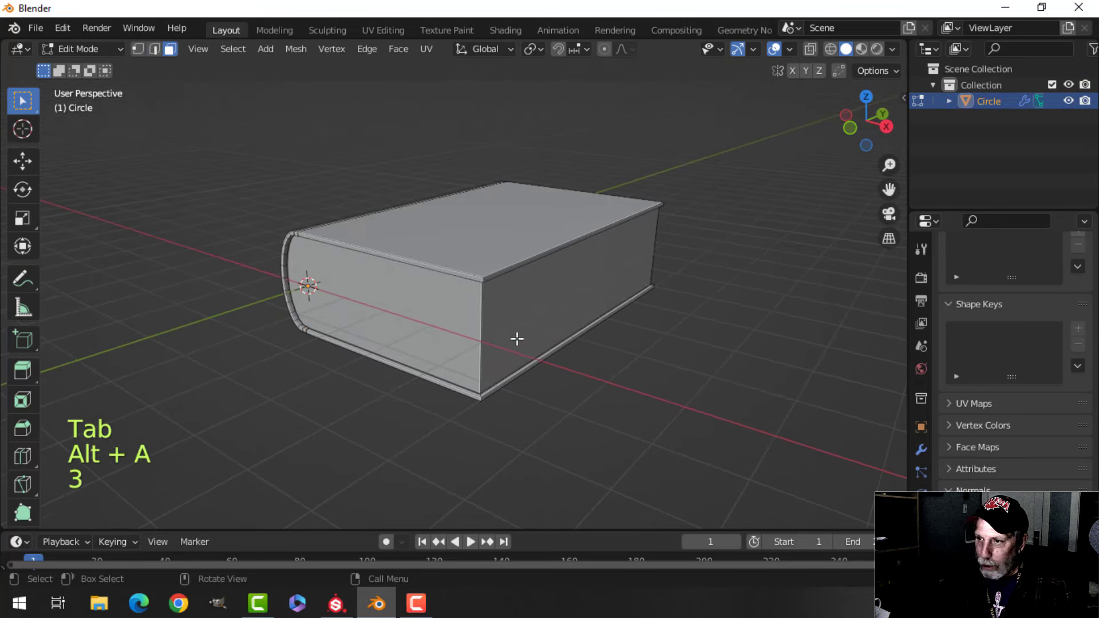
alt+shift+click(486, 323)
shift+click(448, 315)
middle_drag(644, 325, 510, 385)
shift+click(617, 376)
key(p)
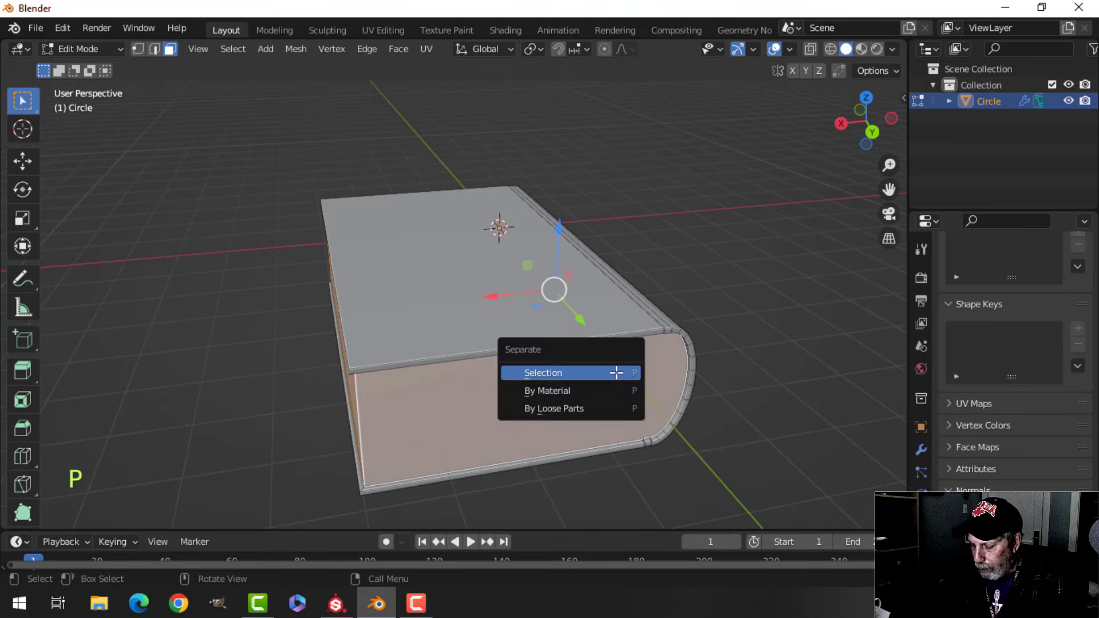
click(617, 372)
key(Tab)
key(alt+a)
- Select the hinge groove's face loops on both covers in the cover mesh and narrow them by scaling along X
middle_drag(576, 368, 520, 345)
shift+click(576, 351)
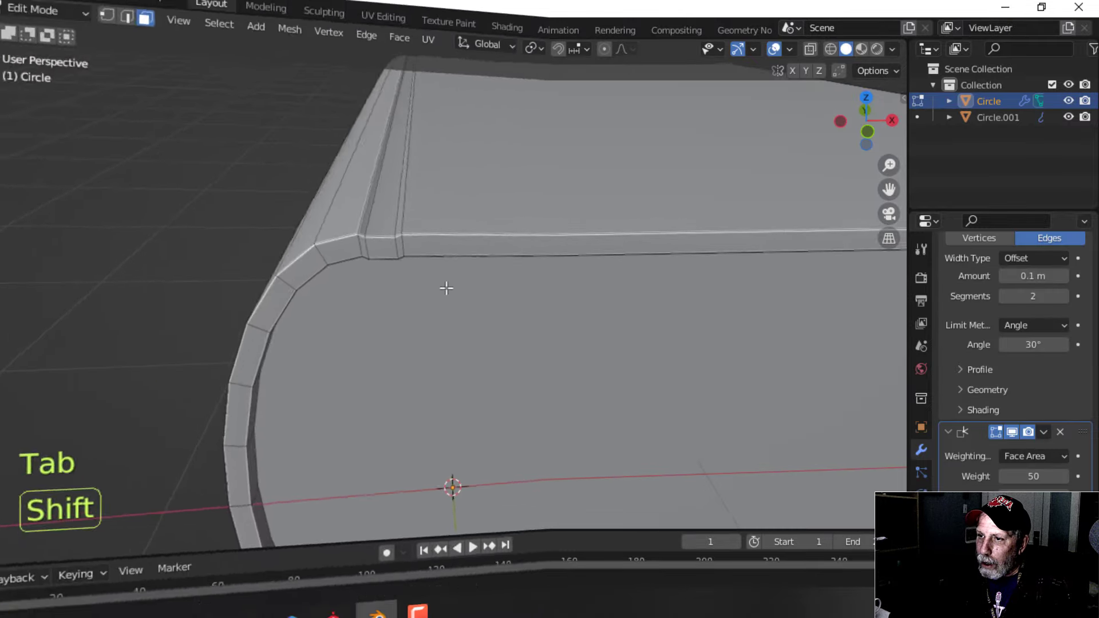
key(Tab)
mouse_move(442, 274)
shift+middle_down()
mouse_move(425, 292)
mouse_move(439, 267)
shift+middle_up()
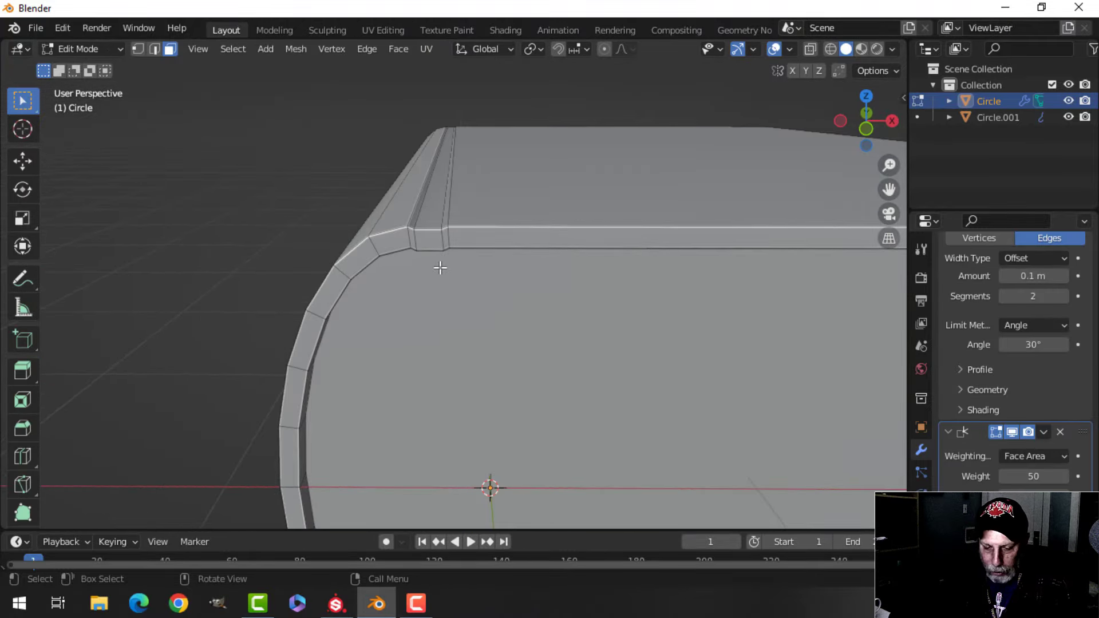
alt+shift+click(429, 227)
scroll(473, 314, down, 4)
shift+middle_drag(474, 313, 482, 226)
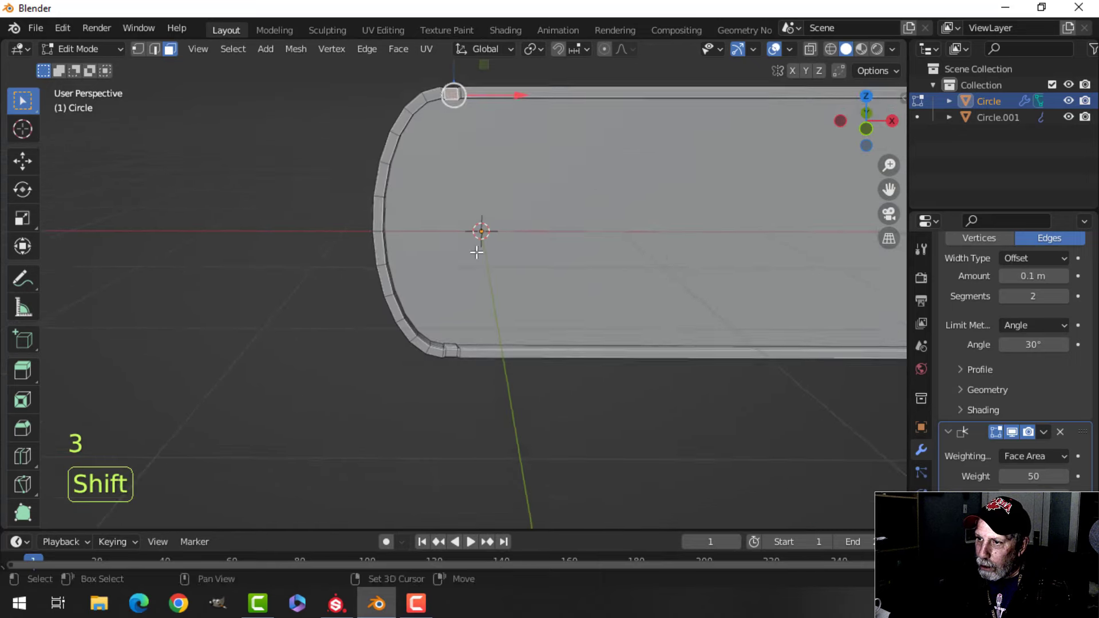
middle_drag(488, 339, 493, 312)
scroll(471, 281, up, 3)
alt+shift+click(476, 219)
middle_drag(561, 230, 549, 317)
scroll(559, 252, down, 2)
scroll(548, 312, up, 2)
shift+middle_drag(538, 267, 536, 302)
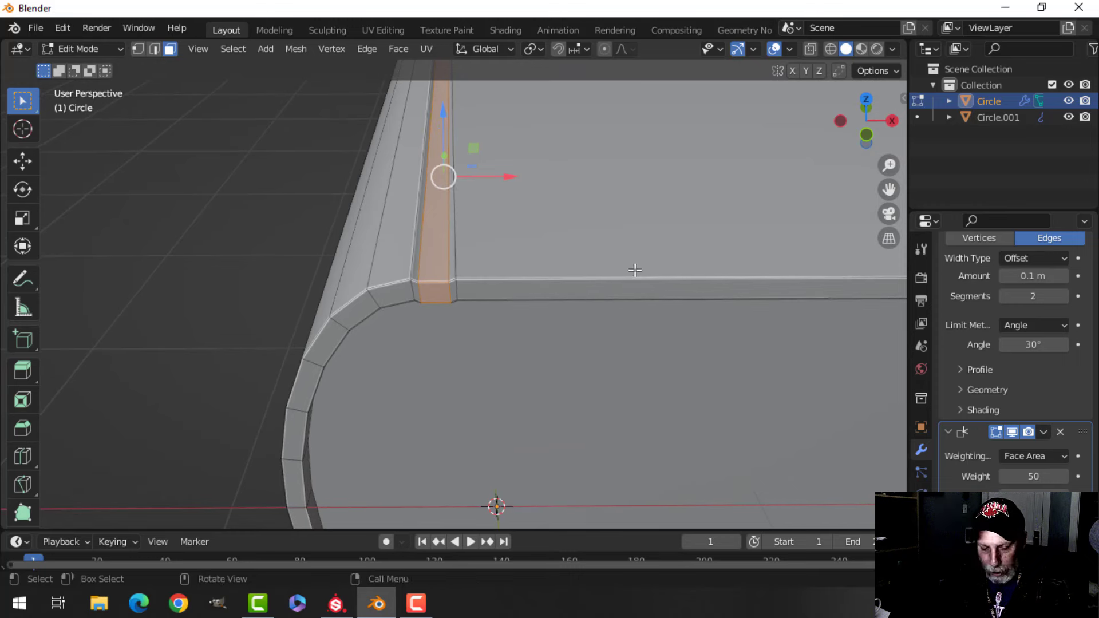
key(s)
key(x)
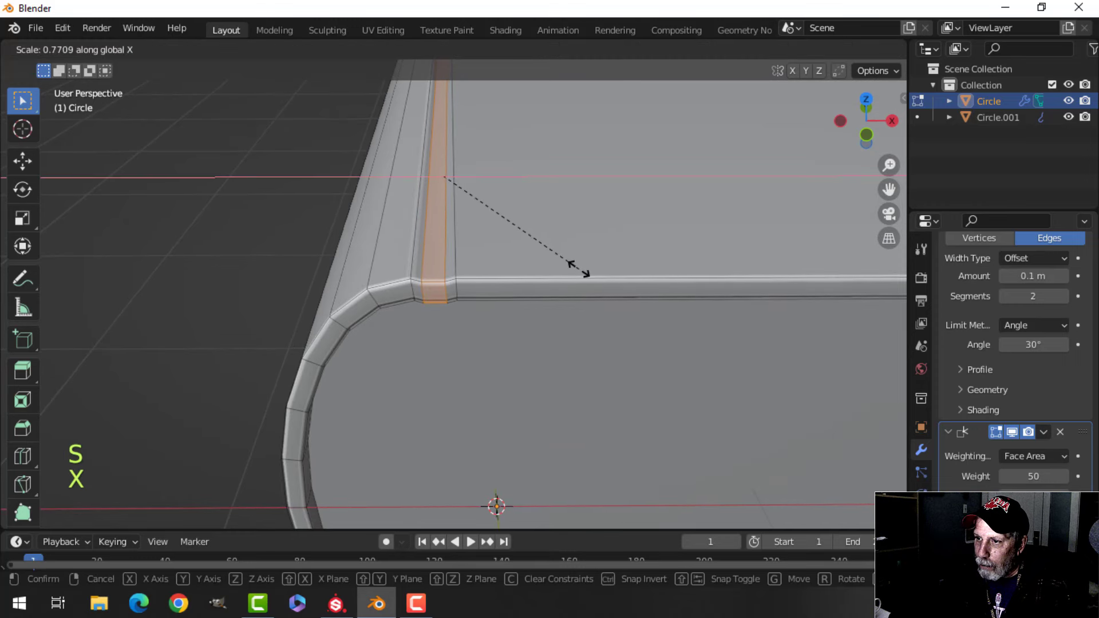
click(545, 270)
key(Tab)
scroll(513, 298, down, 6)
key(alt+a)
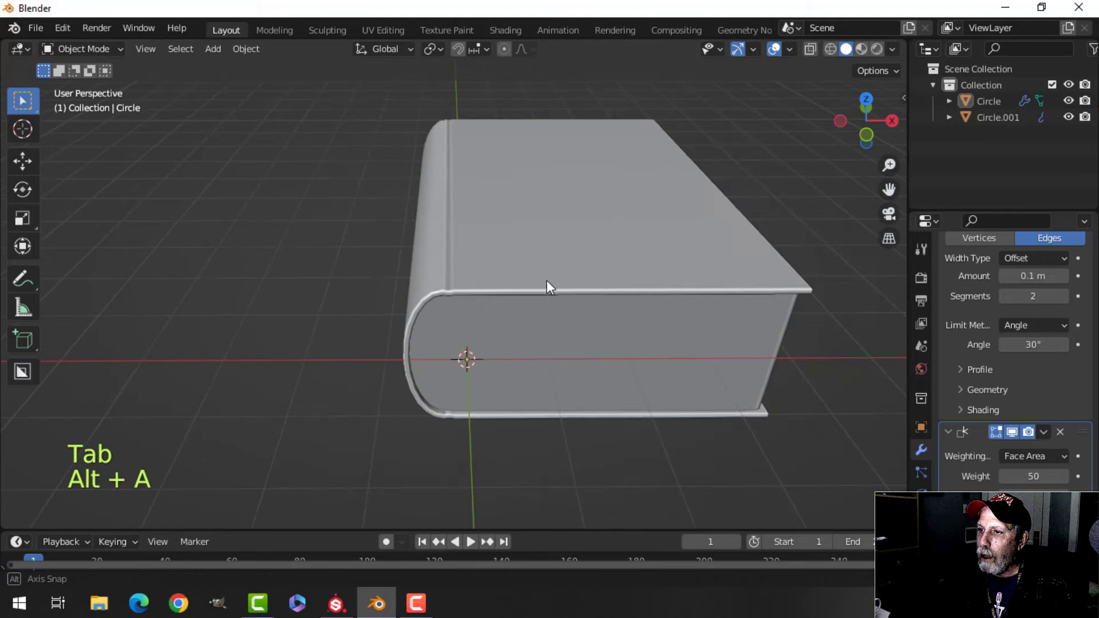
- Select the separated page block and check its Auto Smooth setting
middle_drag(547, 280, 535, 255)
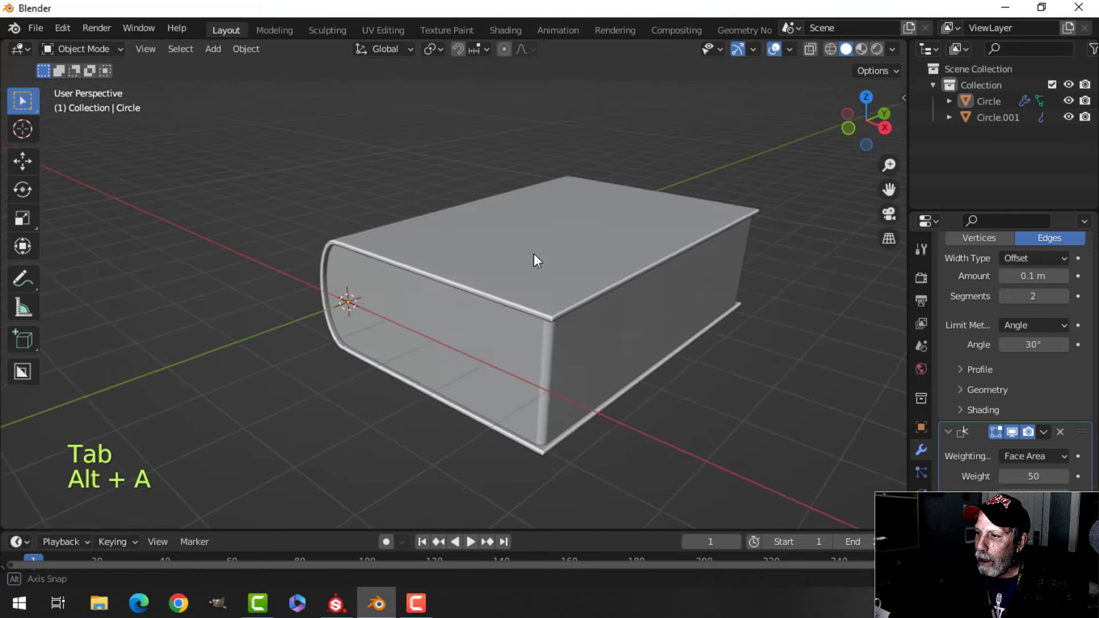
scroll(549, 286, up, 3)
scroll(648, 342, down, 3)
shift+middle_drag(598, 315, 560, 286)
click(543, 275)
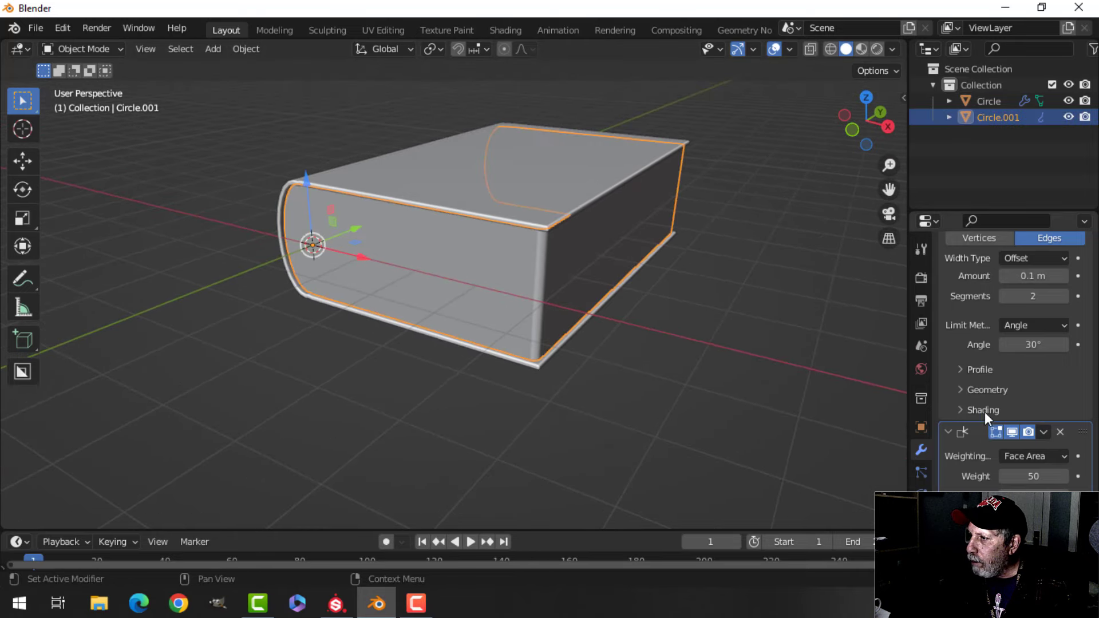
click(921, 541)
scroll(984, 512, down, 3)
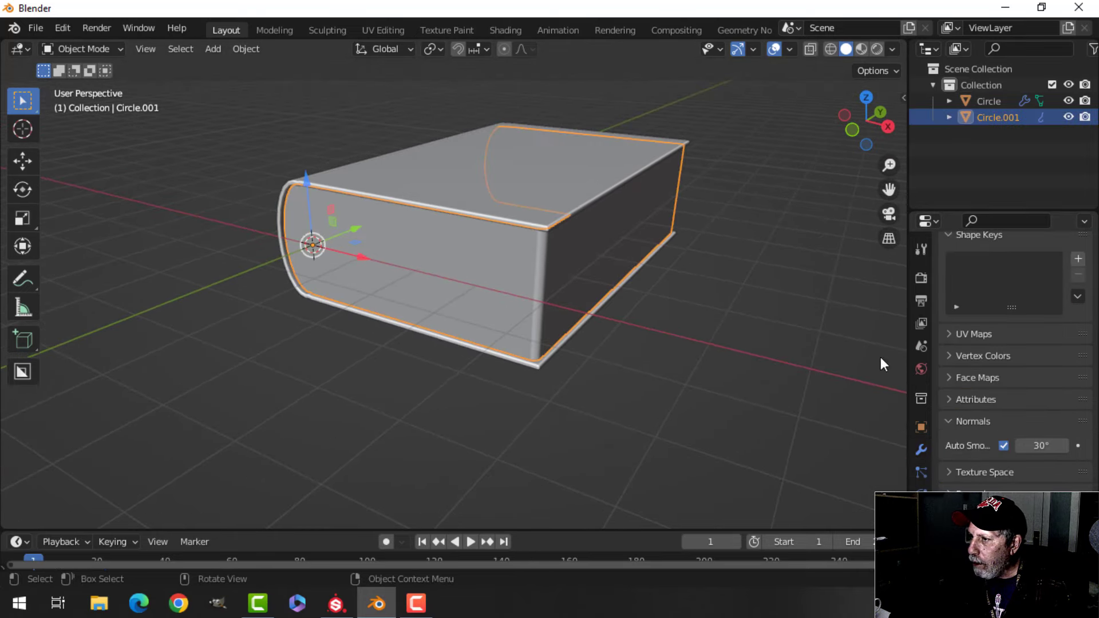
- Select the book cover and check its Bevel and Weighted Normal modifier settings
click(537, 188)
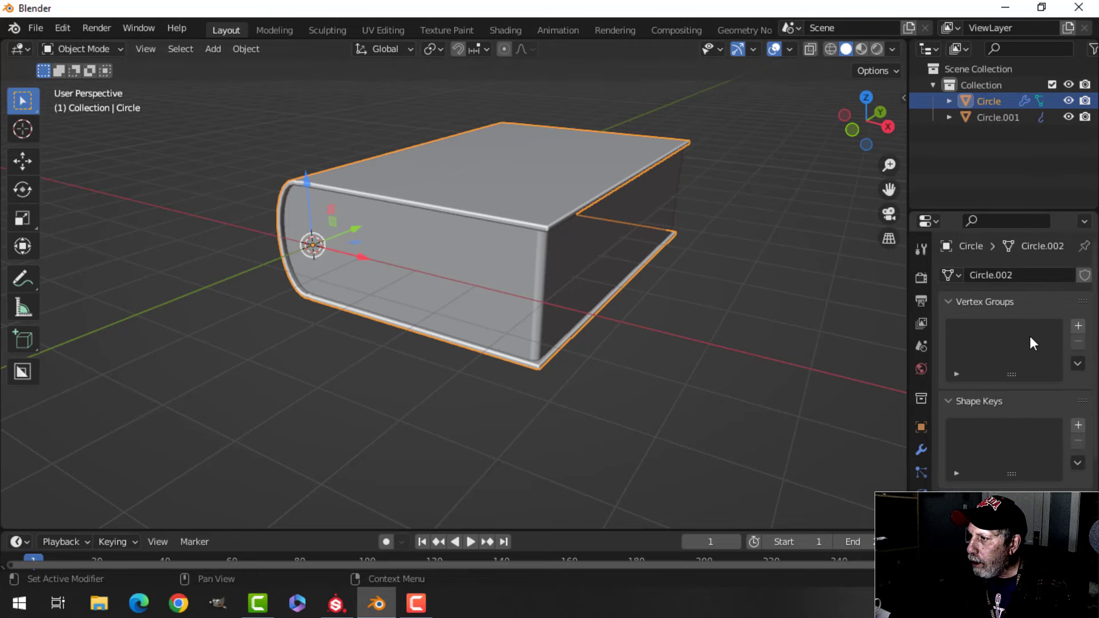
click(921, 450)
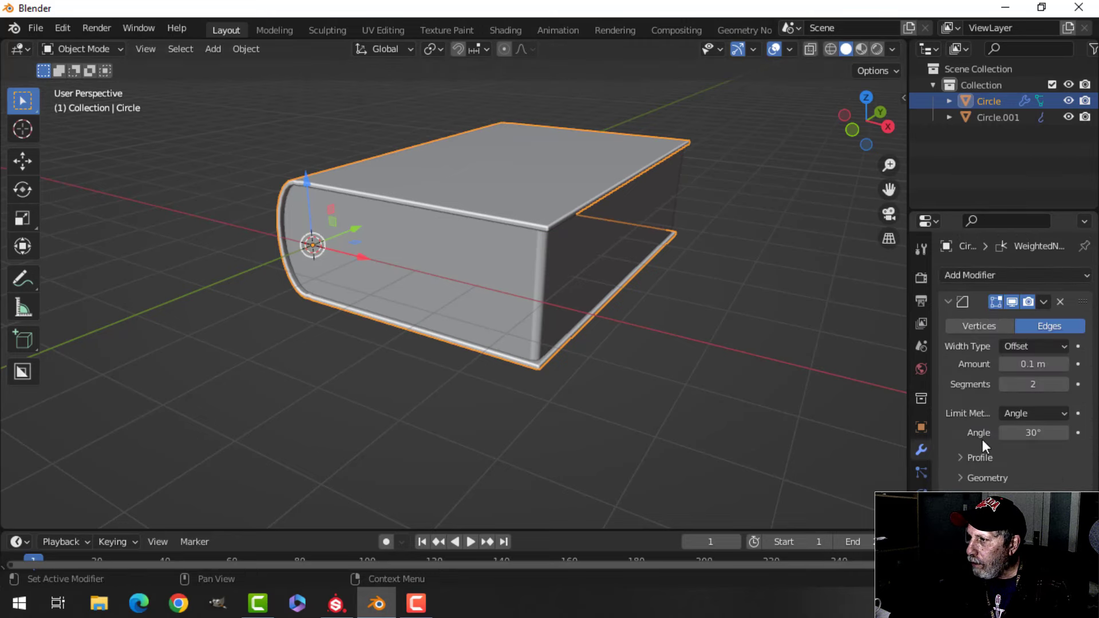
scroll(982, 440, down, 3)
key(alt+a)
middle_drag(591, 276, 487, 279)
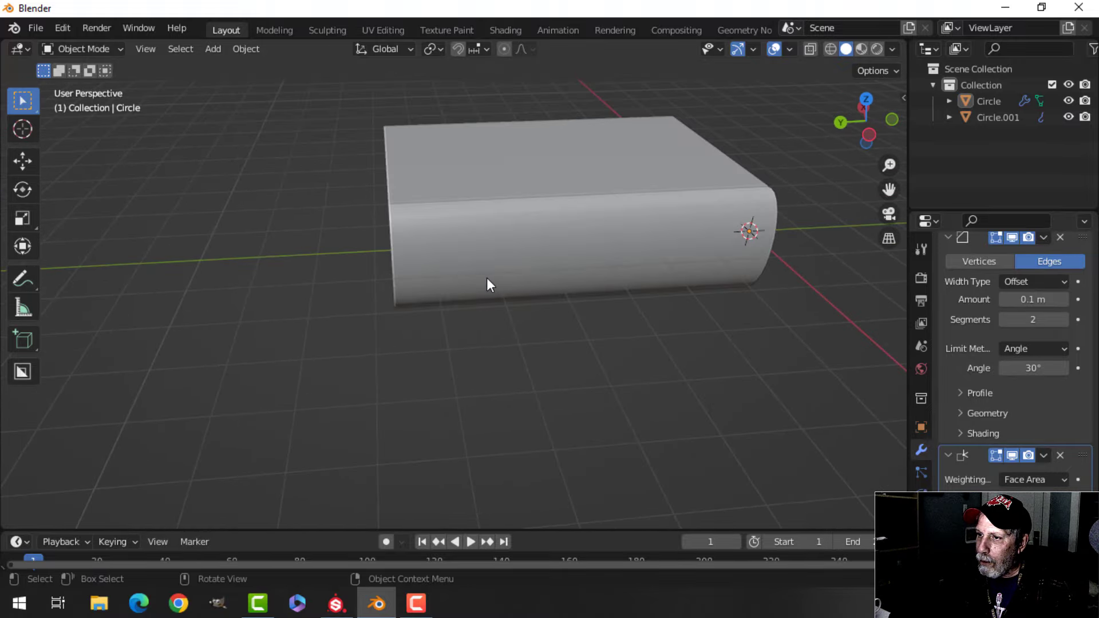
- In the cover mesh, cut an edge loop across the spine and covers, slid toward one end with a factor of about 0.77
scroll(488, 286, up, 2)
key(Tab)
scroll(581, 293, down, 3)
key(alt+a)
middle_drag(571, 290, 579, 274)
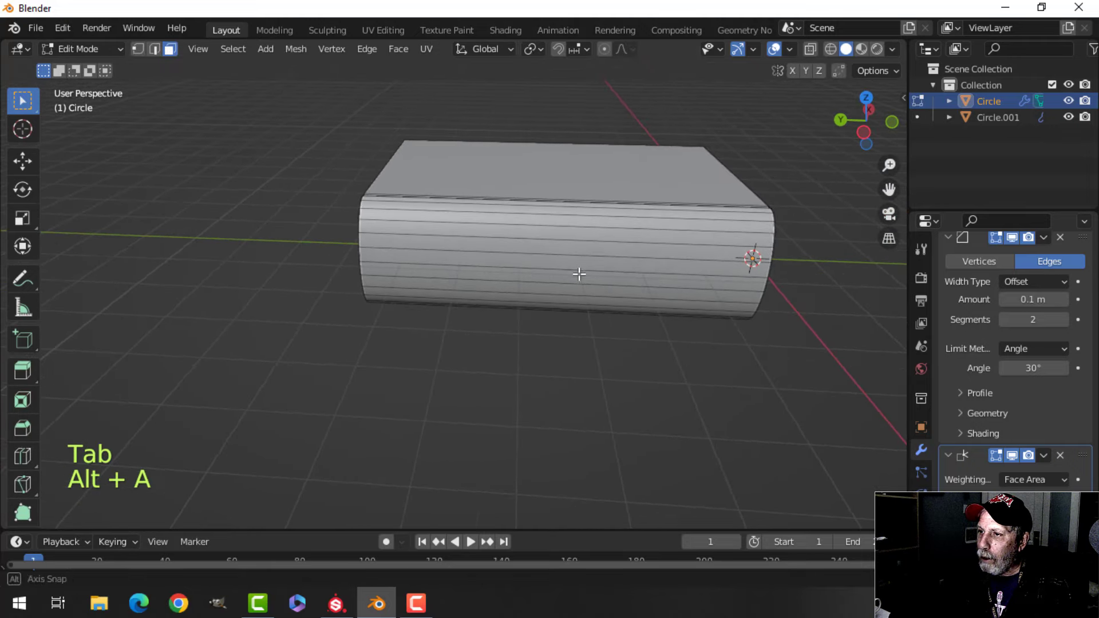
key(ctrl+r)
click(554, 256)
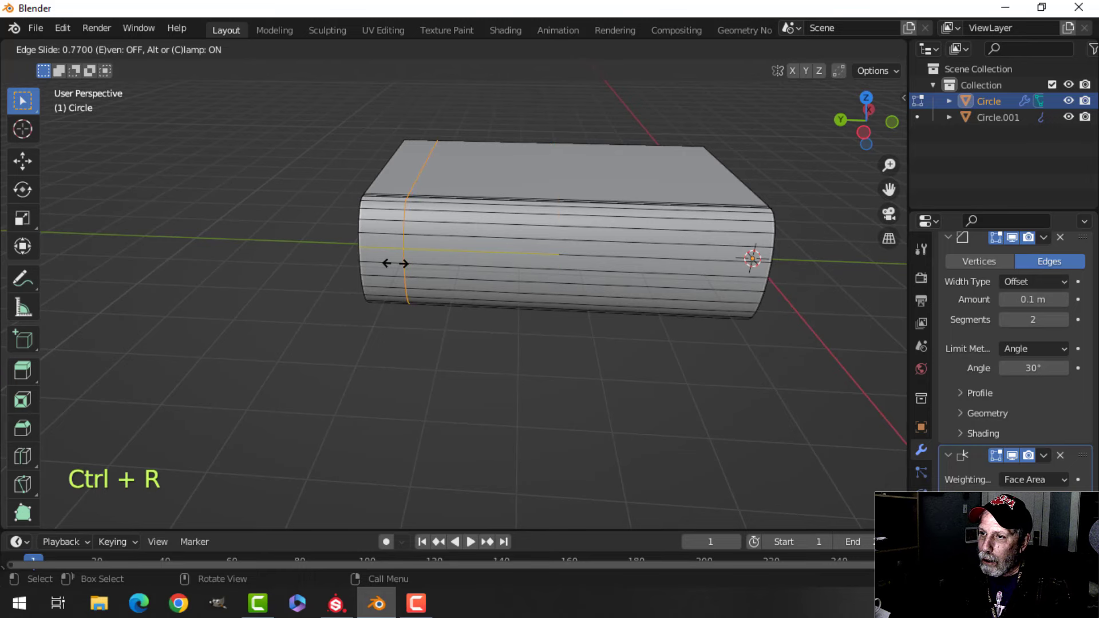
click(395, 264)
- Bevel the new edge loop by about 0.31 m with one segment to split it into two parallel loops
shift+middle_drag(552, 245, 593, 255)
scroll(571, 255, up, 3)
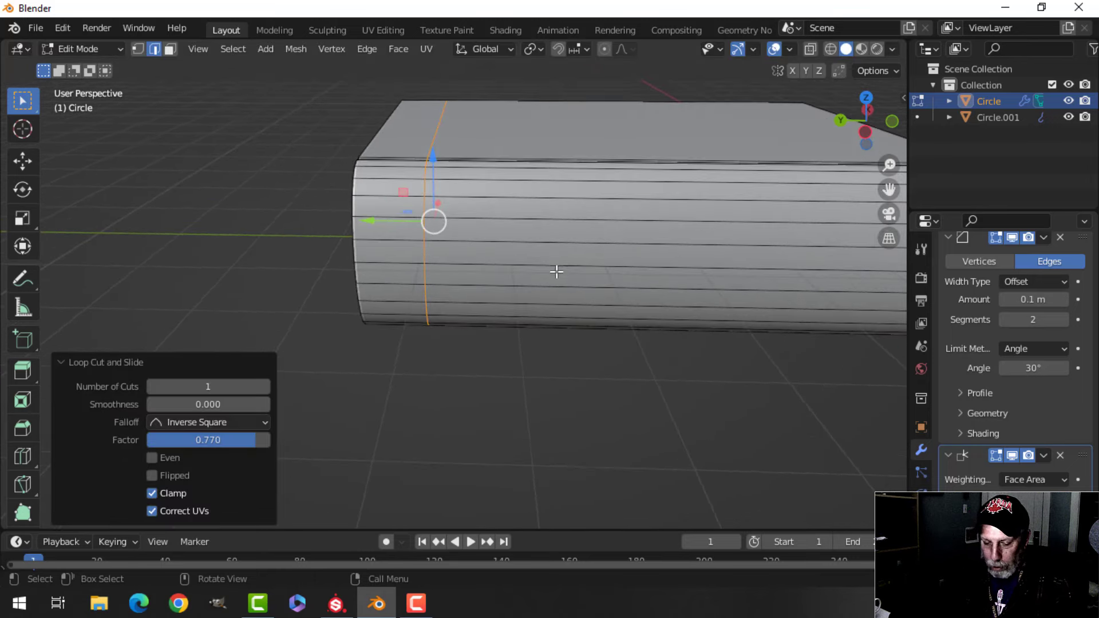
key(ctrl+b)
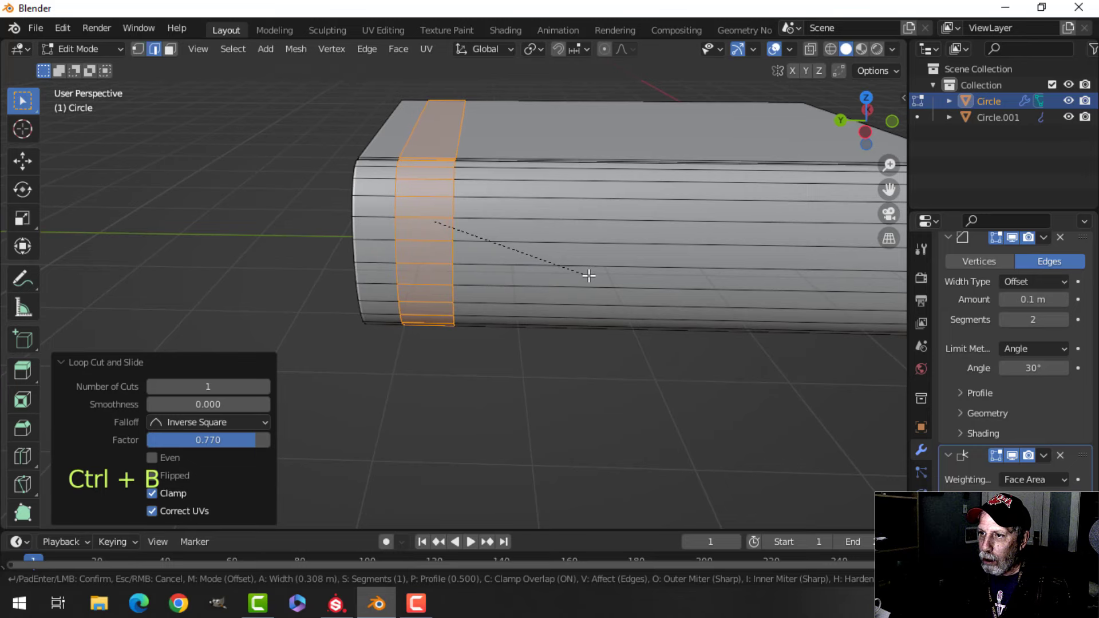
click(589, 275)
scroll(545, 260, down, 2)
key(alt+a)
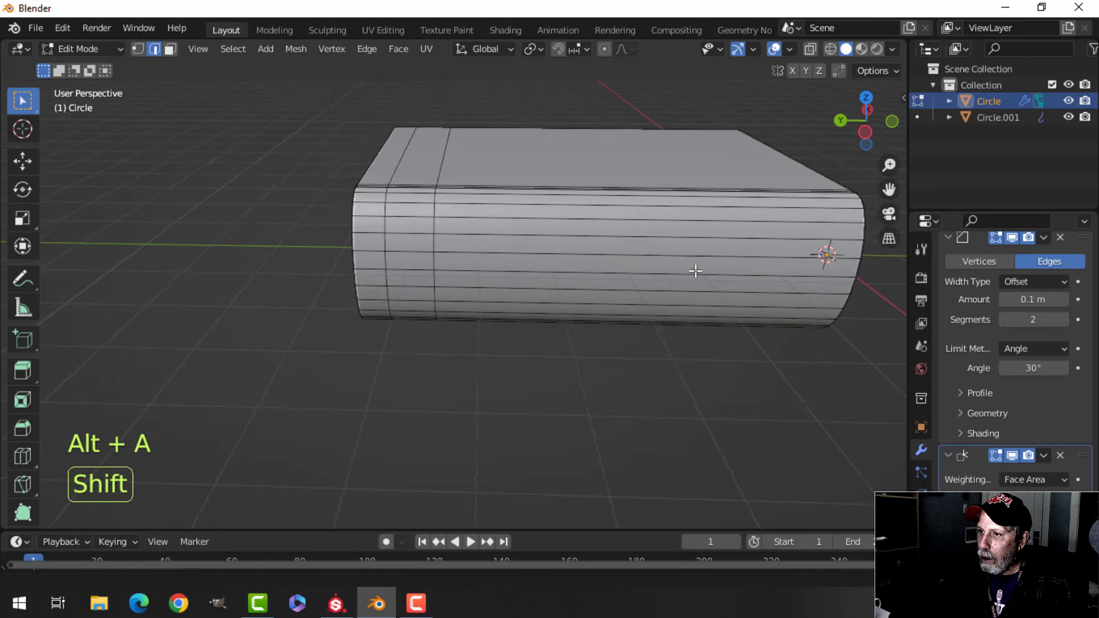
- Cut another edge loop across the spine and covers near the opposite end, slid by about 0.55
shift+middle_drag(694, 269, 656, 226)
key(ctrl+r)
click(653, 225)
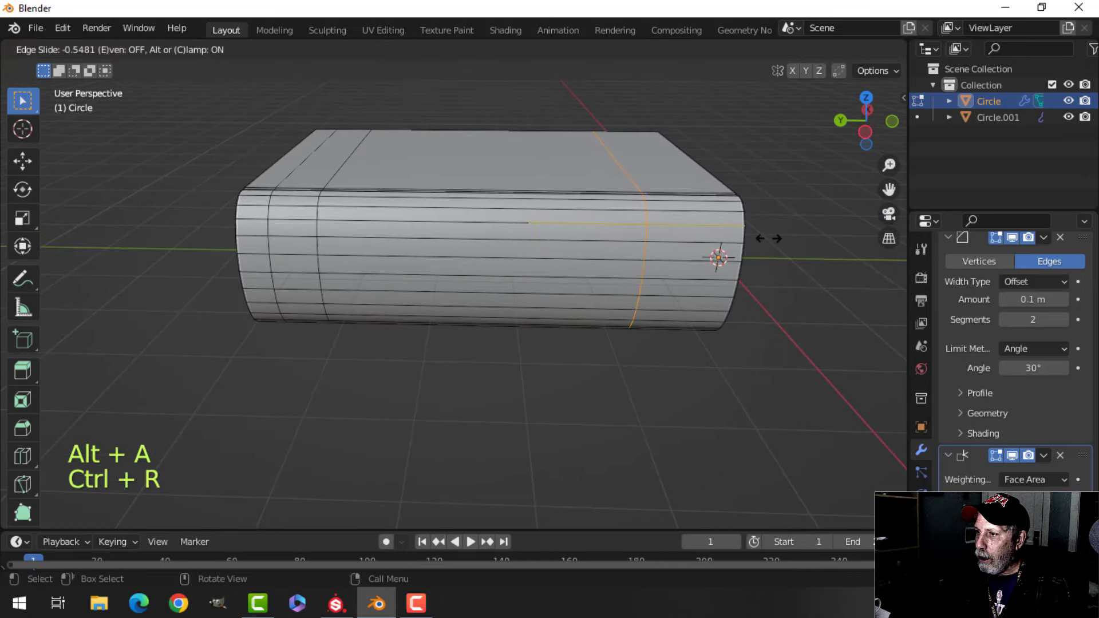
click(768, 238)
key(alt+a)
- Select the three edge loops crossing the spine and bevel them into three narrow strips
scroll(535, 276, down, 1)
shift+middle_drag(520, 285, 528, 305)
alt+shift+click(608, 227)
middle_drag(427, 267, 477, 288)
alt+shift+click(352, 233)
alt+shift+click(303, 230)
scroll(456, 284, up, 1)
key(ctrl+b)
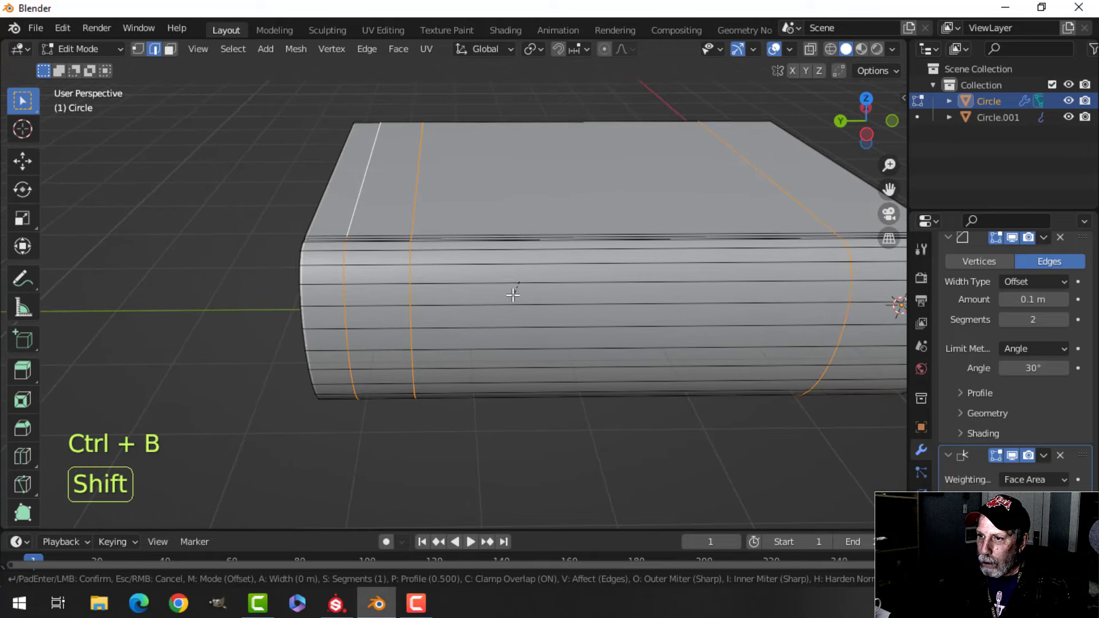
click(439, 374)
key(alt+a)
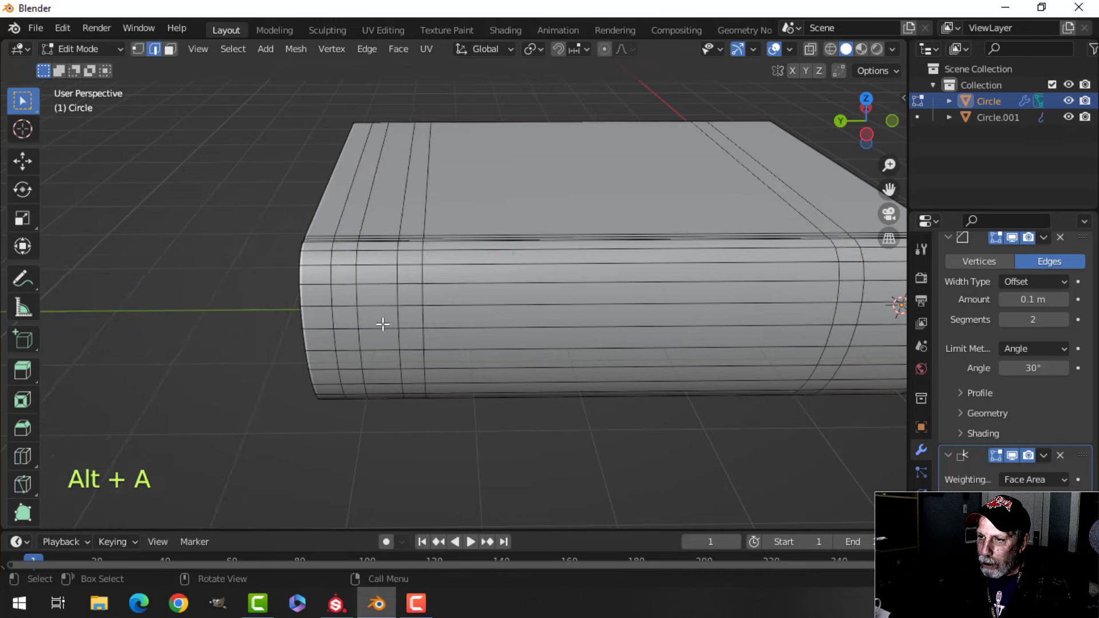
- Add a centred edge loop inside each of the three narrow strips crossing the spine
middle_drag(380, 324, 422, 309)
scroll(392, 278, up, 2)
key(ctrl+r)
click(372, 219)
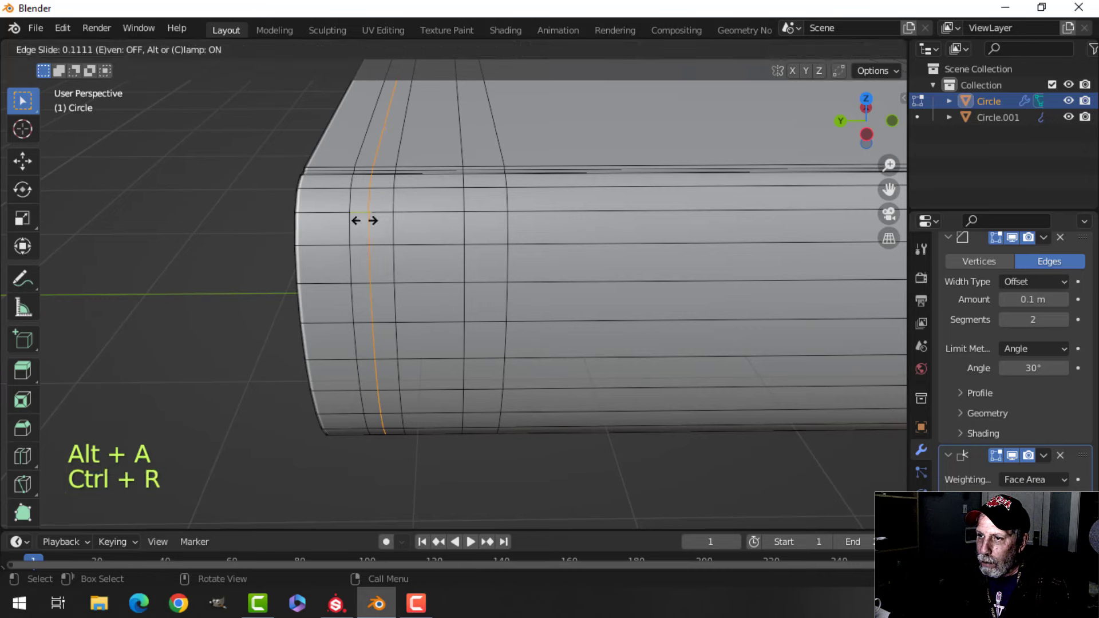
right_click(372, 219)
key(ctrl+r)
click(486, 212)
right_click(490, 211)
scroll(720, 248, down, 2)
shift+middle_drag(729, 255, 544, 268)
key(ctrl+r)
click(680, 261)
right_click(679, 261)
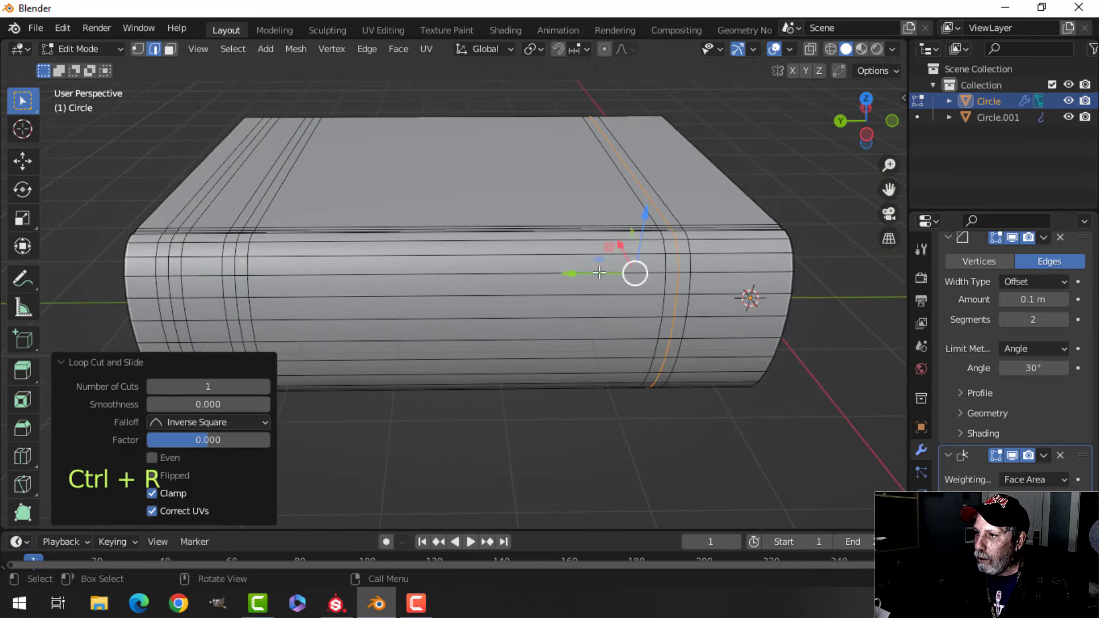
- Select the three centre loops and bevel them to a width of about 0.074 m with one segment
shift+middle_drag(392, 268, 558, 272)
scroll(515, 278, up, 1)
alt+shift+click(419, 255)
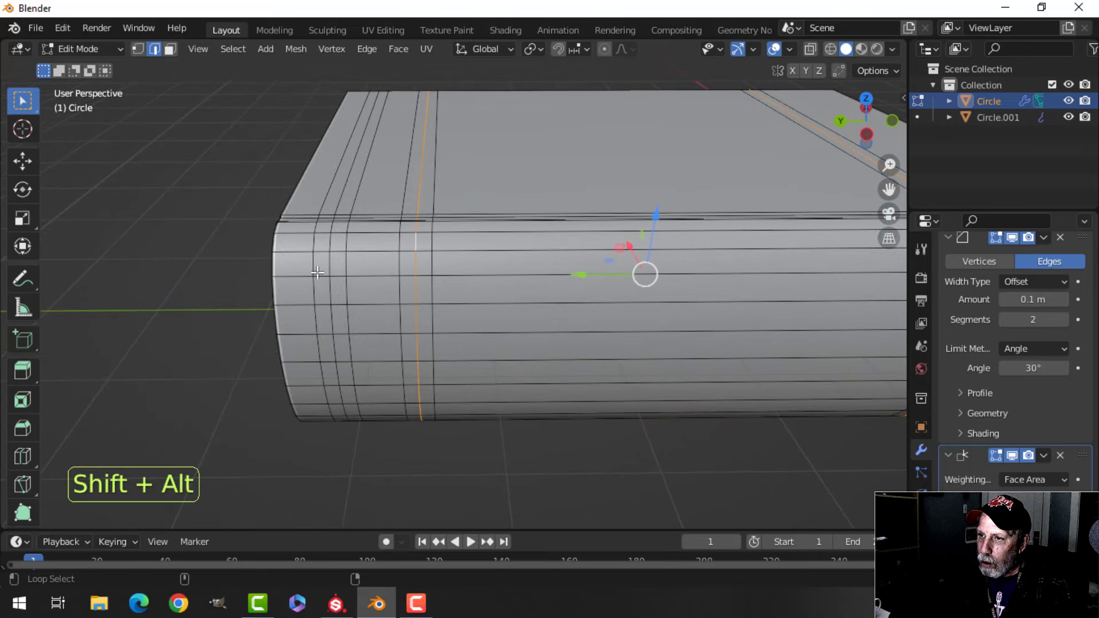
key(ctrl+b)
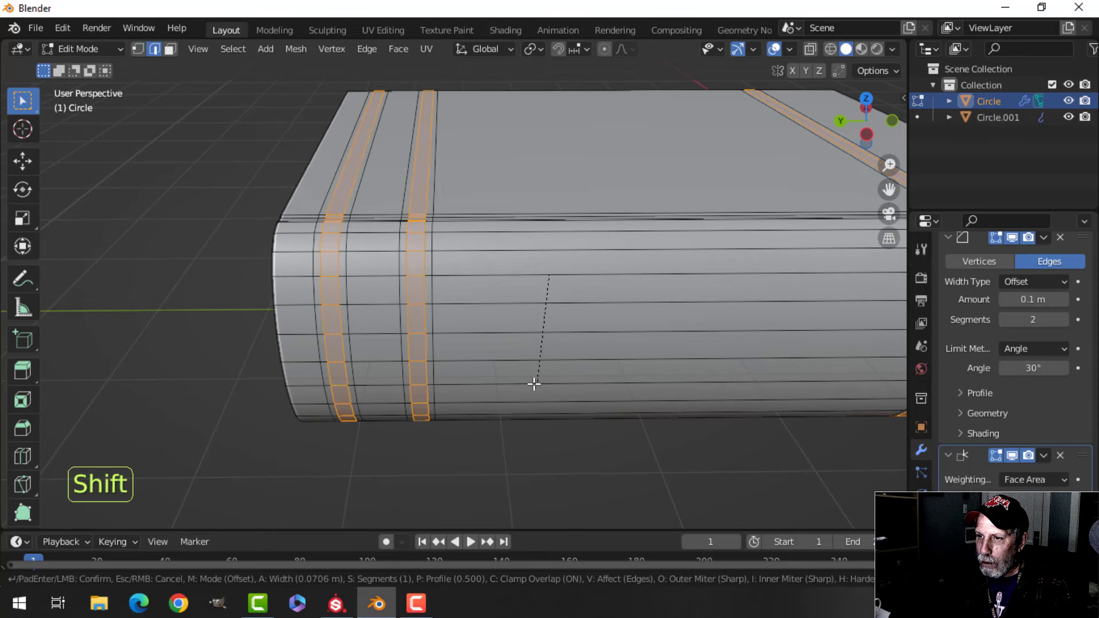
click(530, 385)
middle_drag(447, 332, 472, 325)
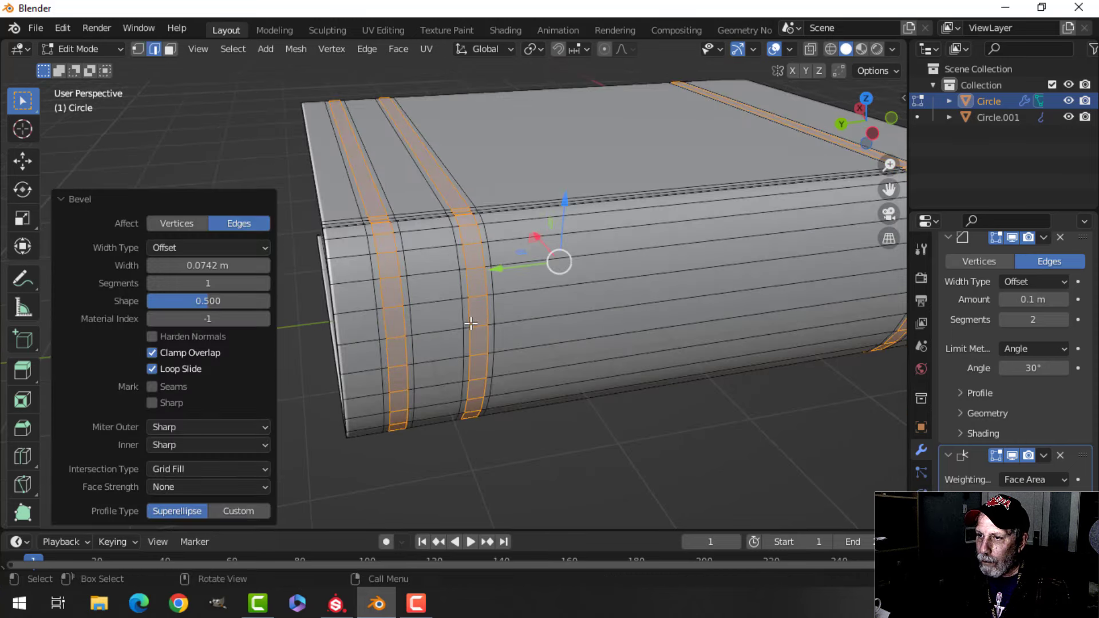
key(alt+a)
- Select the spine faces of the two neighbouring beveled bands, from one hinge to the other
middle_drag(458, 283, 520, 271)
scroll(471, 297, up, 3)
key(3)
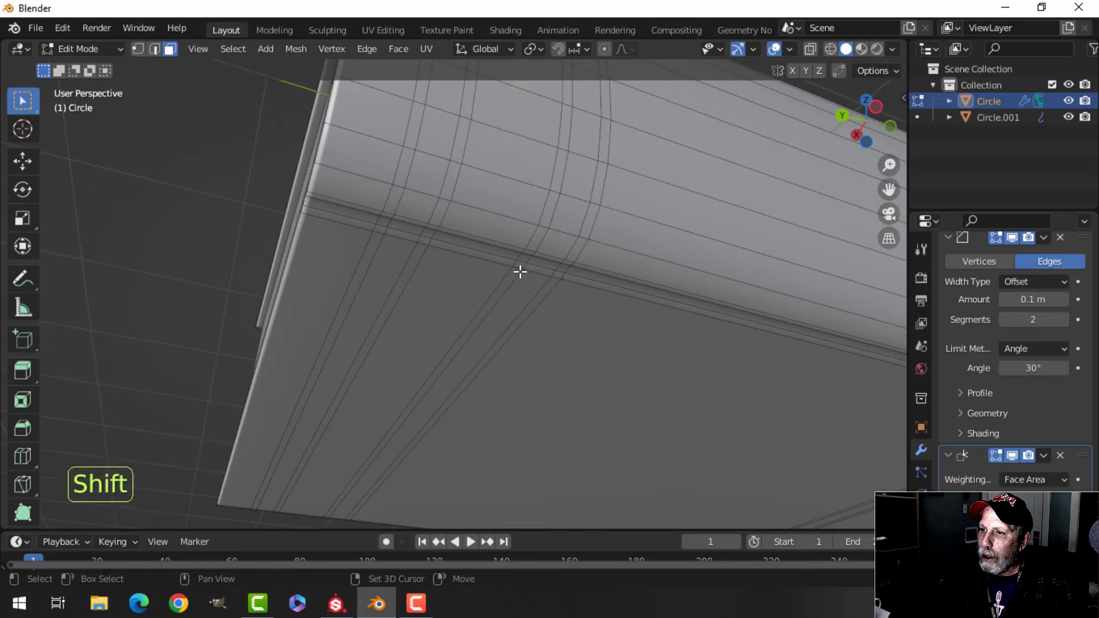
ctrl+click(423, 210)
mouse_move(423, 209)
middle_down()
mouse_move(452, 233)
mouse_move(436, 233)
mouse_move(483, 364)
mouse_move(550, 359)
mouse_move(556, 340)
mouse_move(585, 349)
mouse_move(545, 232)
mouse_move(423, 229)
middle_up()
key(ctrl+z)
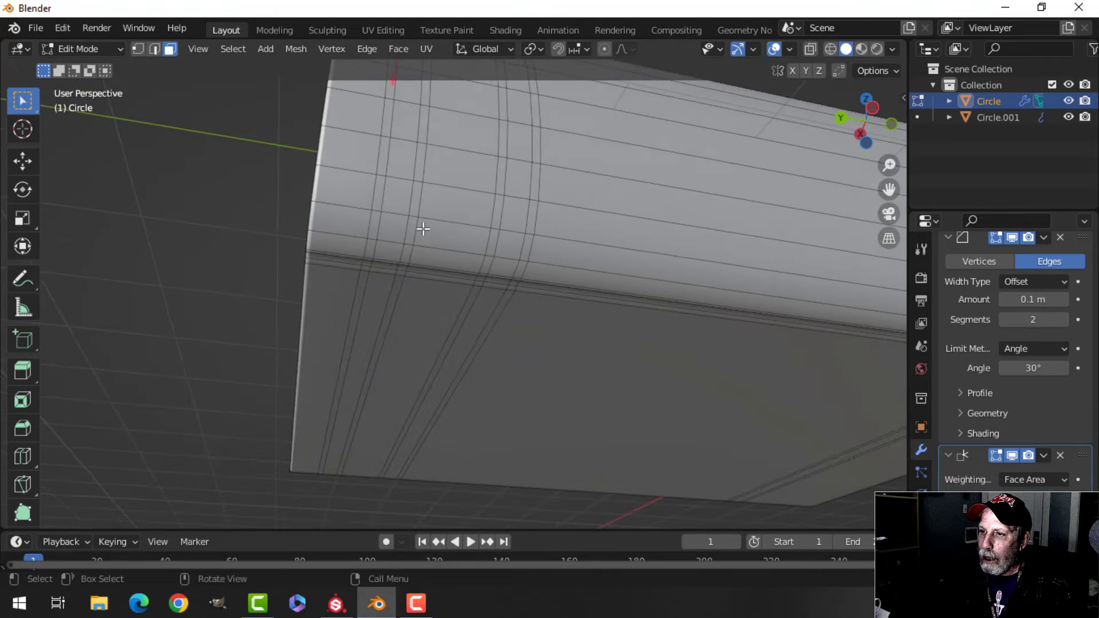
ctrl+click(390, 252)
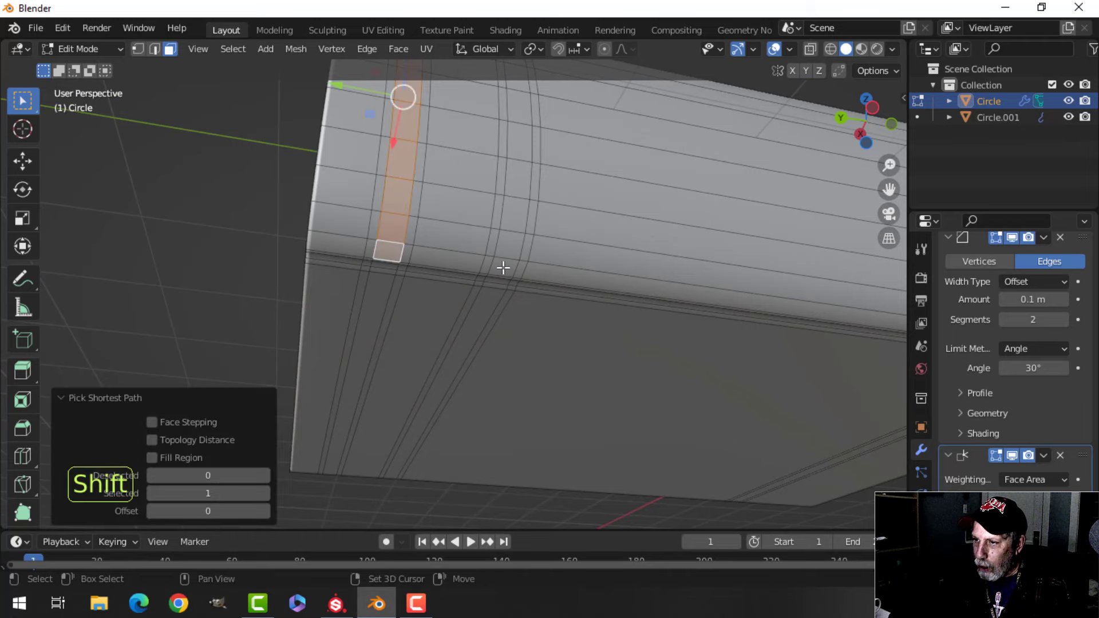
shift+click(503, 267)
middle_drag(544, 265, 519, 309)
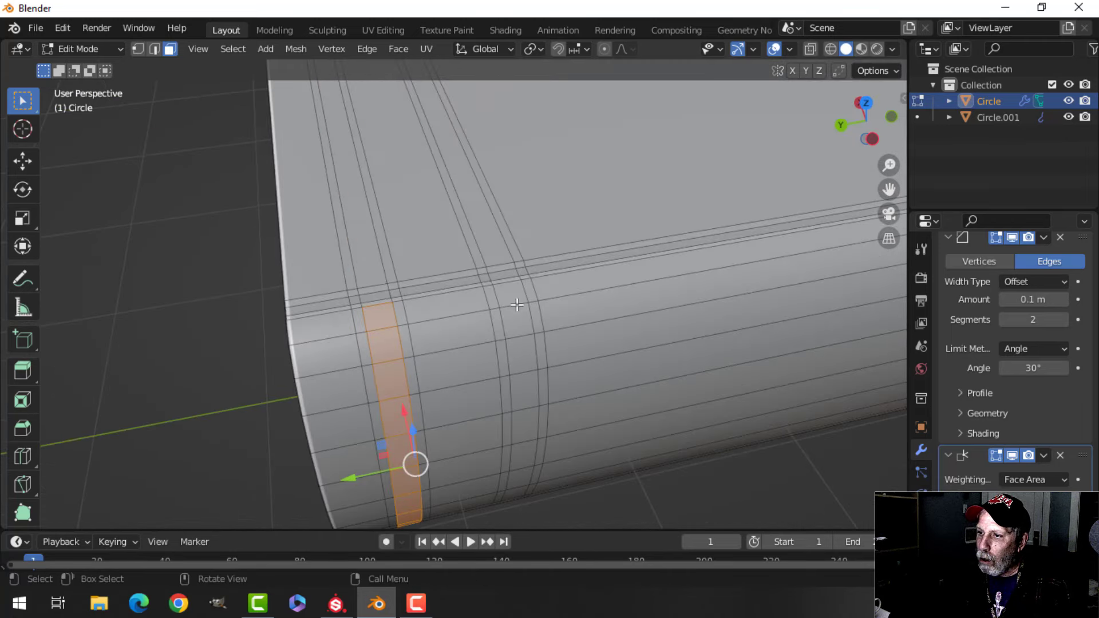
ctrl+click(515, 294)
- Add the spine faces of the single band at the opposite end to the selection
scroll(599, 325, down, 5)
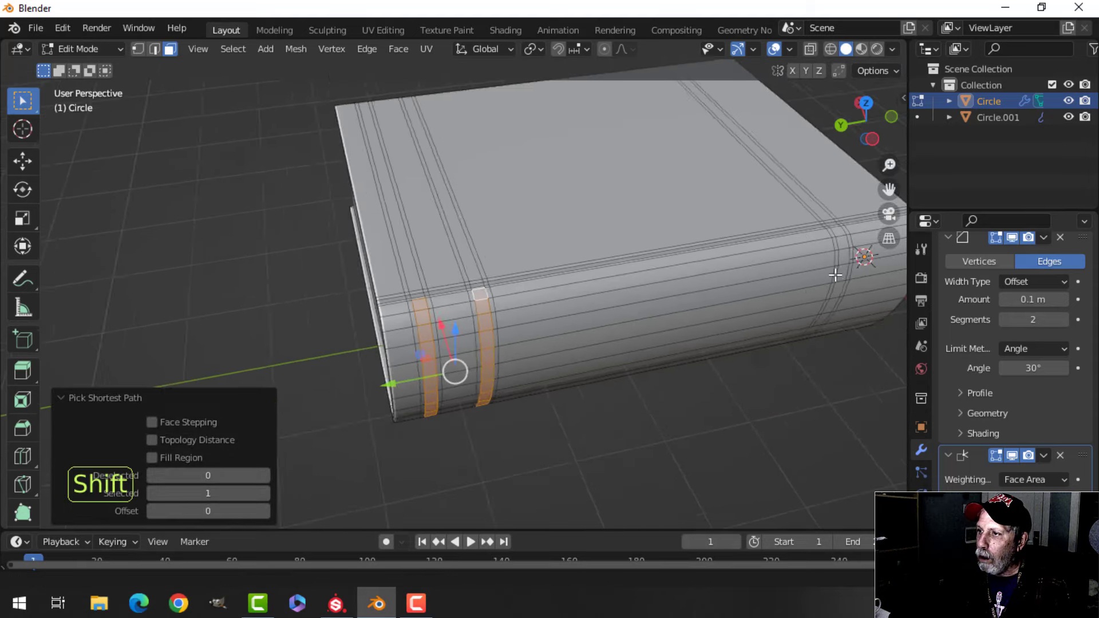
shift+middle_drag(834, 274, 471, 214)
scroll(487, 312, up, 4)
shift+click(478, 279)
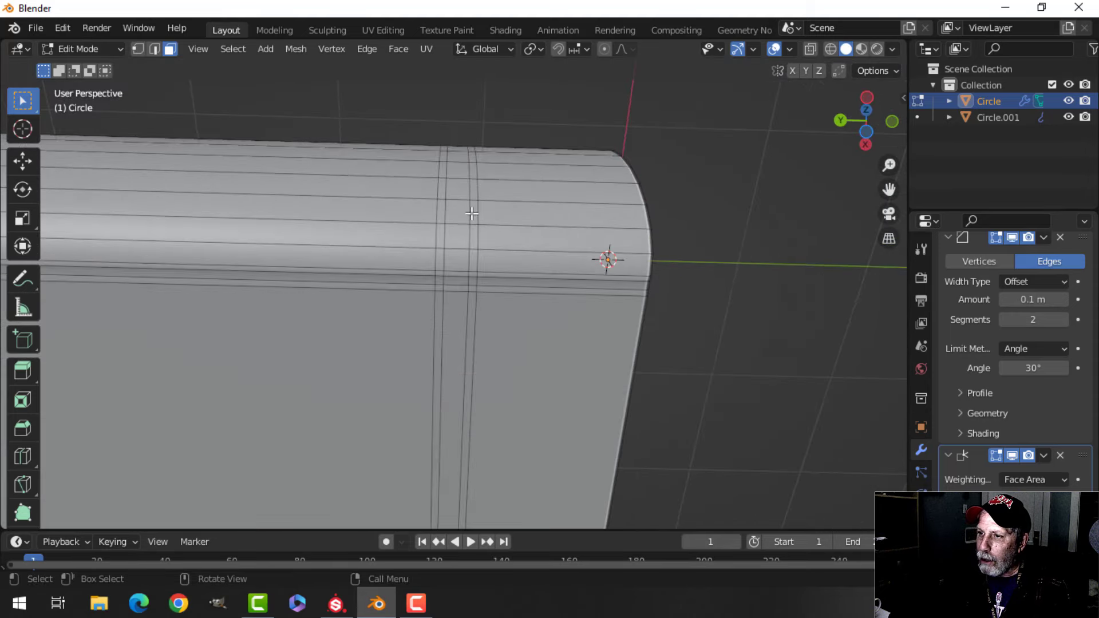
ctrl+click(452, 262)
- Fatten the three selected spine bands outward along their normals by about 0.04 m to form raised ribs
scroll(452, 261, down, 3)
middle_drag(452, 262, 510, 373)
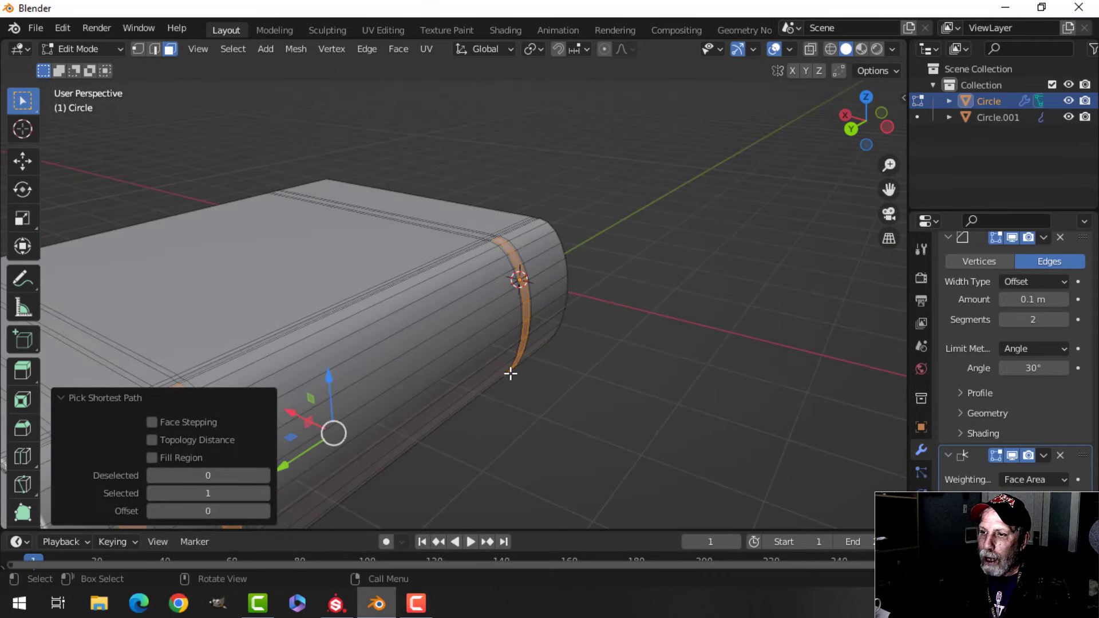
scroll(510, 373, down, 3)
shift+middle_drag(514, 324, 578, 319)
scroll(573, 292, up, 2)
shift+middle_drag(578, 318, 593, 321)
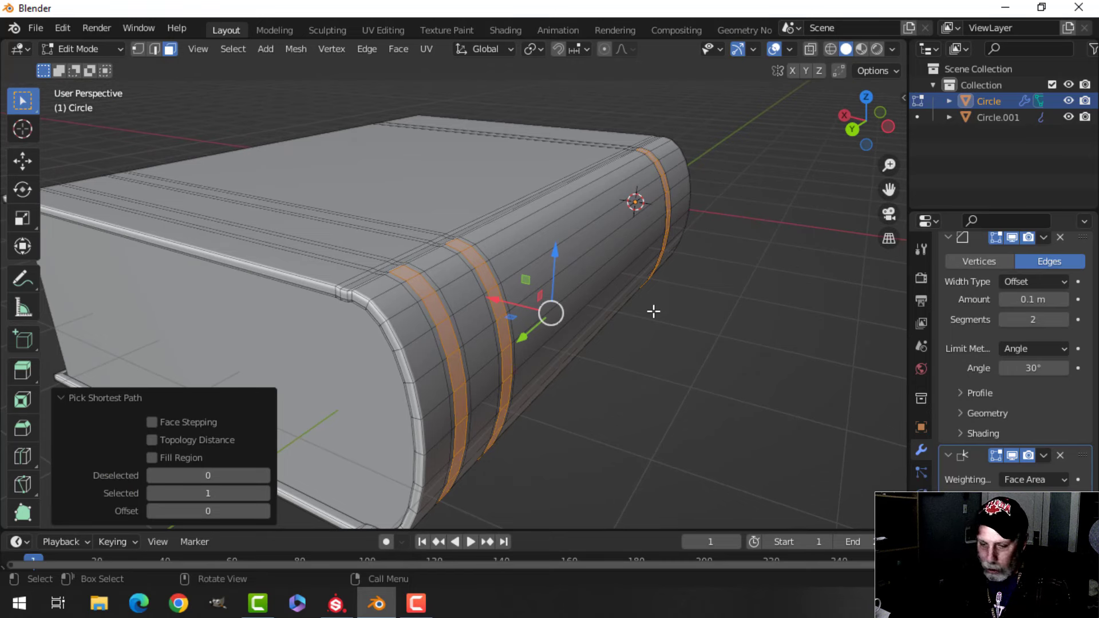
key(alt+s)
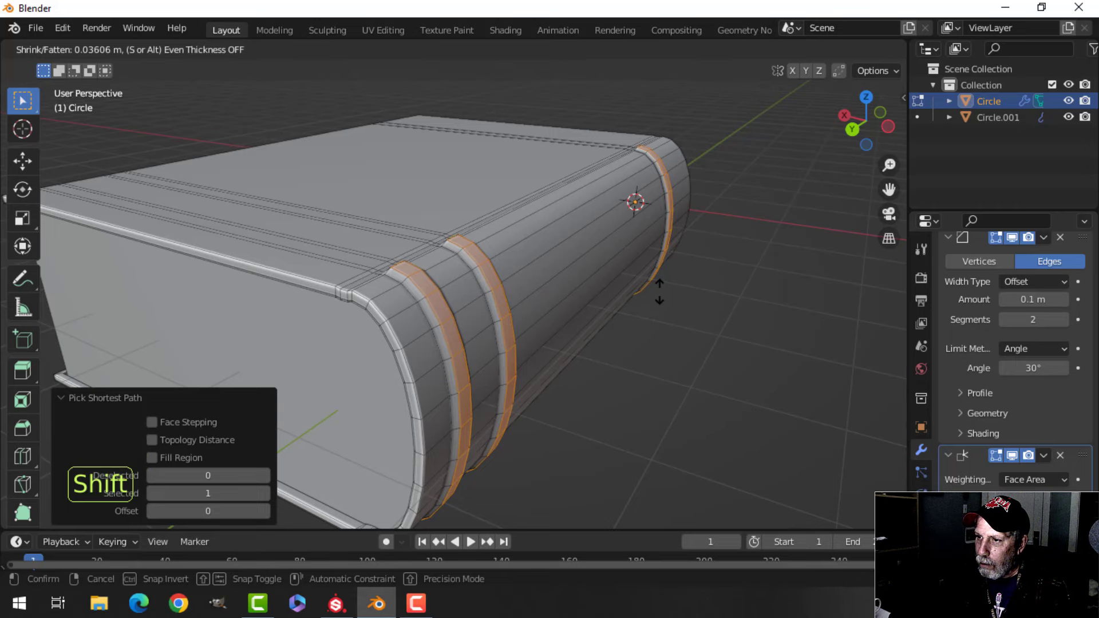
click(655, 277)
- Leave mesh editing and examine the raised spine ribs and the whole book from several sides
key(Tab)
middle_drag(728, 270, 351, 268)
key(alt+a)
scroll(396, 252, down, 1)
scroll(439, 255, up, 2)
shift+middle_drag(439, 255, 421, 275)
middle_drag(422, 275, 414, 301)
scroll(414, 301, down, 4)
shift+middle_drag(522, 290, 486, 265)
scroll(492, 323, down, 2)
scroll(542, 290, up, 4)
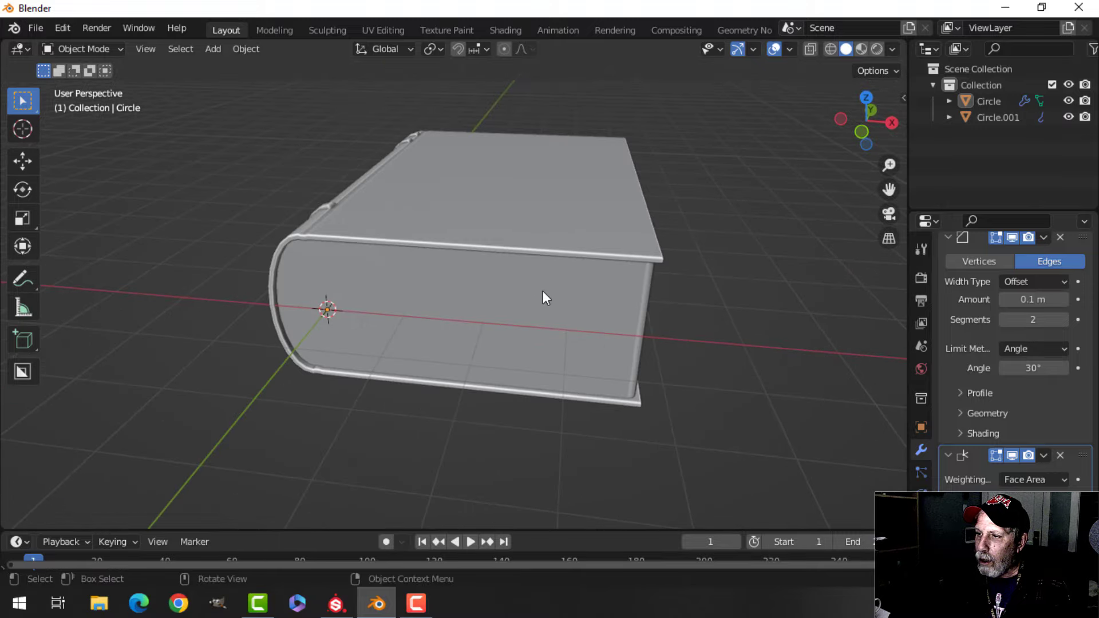
middle_drag(578, 275, 544, 258)
shift+middle_drag(609, 277, 548, 264)
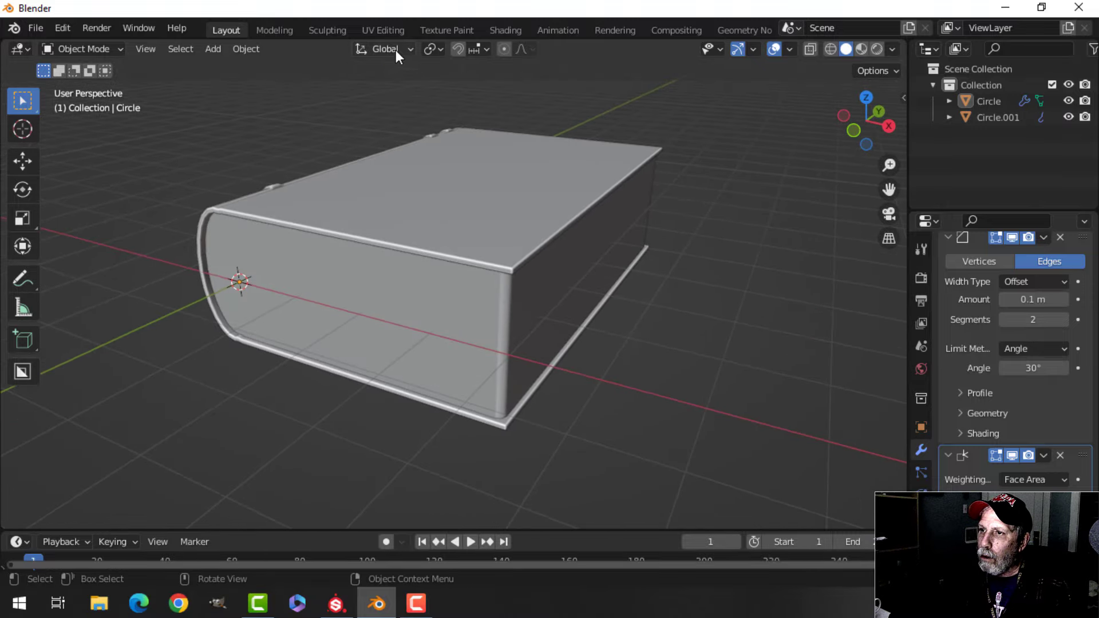
- Switch to the UV Editing workspace and turn on Cavity in the viewport shading
click(382, 29)
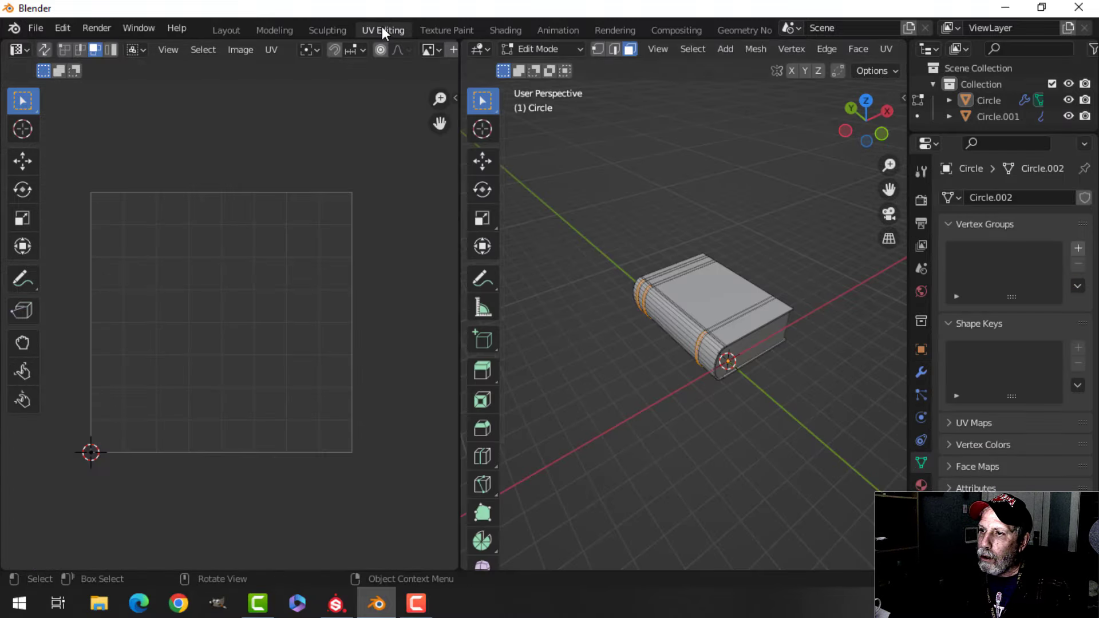
scroll(881, 49, down, 10)
click(892, 49)
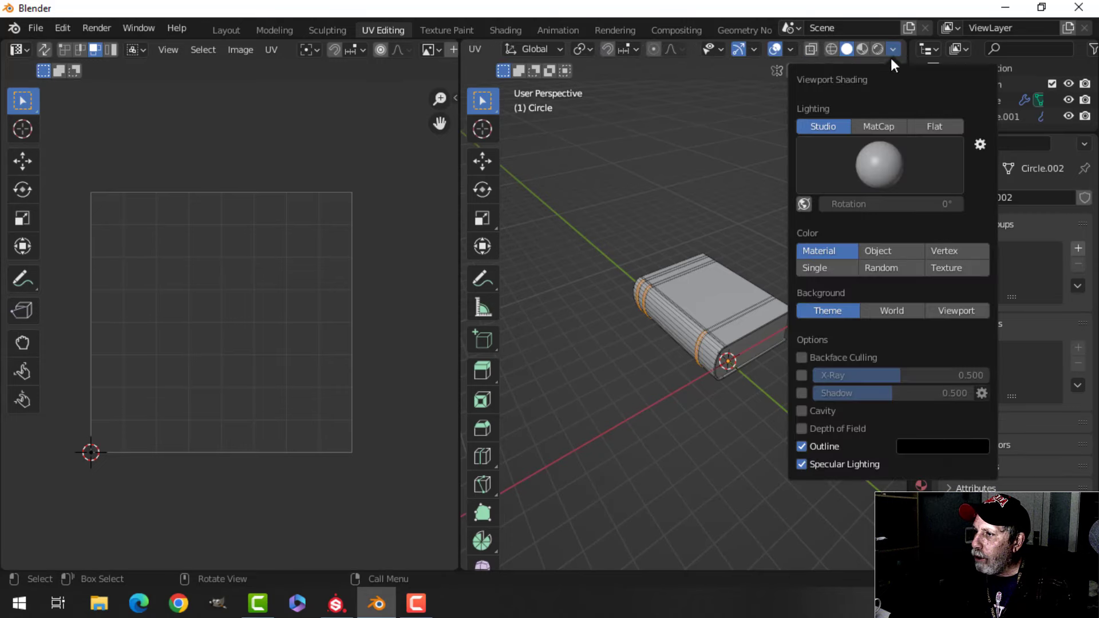
click(805, 410)
scroll(717, 315, up, 4)
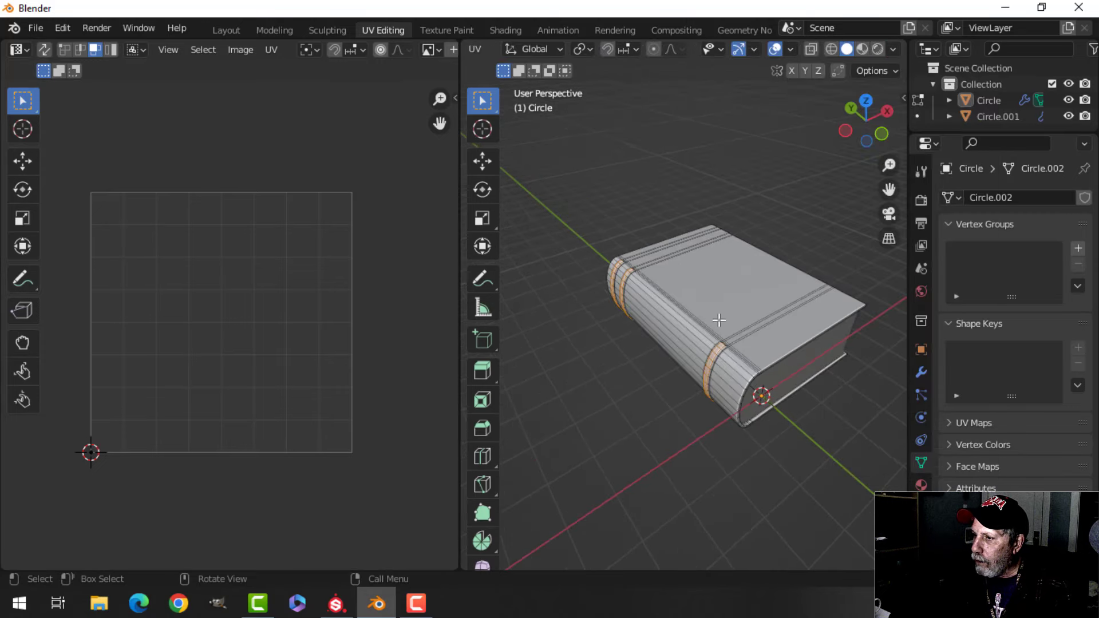
- Stop editing the cover, select the page block and open its mesh for editing
key(alt+a)
shift+middle_drag(801, 375, 709, 317)
scroll(736, 317, up, 6)
scroll(753, 278, down, 5)
scroll(674, 246, up, 5)
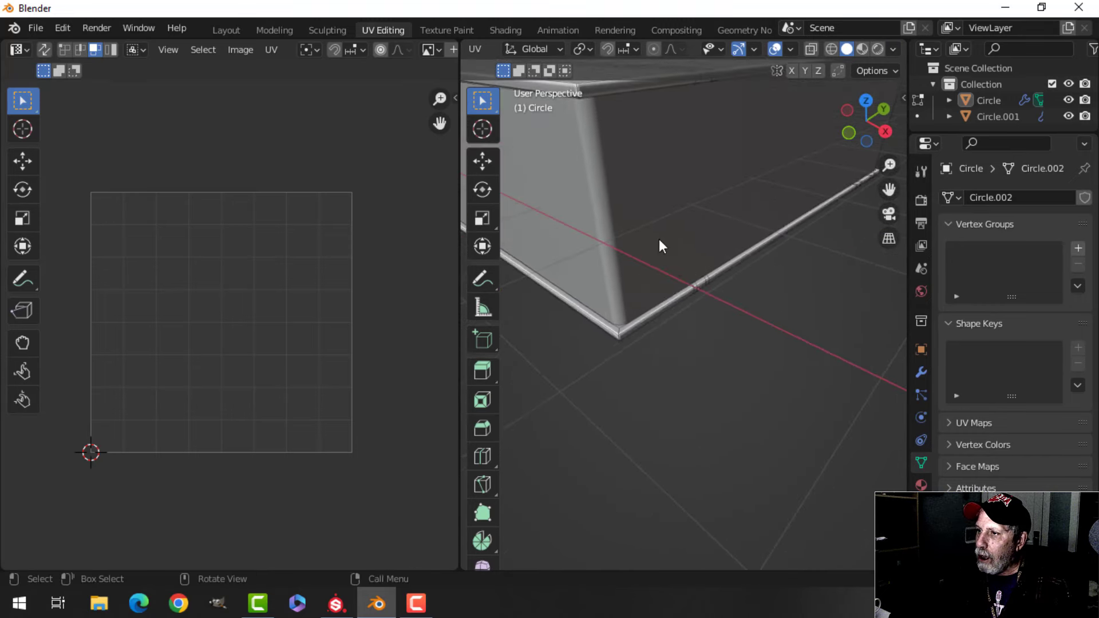
key(Tab)
click(647, 214)
scroll(631, 253, down, 5)
key(Tab)
- Mark seams along the page block's vertical corner edges
scroll(687, 265, up, 3)
middle_drag(674, 253, 724, 235)
scroll(662, 247, up, 3)
scroll(684, 223, down, 5)
scroll(687, 240, up, 5)
key(ctrl+e)
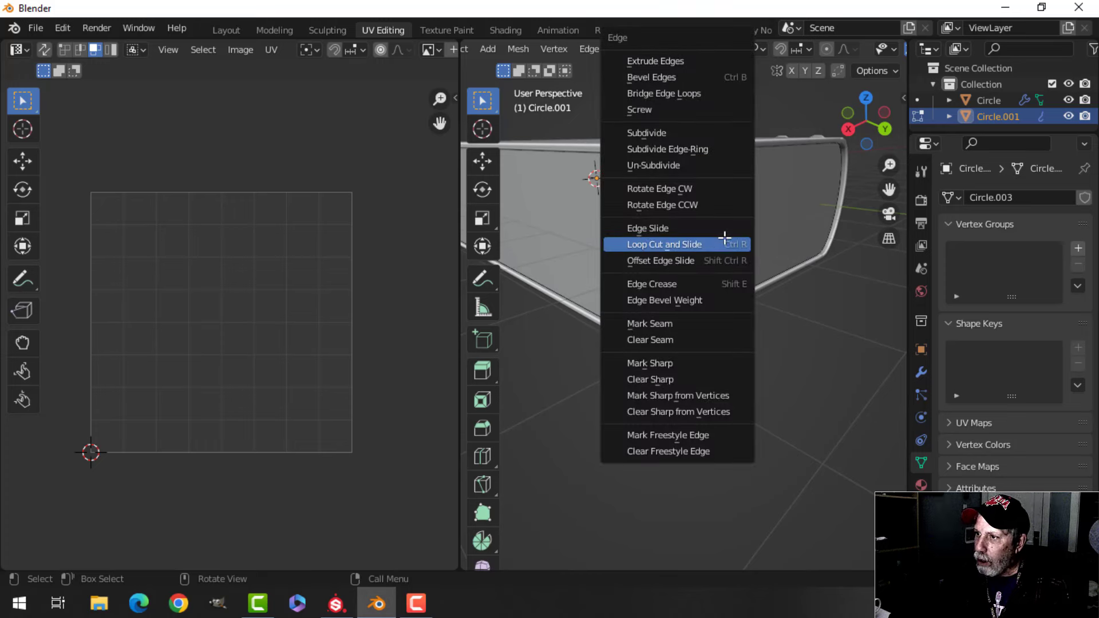
click(661, 323)
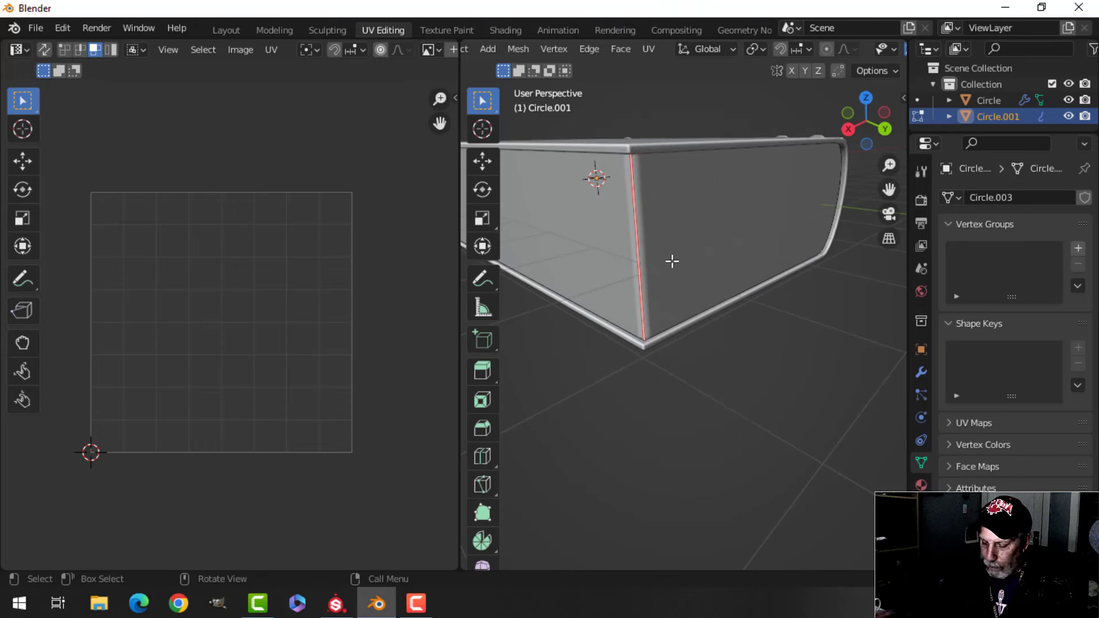
- Select all the linked faces of the page block and unwrap them
key(ctrl+l)
scroll(672, 261, down, 3)
middle_drag(672, 261, 812, 267)
key(u)
click(810, 266)
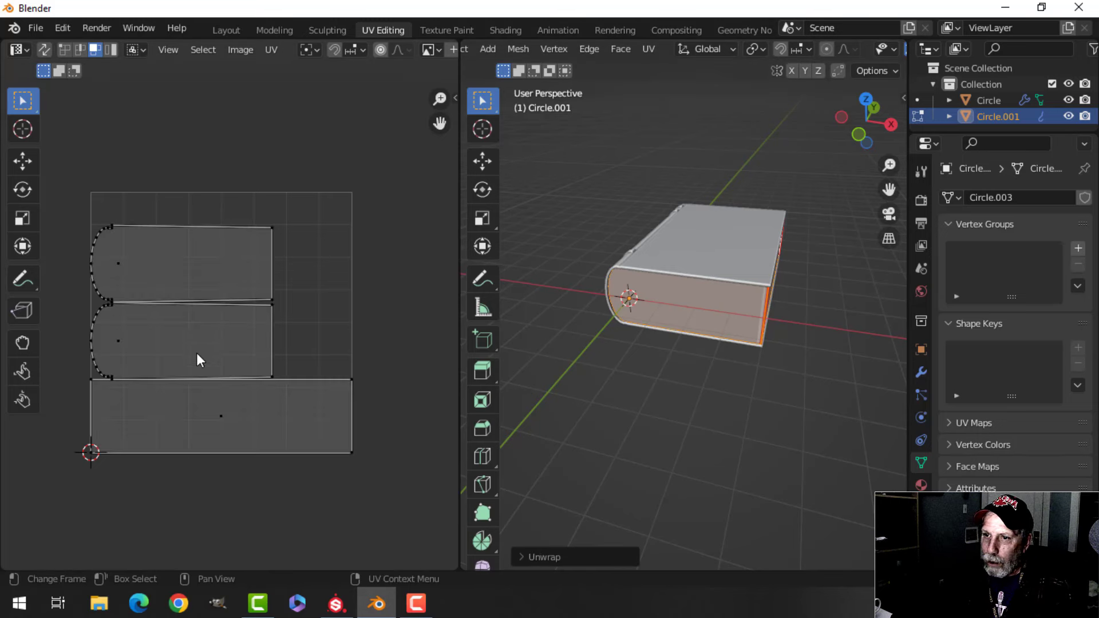
scroll(272, 351, up, 2)
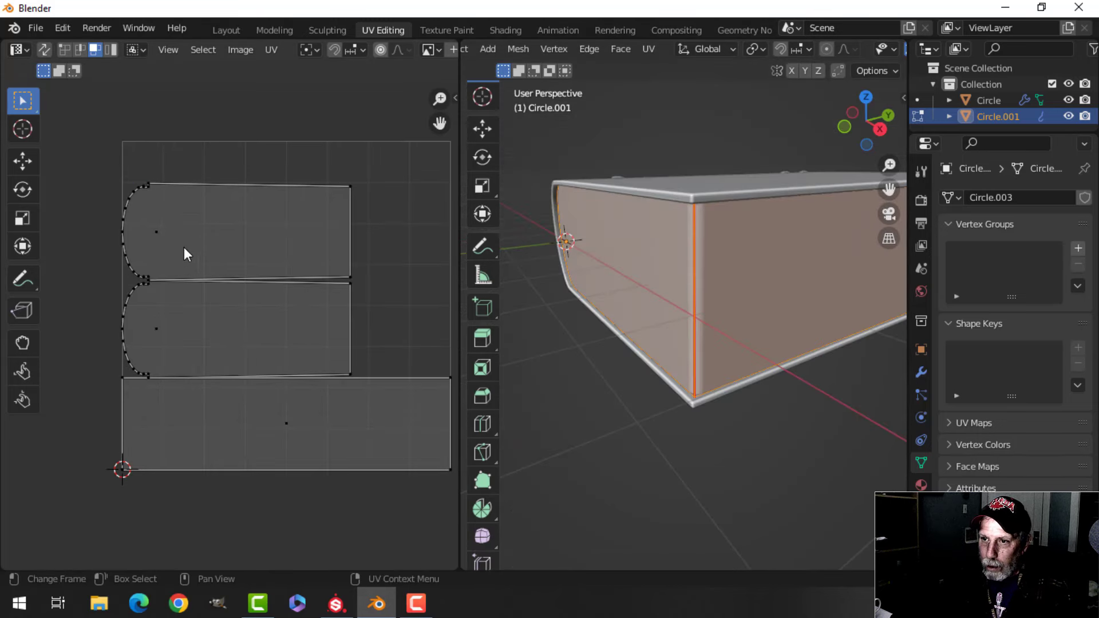
- Move the page block's two rounded end islands upward so gaps separate all three UV islands
click(183, 248)
key(g)
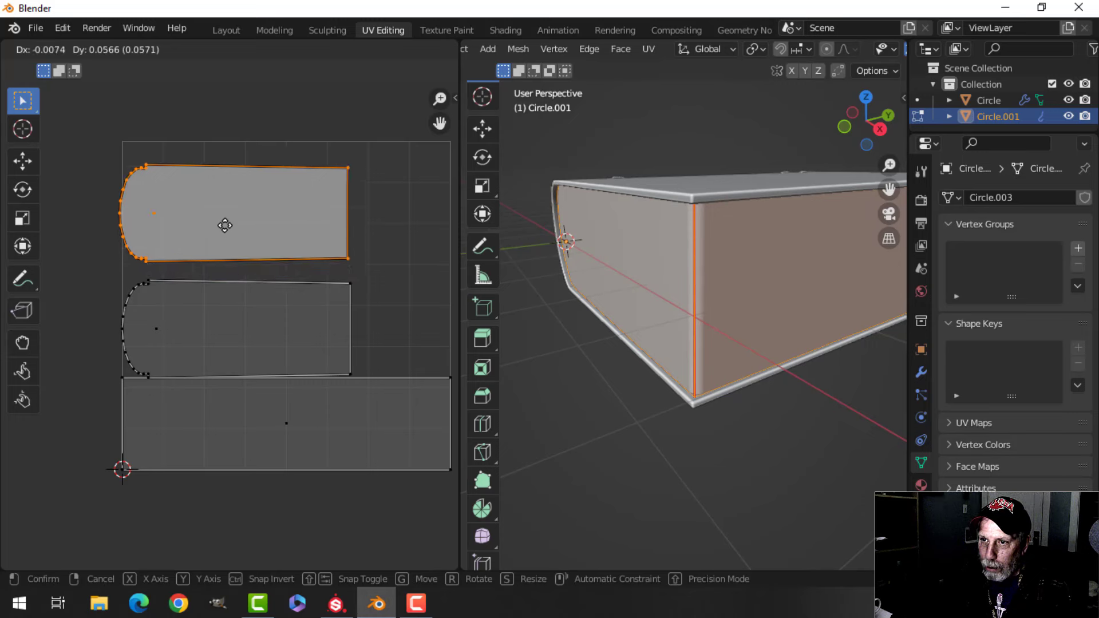
click(231, 218)
click(156, 331)
key(g)
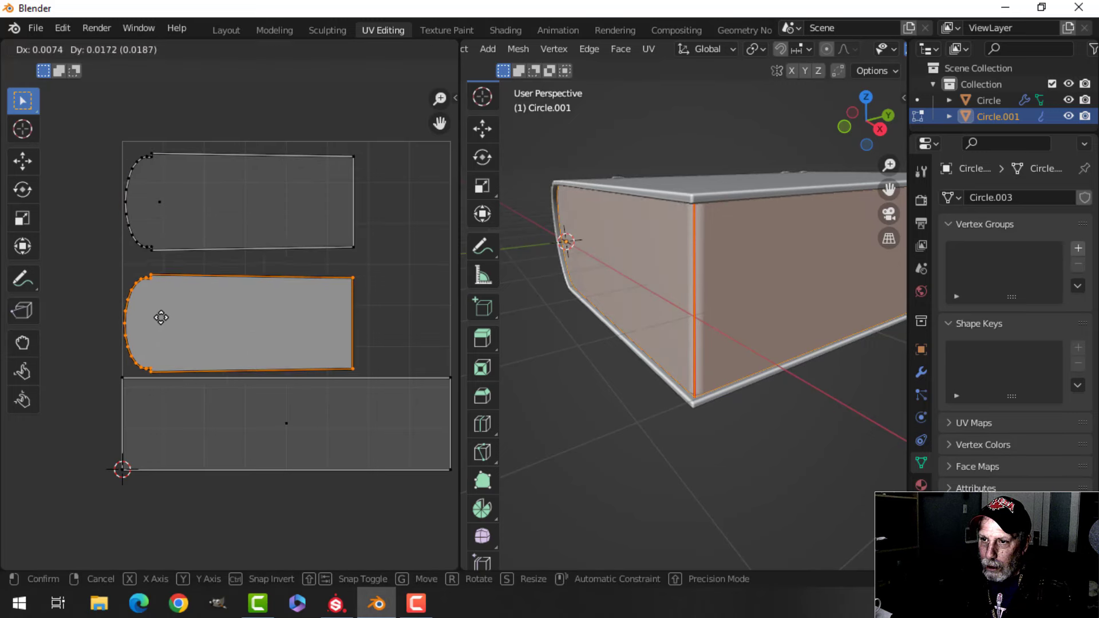
click(162, 314)
- Scale all the page block's UV islands down to under half size and place them in the UV square's upper-left corner
scroll(291, 348, down, 2)
key(a)
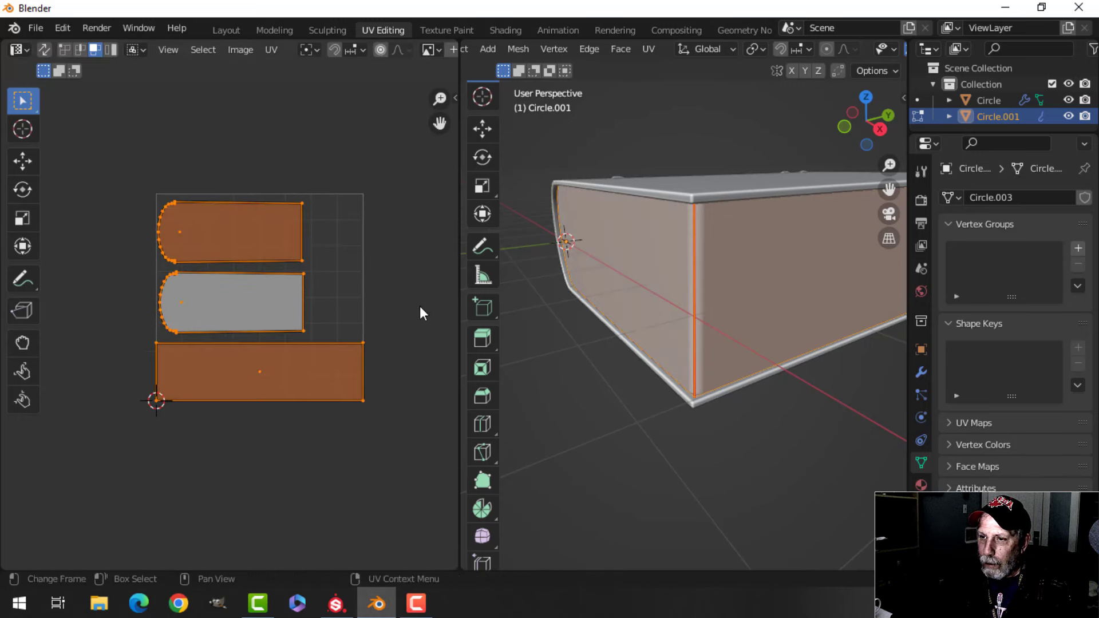
key(s)
click(325, 331)
key(g)
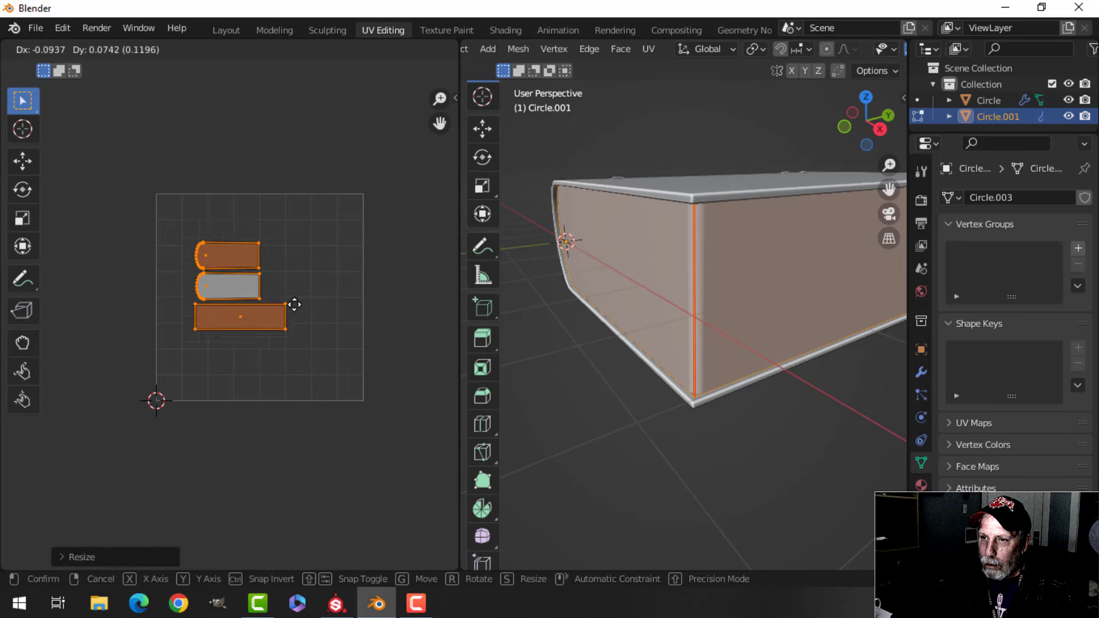
click(271, 268)
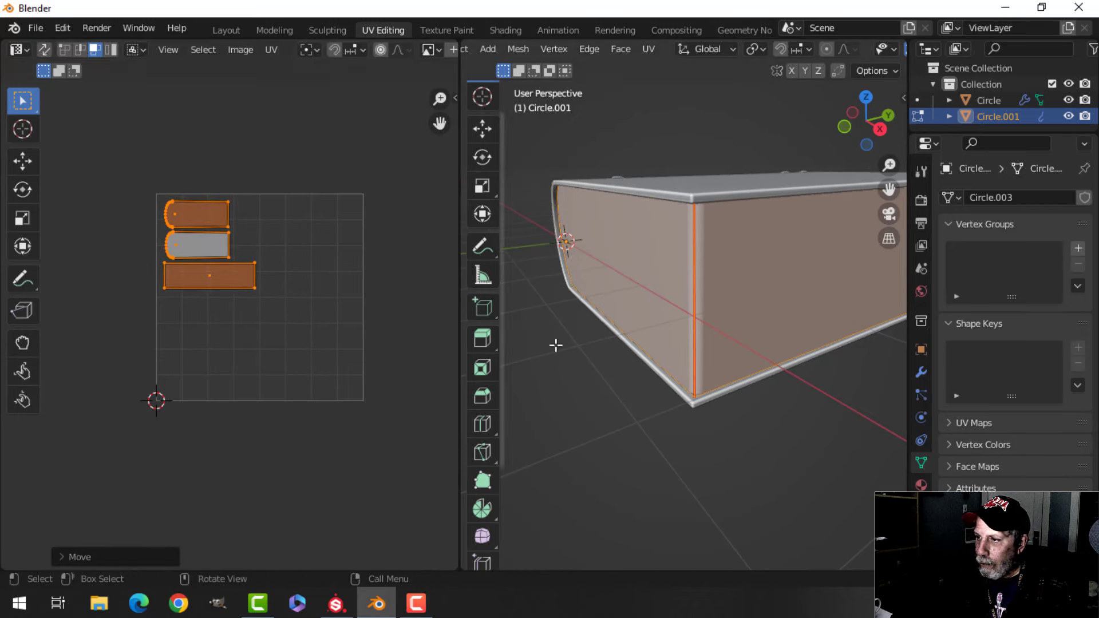
- Stop editing the page block, select the cover and open its mesh for editing
key(Tab)
click(746, 295)
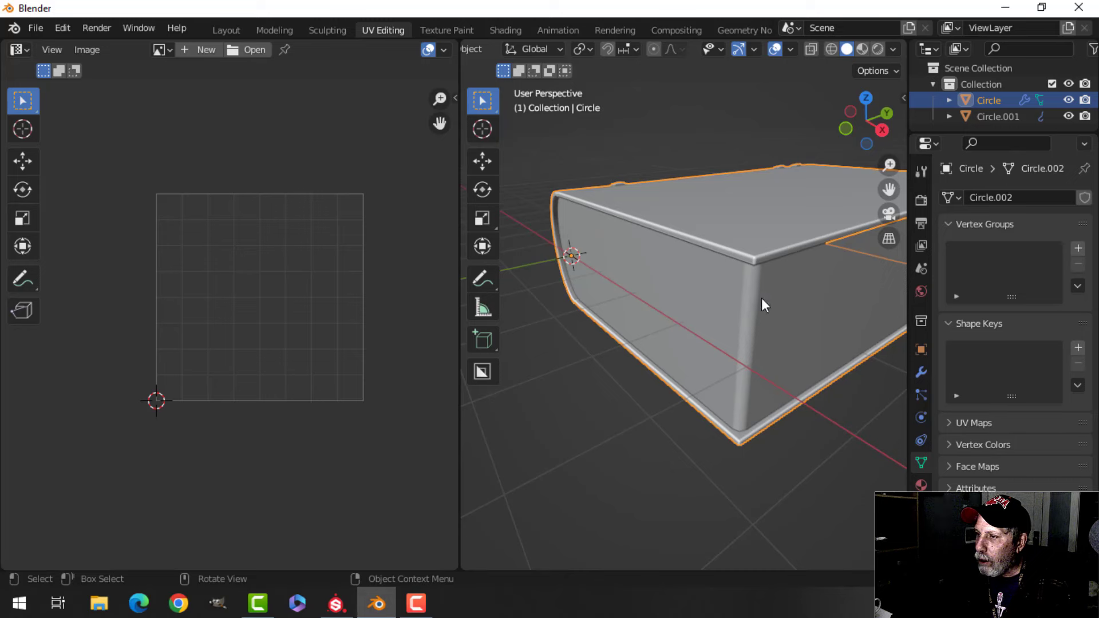
key(Tab)
- Mark seams on the short bevelled edges at the cover's outer corners
scroll(744, 300, up, 3)
middle_drag(717, 303, 697, 318)
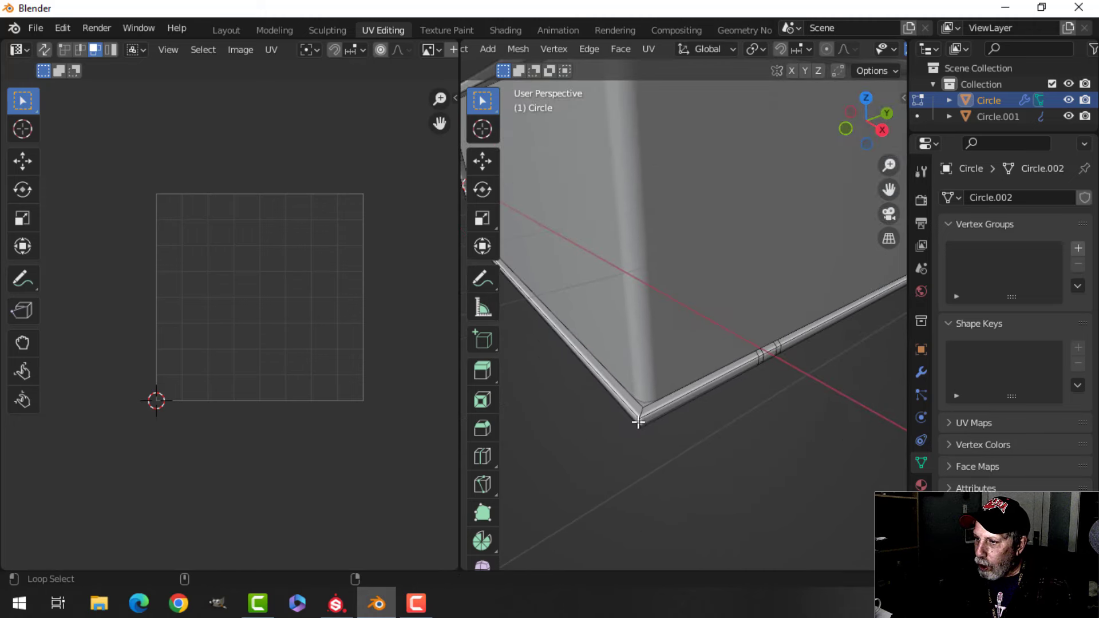
middle_drag(638, 423, 650, 271)
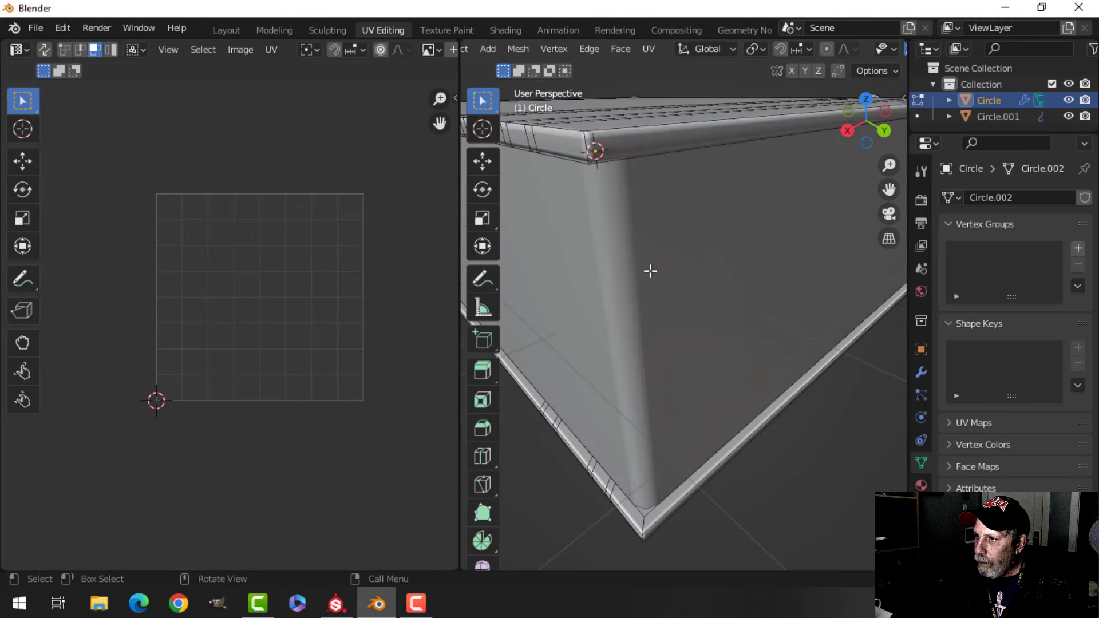
shift+middle_drag(664, 351, 649, 272)
alt+shift+click(578, 220)
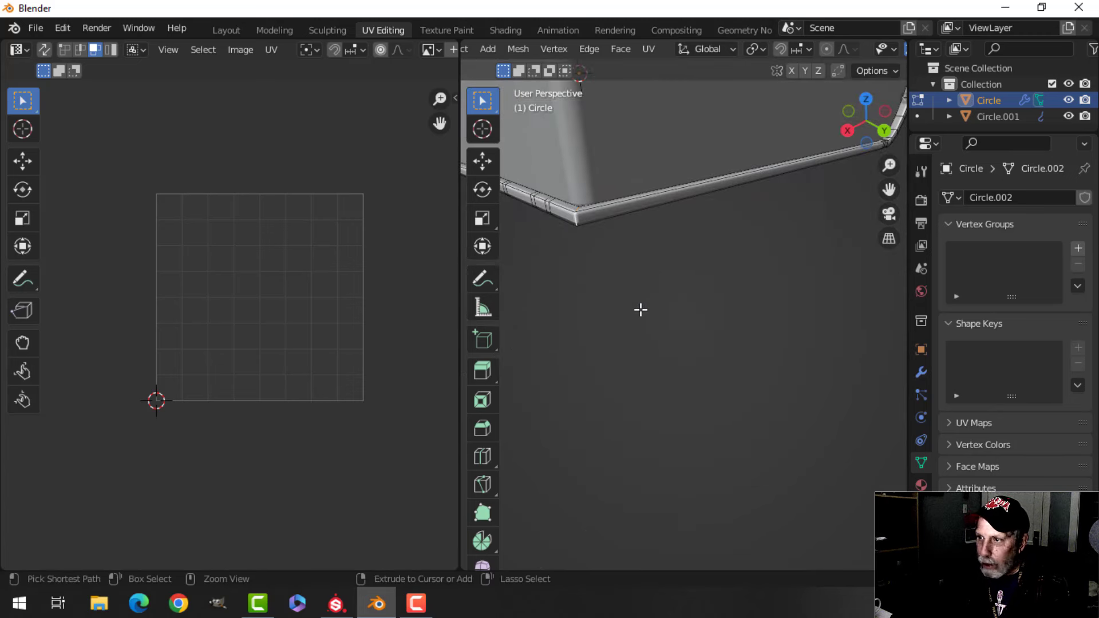
key(ctrl+e)
click(632, 320)
- Select the cover's entire mesh and unwrap it
key(a)
scroll(693, 321, down, 6)
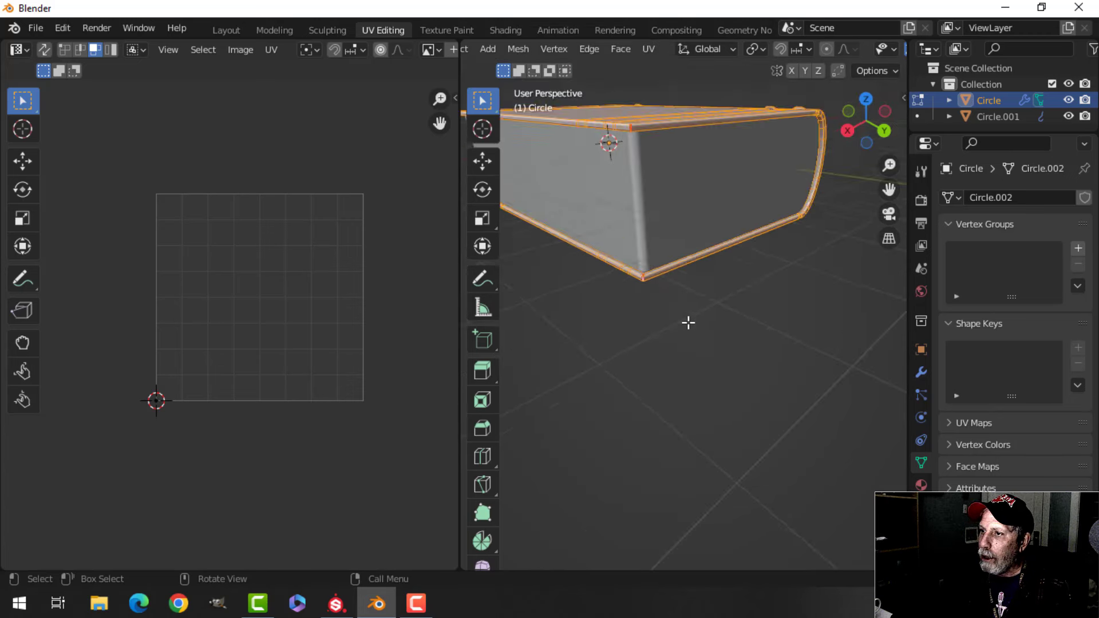
key(u)
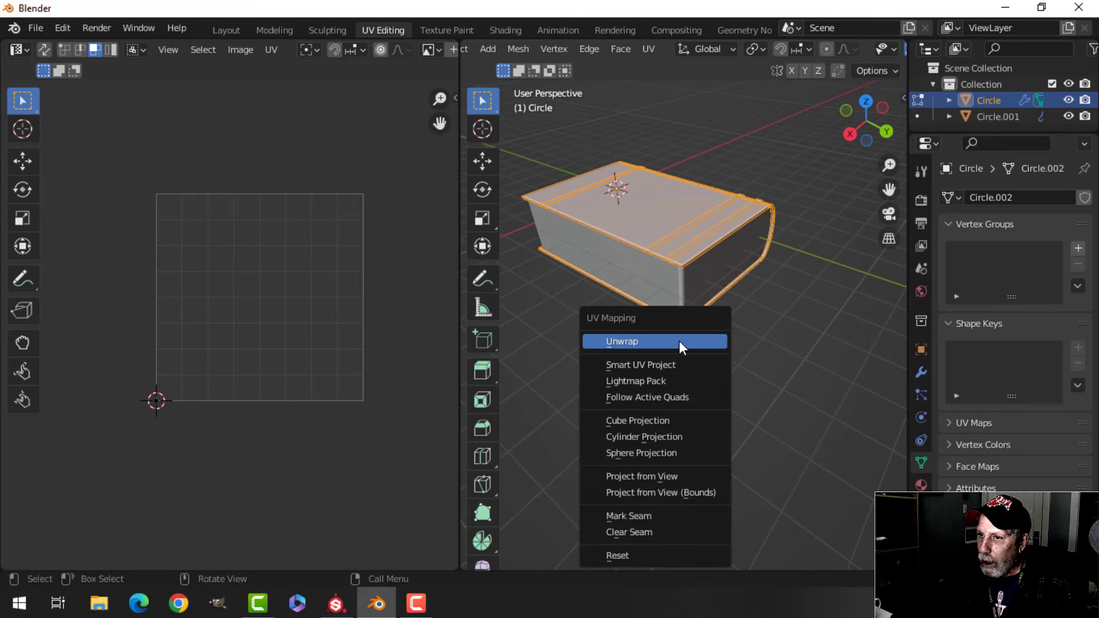
click(679, 341)
scroll(249, 323, up, 2)
scroll(281, 350, down, 1)
- Select the whole cover UV island and straighten it with UV Squares using To Grid By Shape
drag(127, 140, 387, 486)
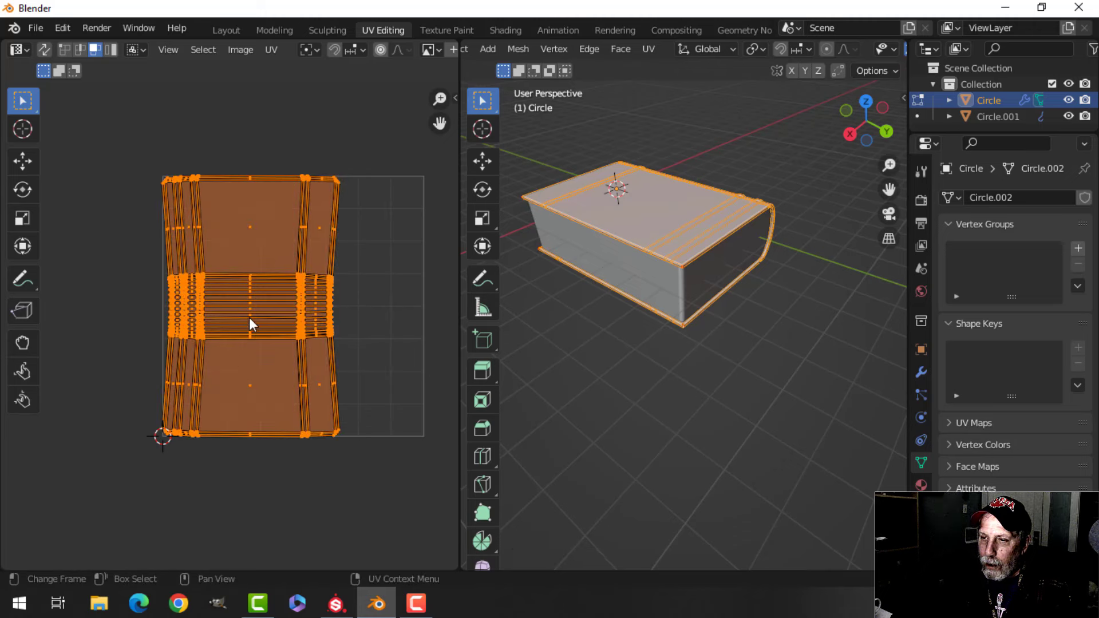
scroll(372, 361, down, 2)
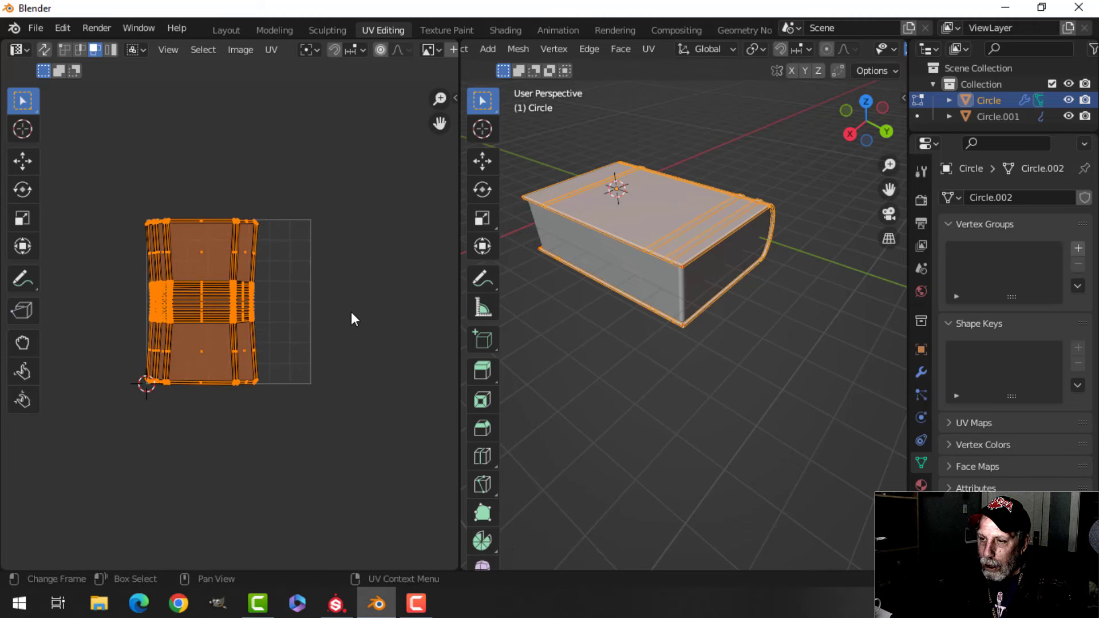
key(n)
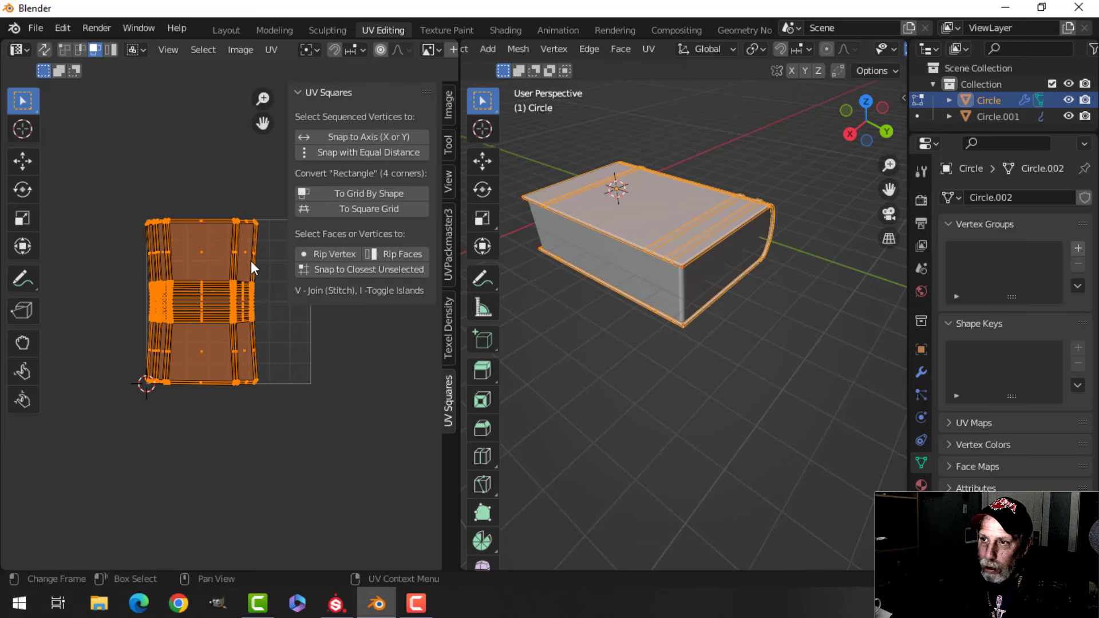
click(365, 194)
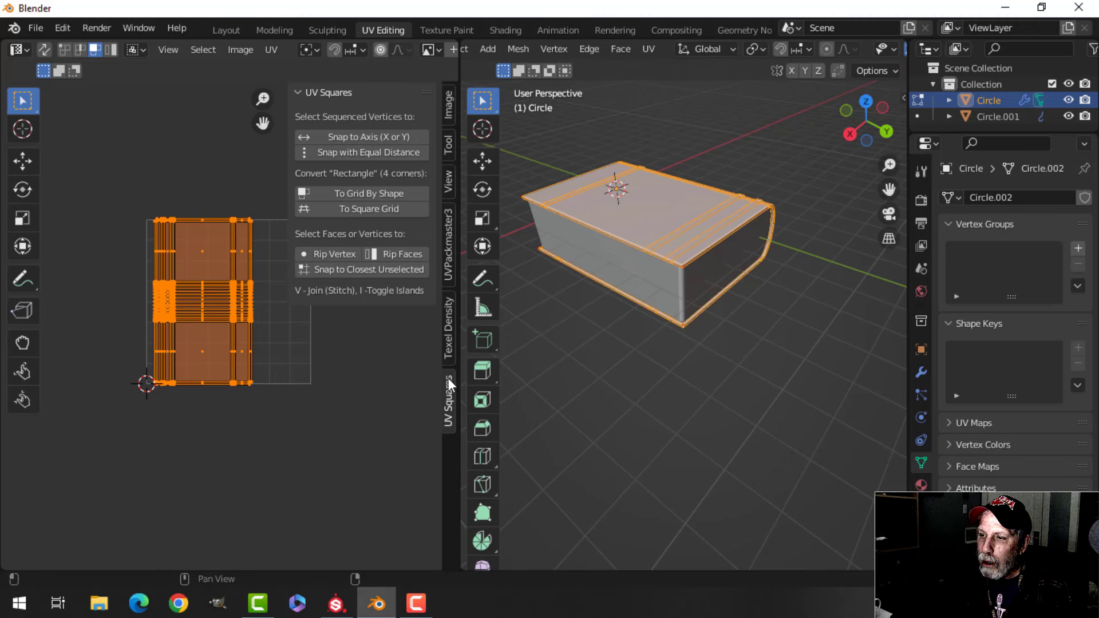
key(n)
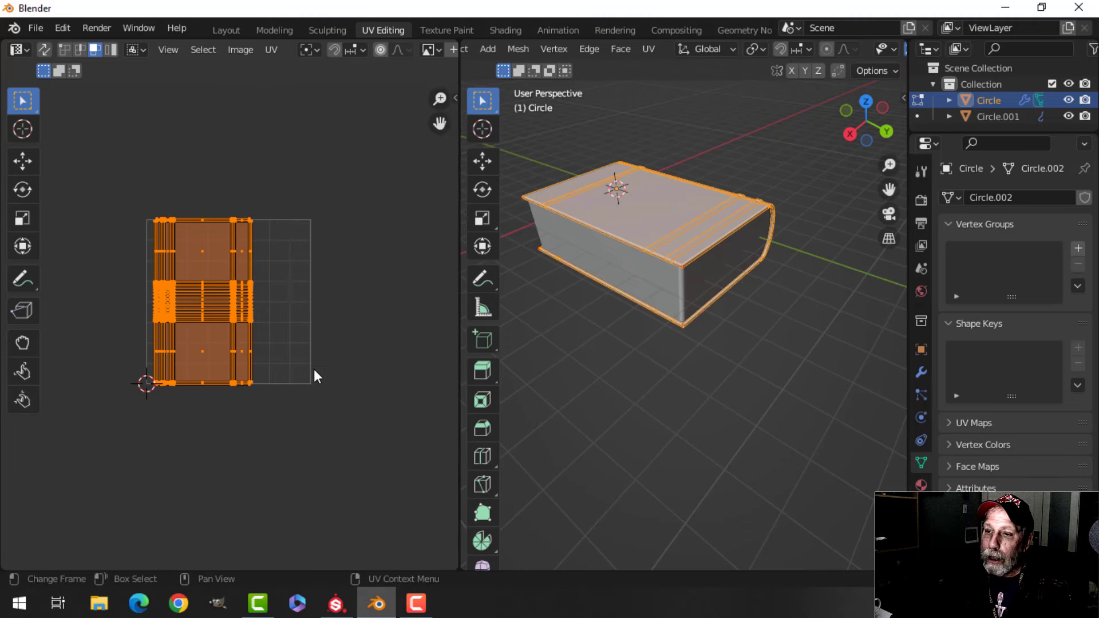
- Scale the cover's UV island down, rotate it 90 degrees and move it into the lower part of the UV square
scroll(303, 361, up, 2)
scroll(293, 354, down, 1)
key(s)
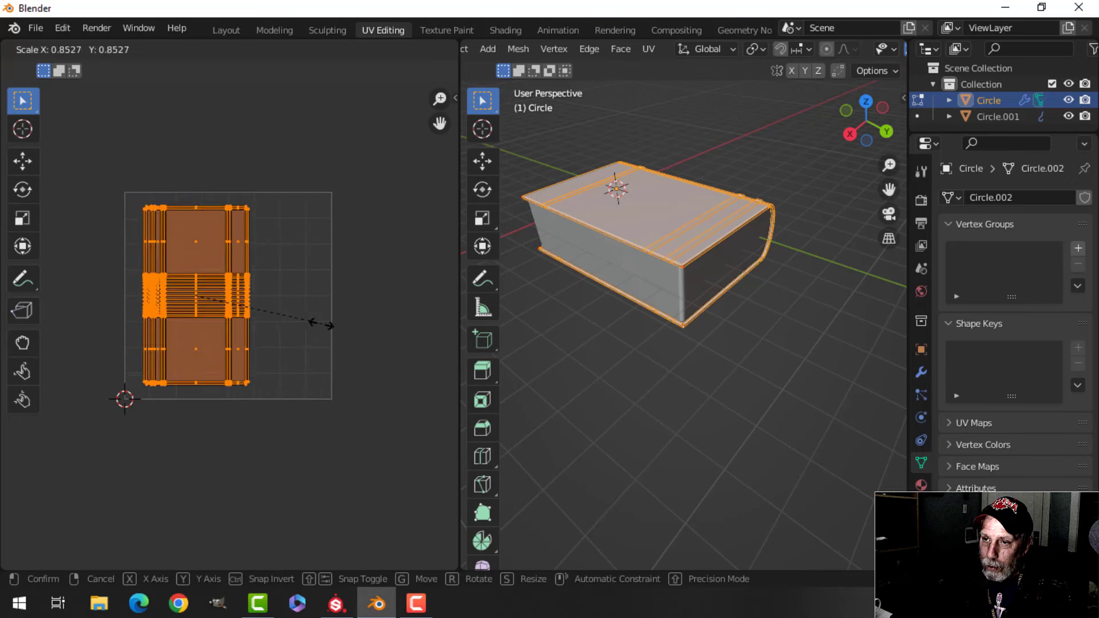
click(276, 337)
text(r90)
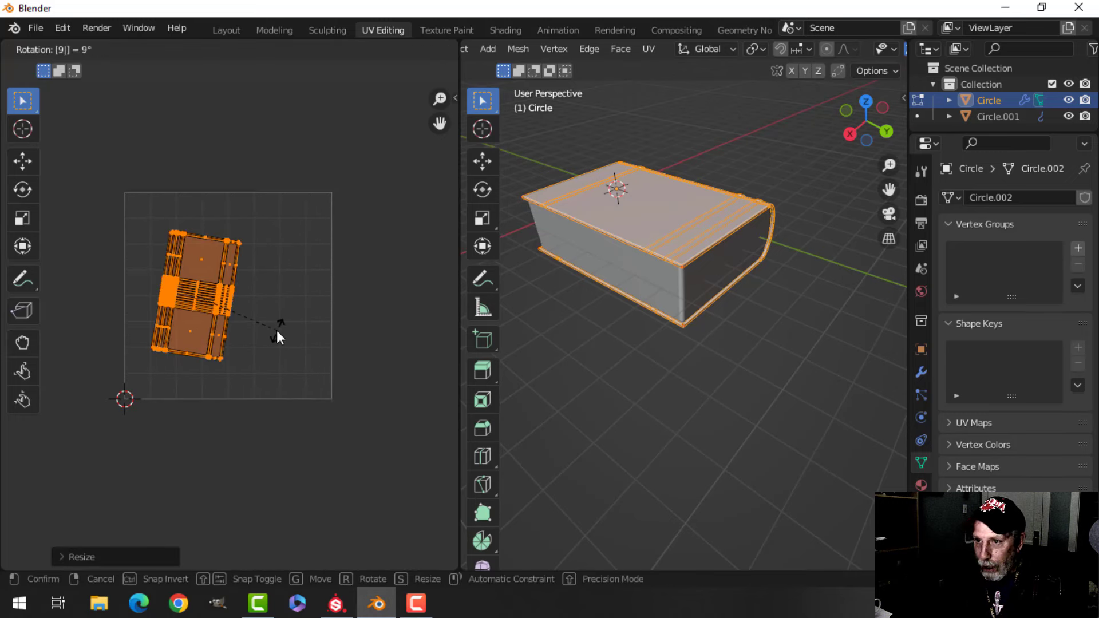
key(Return)
scroll(276, 337, up, 2)
key(g)
click(336, 424)
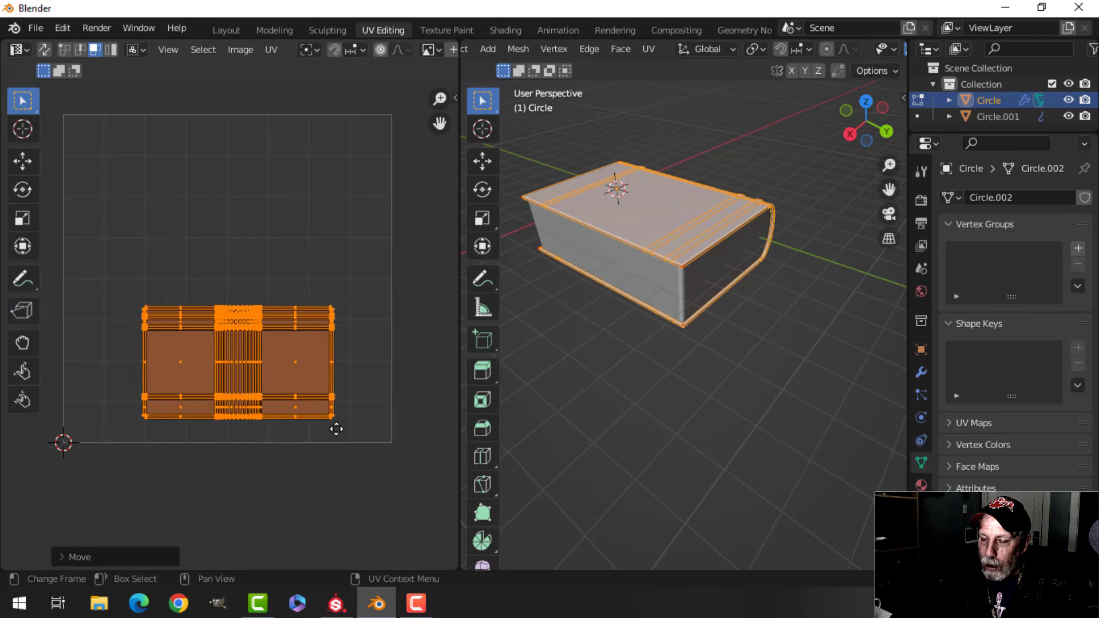
- Enlarge the cover's UV island and centre it along the lower edge of the UV square
scroll(319, 417, up, 1)
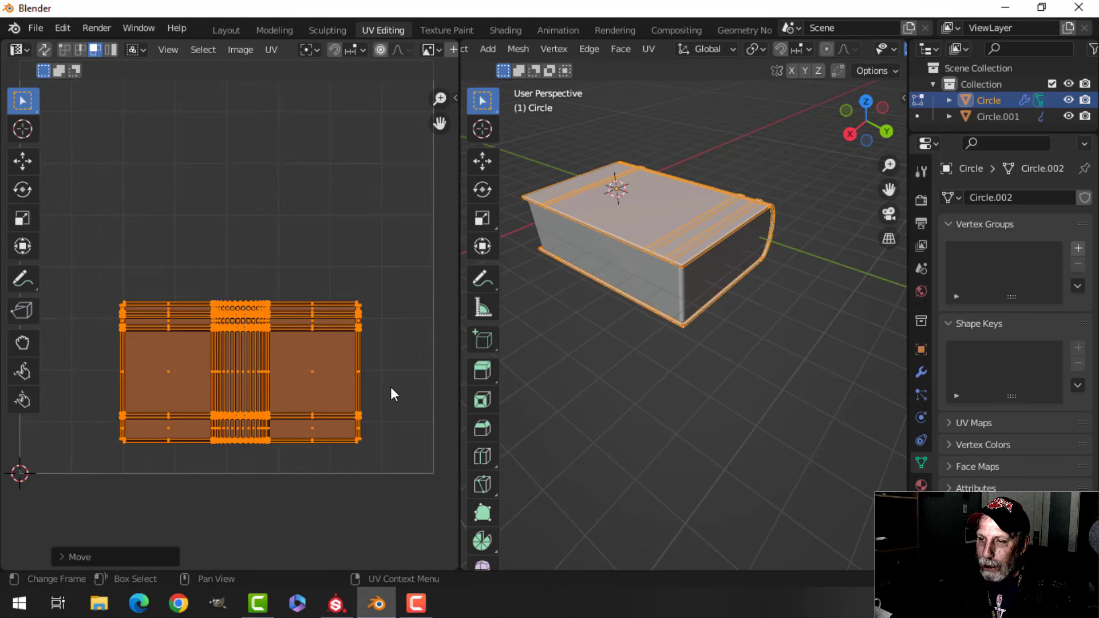
scroll(389, 387, down, 1)
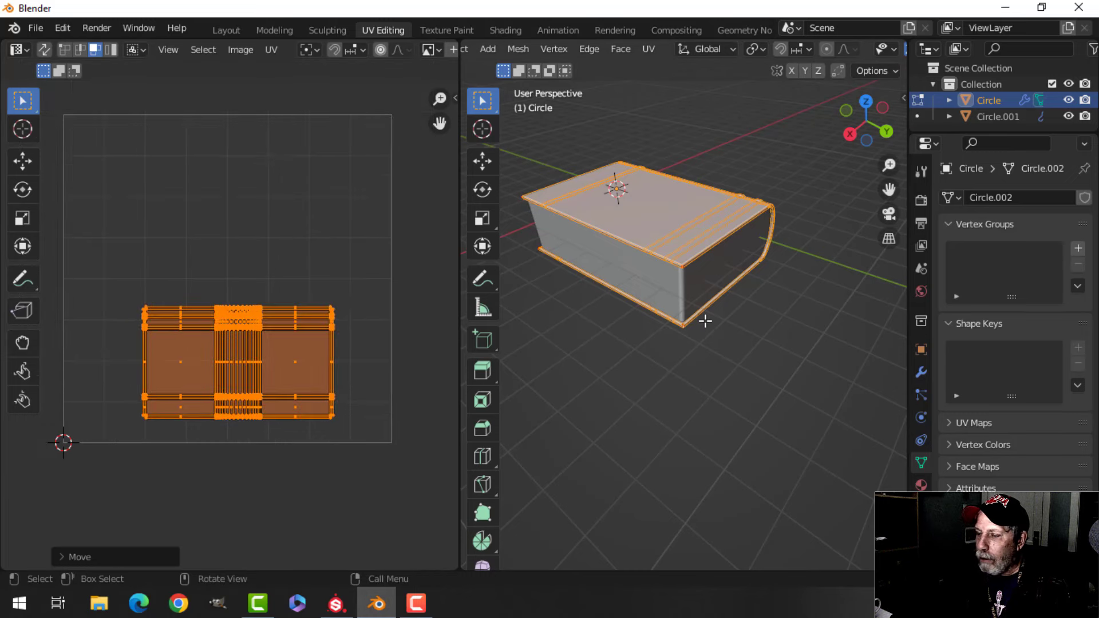
key(s)
click(373, 366)
key(g)
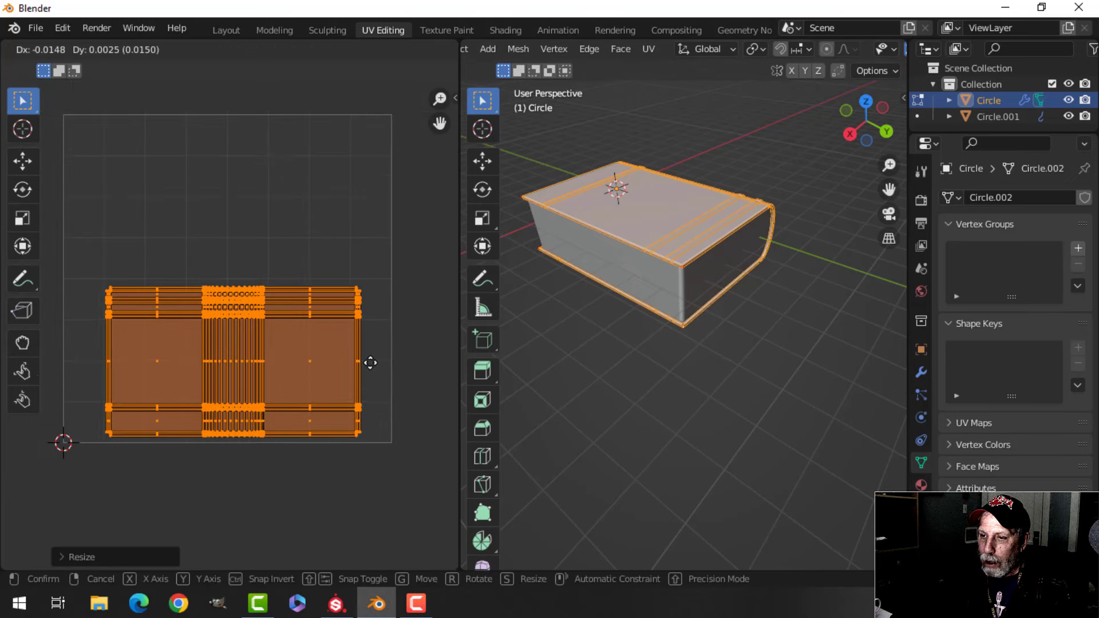
click(373, 363)
- Add the page block to the selected cover and open both meshes for editing together
key(Tab)
scroll(607, 298, down, 1)
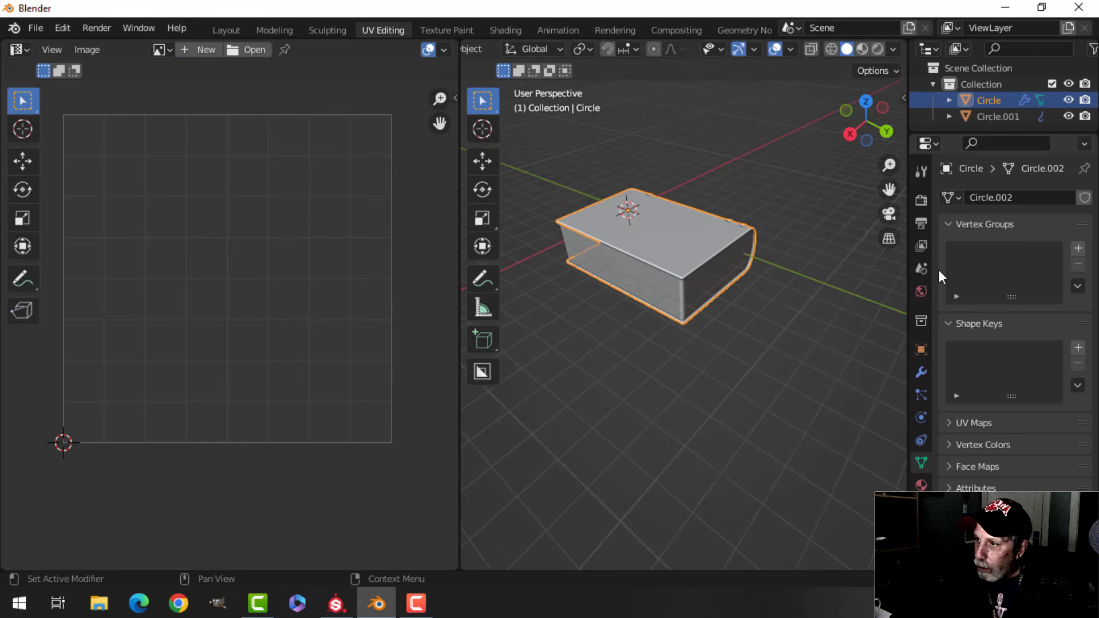
shift+click(730, 287)
key(Tab)
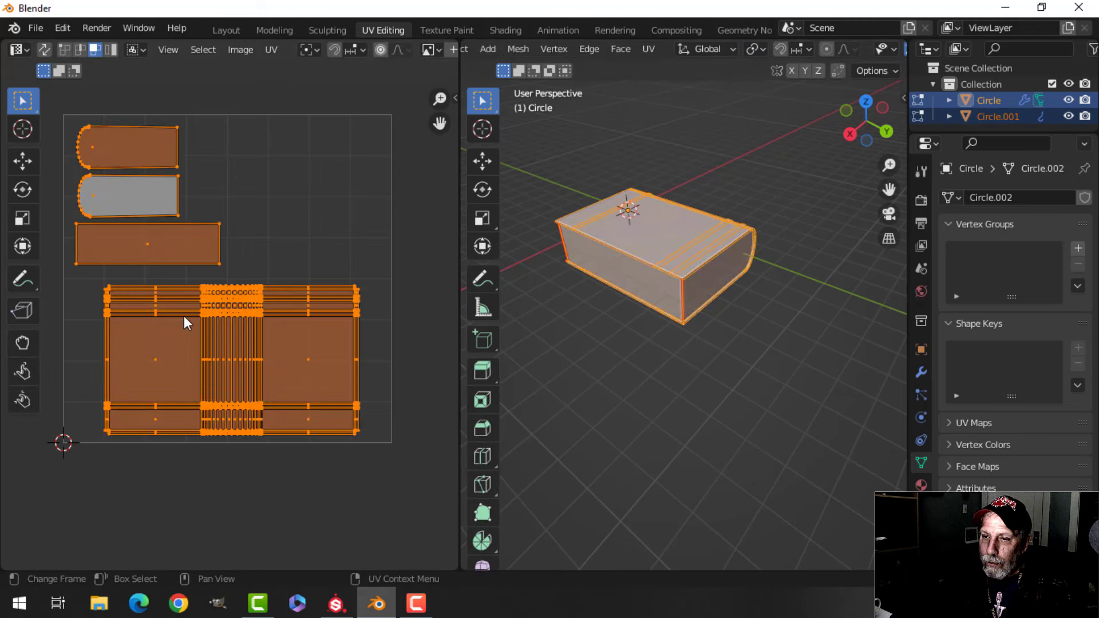
- Select only the three page block UV islands and scale them up slightly
click(100, 276)
drag(61, 112, 239, 270)
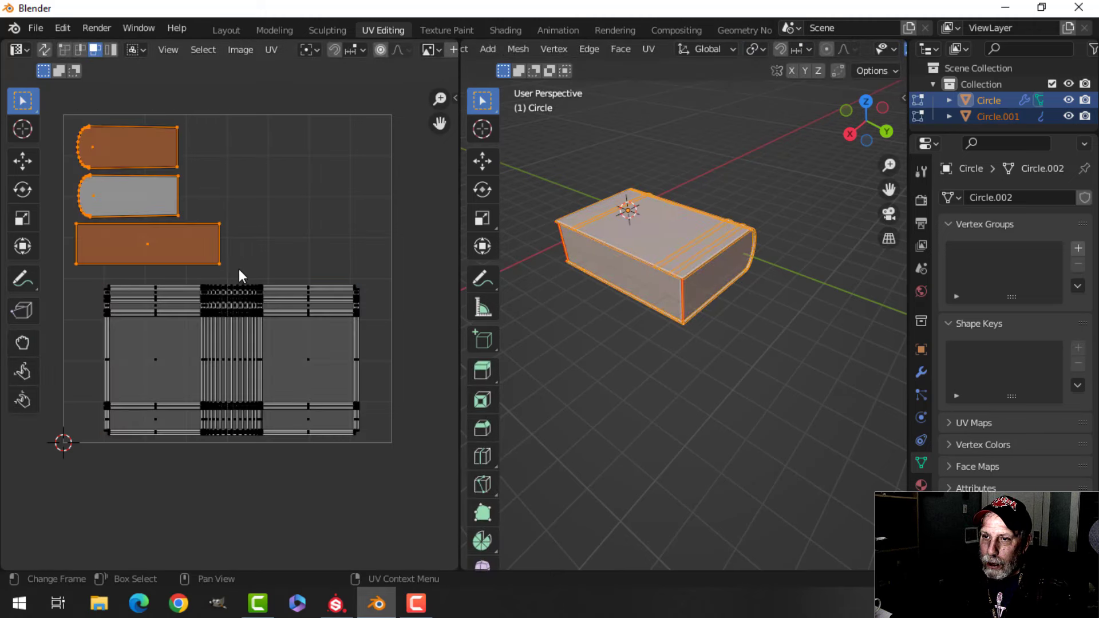
key(s)
click(257, 269)
- Scale the cover's UV island up by about 1.07, nudge it clear of the page islands and finish editing
click(95, 283)
drag(79, 273, 407, 472)
key(s)
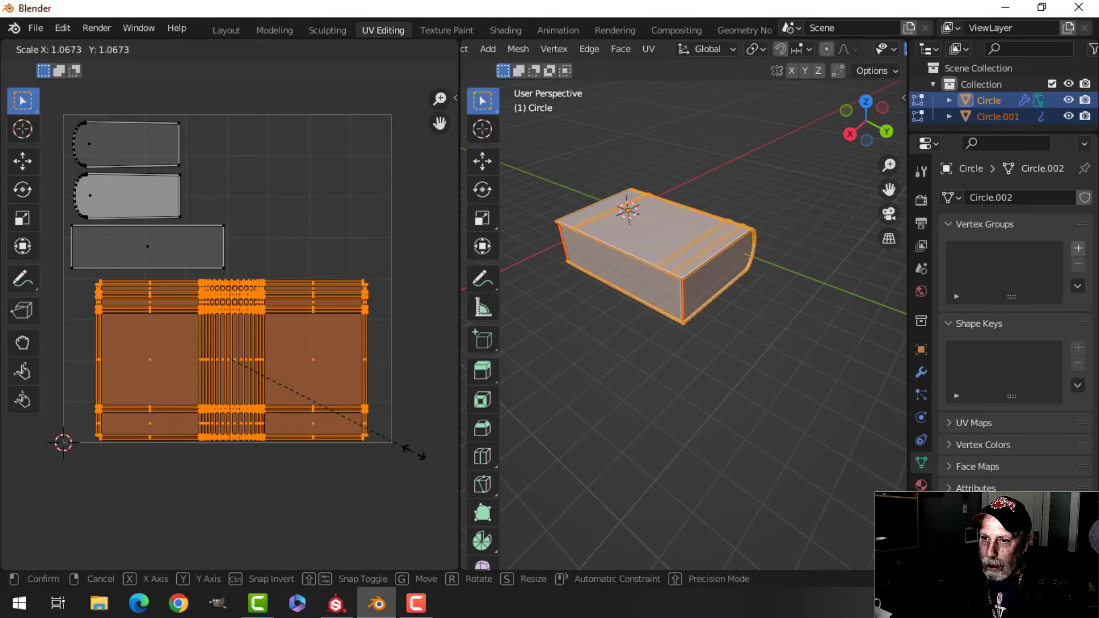
click(410, 452)
key(g)
click(409, 444)
key(Tab)
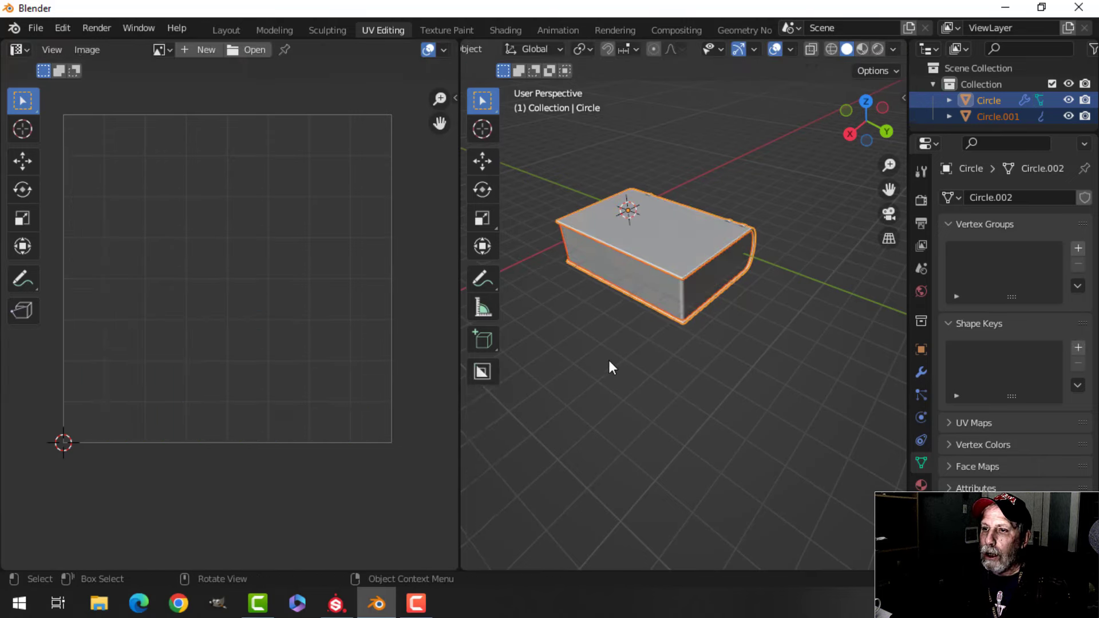
- Deselect the UV islands, and toggle the Face Orientation overlay on and off to check both objects' normals
key(Tab)
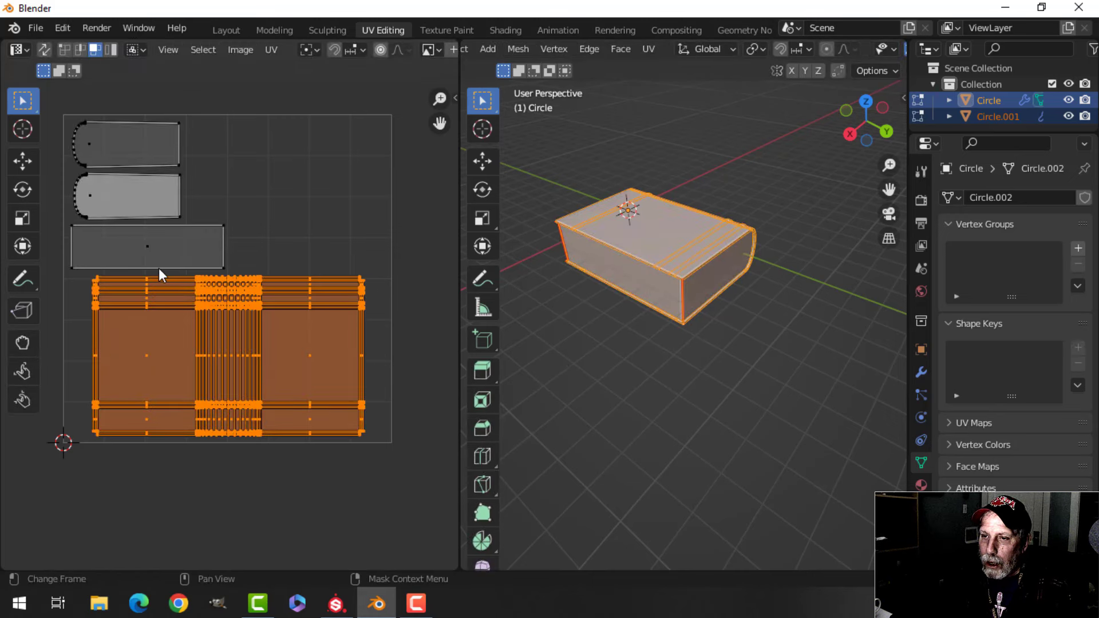
click(259, 252)
key(Tab)
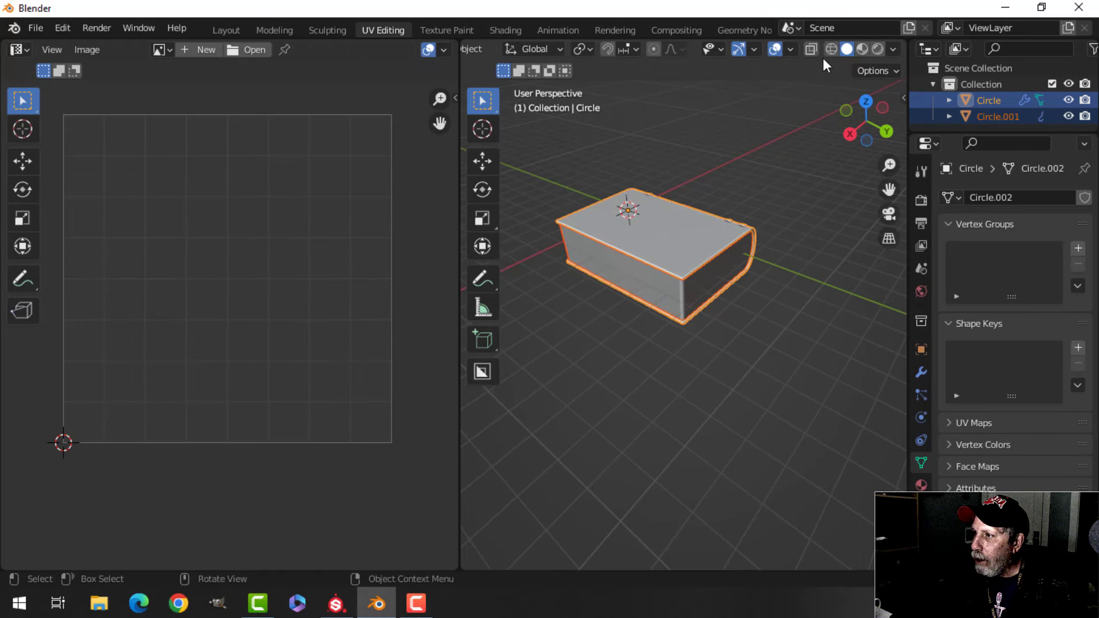
click(792, 51)
click(732, 343)
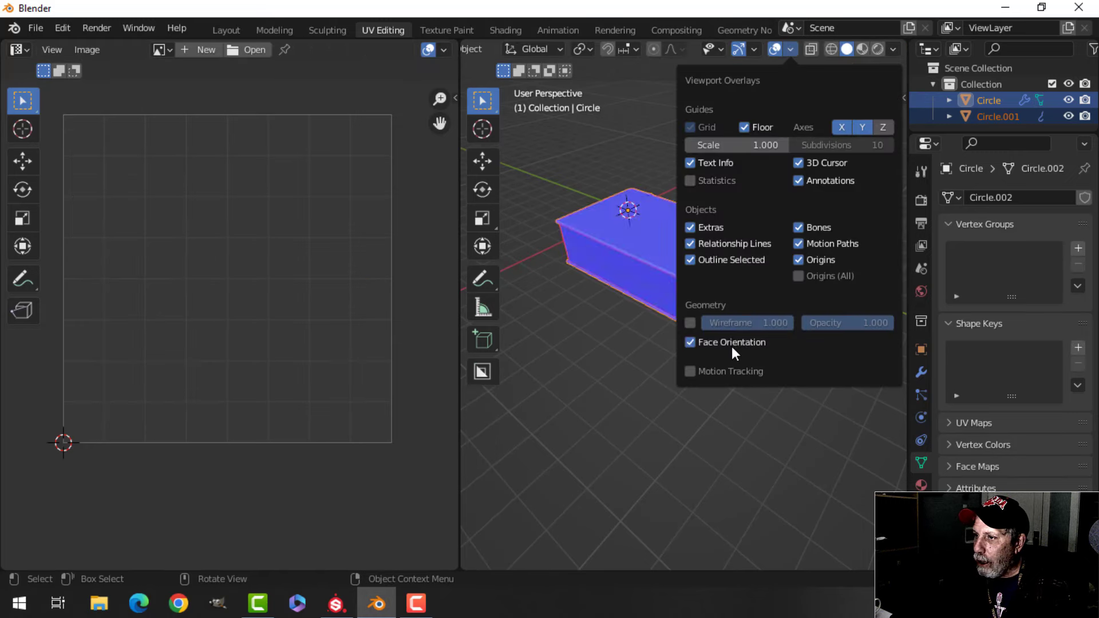
click(731, 343)
- Merge overlapping vertices by distance on the cover and page block, clear the mesh selection and finish editing
key(Tab)
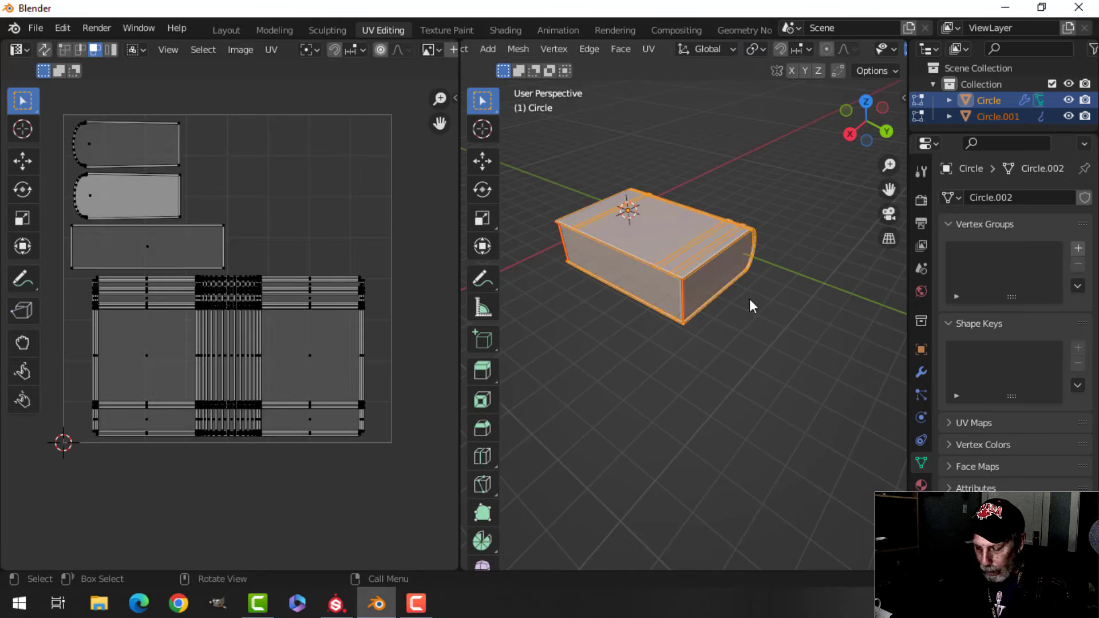
key(m)
click(750, 299)
key(alt+a)
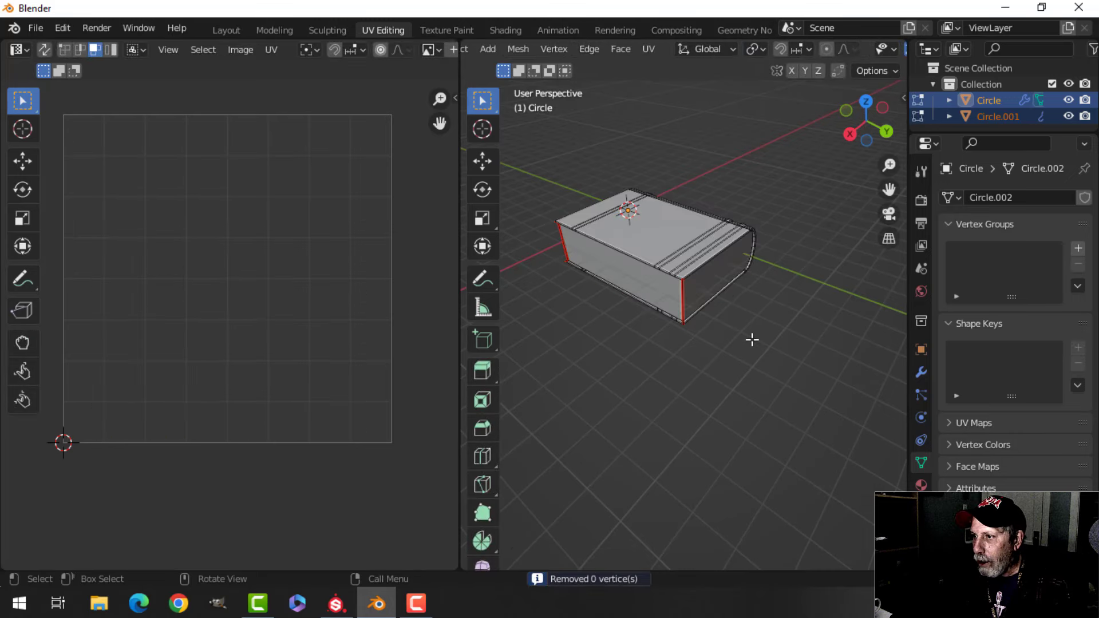
key(Tab)
- Examine the book's spine ribs, cover edges and page block from several sides
key(alt+a)
middle_drag(727, 289, 879, 314)
mouse_move(720, 333)
shift+middle_down()
mouse_move(681, 350)
mouse_move(713, 338)
shift+middle_up()
middle_drag(713, 338, 743, 328)
scroll(767, 323, up, 5)
middle_drag(743, 329, 664, 312)
scroll(699, 346, down, 3)
scroll(588, 339, up, 5)
middle_drag(664, 312, 586, 294)
scroll(611, 313, down, 5)
middle_drag(589, 345, 748, 311)
scroll(744, 318, down, 2)
key(a)
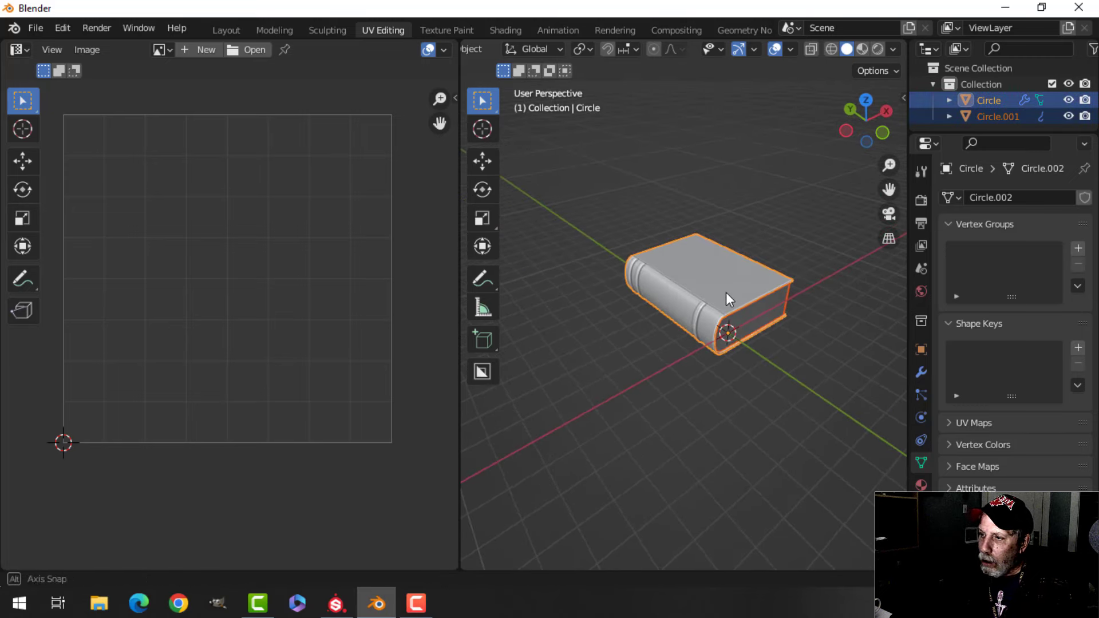
- Save the Blender file as BookCaseBook1 in the BOOK CASE folder
key(ctrl+s)
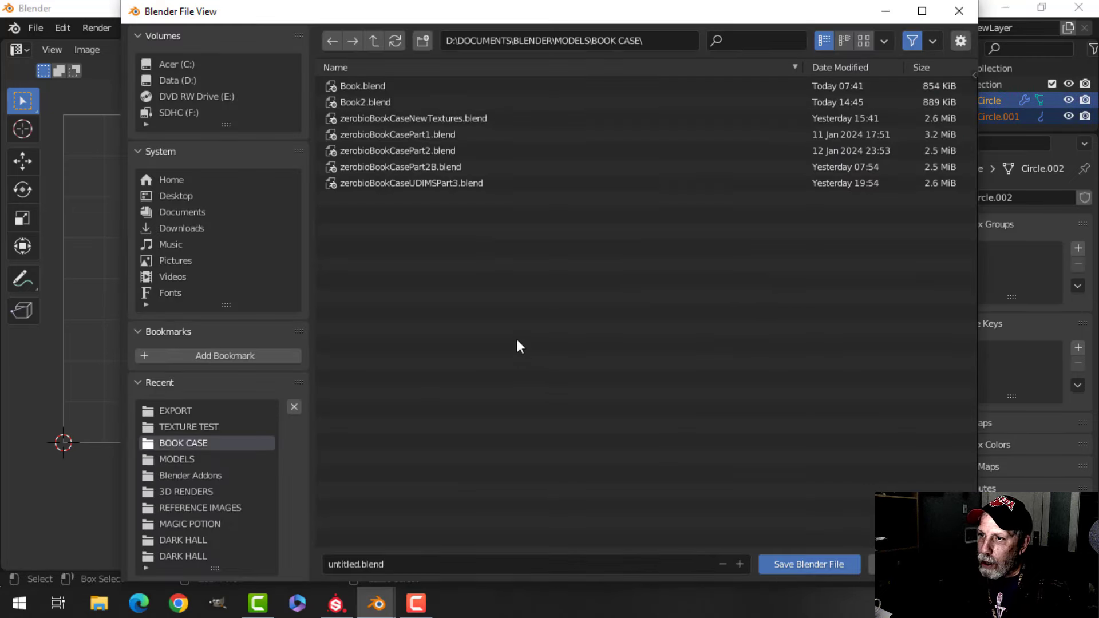
click(547, 566)
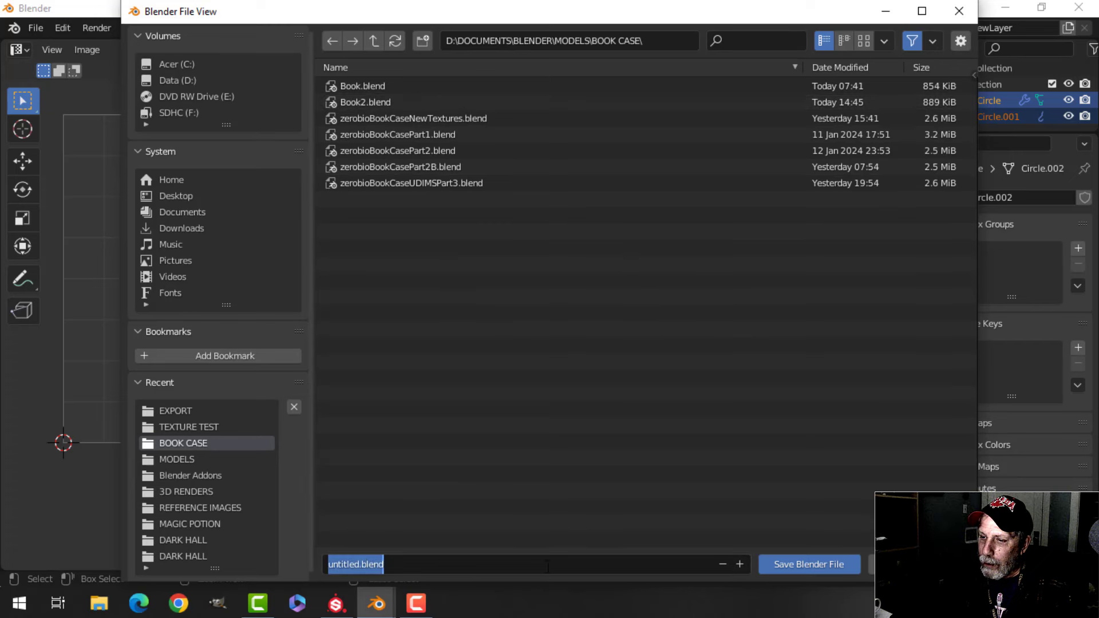
text(BookCaseBook1)
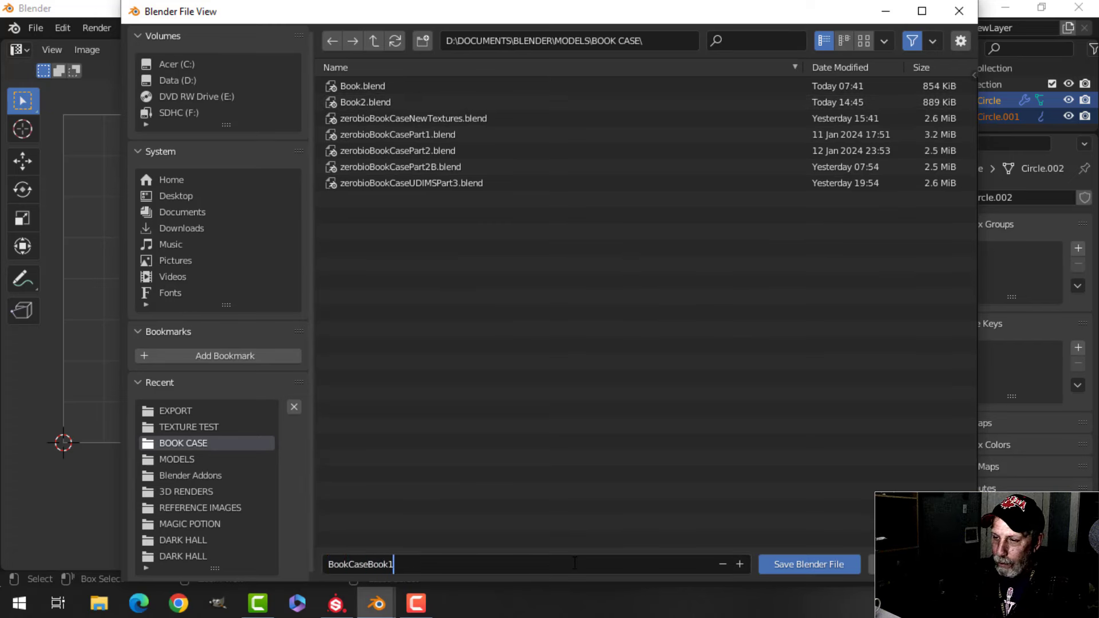
key(Return)
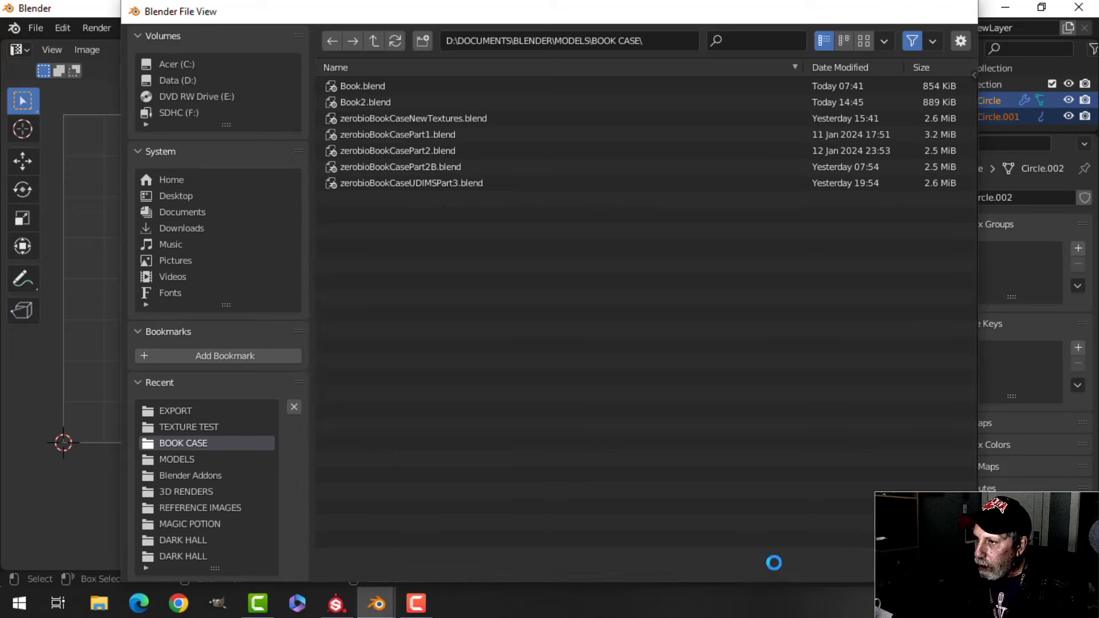
click(776, 565)
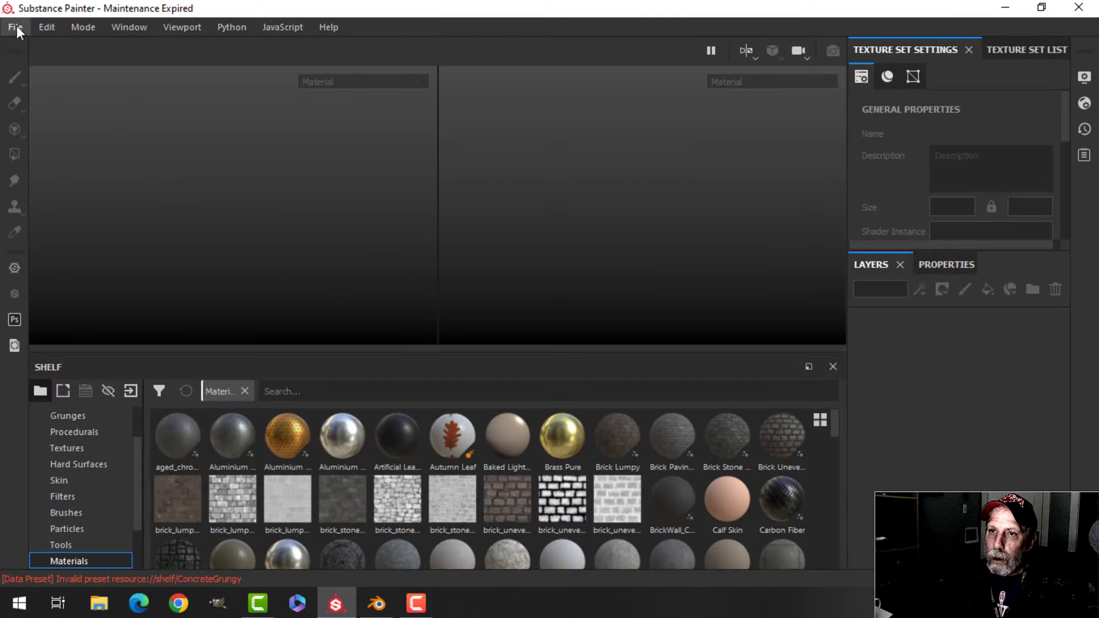
- In Substance Painter, create a new project from BookCaseBook1.fbx in the EXPORT folder with the OpenGL normal map format
click(16, 25)
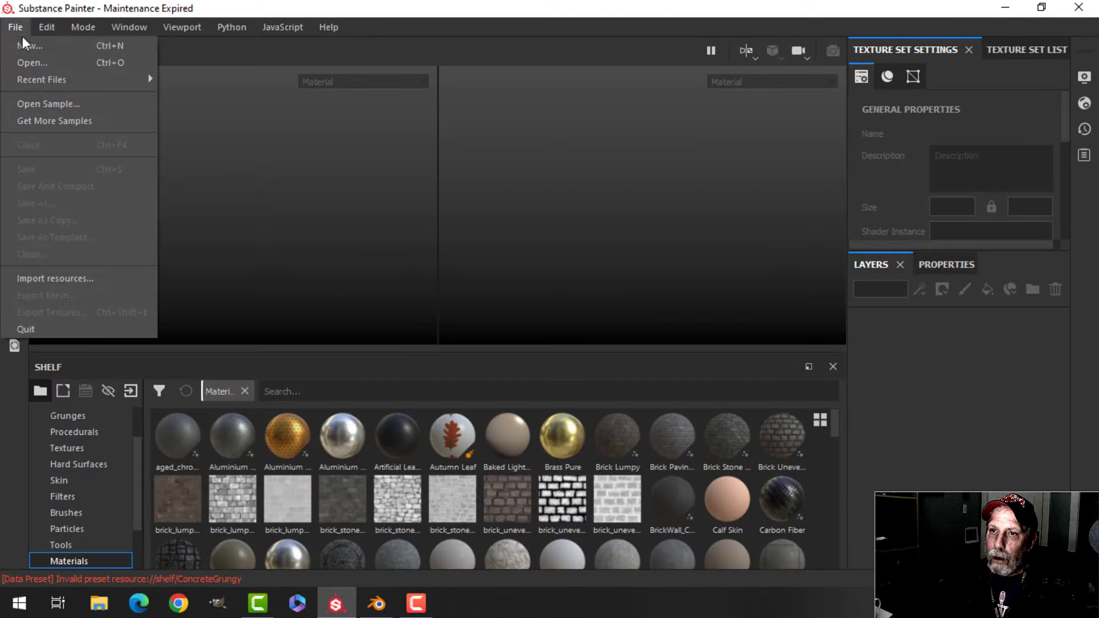
click(34, 44)
click(491, 148)
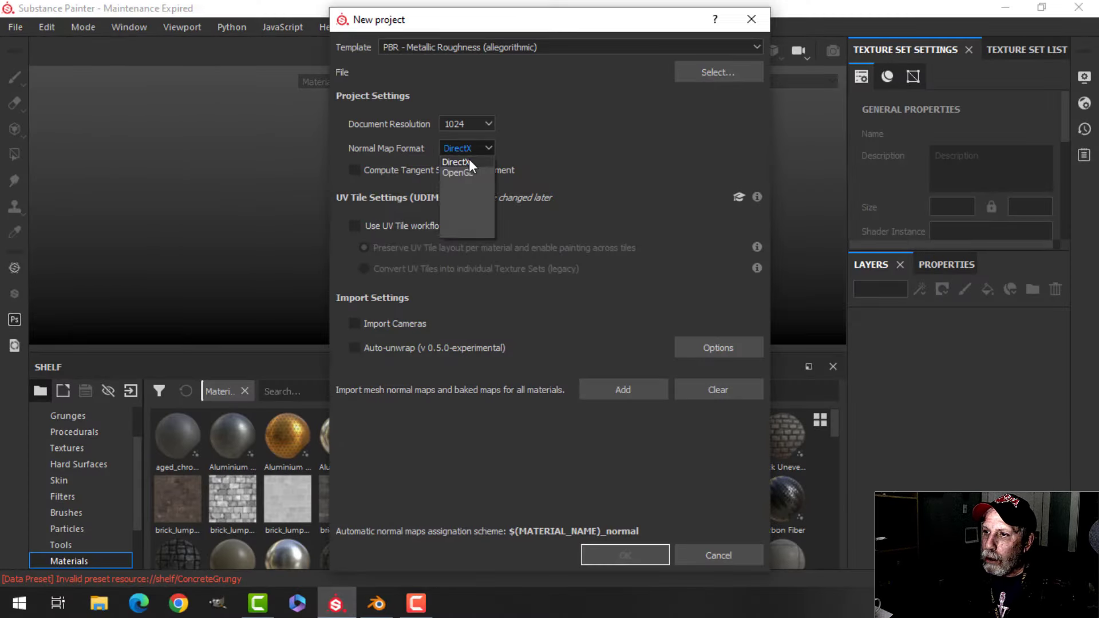
click(466, 171)
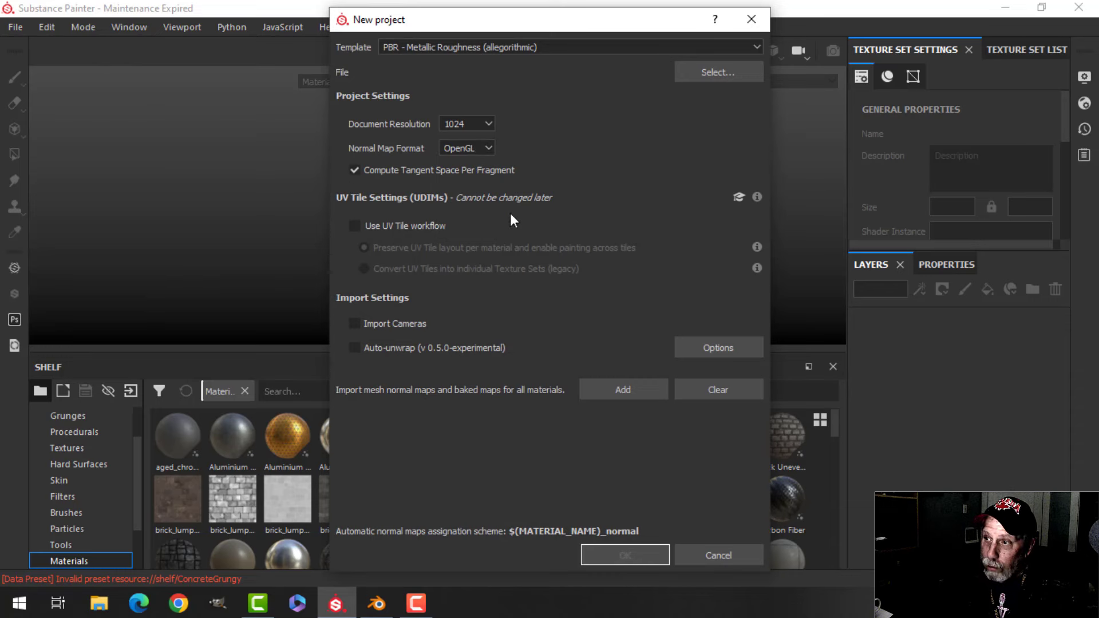
click(716, 73)
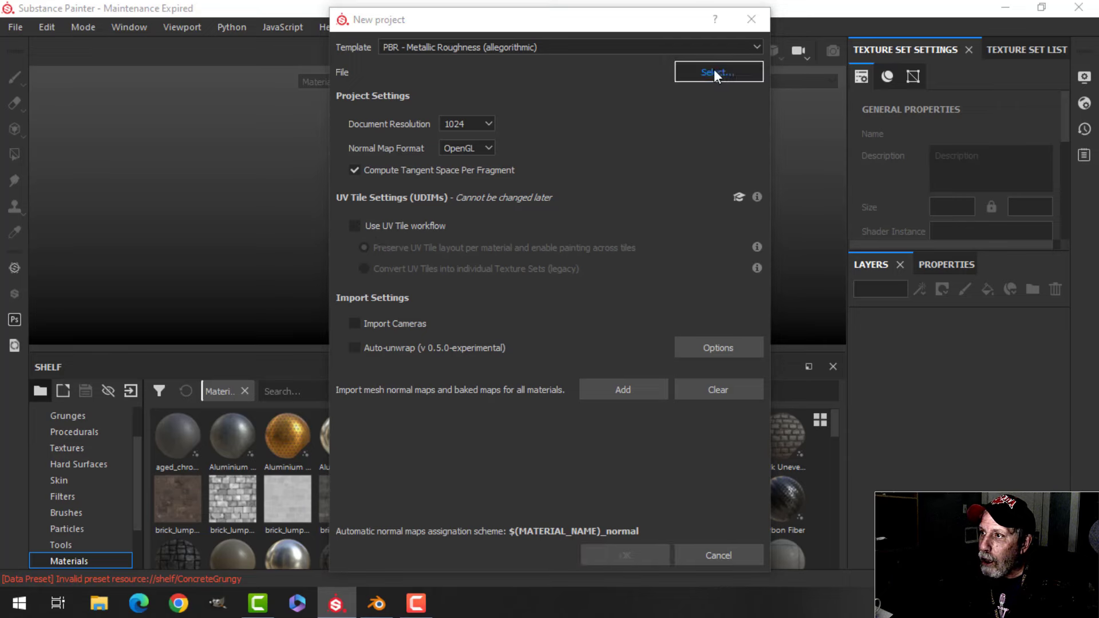
click(595, 192)
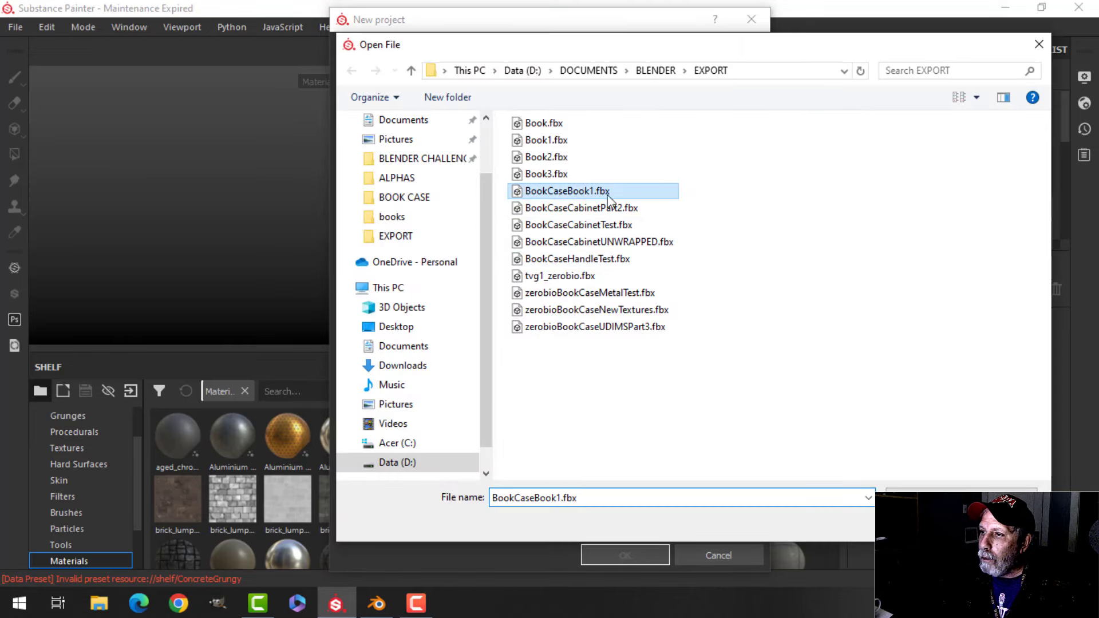
click(926, 523)
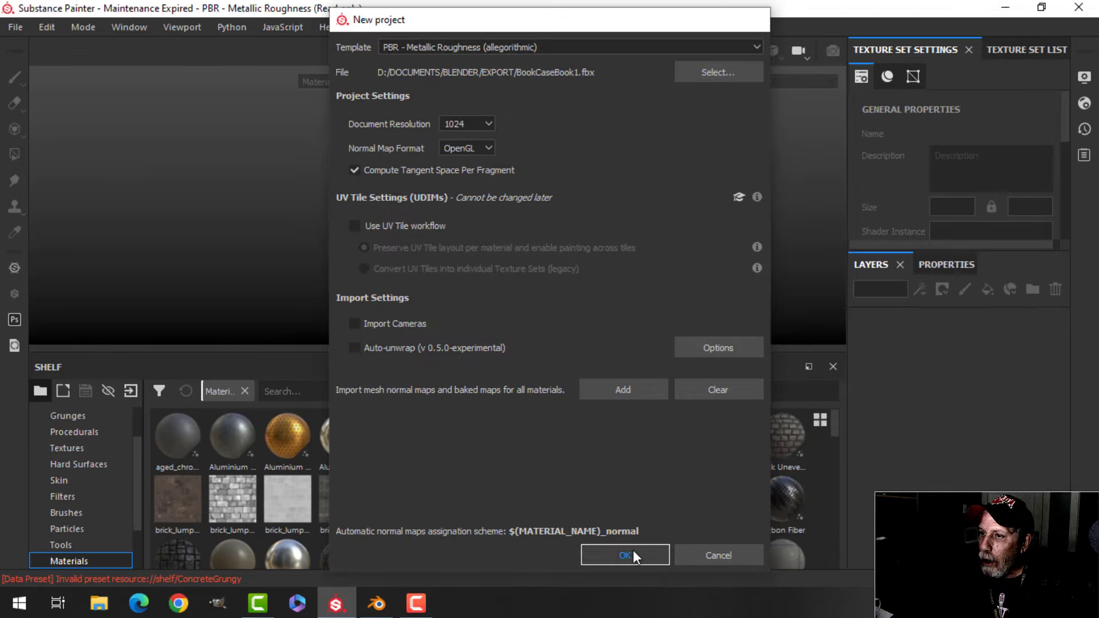
click(625, 555)
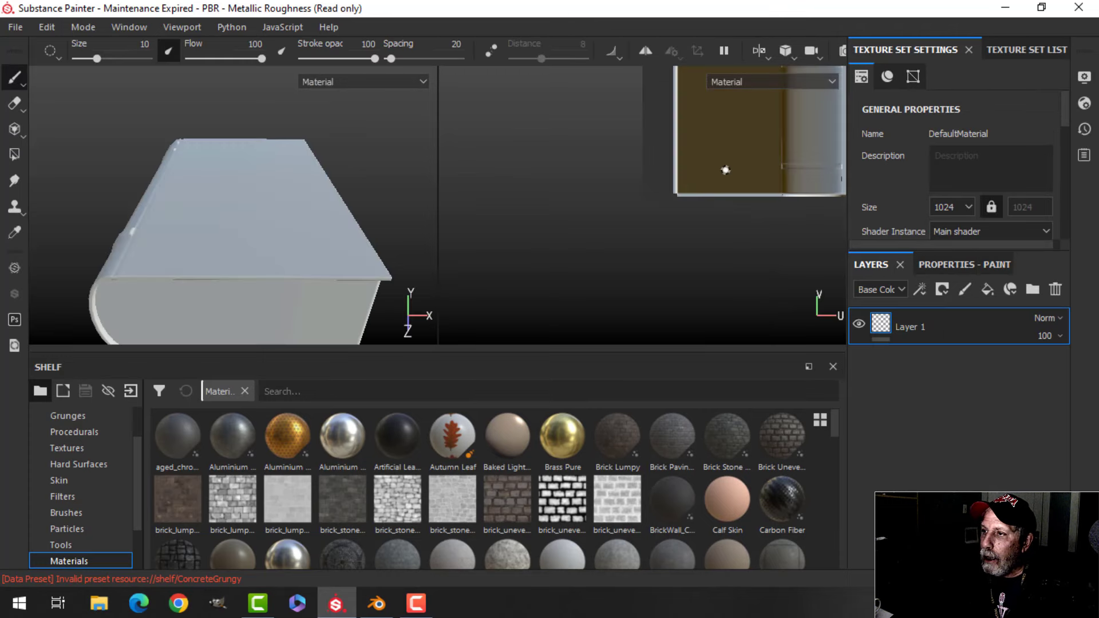
- Bake the book's mesh maps at an output size of 2048, leaving out the ID and Thickness maps
scroll(765, 191, down, 6)
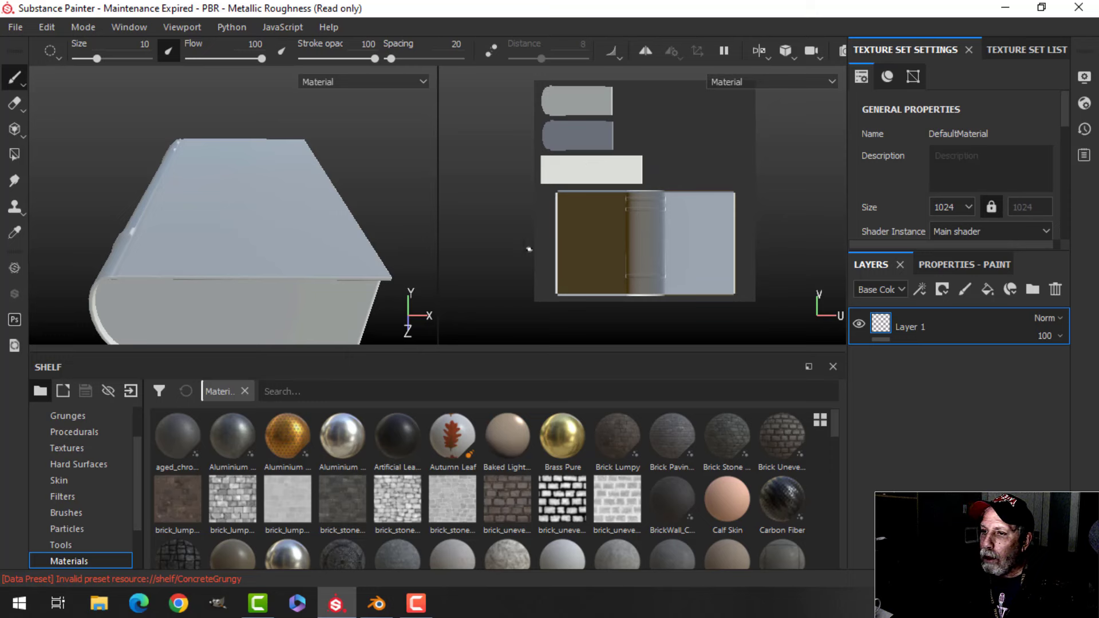
alt+drag(272, 272, 293, 283)
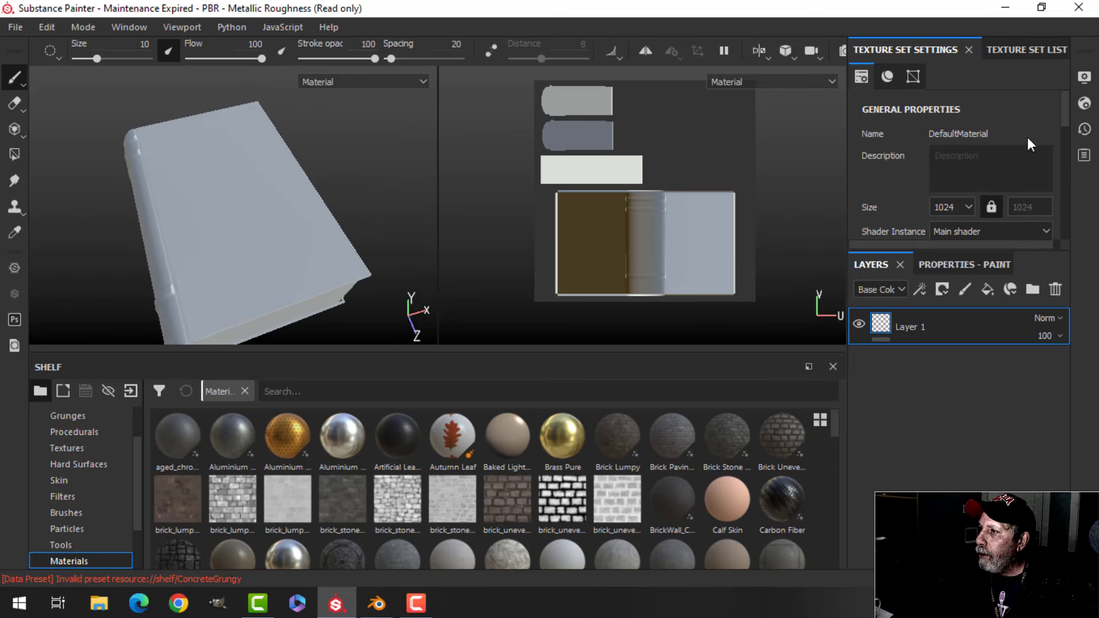
scroll(1024, 137, down, 5)
scroll(1023, 136, up, 2)
scroll(1023, 135, down, 5)
click(1008, 164)
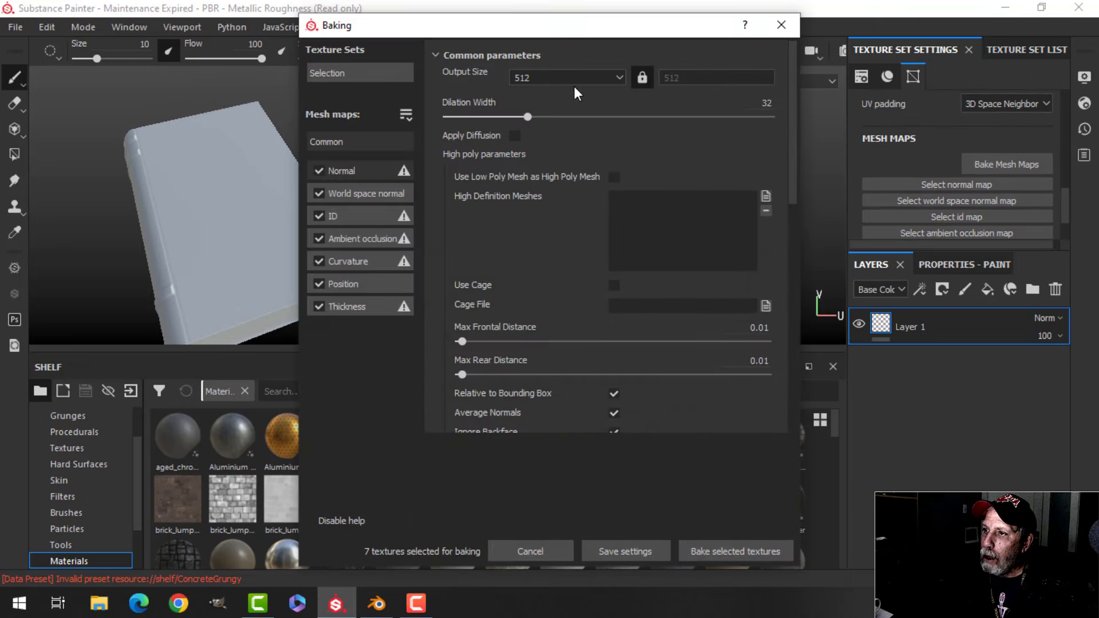
click(558, 80)
click(520, 156)
click(319, 216)
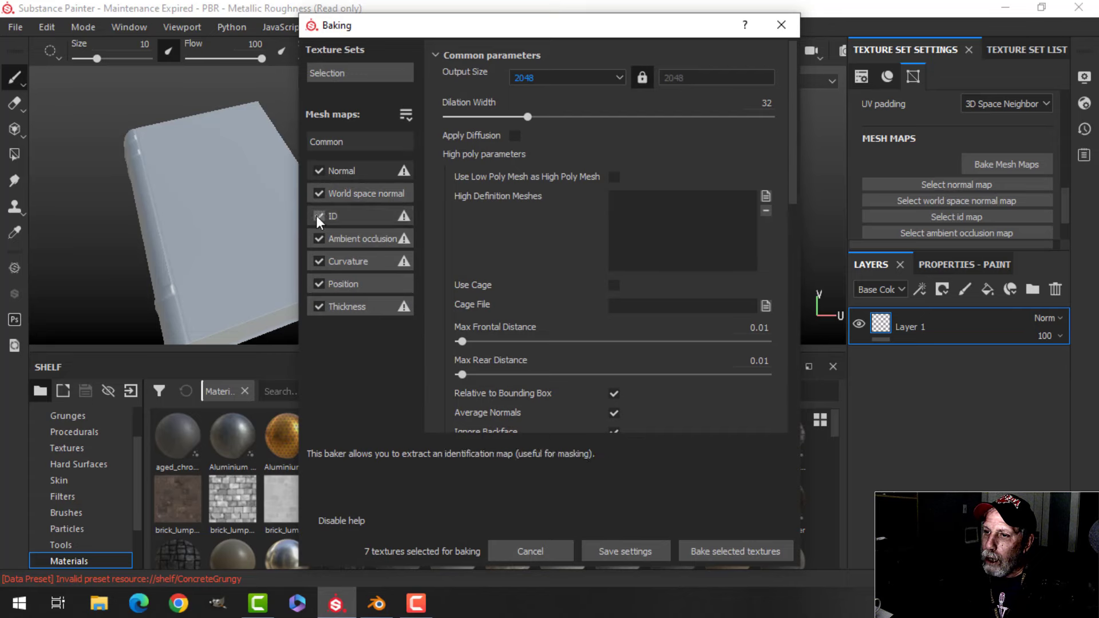
click(318, 306)
click(710, 550)
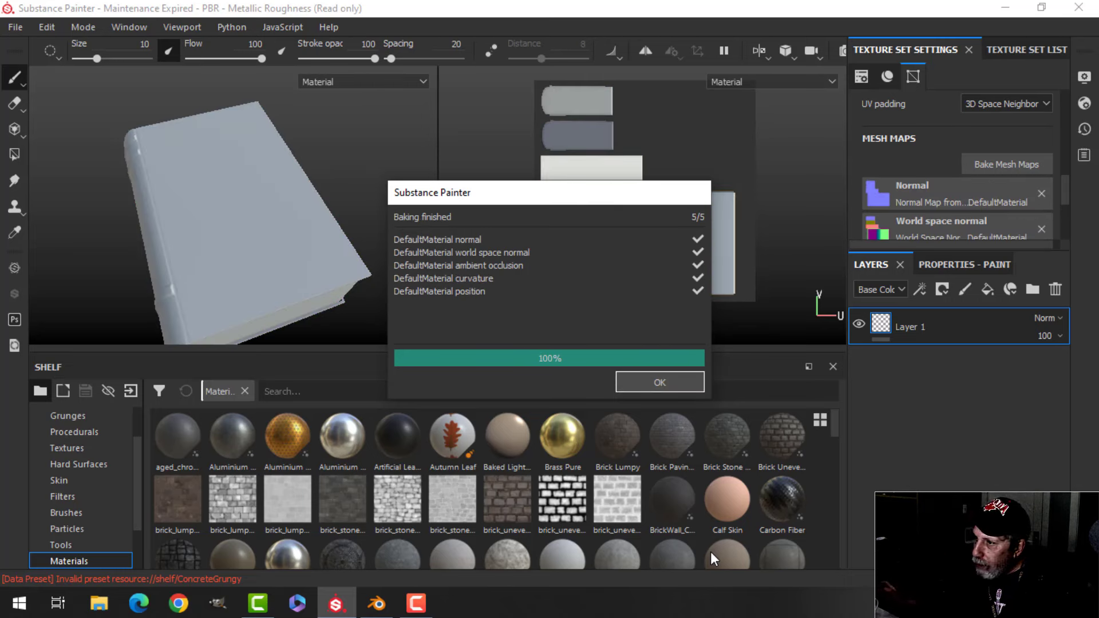
click(664, 384)
- Delete the default empty layer from the book's layer stack
alt+drag(189, 196, 287, 215)
click(1055, 289)
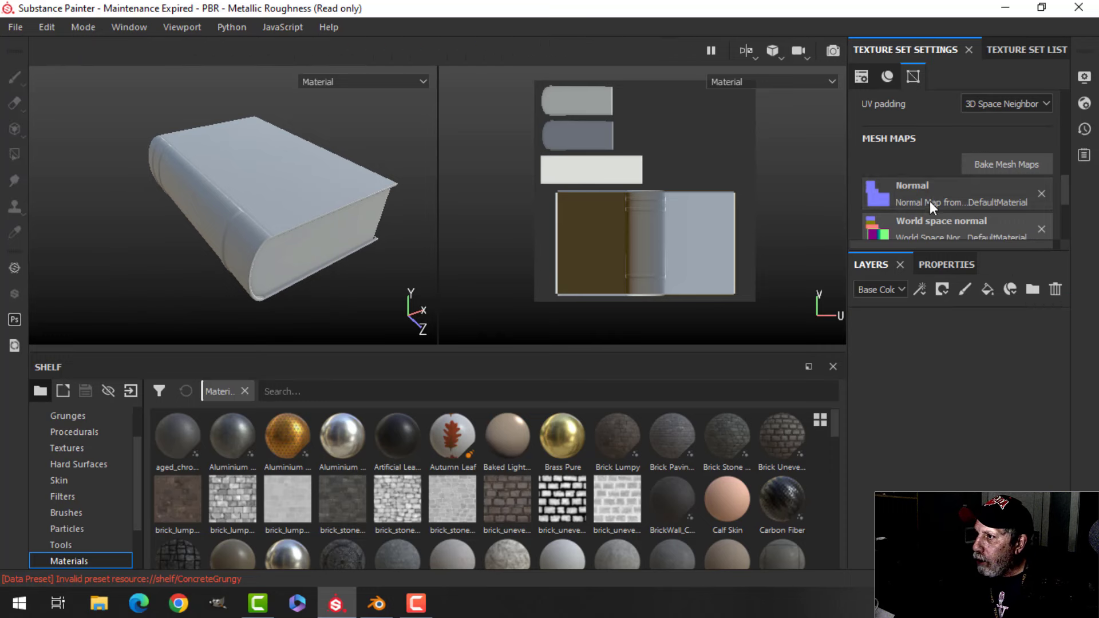
click(1015, 51)
click(903, 52)
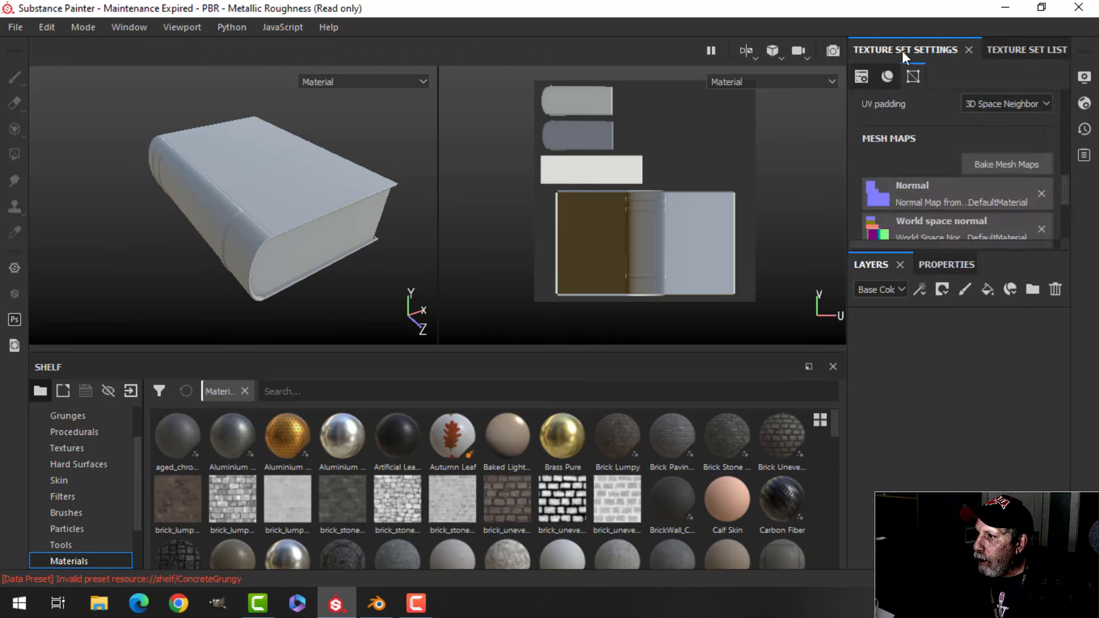
- Search the material shelf for leather and add Artificial Leather as a layer on the book
click(310, 391)
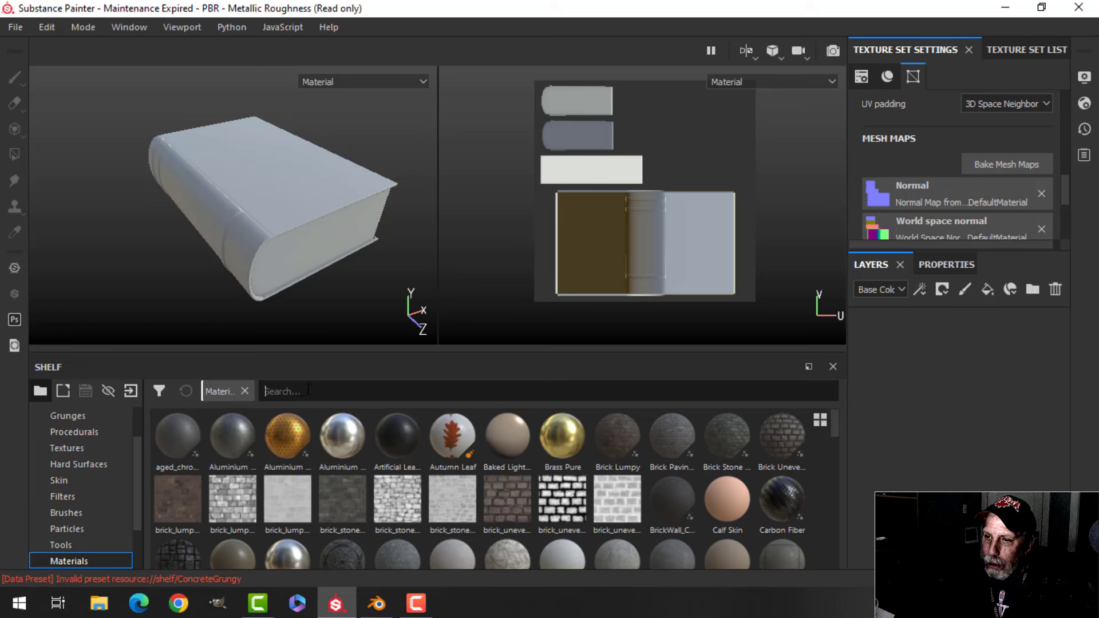
text(leather)
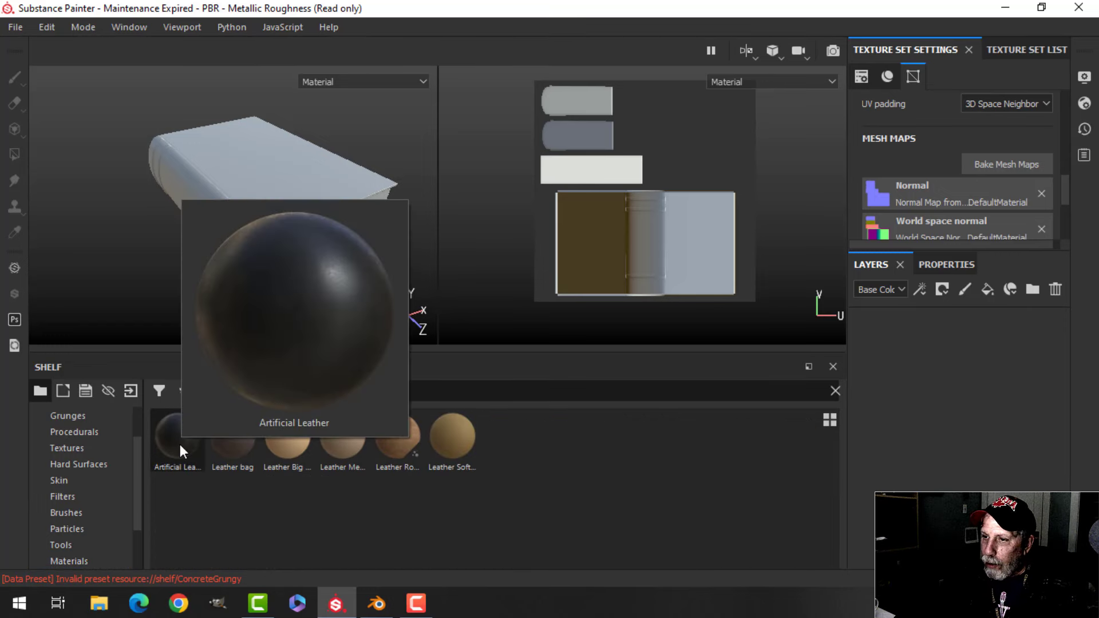
drag(180, 444, 876, 314)
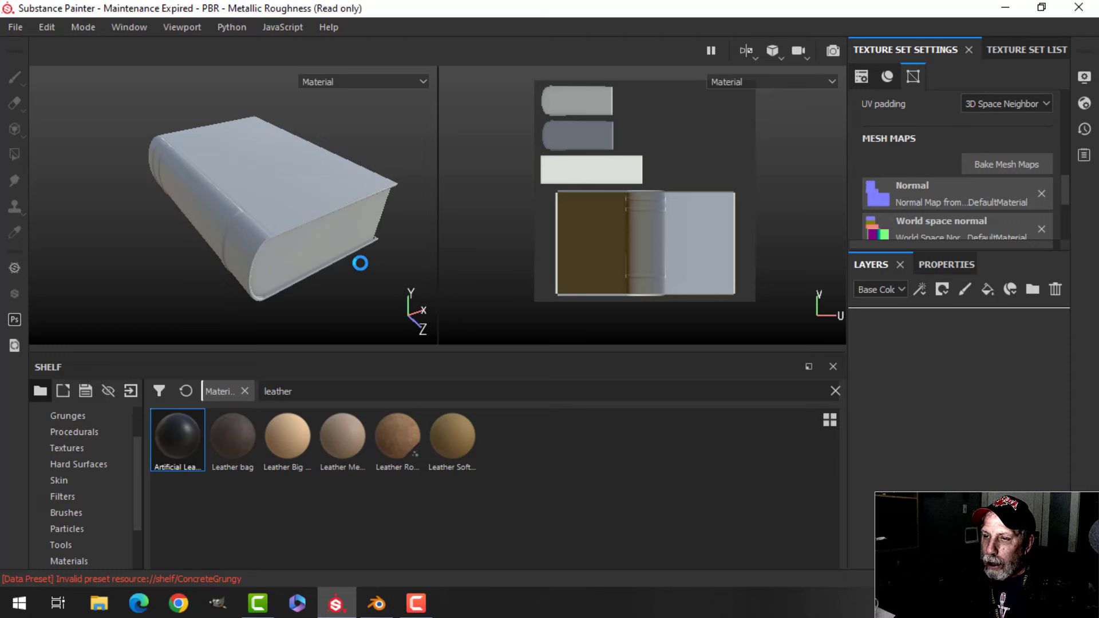
scroll(339, 246, up, 3)
alt+drag(338, 246, 342, 234)
alt+right_drag(341, 233, 292, 245)
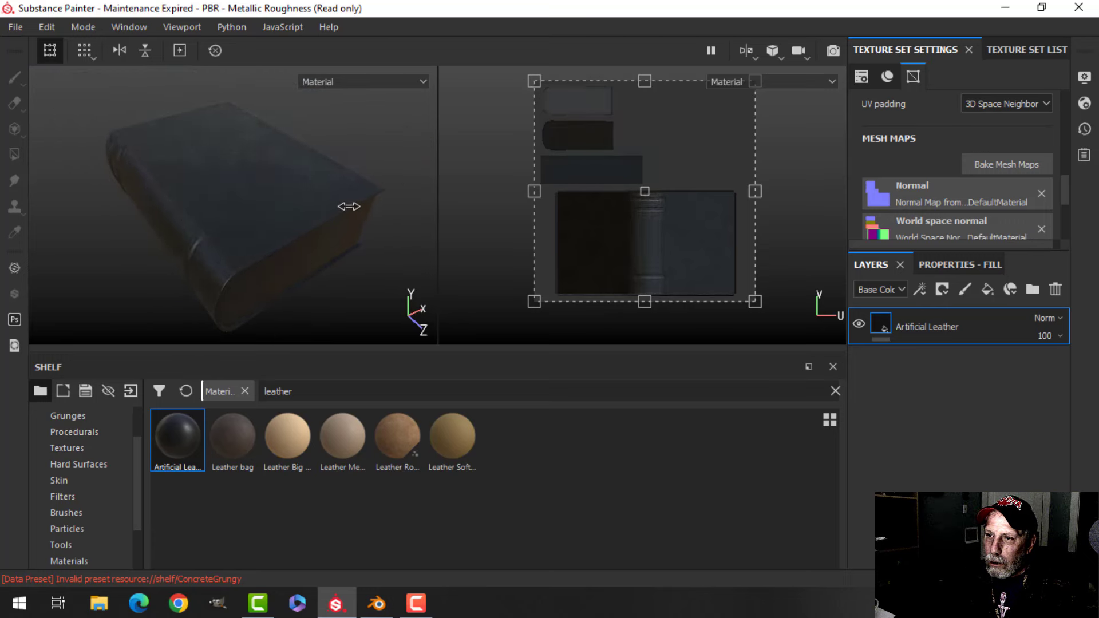
scroll(649, 238, down, 1)
scroll(646, 245, up, 2)
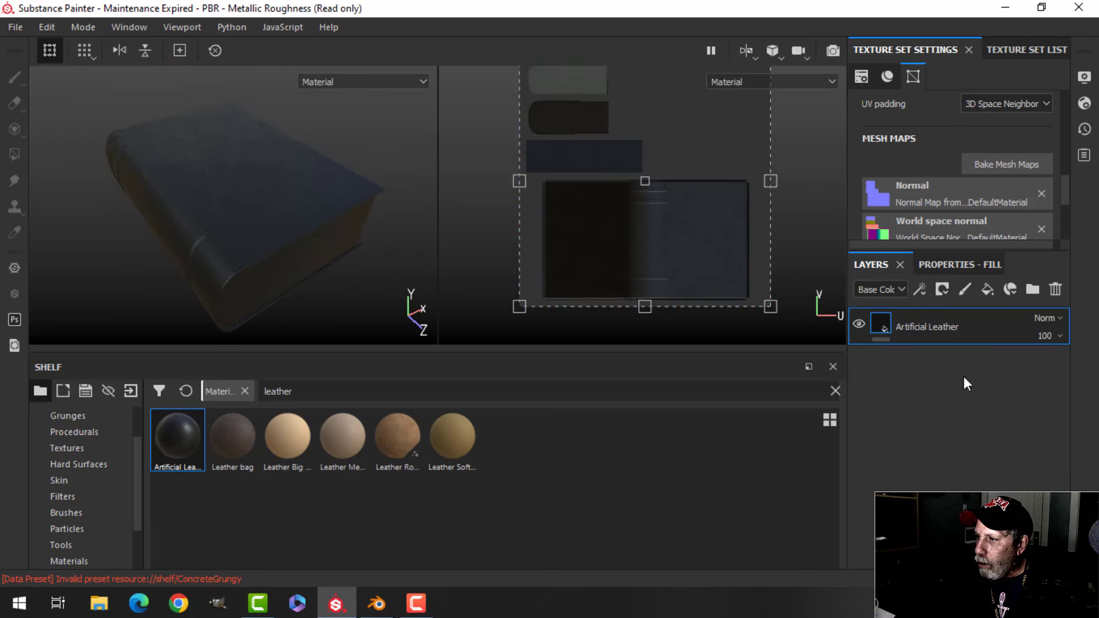
- Set the Artificial Leather layer's base color to a dark red, about R 0.070, G 0.012, B 0.012
click(945, 263)
scroll(962, 465, down, 5)
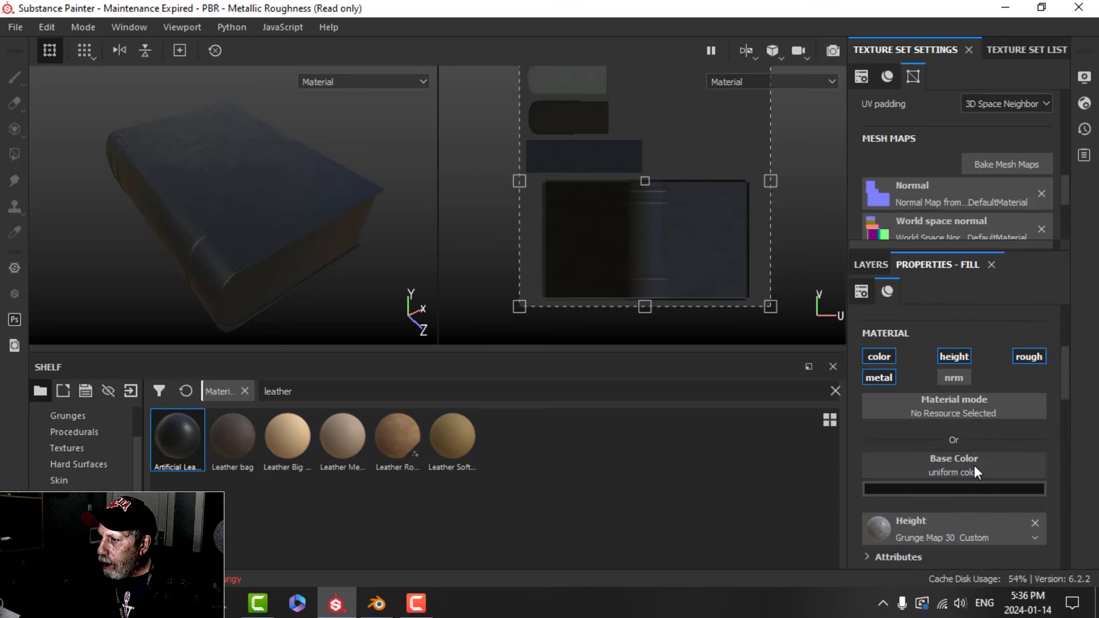
click(970, 489)
drag(936, 409, 943, 410)
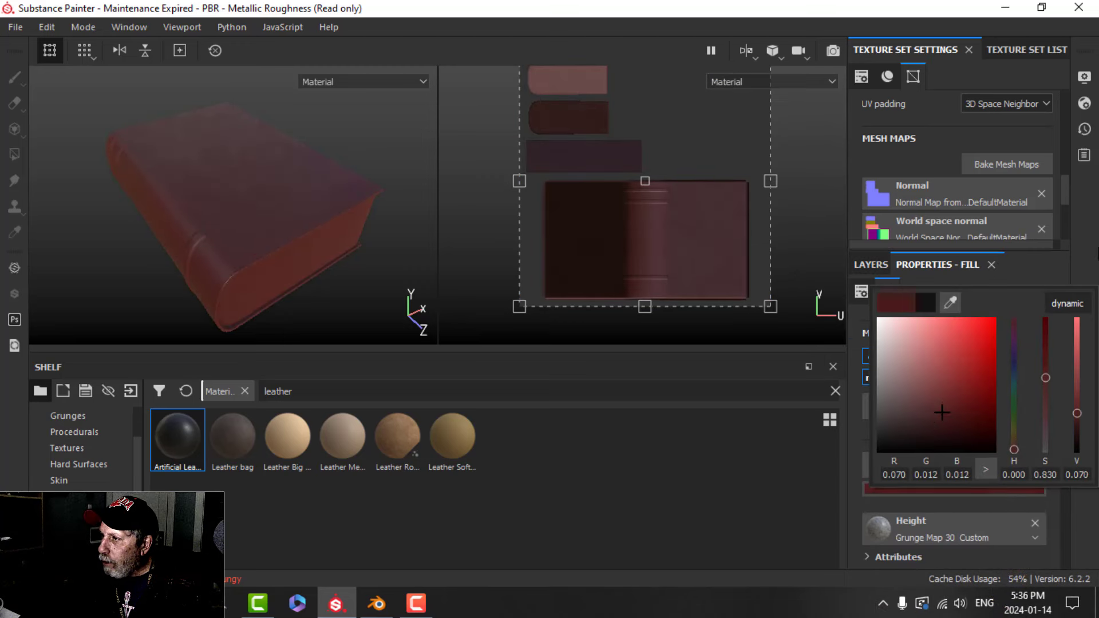
mouse_move(283, 282)
alt+mouse_down()
mouse_move(306, 221)
mouse_move(338, 265)
mouse_move(283, 278)
alt+mouse_up()
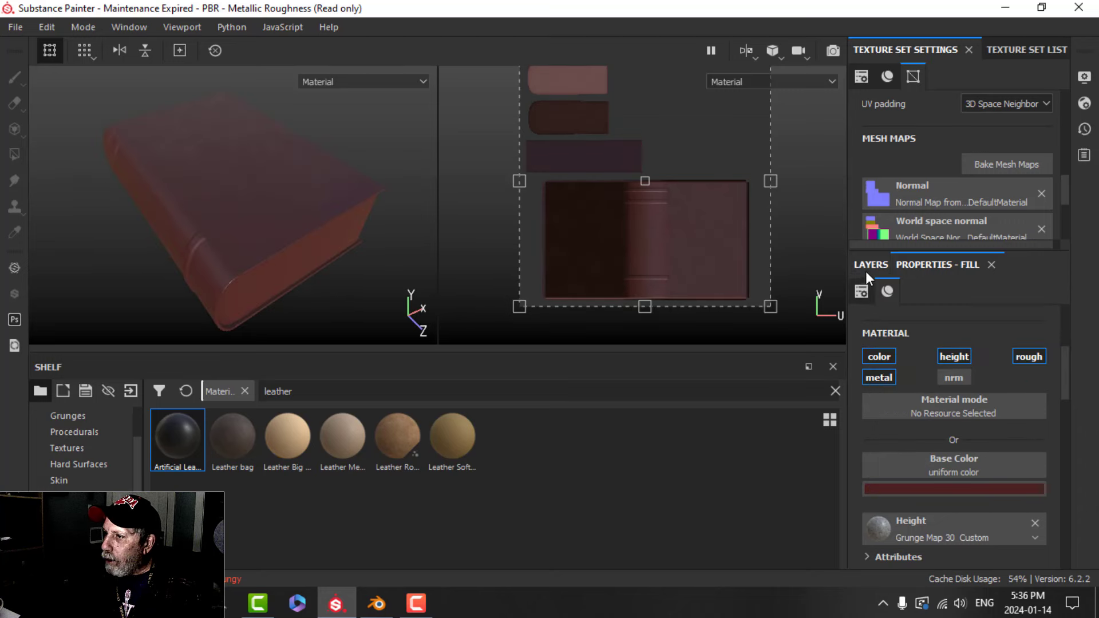
- Add a black mask to the Artificial Leather layer
click(868, 266)
alt+drag(363, 254, 291, 264)
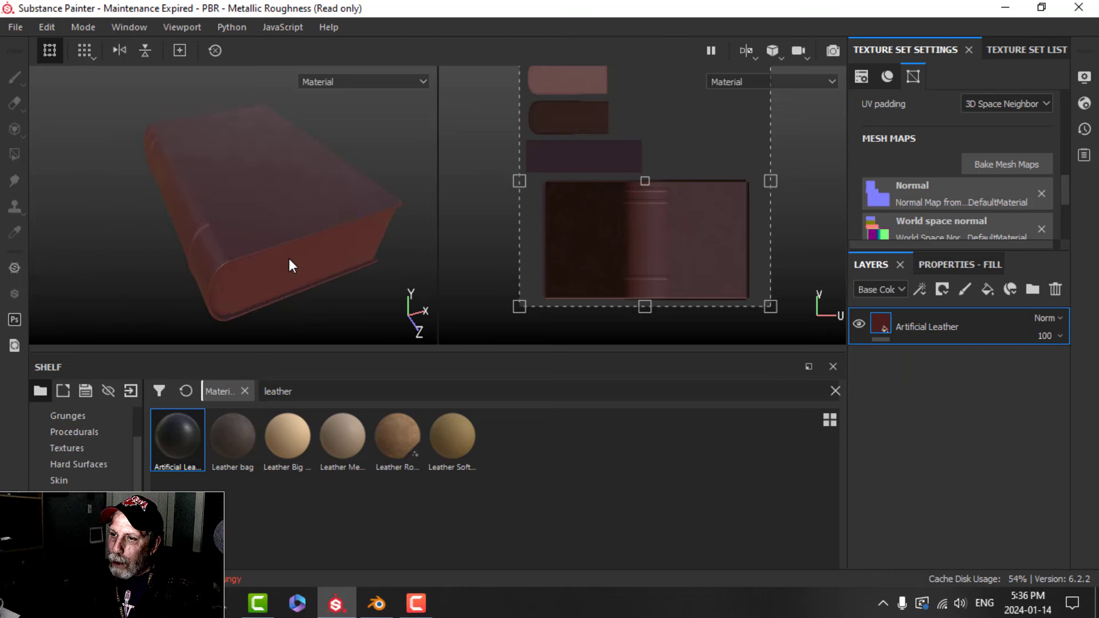
alt+drag(399, 270, 345, 265)
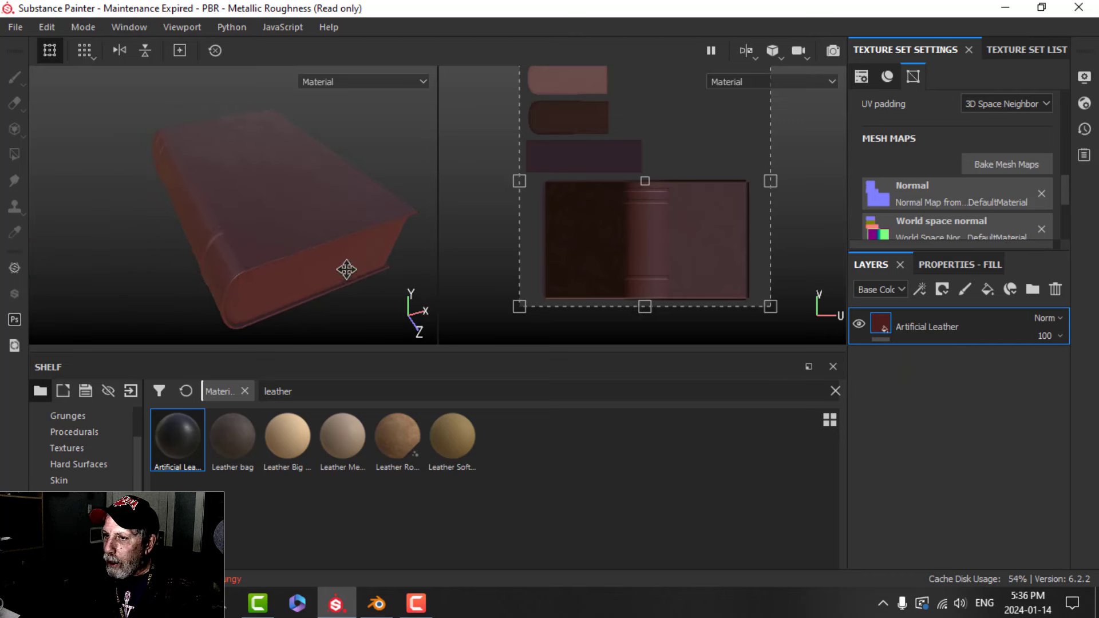
click(941, 282)
click(967, 329)
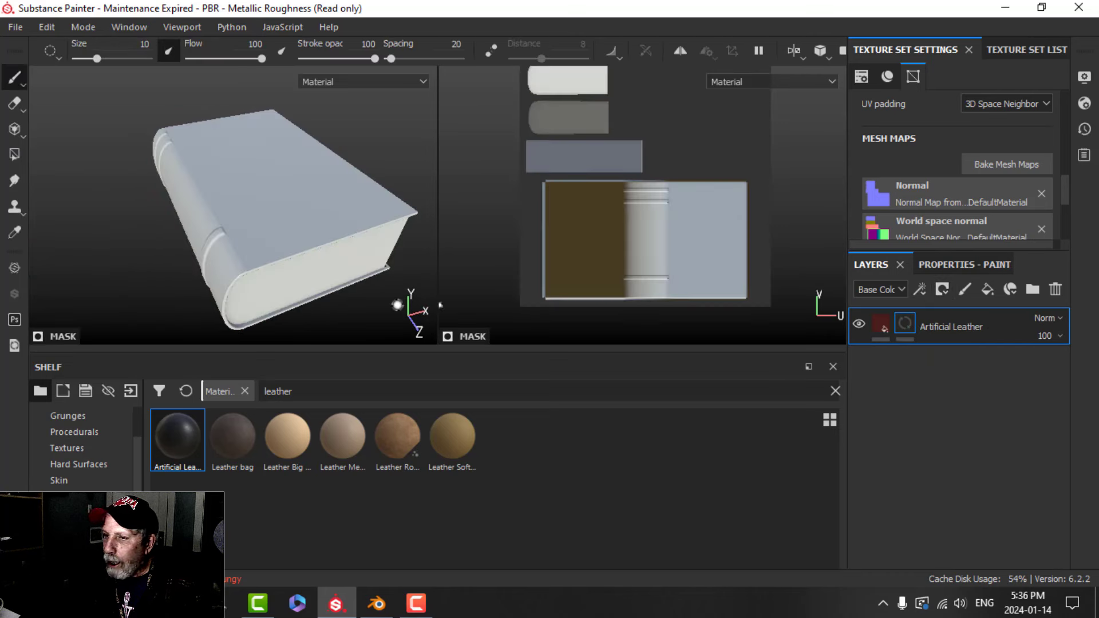
- Reveal the leather on the cover's UV island in the mask using Polygon Fill in UV Chunk mode, then return to the Paint tool
click(16, 154)
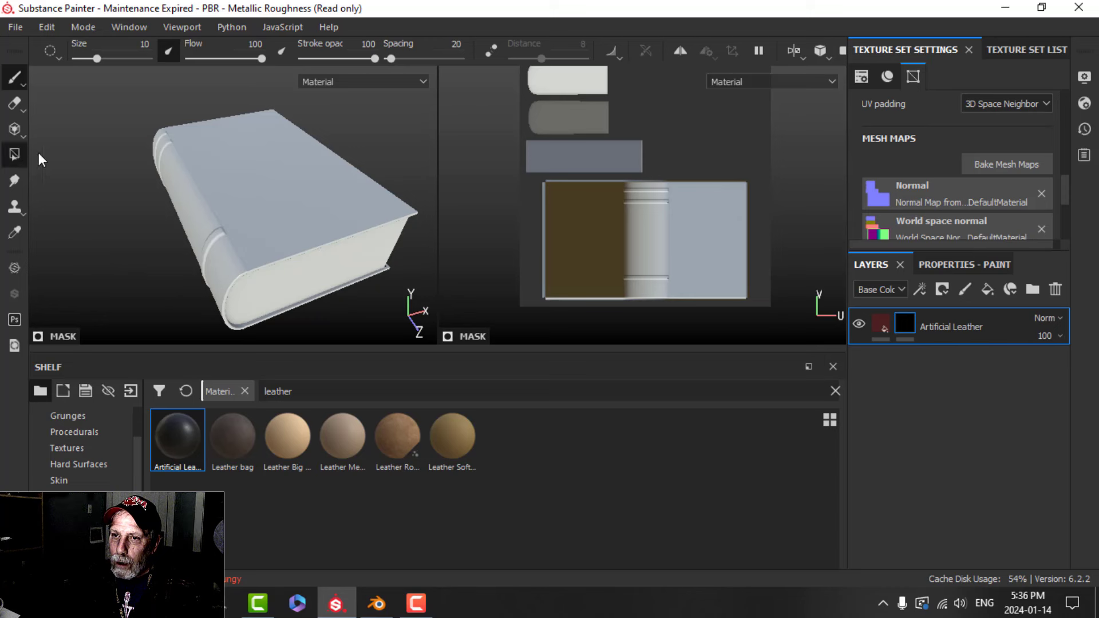
click(1001, 265)
click(989, 291)
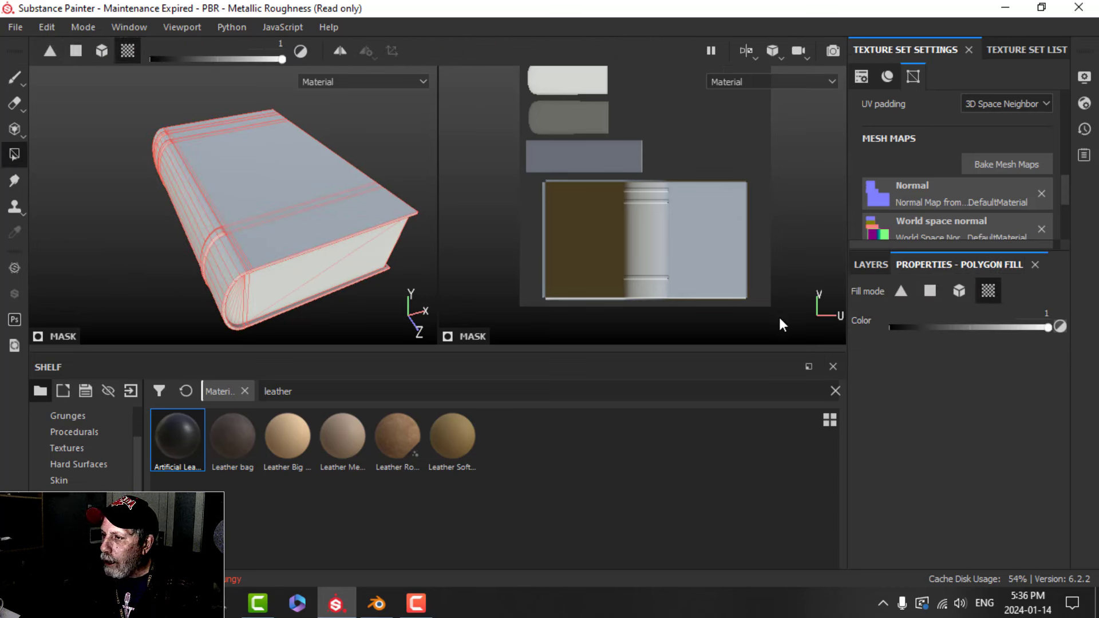
drag(778, 317, 676, 273)
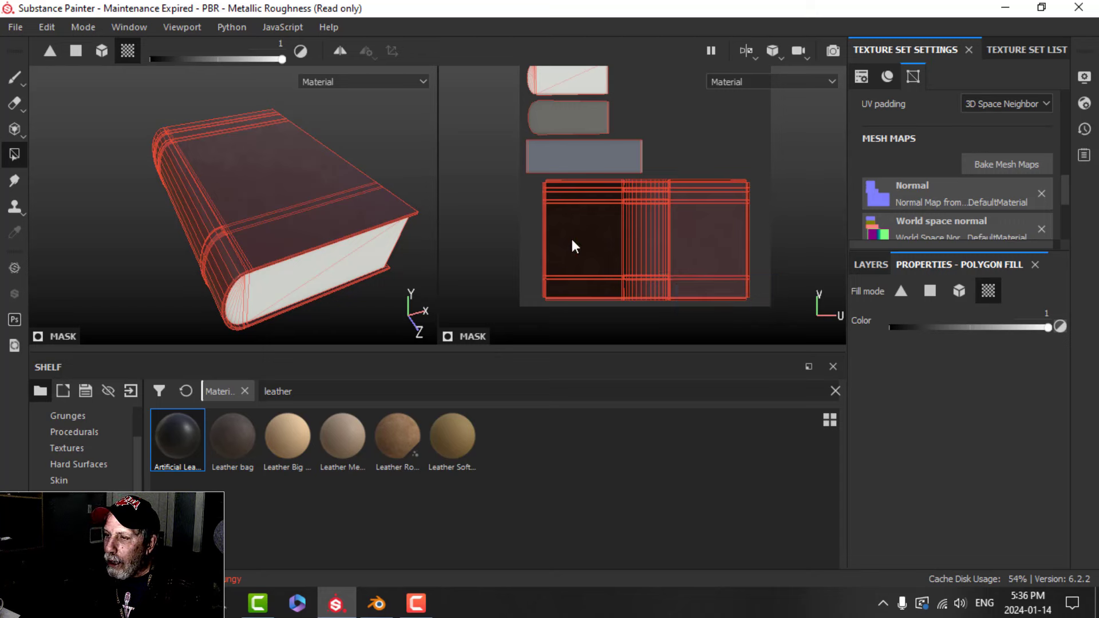
click(14, 77)
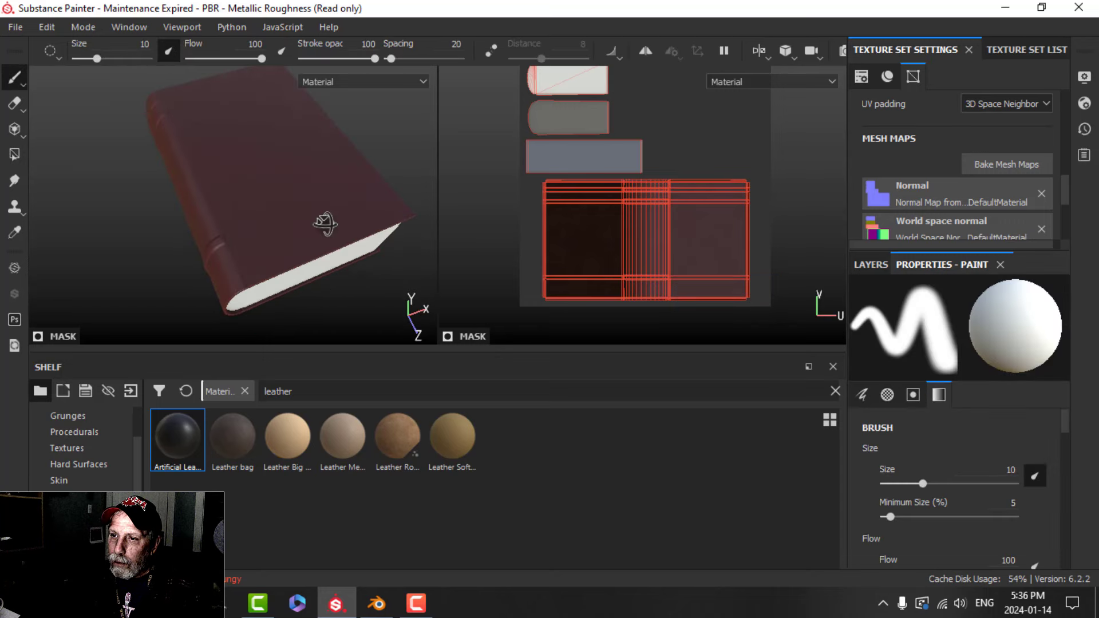
alt+drag(309, 204, 274, 277)
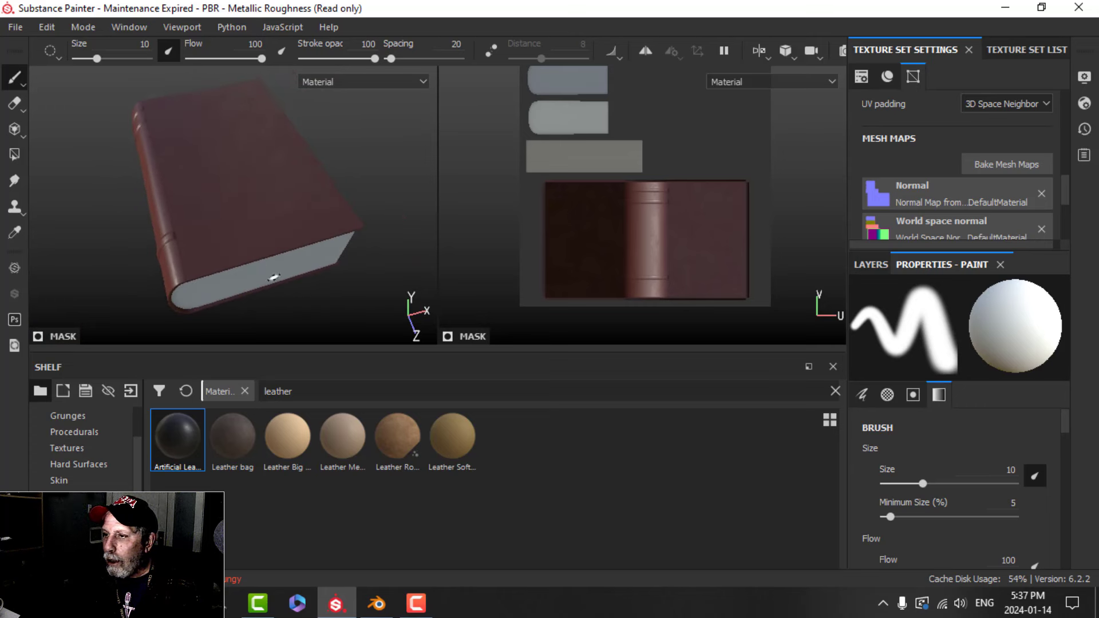
- Rename the Artificial Leather layer as Cover
click(867, 265)
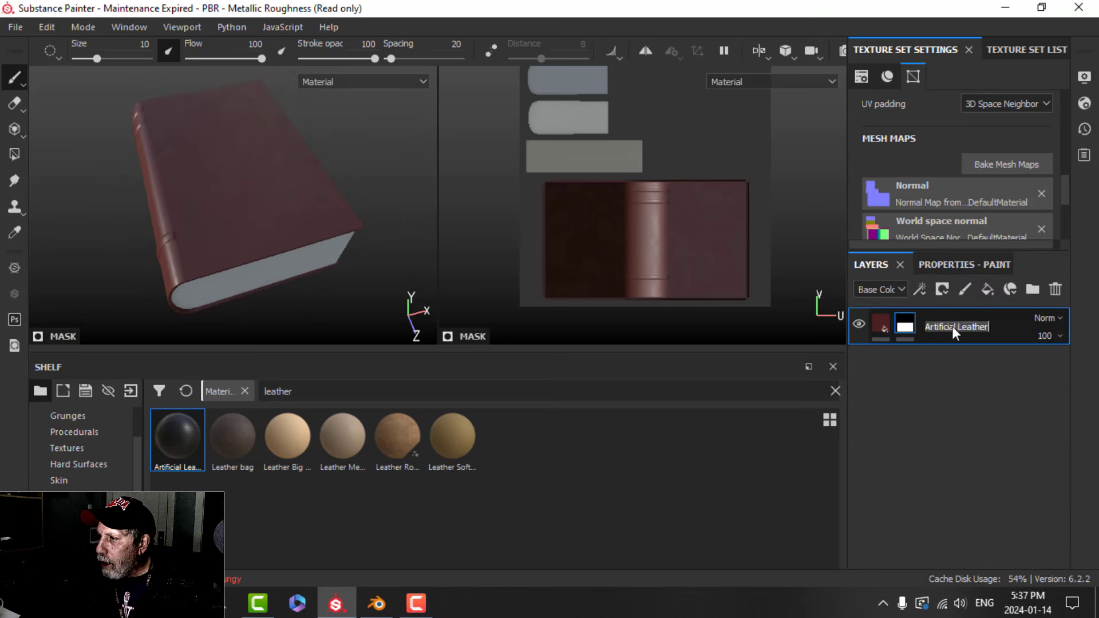
text(Cover)
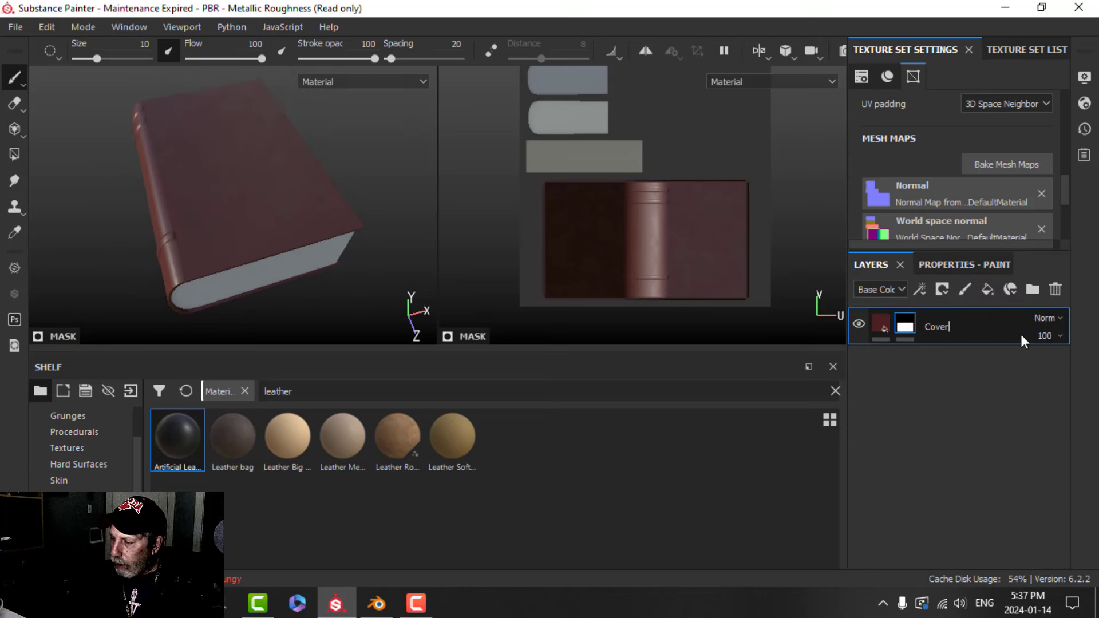
key(Return)
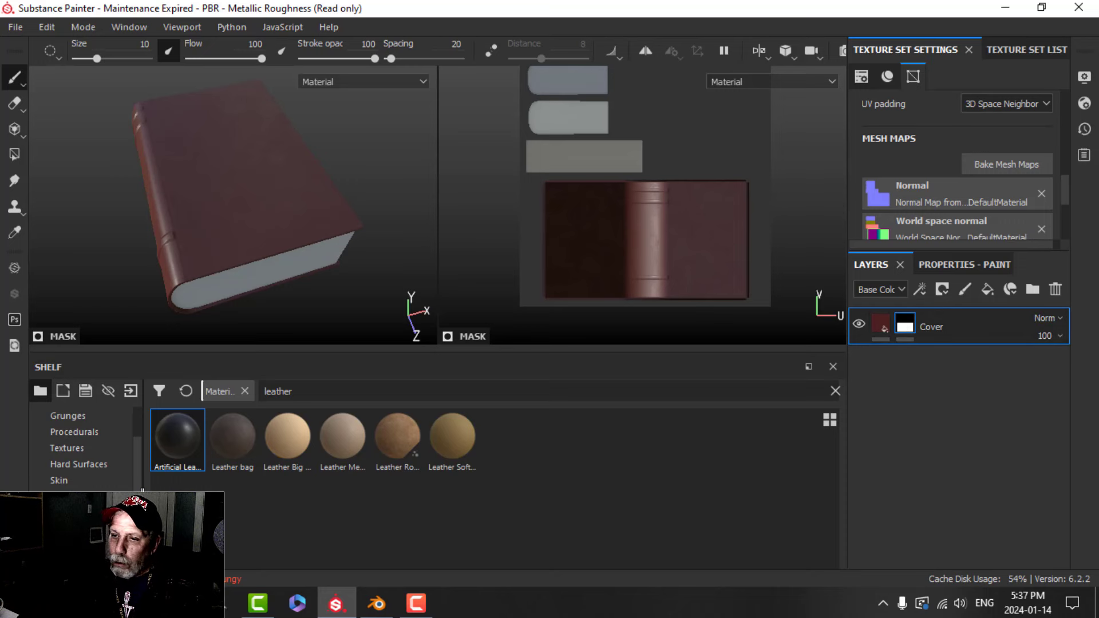
- Search the material shelf for wood and add Wood Rough as a layer above the Cover layer
click(185, 392)
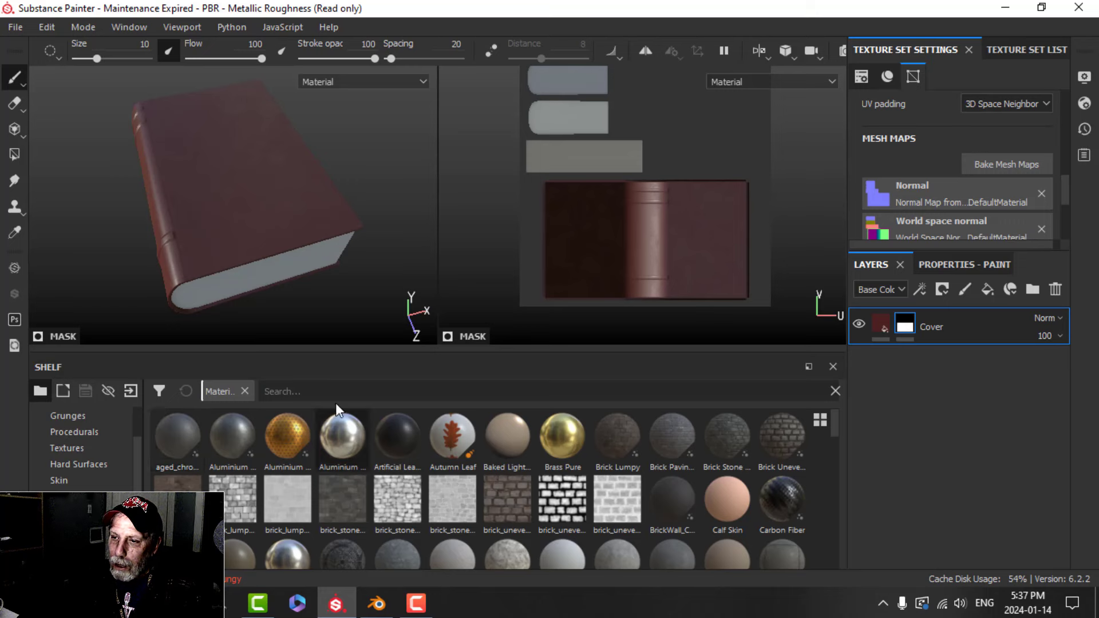
click(321, 394)
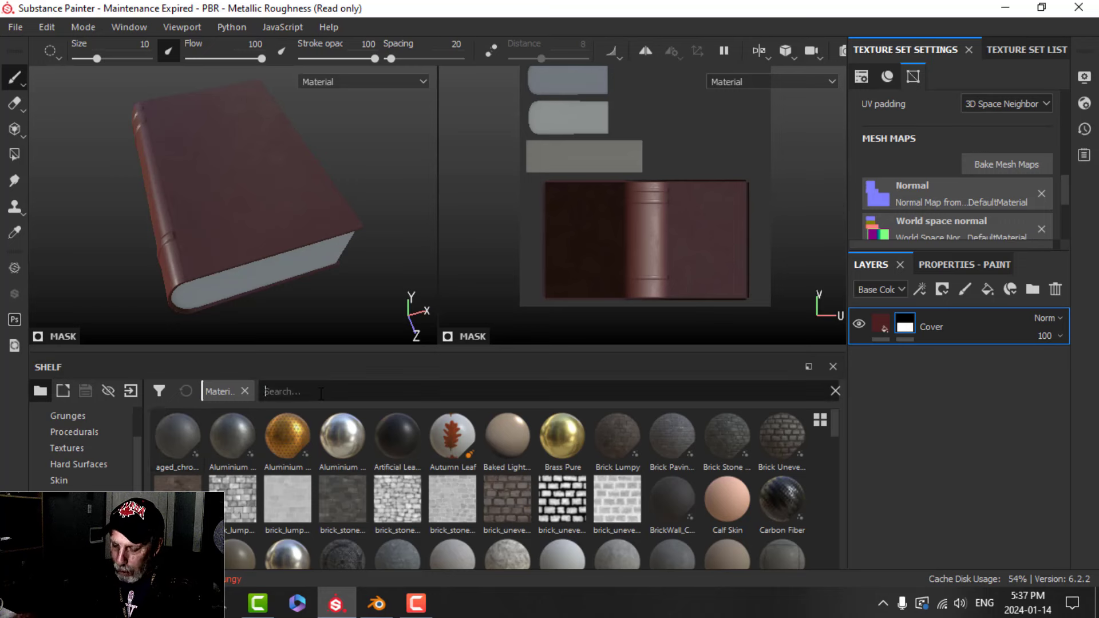
text(wood)
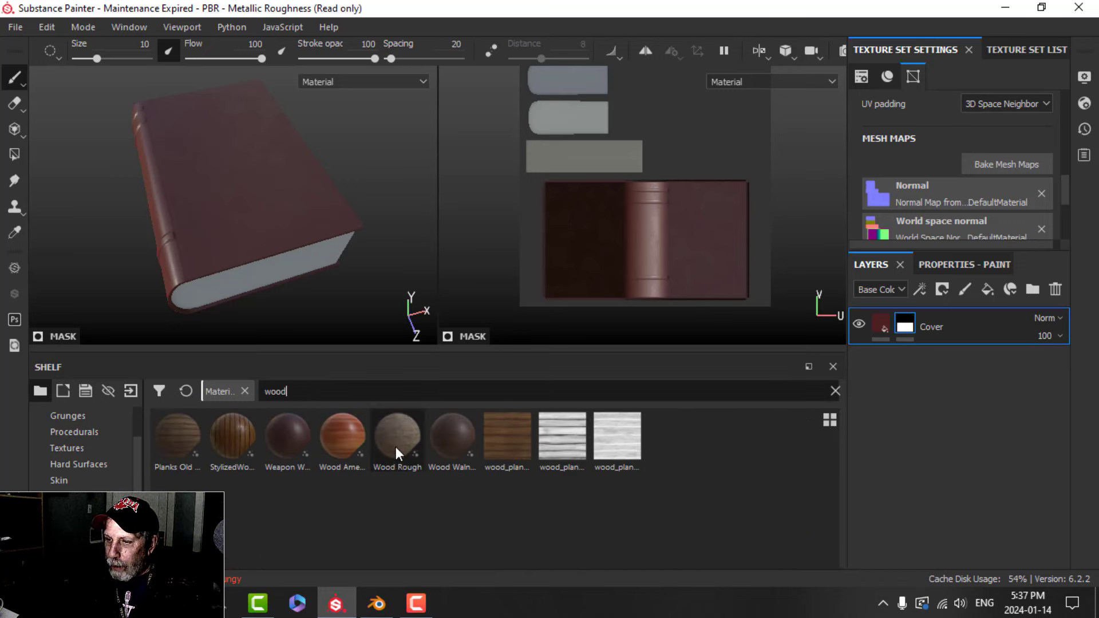
mouse_move(396, 448)
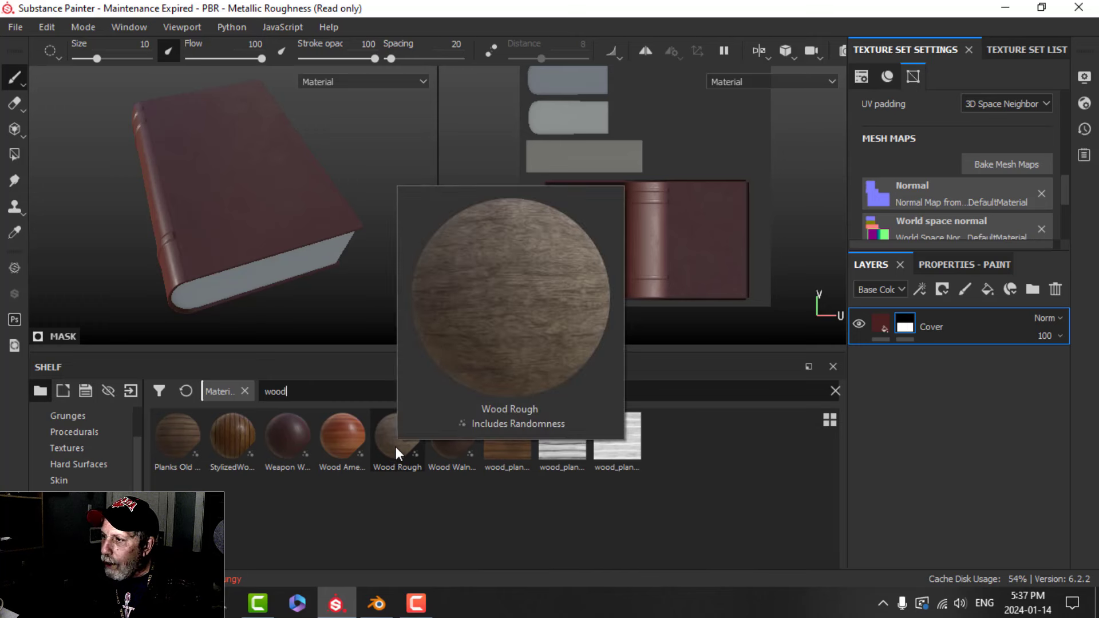
drag(396, 446, 907, 315)
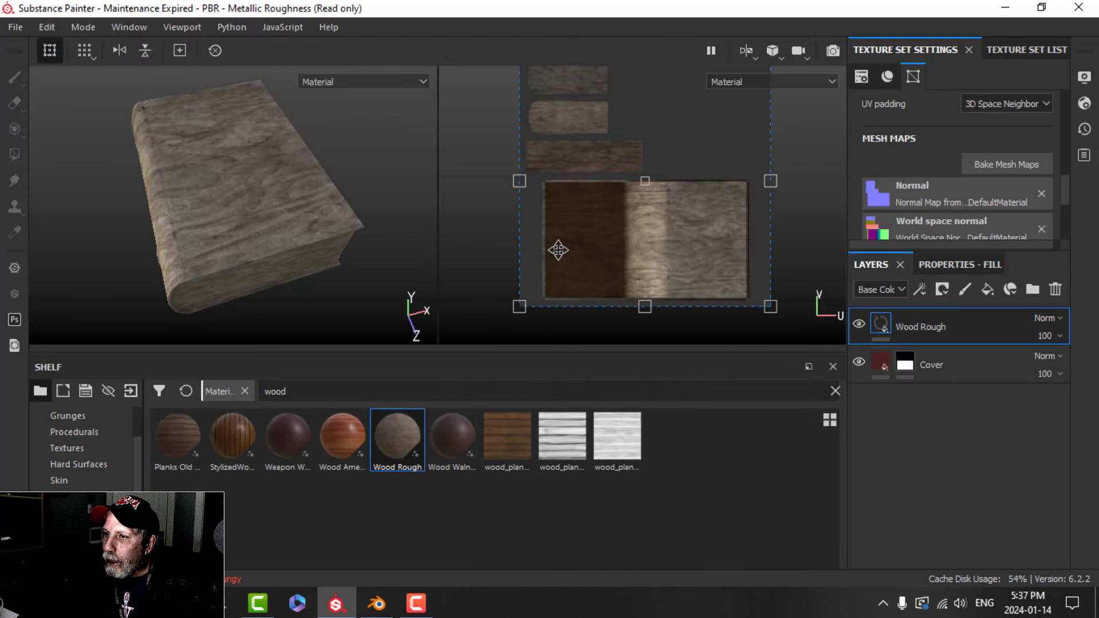
- Add a black mask to Wood Rough and reveal it on the three page UV islands with Polygon Fill, then return to the Paint tool
click(939, 285)
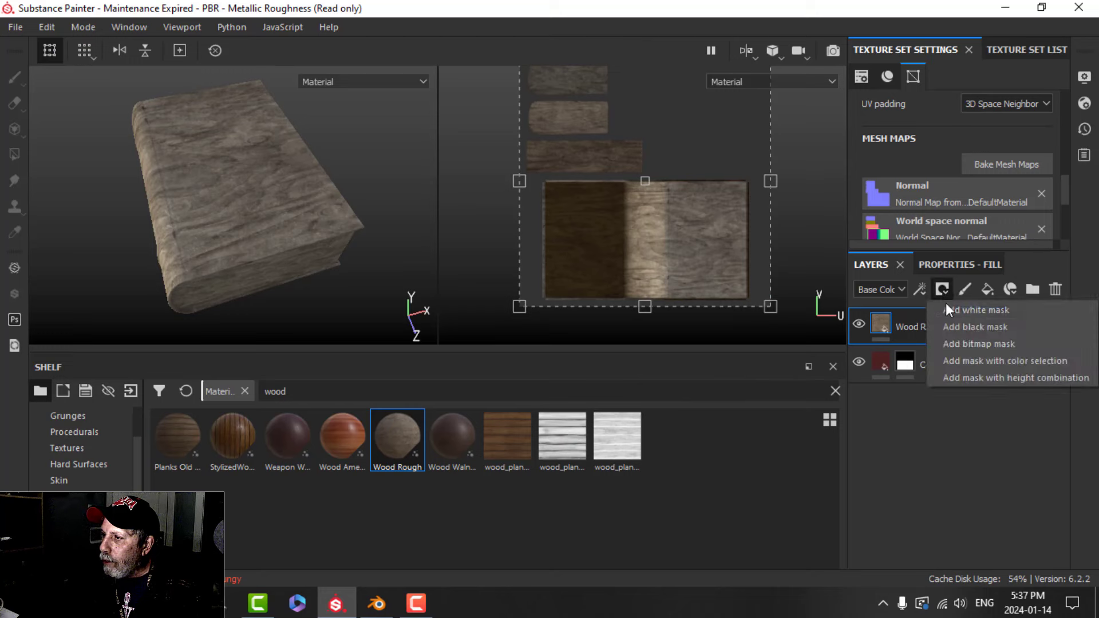
click(951, 324)
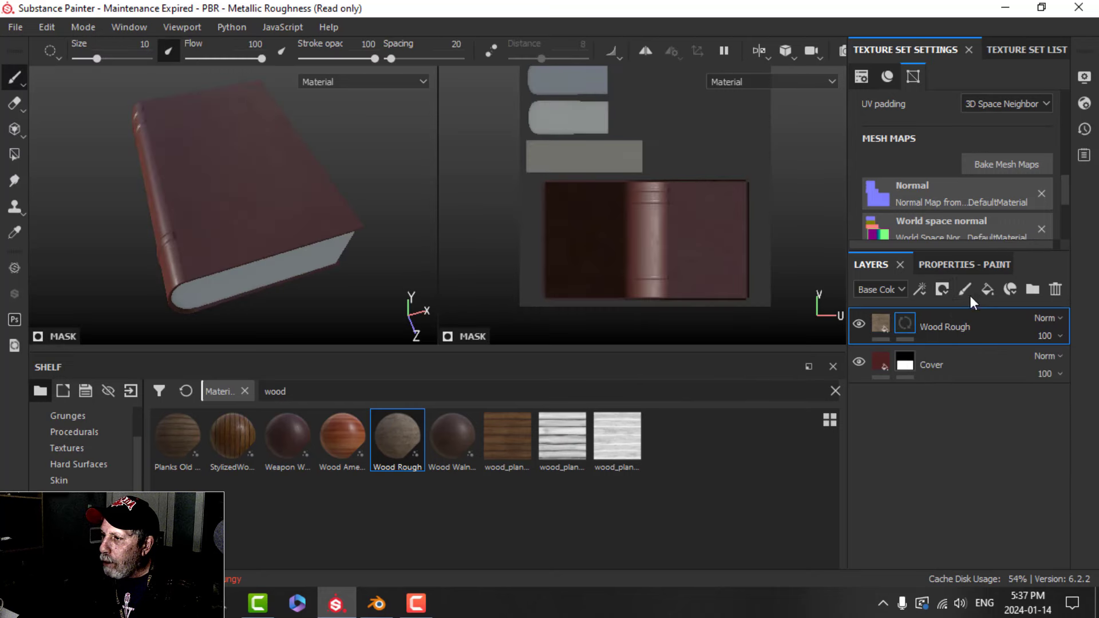
click(14, 154)
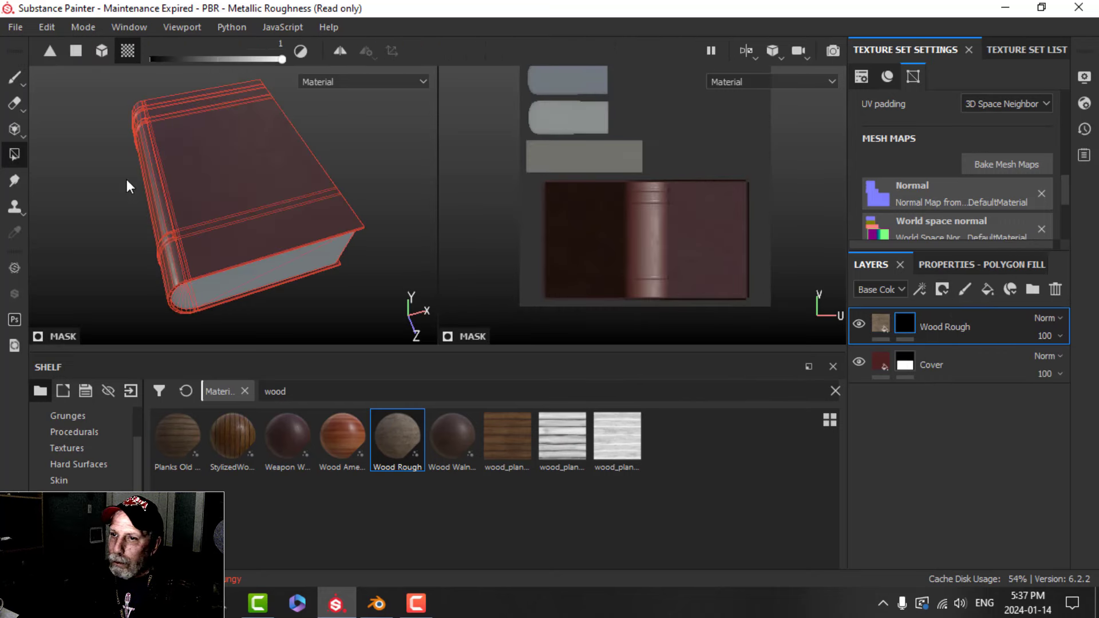
click(977, 263)
alt+middle_drag(648, 151, 644, 194)
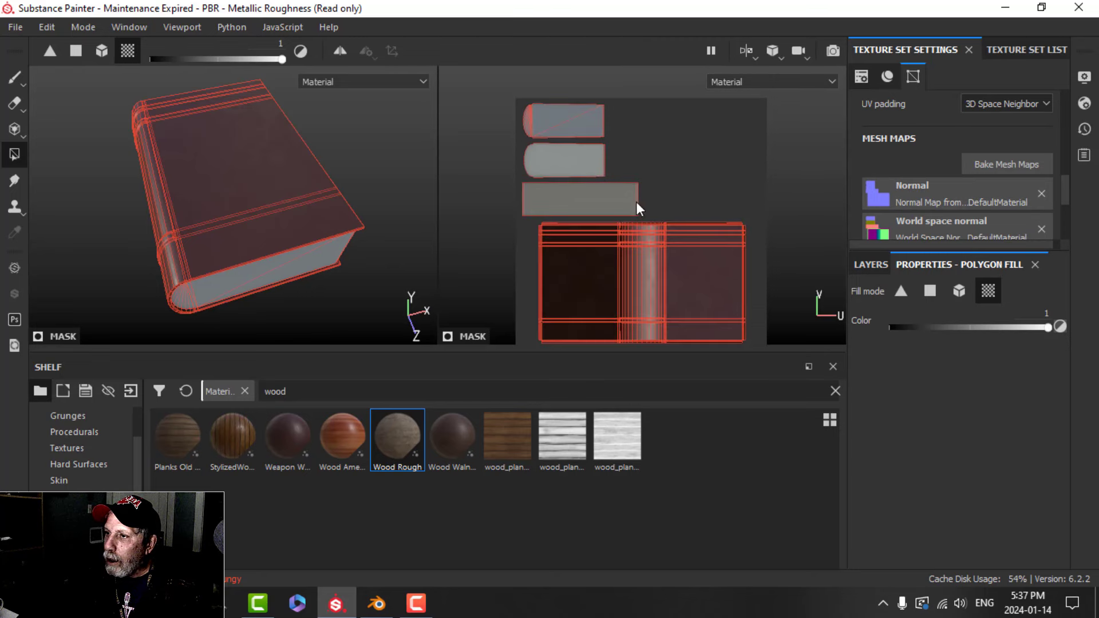
drag(473, 81, 638, 193)
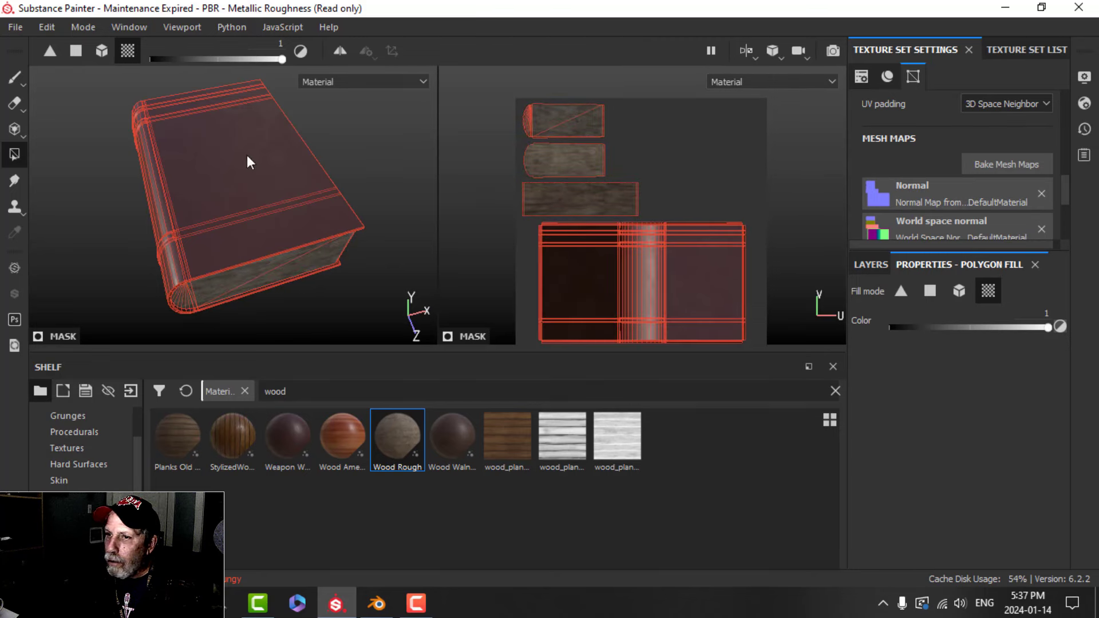
click(15, 77)
- Unlock the Wood Rough fill's UV scale proportions and set its second scale value to 20 to stretch the grain into page lines
mouse_move(292, 225)
alt+mouse_down()
mouse_move(252, 211)
mouse_move(201, 166)
mouse_move(293, 166)
alt+mouse_up()
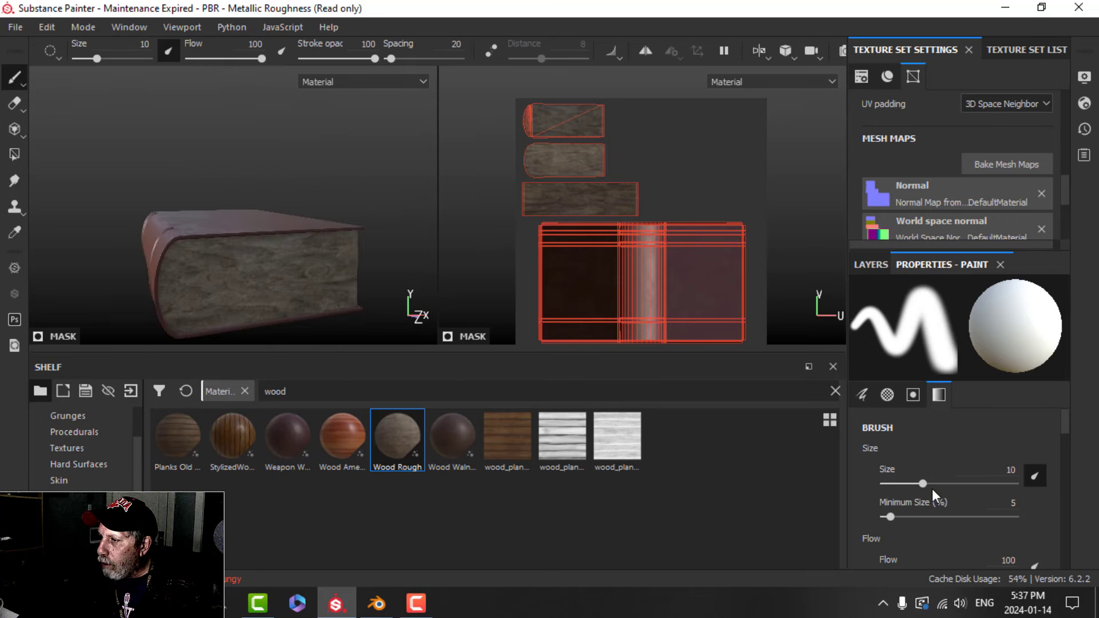
click(870, 265)
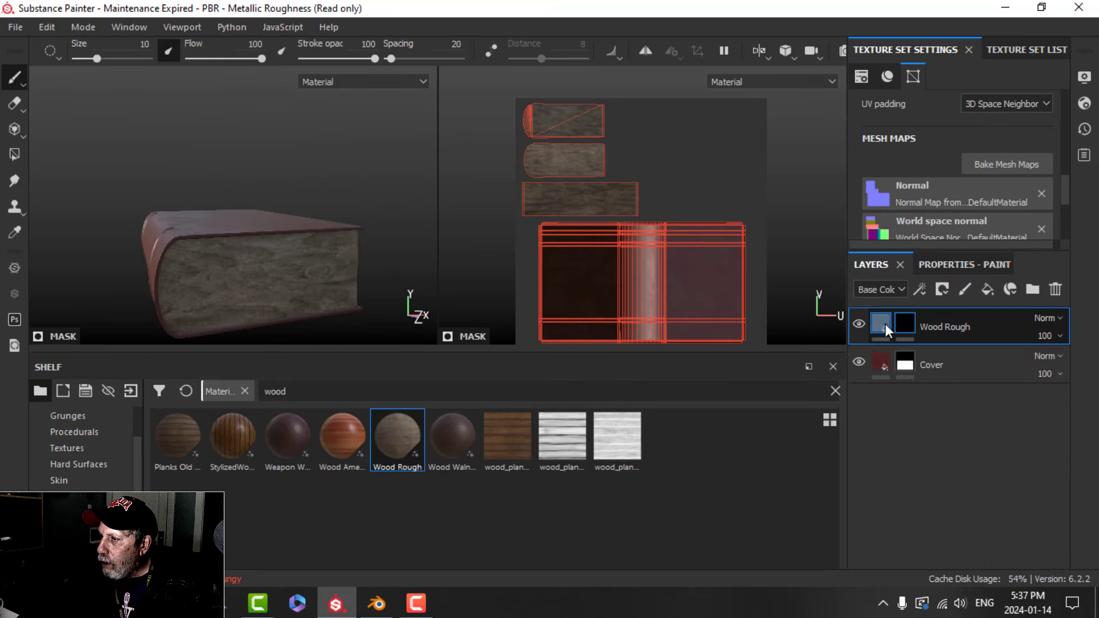
click(885, 324)
click(957, 265)
scroll(973, 490, up, 5)
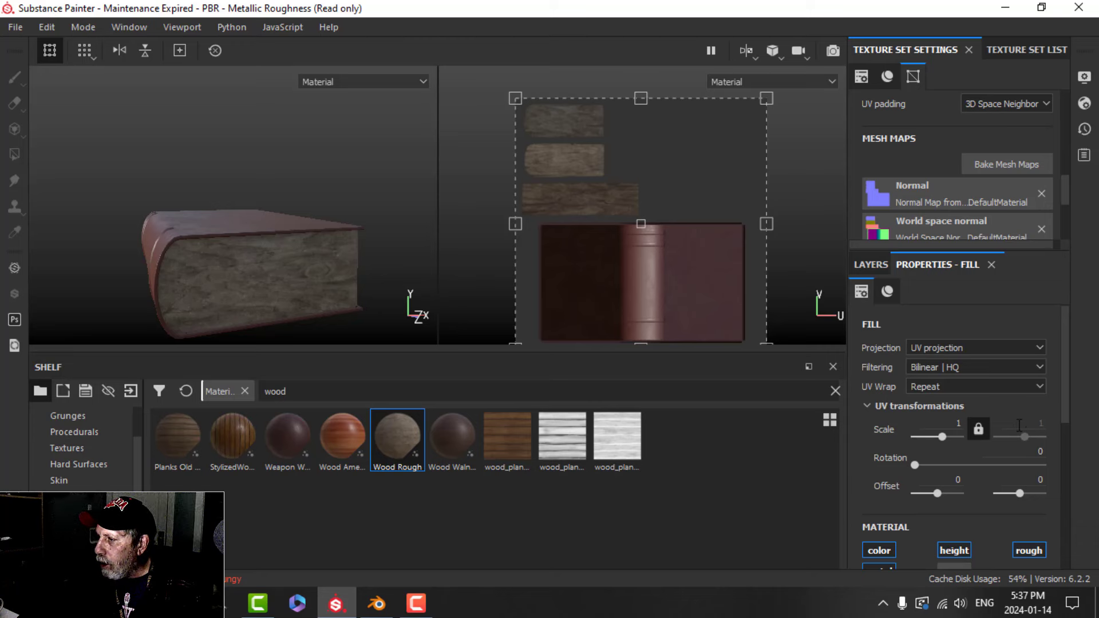
click(976, 428)
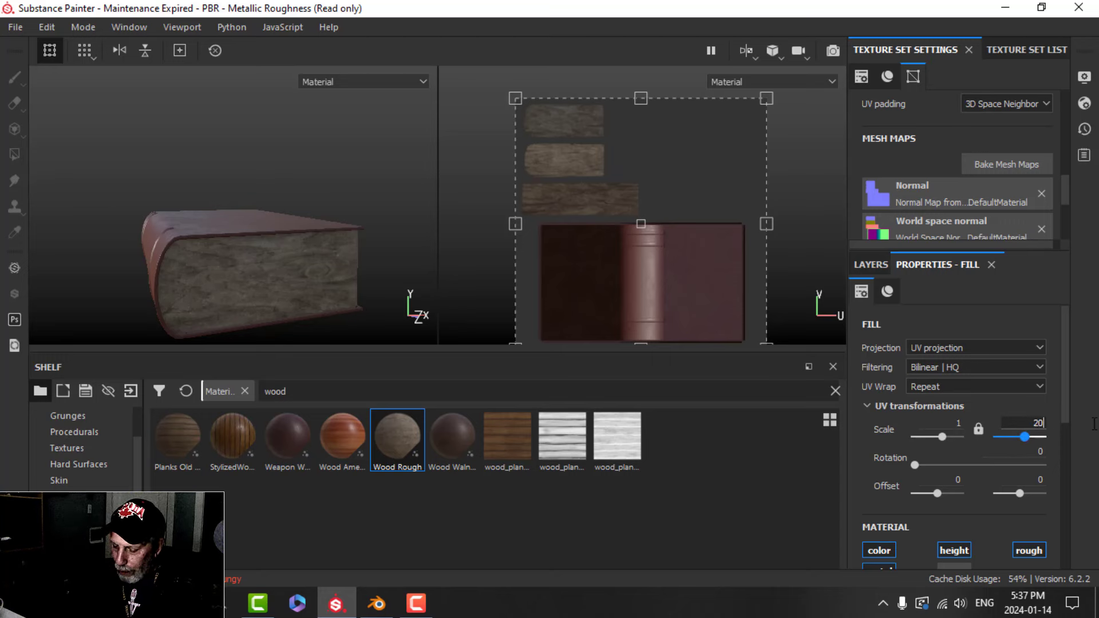
key(Return)
scroll(363, 304, up, 3)
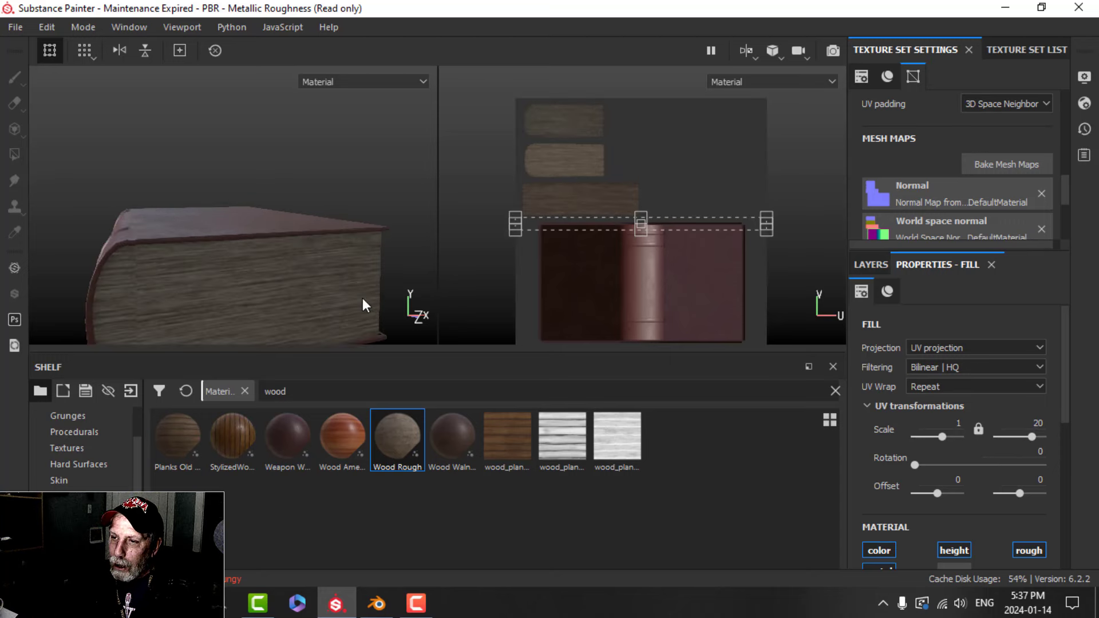
scroll(355, 307, down, 3)
alt+drag(355, 306, 314, 287)
- Set the Wood Rough material color to a muted brown, about R 0.359, G 0.274, B 0.226
scroll(941, 481, down, 3)
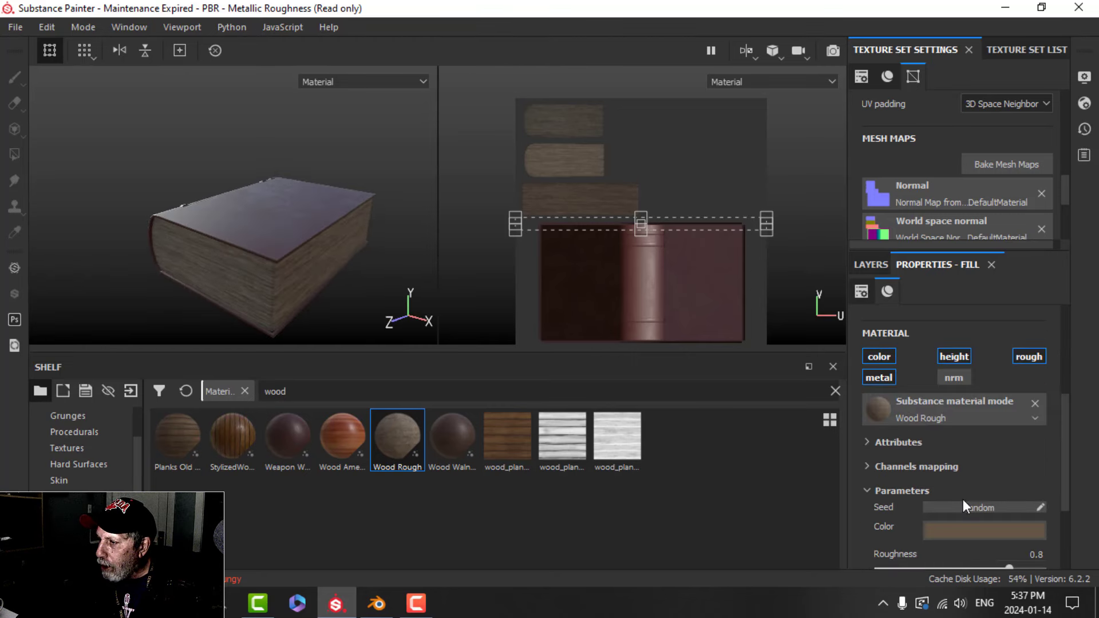
click(970, 529)
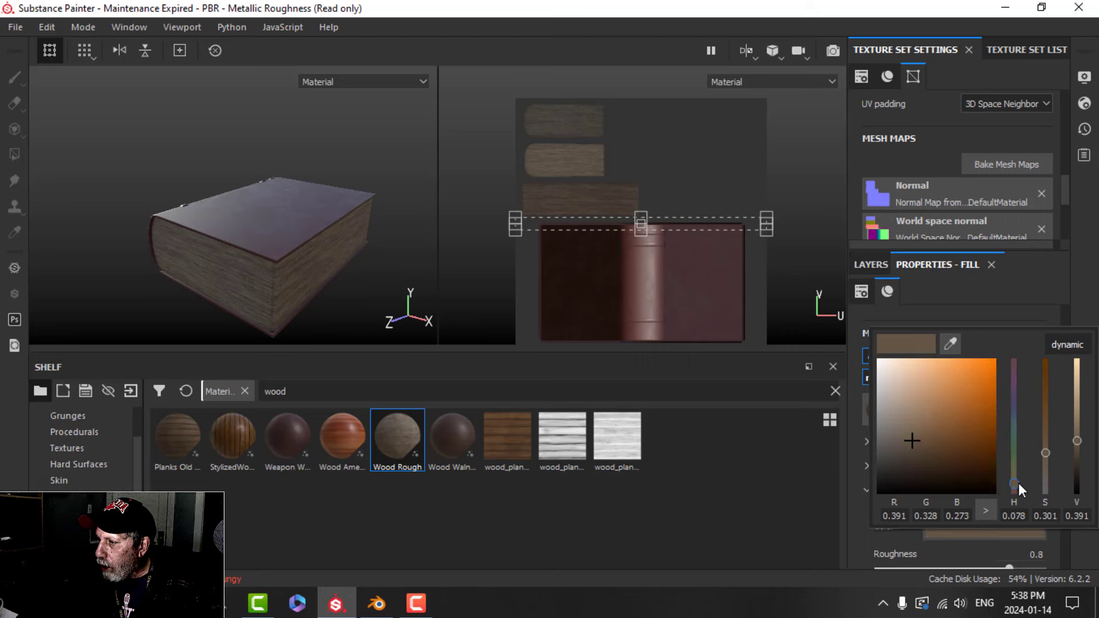
click(925, 444)
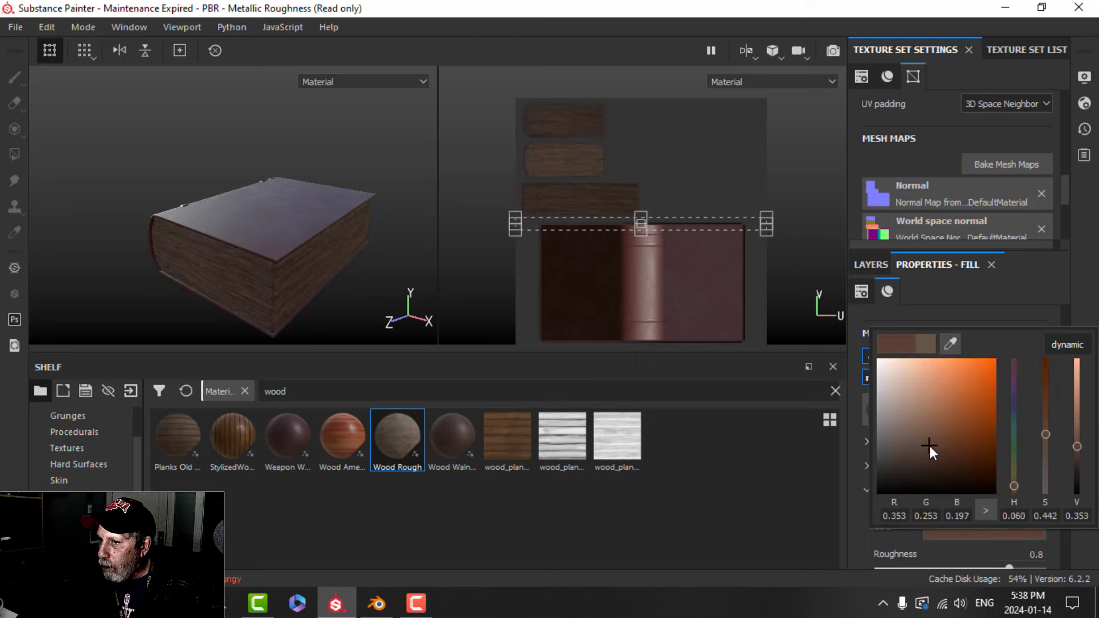
drag(929, 448, 927, 446)
drag(1046, 448, 1048, 444)
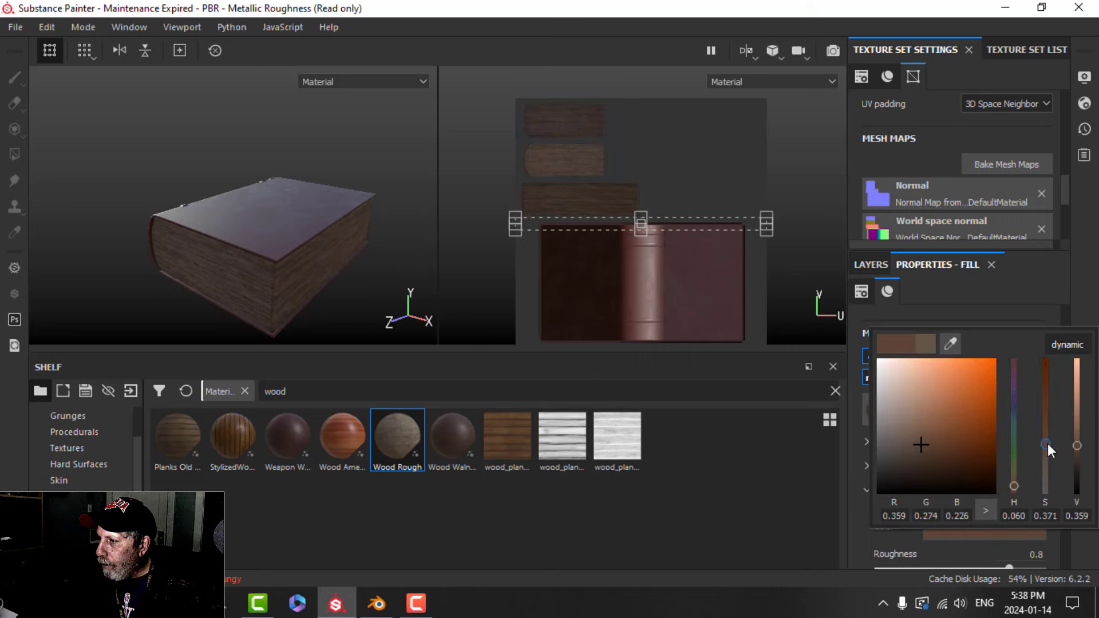
- Examine the page edges and leather cover from several angles and under different lighting directions
alt+drag(356, 289, 364, 225)
scroll(367, 278, down, 3)
shift+right_drag(364, 225, 317, 232)
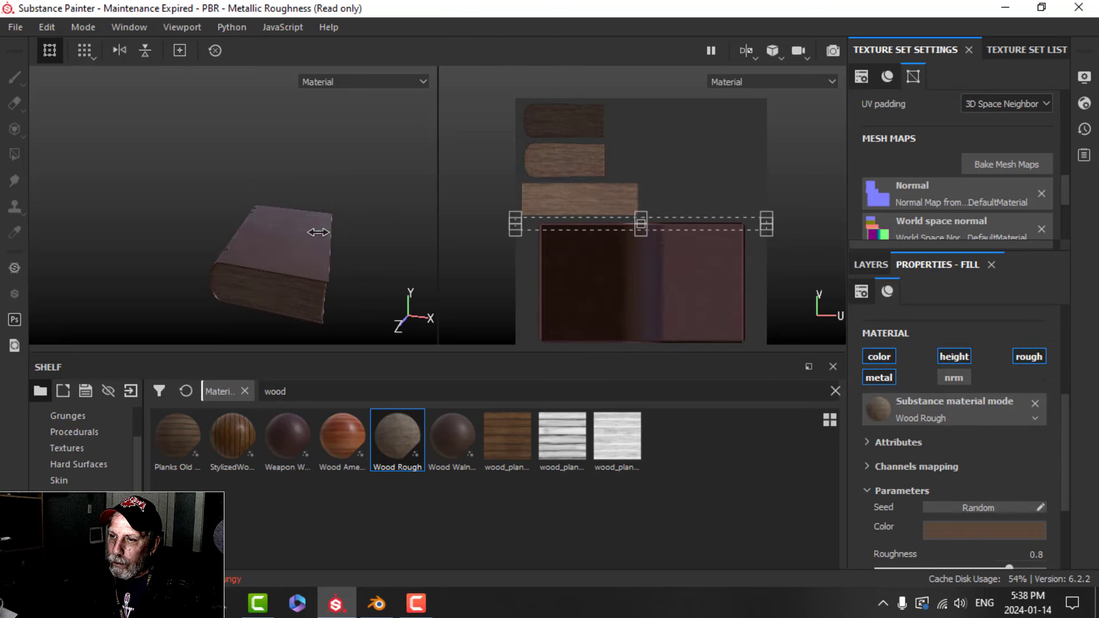
alt+drag(439, 218, 299, 263)
mouse_move(299, 263)
shift+right_down()
mouse_move(331, 228)
mouse_move(291, 239)
shift+right_up()
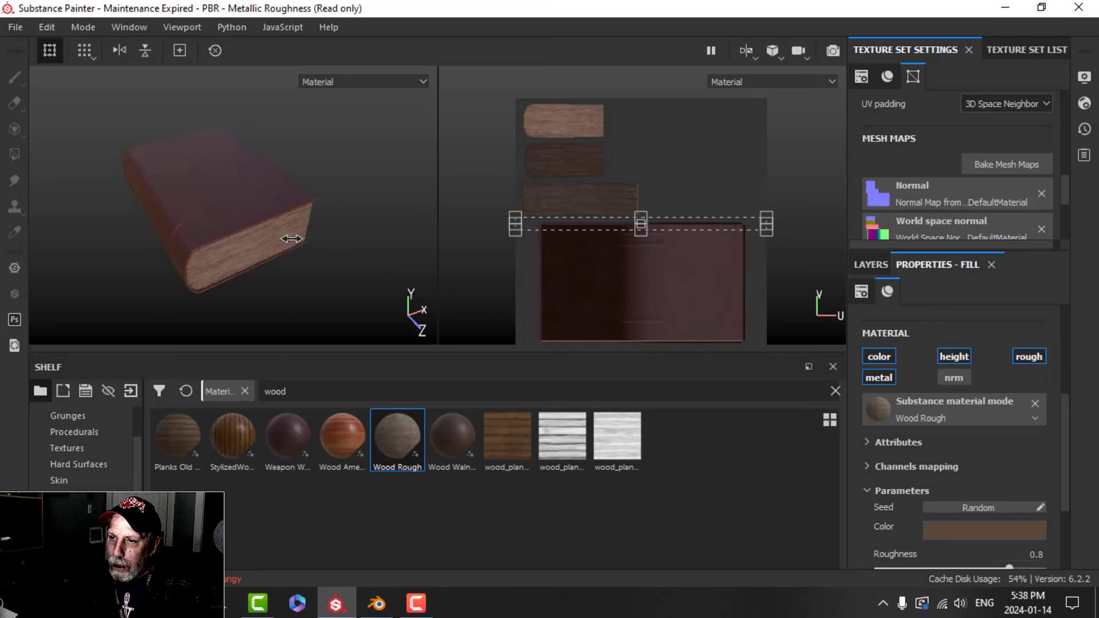
mouse_move(304, 233)
alt+mouse_down()
mouse_move(281, 229)
mouse_move(252, 192)
mouse_move(273, 166)
mouse_move(293, 241)
mouse_move(341, 238)
mouse_move(355, 256)
mouse_move(311, 225)
mouse_move(319, 252)
mouse_move(265, 263)
mouse_move(264, 280)
mouse_move(297, 215)
mouse_move(285, 241)
mouse_move(243, 222)
mouse_move(350, 235)
mouse_move(319, 240)
alt+mouse_up()
click(871, 265)
scroll(256, 287, up, 3)
scroll(296, 215, up, 2)
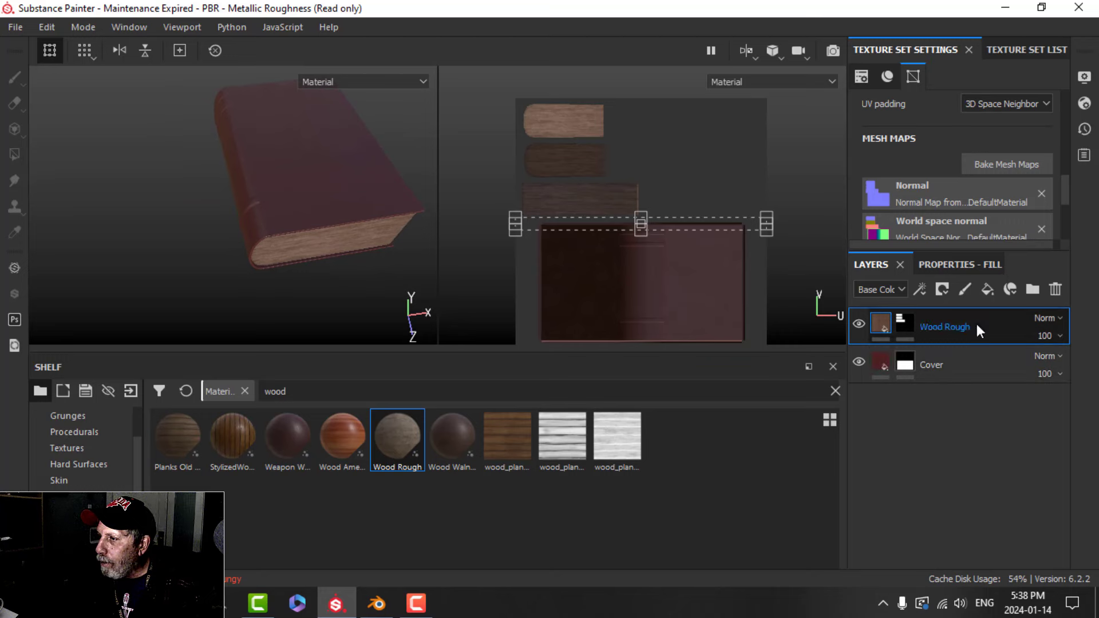
- Search the material shelf for leather and add Artificial Leather as a new layer above Wood Rough
click(184, 393)
click(310, 395)
text(leathe)
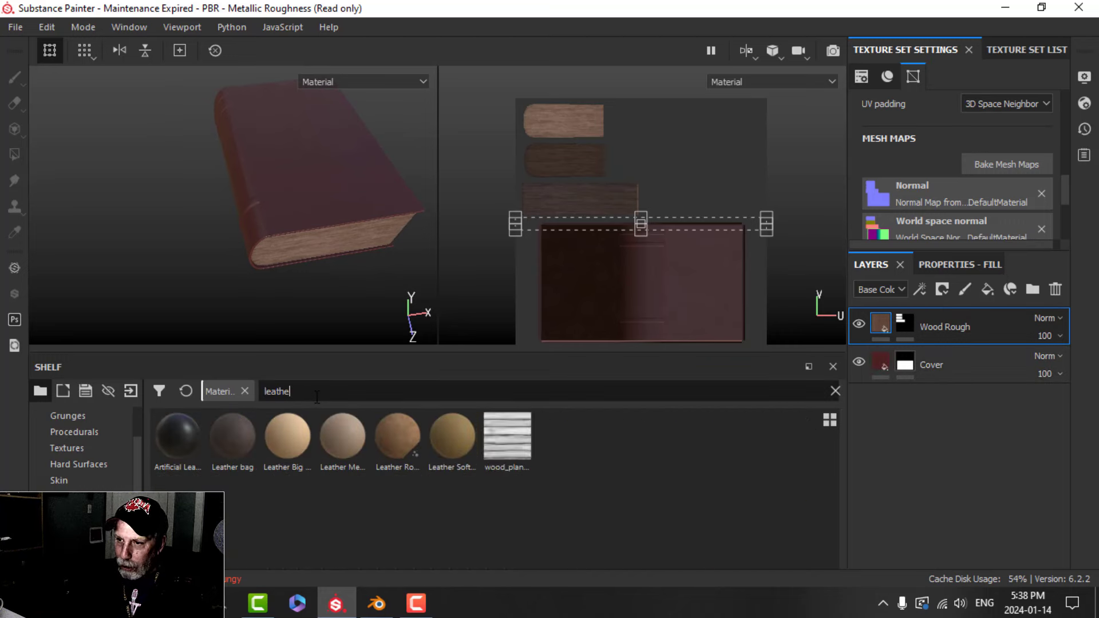
text(r)
drag(167, 437, 905, 311)
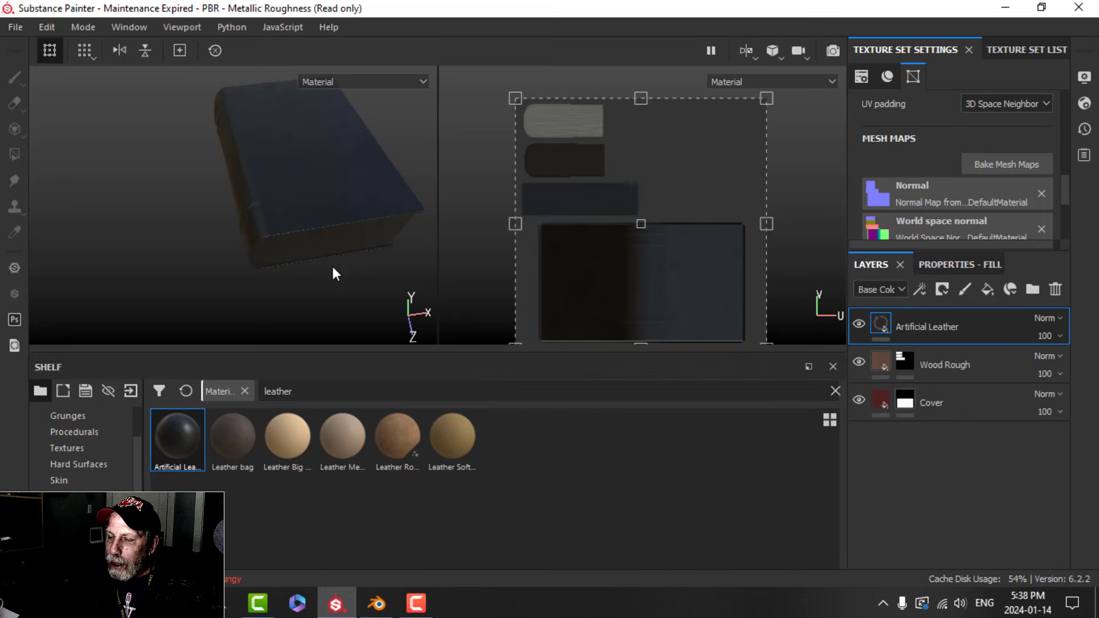
- Add a black mask to the new Artificial Leather layer and add a Paint effect to that mask
click(944, 289)
click(953, 325)
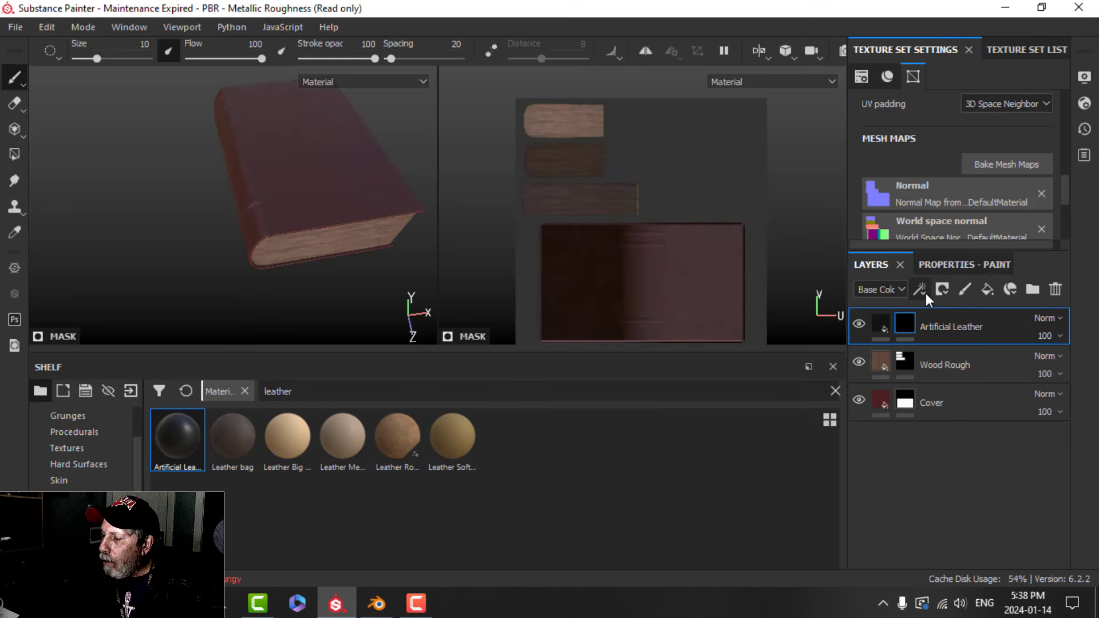
click(920, 290)
click(939, 327)
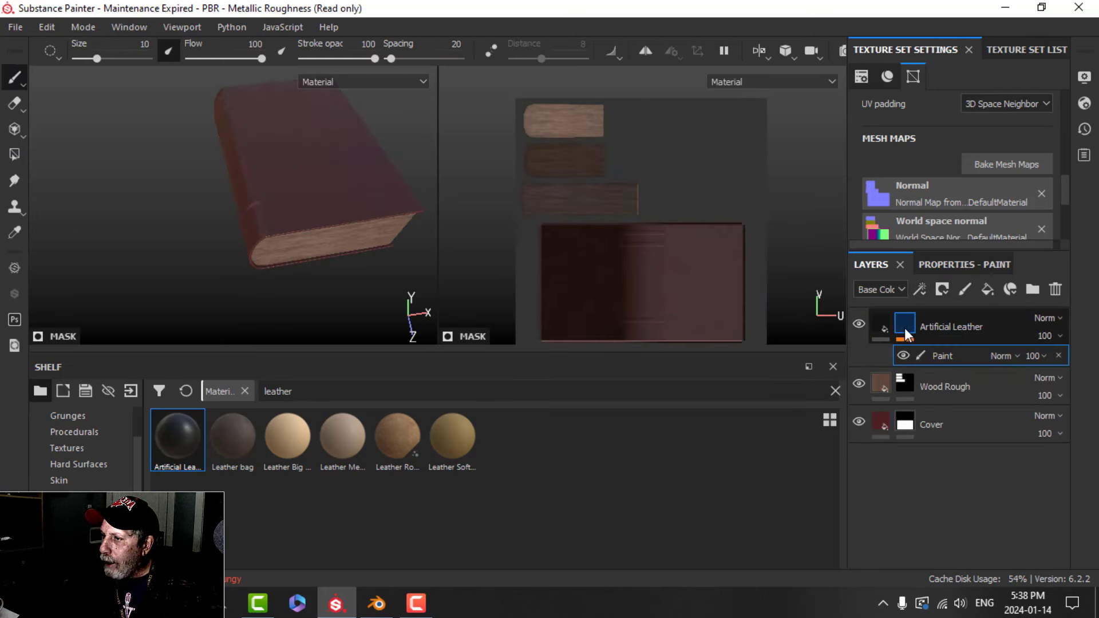
- Search the Alphas shelf for "sq" and choose the solid white square rectangle alpha for painting the mask
scroll(664, 245, up, 1)
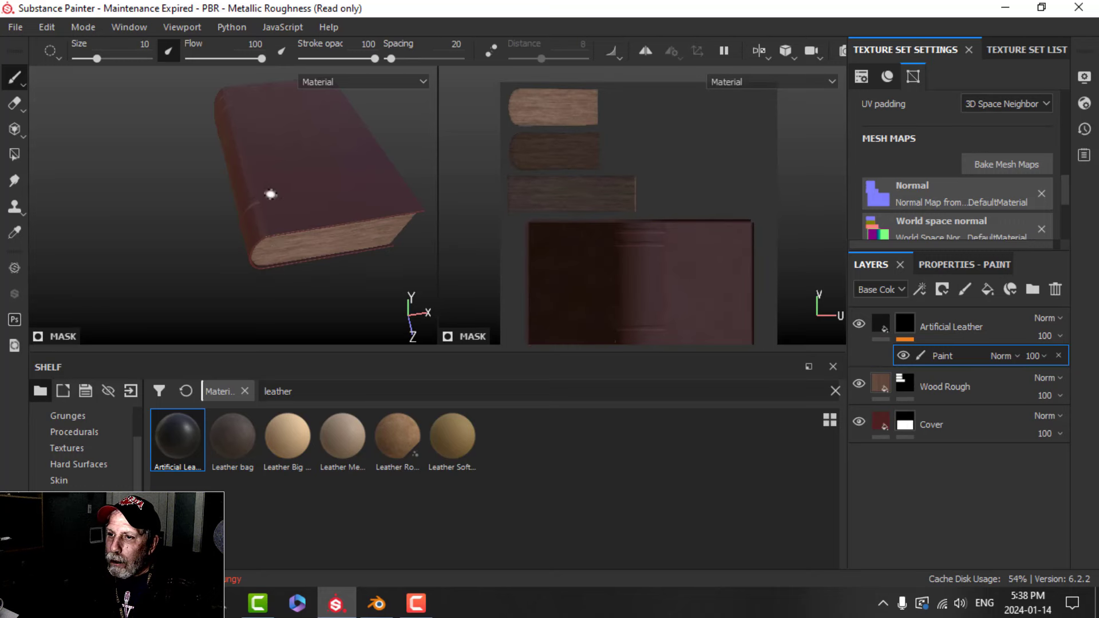
alt+drag(270, 194, 223, 218)
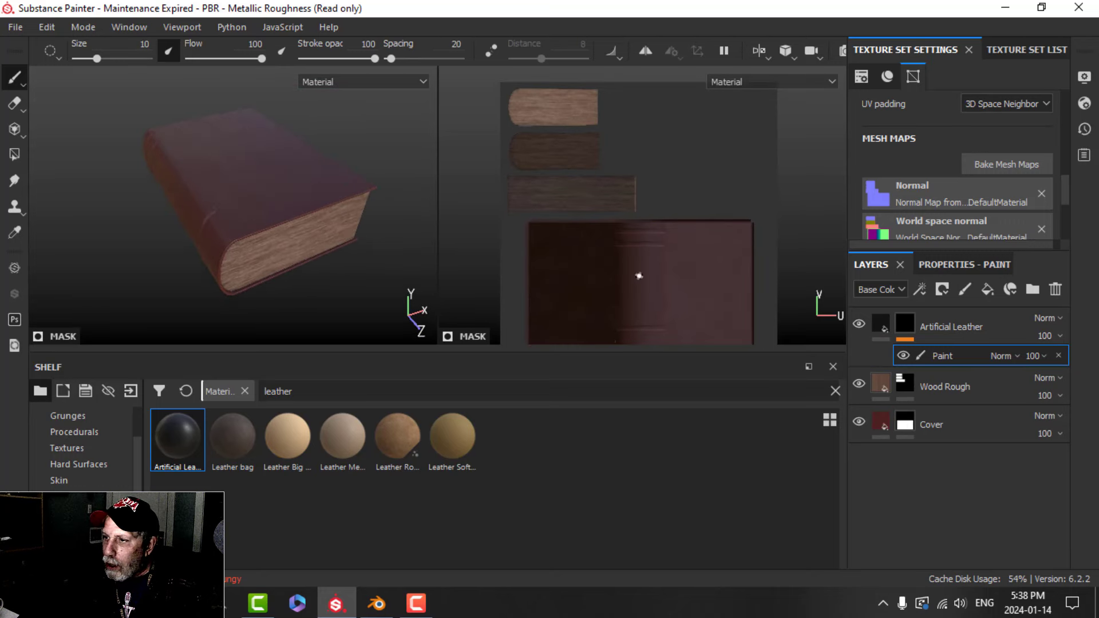
scroll(682, 282, up, 1)
alt+middle_drag(678, 297, 679, 263)
scroll(687, 271, down, 1)
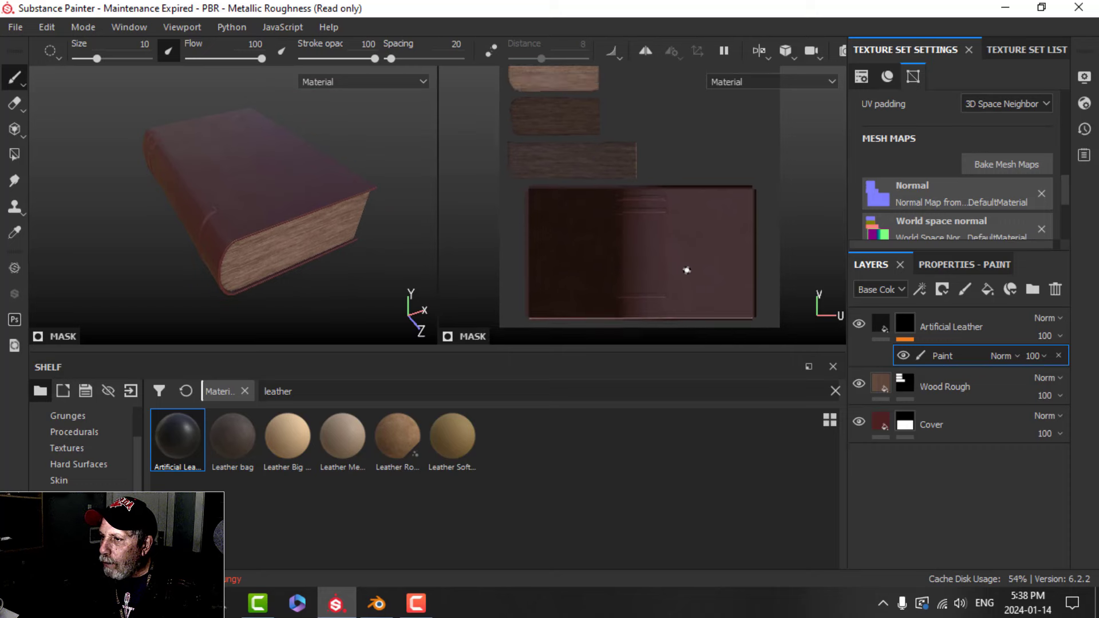
scroll(687, 270, up, 1)
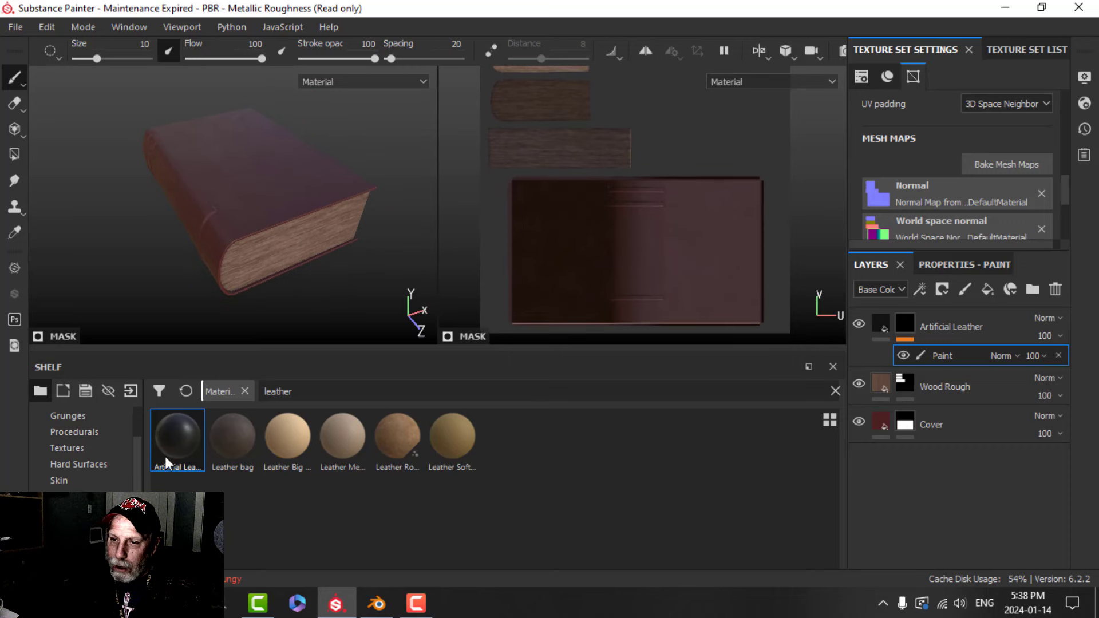
scroll(75, 461, up, 2)
click(73, 449)
click(331, 392)
text(sq)
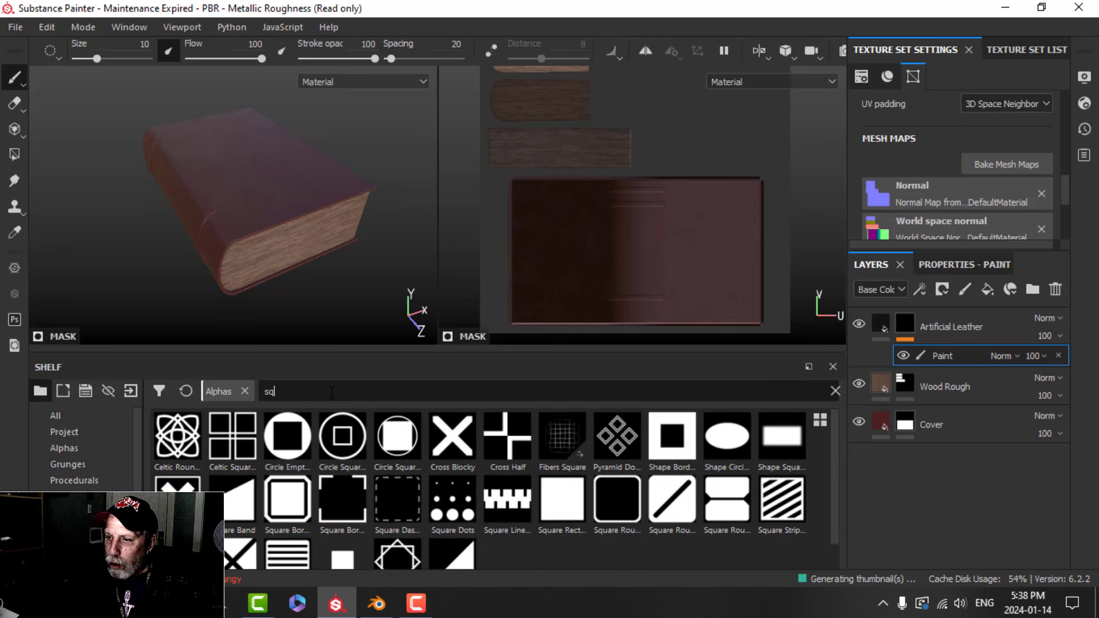
click(561, 501)
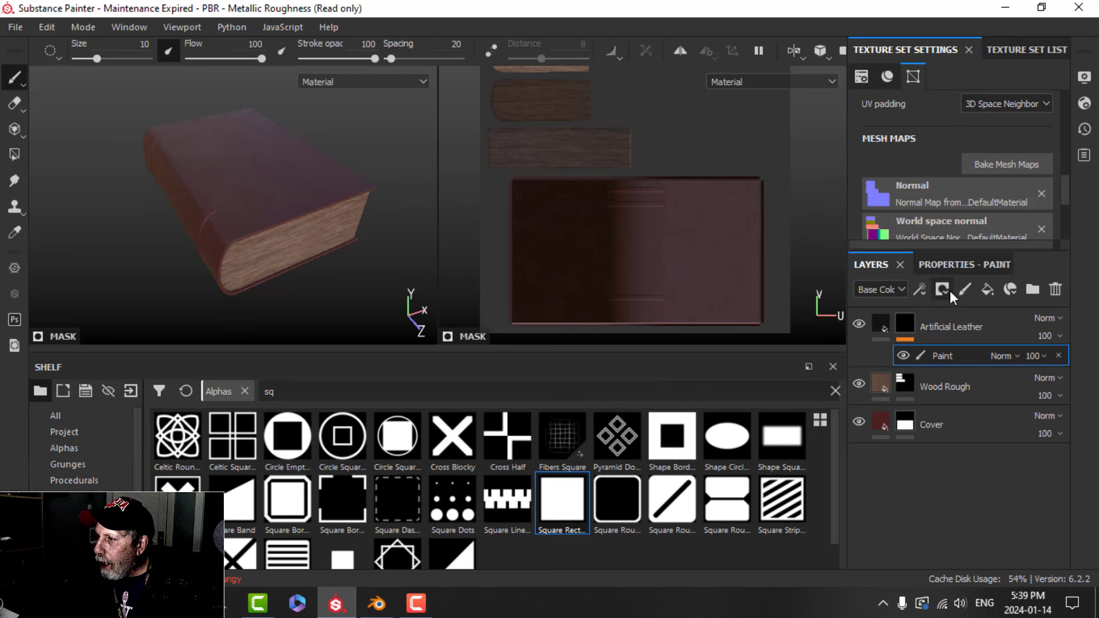
- Set the paint brush's Size Space to Texture
click(967, 265)
scroll(979, 456, down, 6)
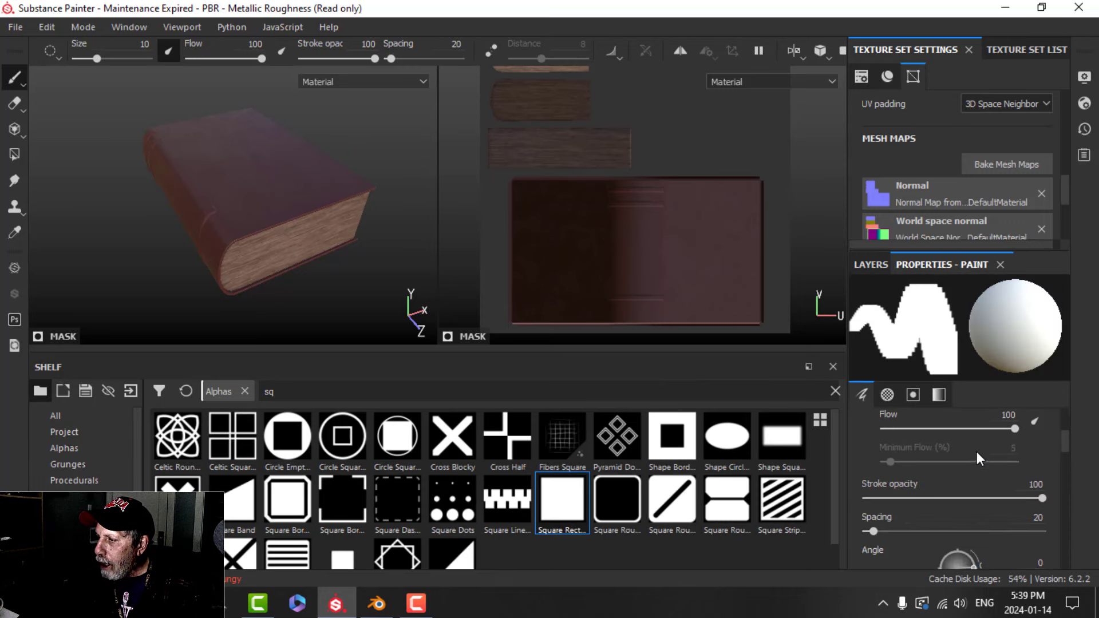
scroll(977, 445, down, 5)
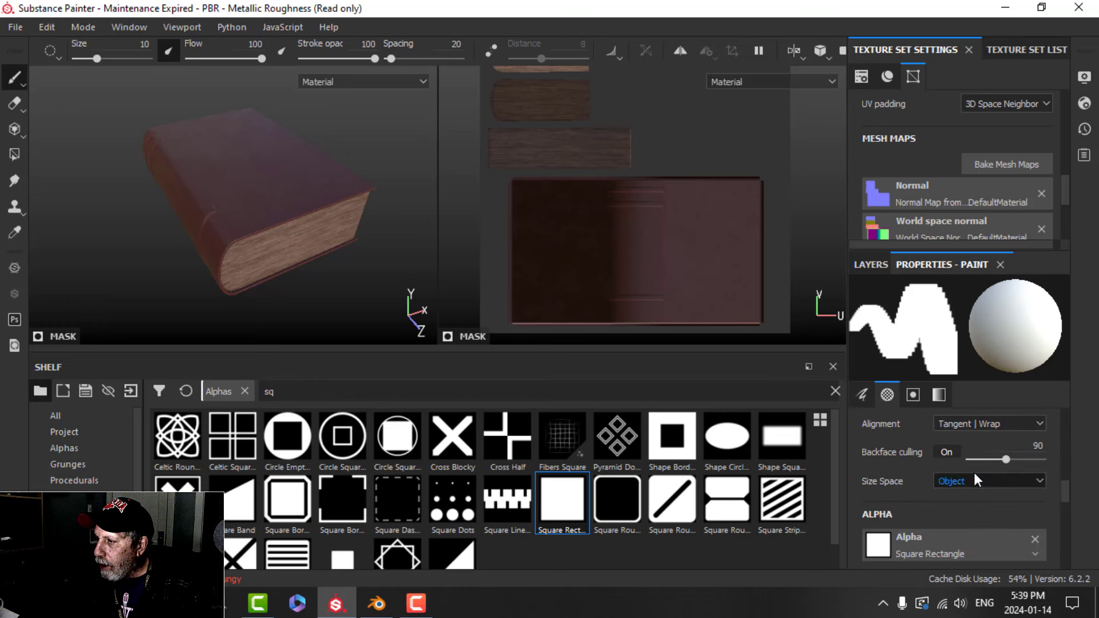
click(959, 480)
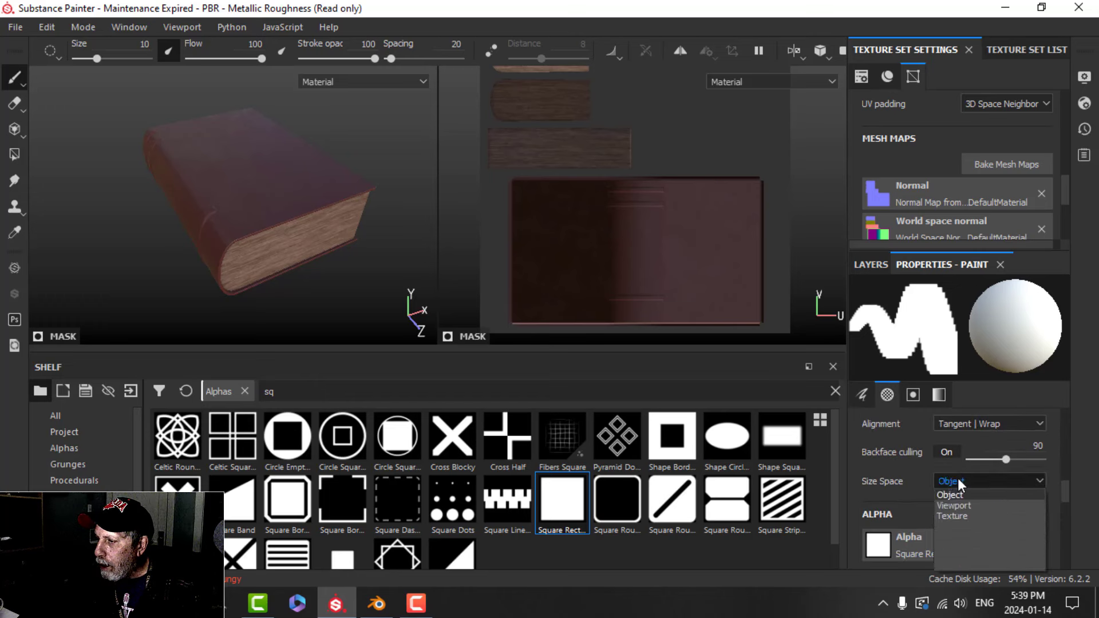
click(959, 514)
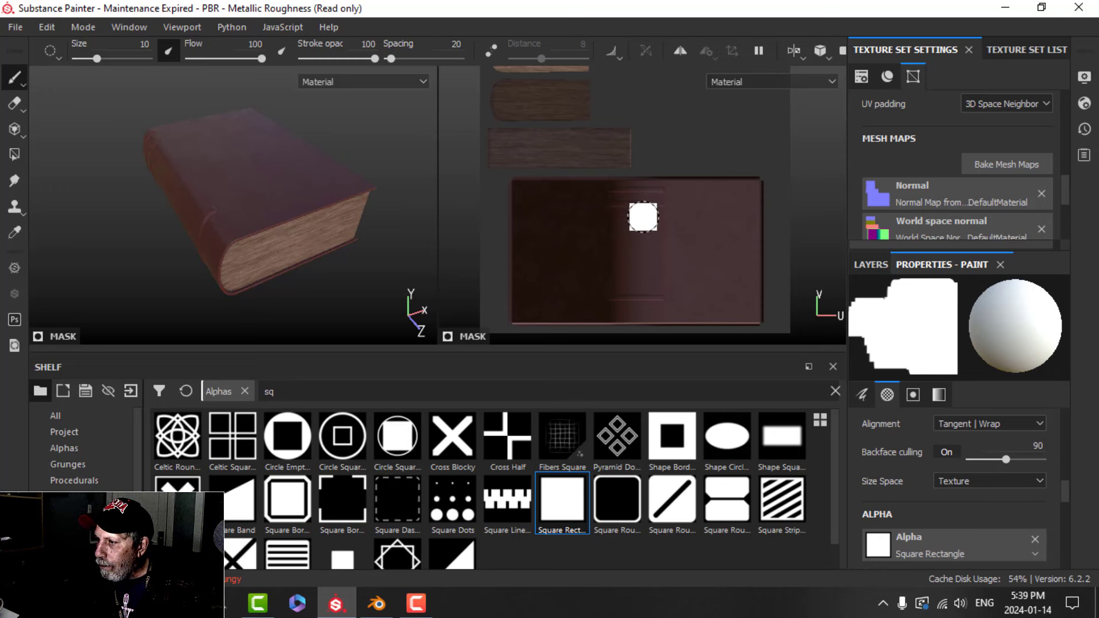
click(969, 424)
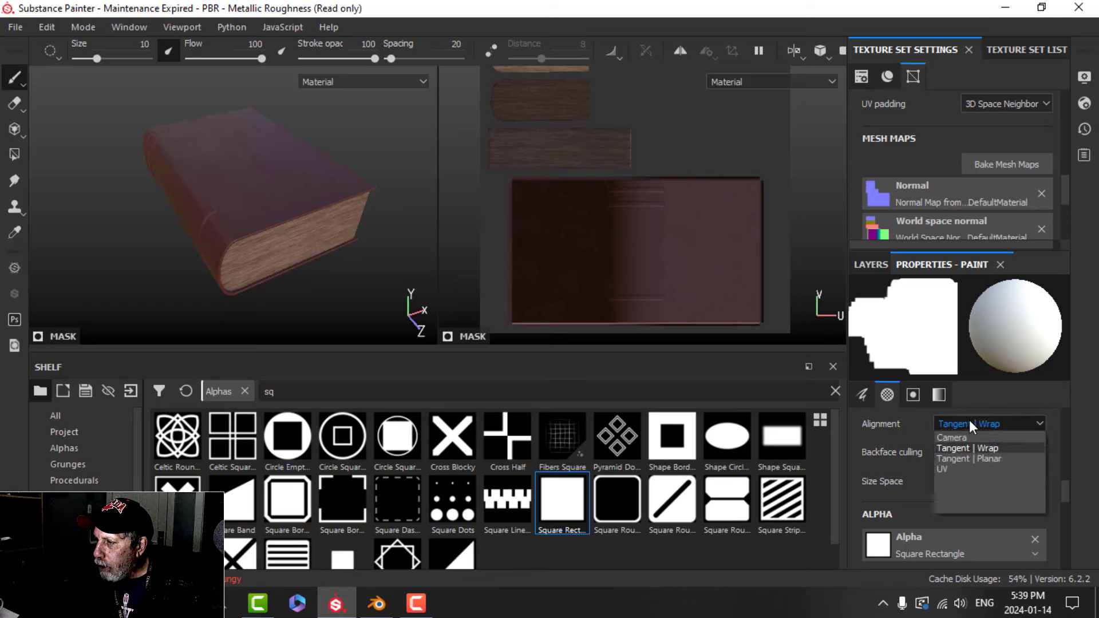
click(956, 466)
click(966, 427)
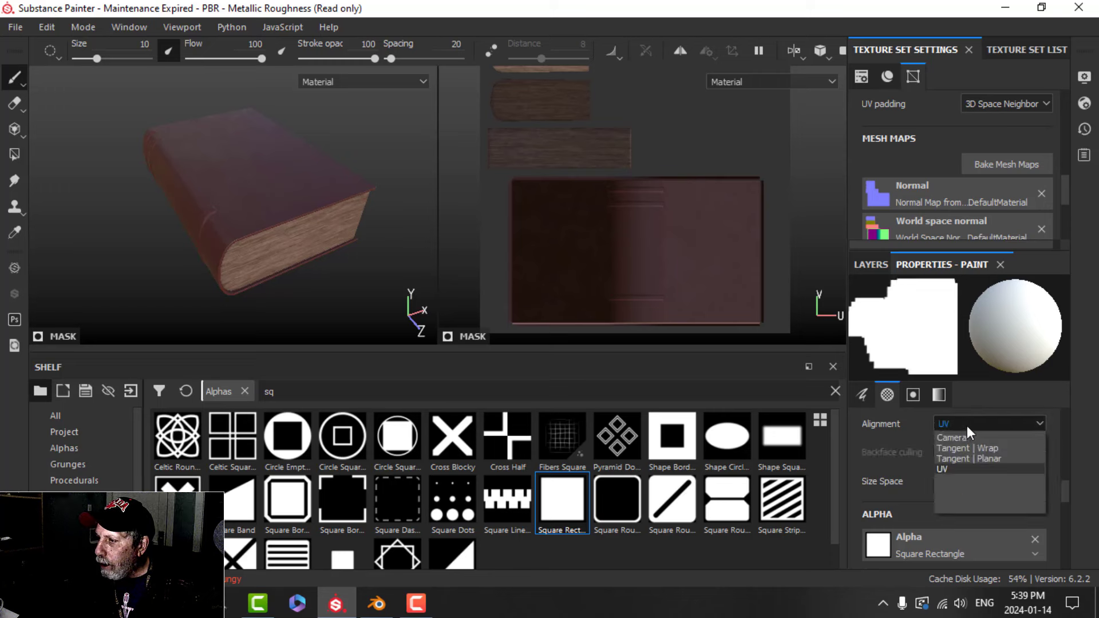
click(973, 444)
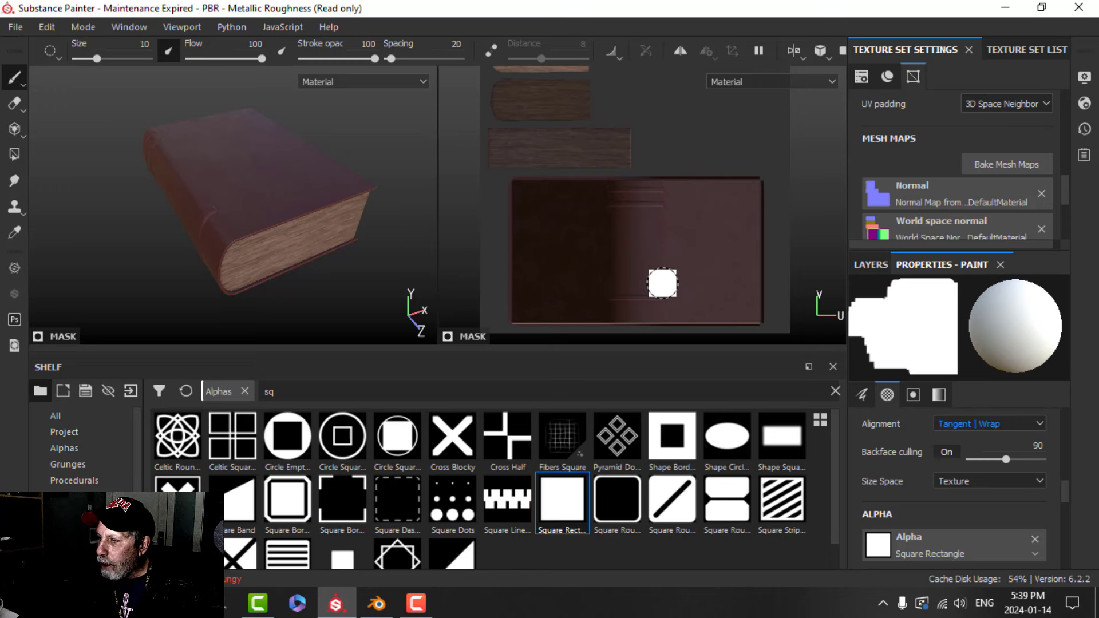
- Try to paint a straight strip along the spine's UV area on the Artificial Leather mask using Tangent | Wrap alignment
scroll(663, 282, up, 2)
scroll(665, 279, down, 2)
alt+middle_drag(665, 280, 651, 247)
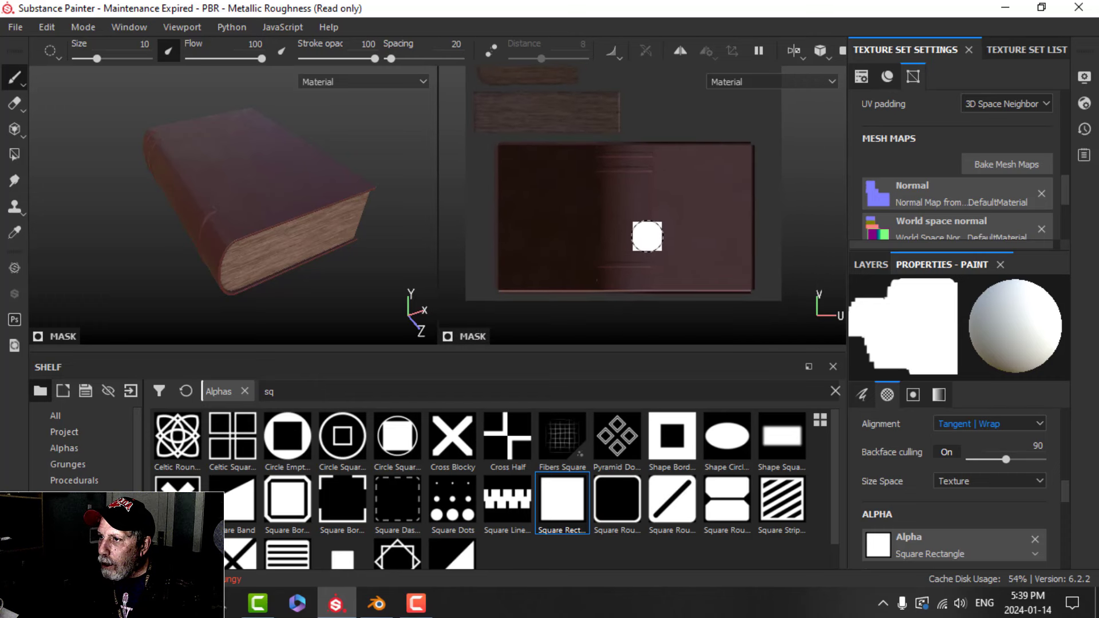
middle_drag(620, 179, 607, 198)
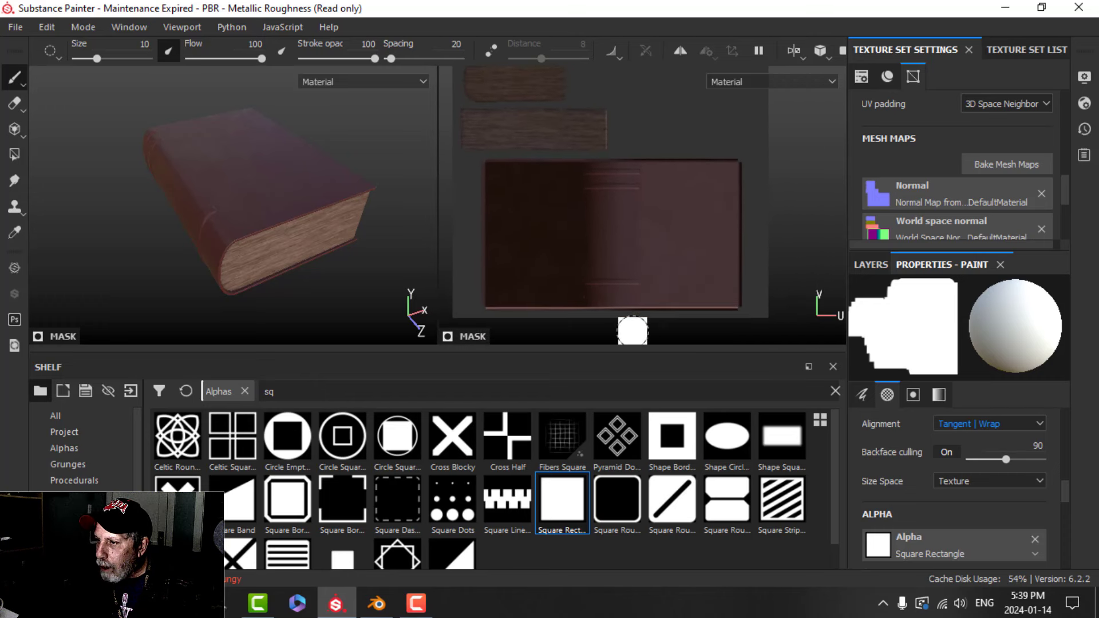
scroll(631, 270, up, 2)
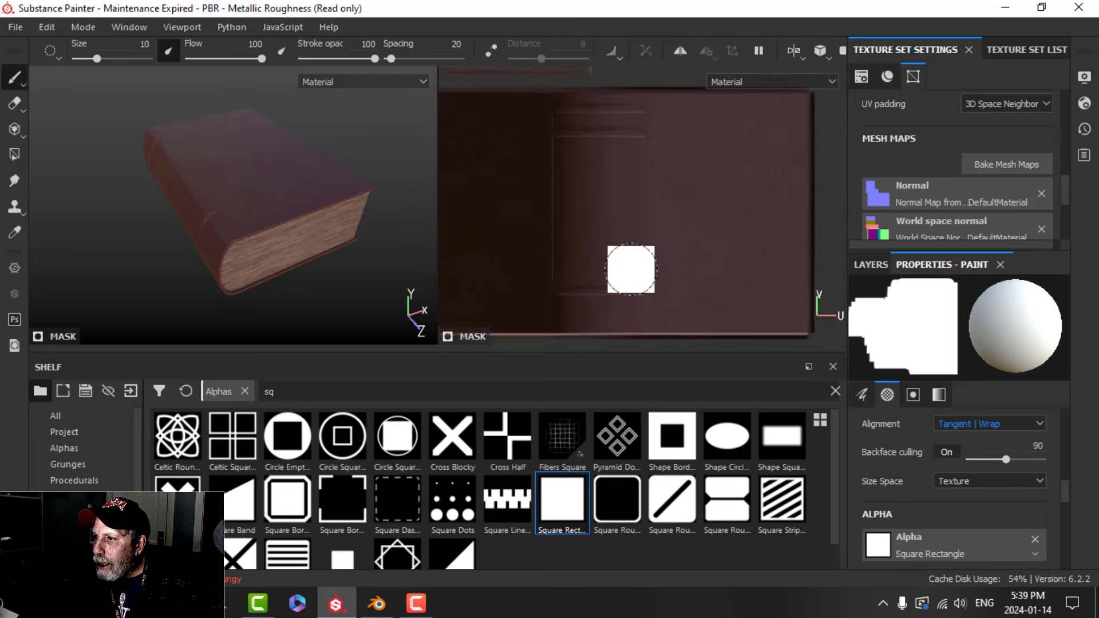
key(Tab)
middle_drag(730, 322, 666, 258)
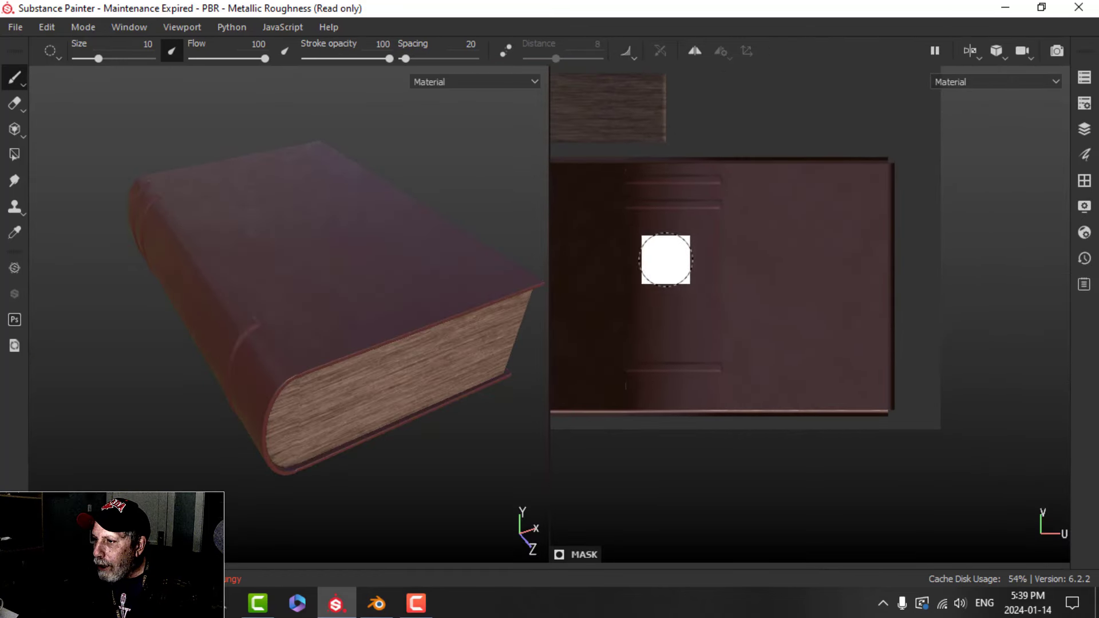
shift+right_drag(833, 279, 807, 285)
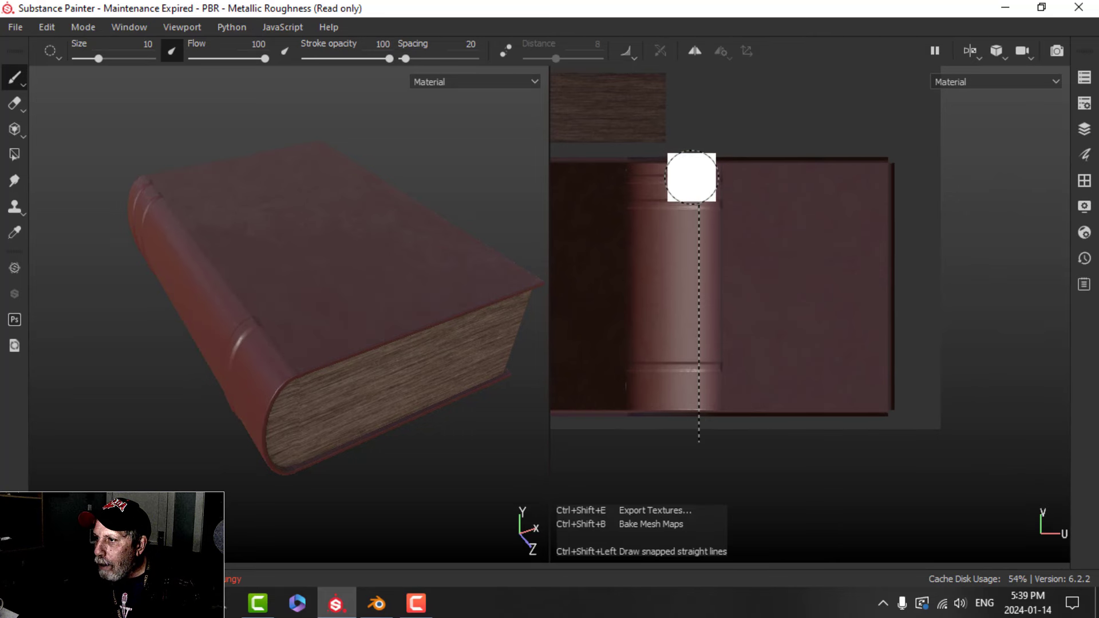
shift+click(691, 172)
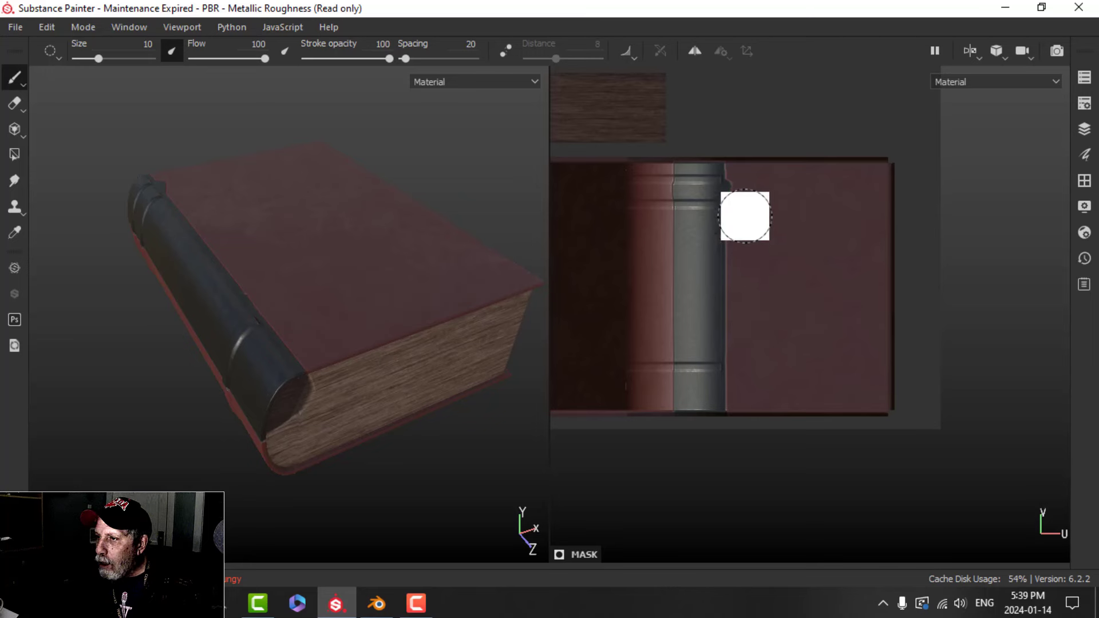
scroll(677, 240, down, 3)
middle_drag(677, 242, 760, 319)
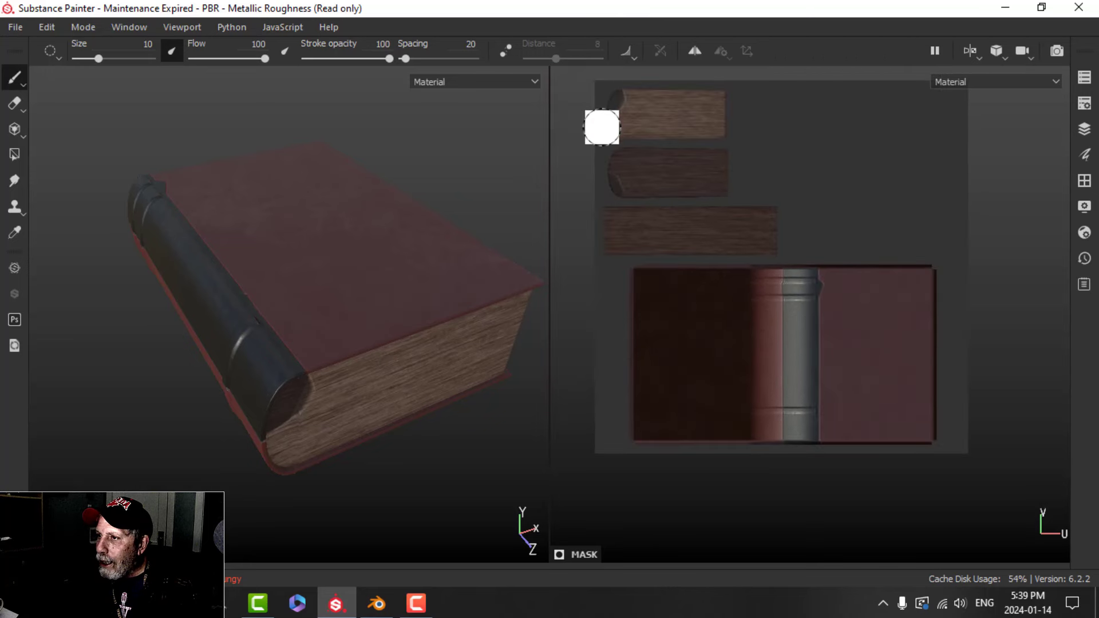
key(ctrl+z)
- Set the paint brush's alignment to UV
key(Tab)
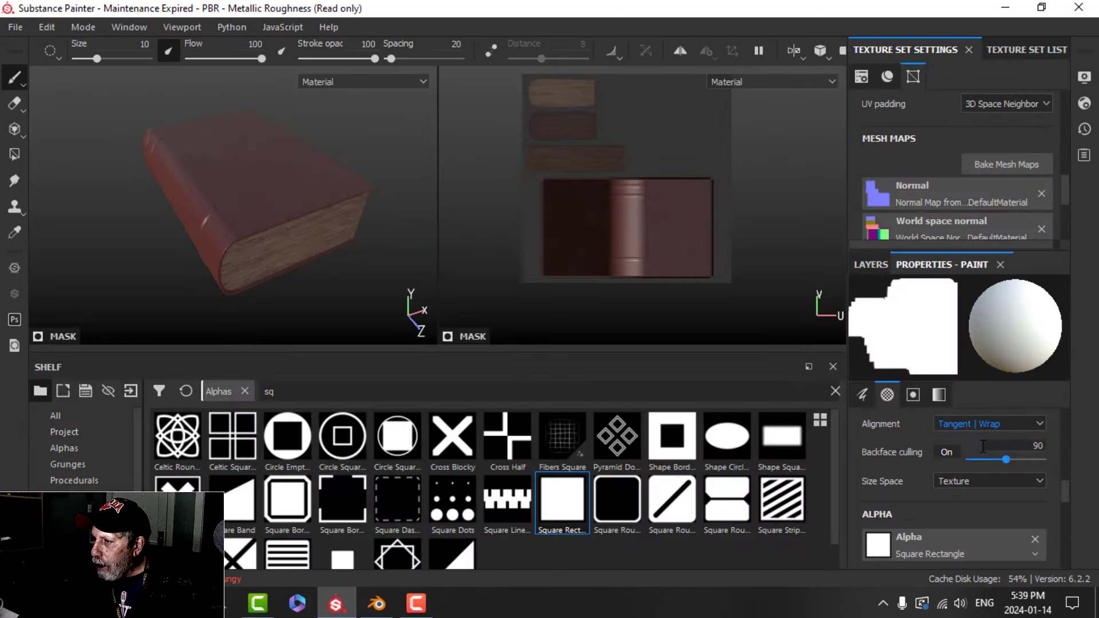
click(981, 420)
click(961, 468)
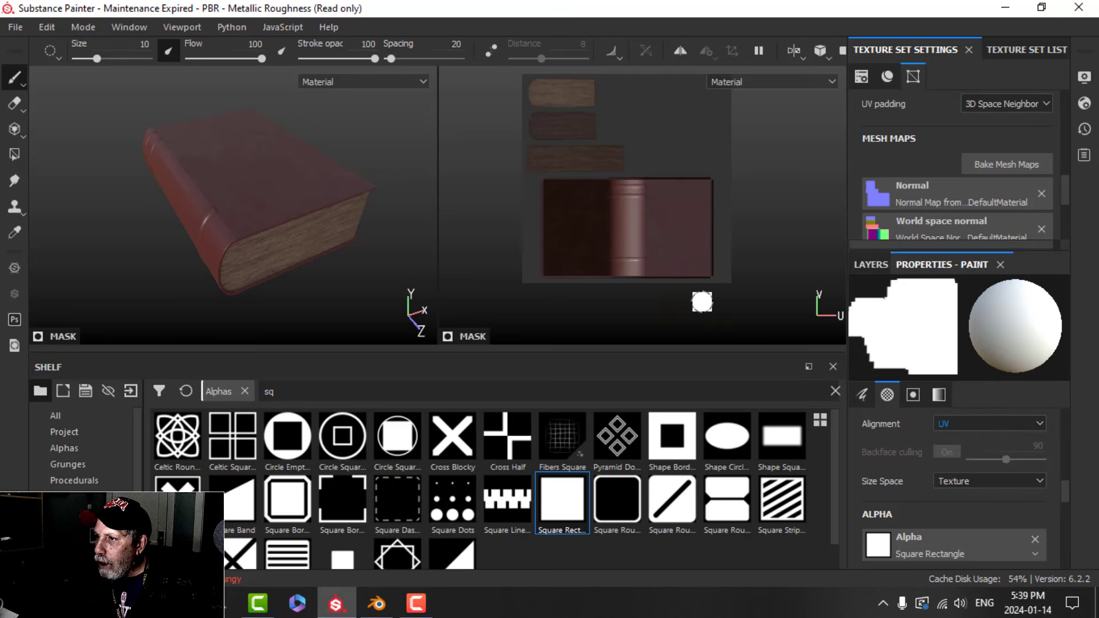
- Try to cover the spine's UV area with two straight strips side by side on the Artificial Leather mask
key(Tab)
mouse_move(834, 392)
middle_down()
mouse_move(775, 353)
mouse_move(751, 358)
mouse_move(866, 370)
middle_up()
scroll(842, 370, up, 2)
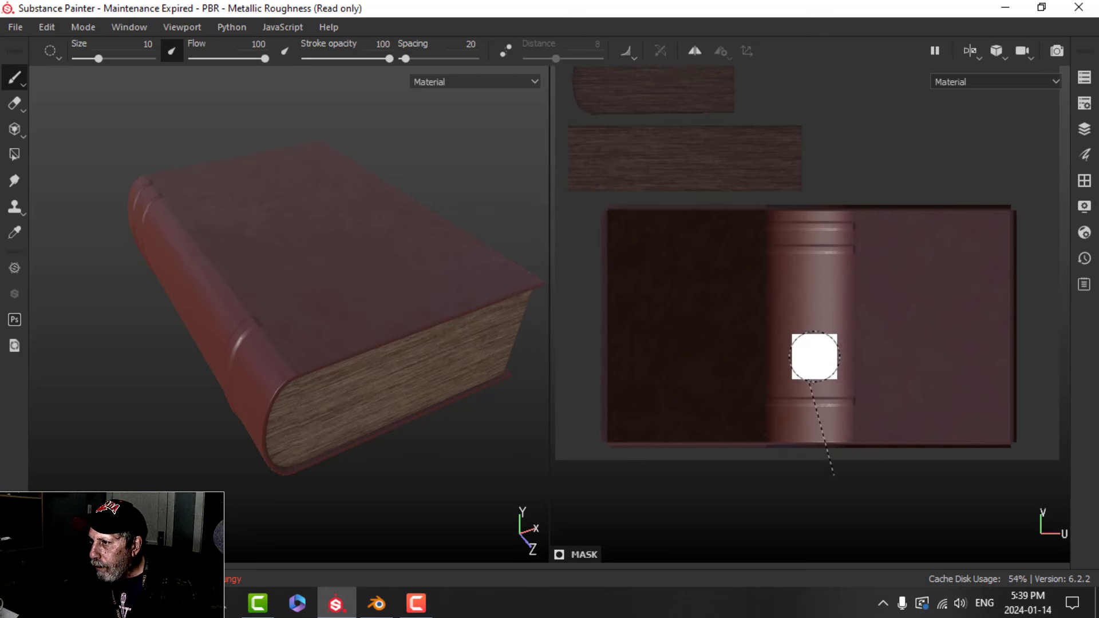
key(ctrl+shift)
ctrl+shift+click(817, 197)
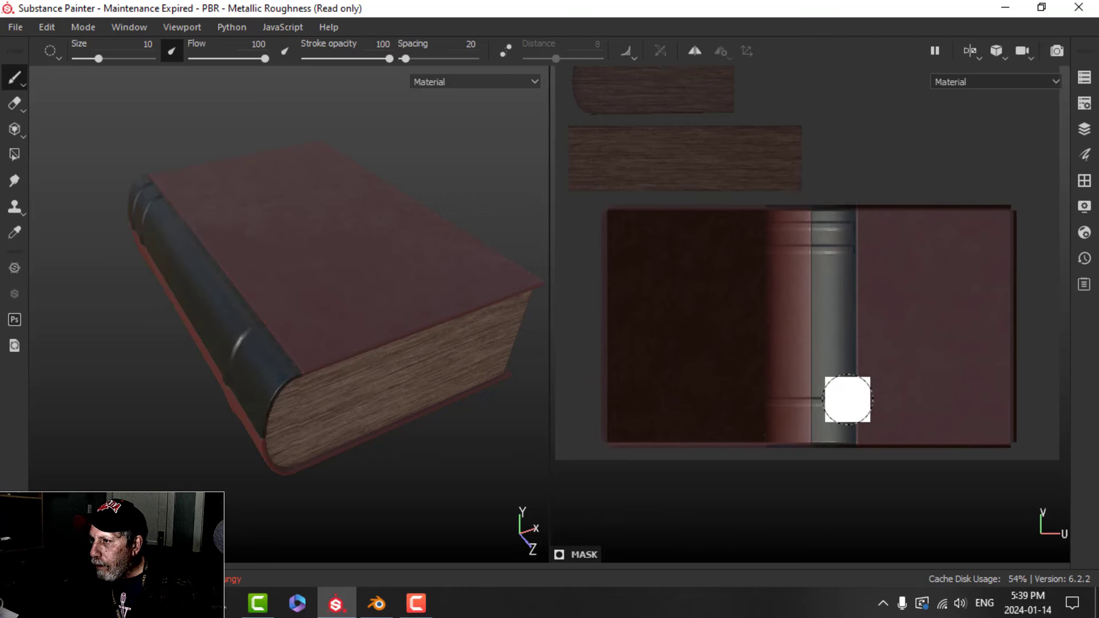
scroll(846, 445, down, 3)
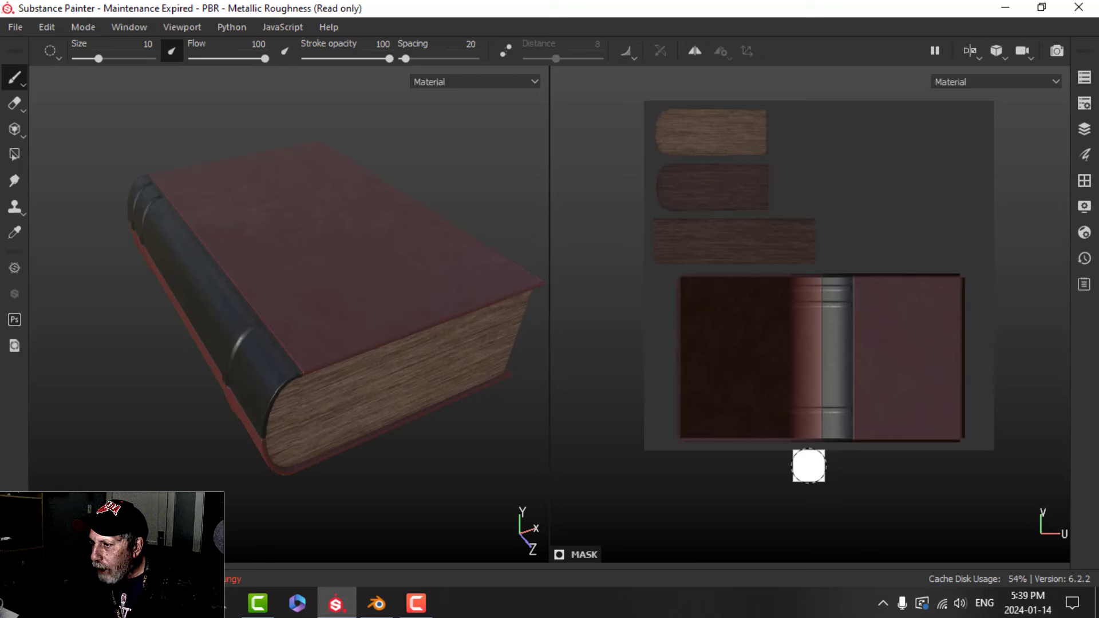
ctrl+shift+click(805, 283)
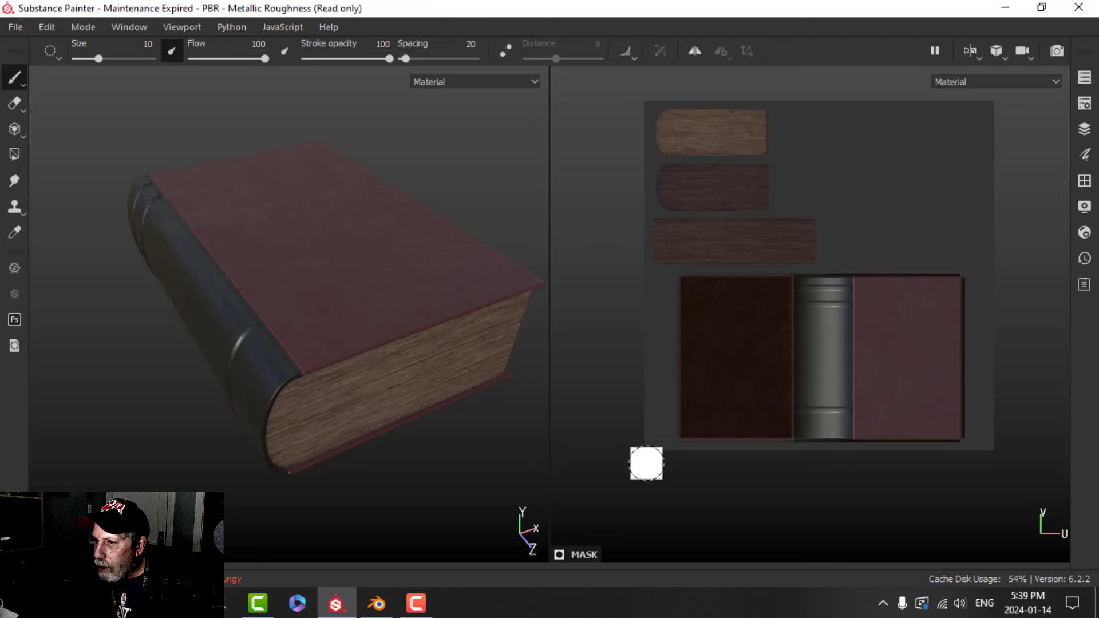
- Try to widen the leather spine slightly toward the lighter cover half with another straight strip
mouse_move(289, 413)
alt+mouse_down()
mouse_move(267, 321)
mouse_move(209, 358)
mouse_move(250, 387)
mouse_move(268, 375)
mouse_move(247, 394)
alt+mouse_up()
scroll(247, 394, up, 4)
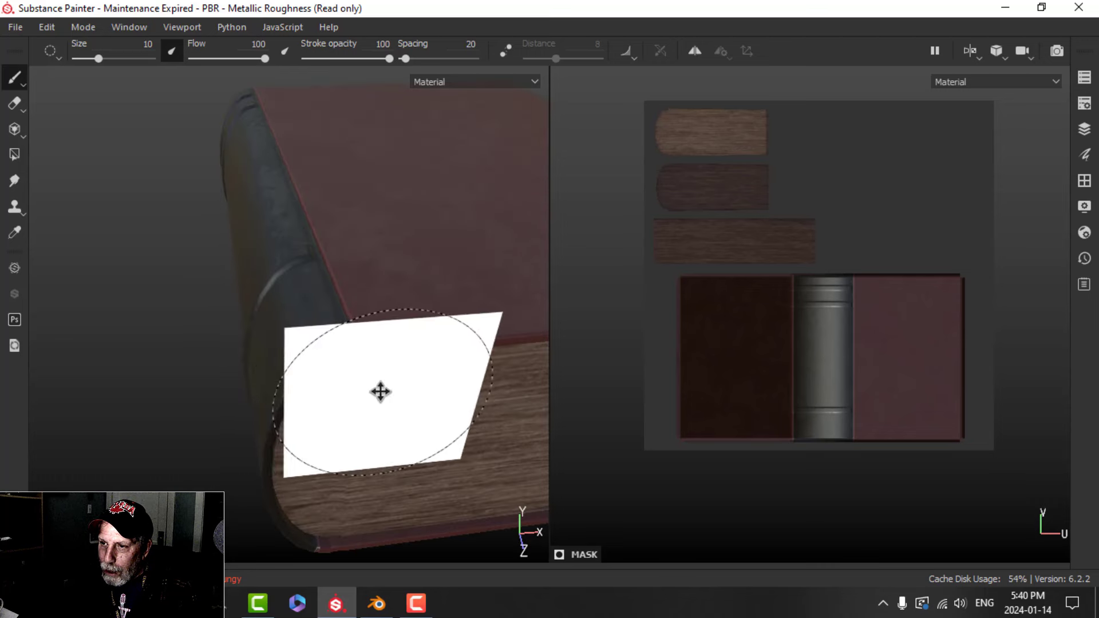
alt+drag(380, 393, 358, 301)
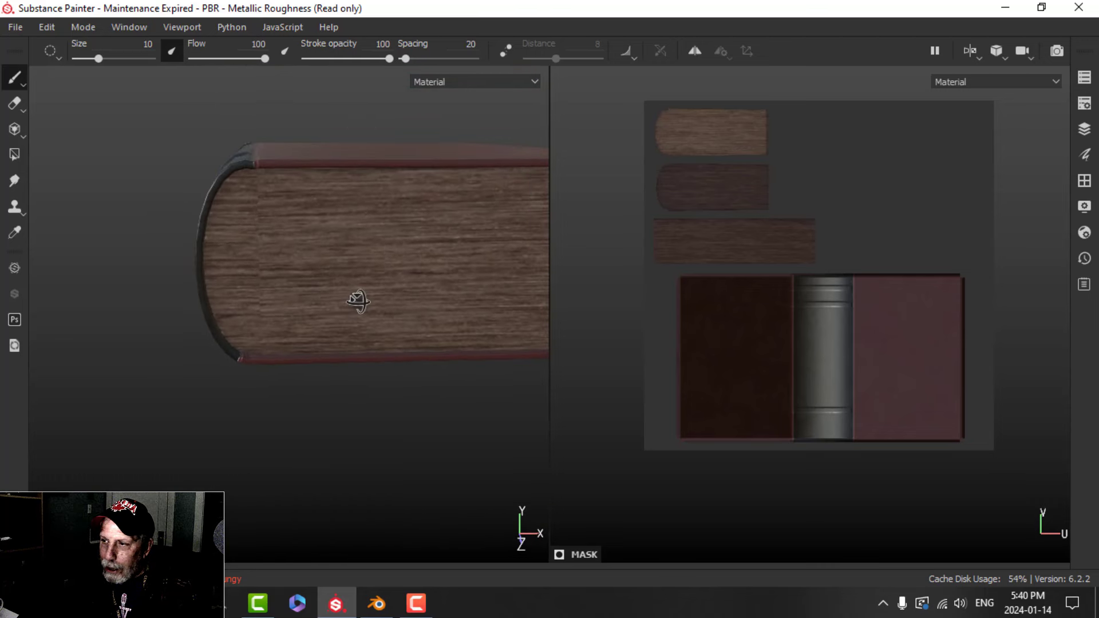
scroll(859, 473, down, 1)
scroll(830, 470, up, 3)
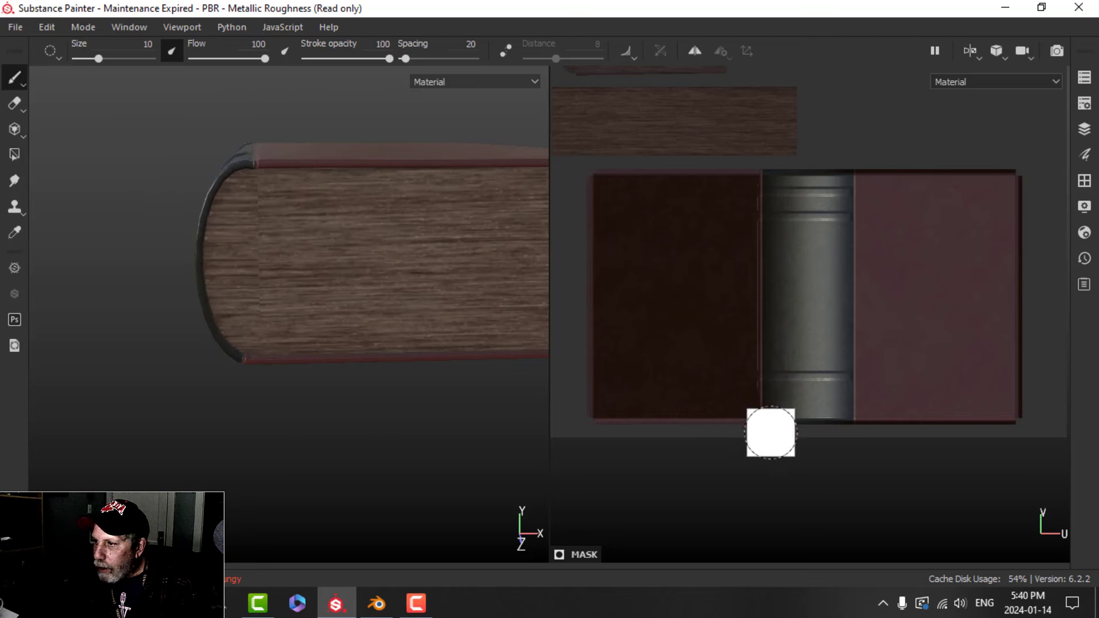
click(836, 451)
ctrl+shift+click(823, 165)
- Examine the leather's edges around the end of the spine, and undo all the strips painted on the mask
alt+drag(337, 337, 321, 312)
scroll(336, 200, up, 4)
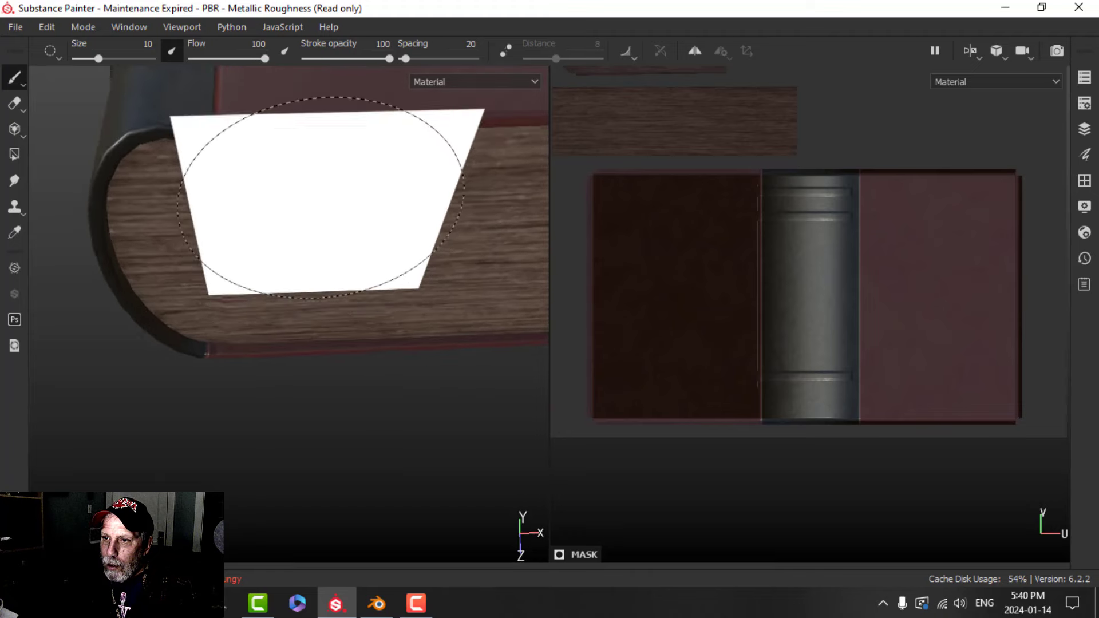
scroll(344, 212, down, 2)
alt+middle_drag(366, 241, 353, 360)
scroll(358, 339, up, 2)
scroll(364, 275, up, 2)
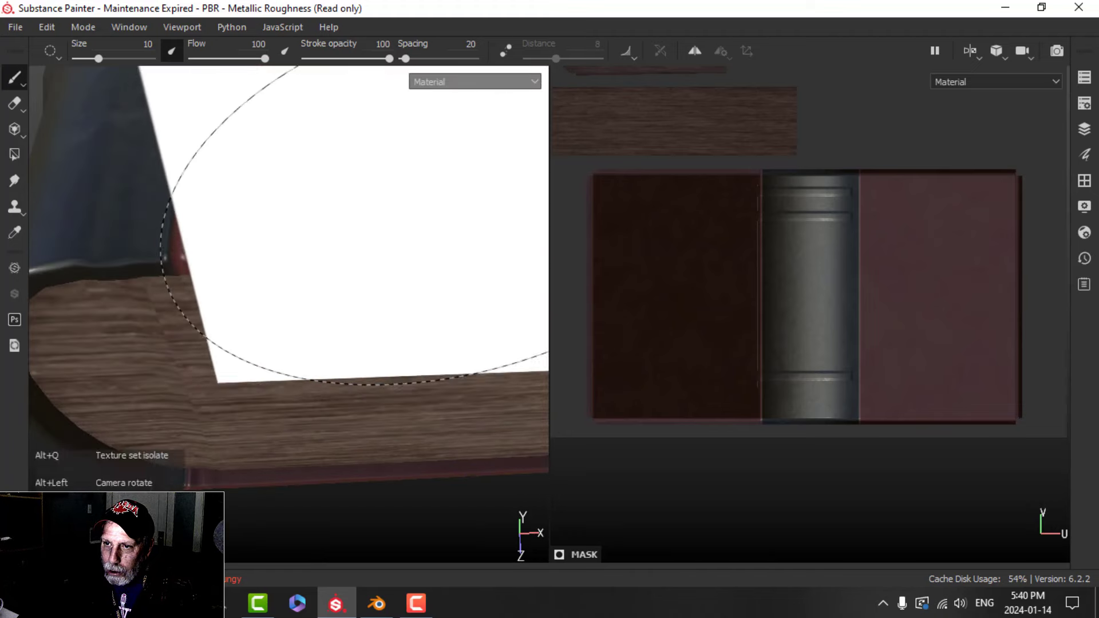
alt+scroll(455, 278, down, 3)
mouse_move(459, 286)
alt+mouse_down()
mouse_move(460, 381)
mouse_move(451, 361)
alt+mouse_up()
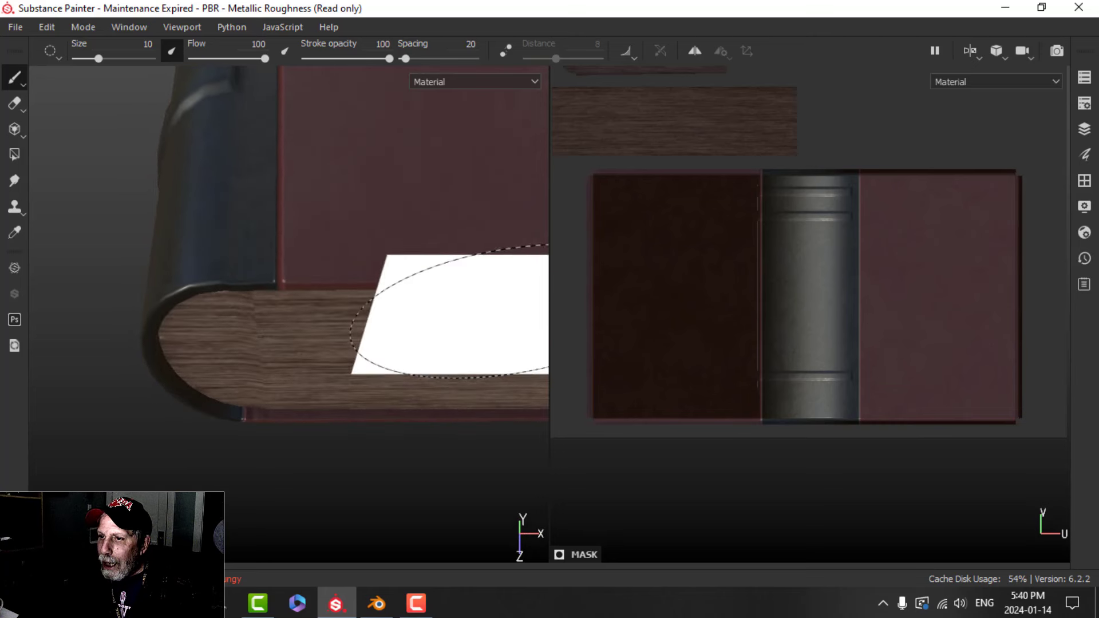
key(ctrl+z)
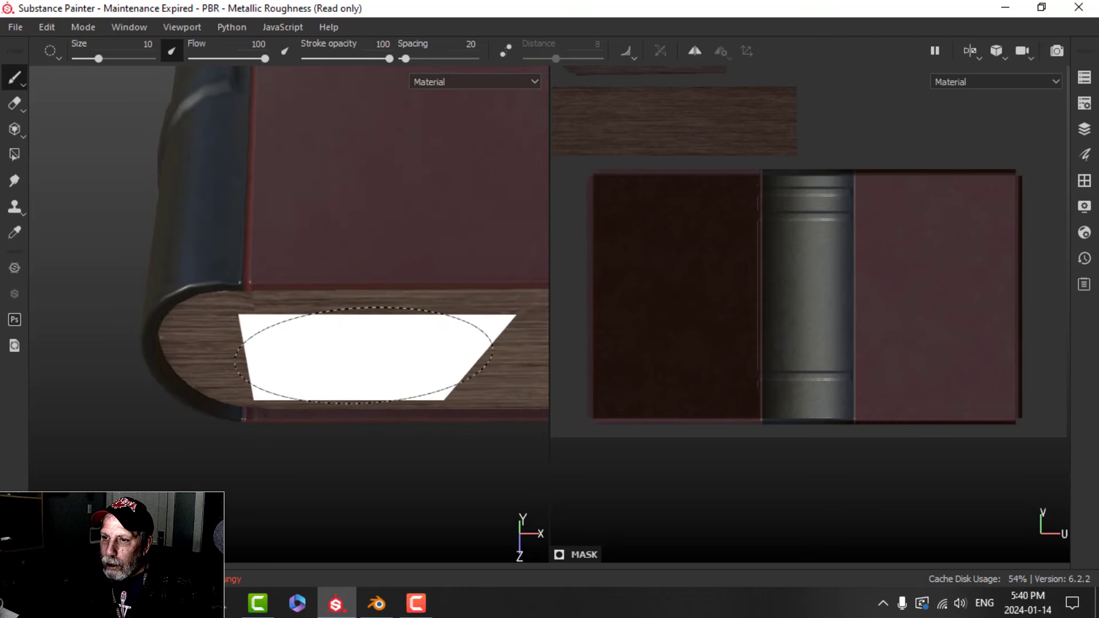
key(ctrl+z)
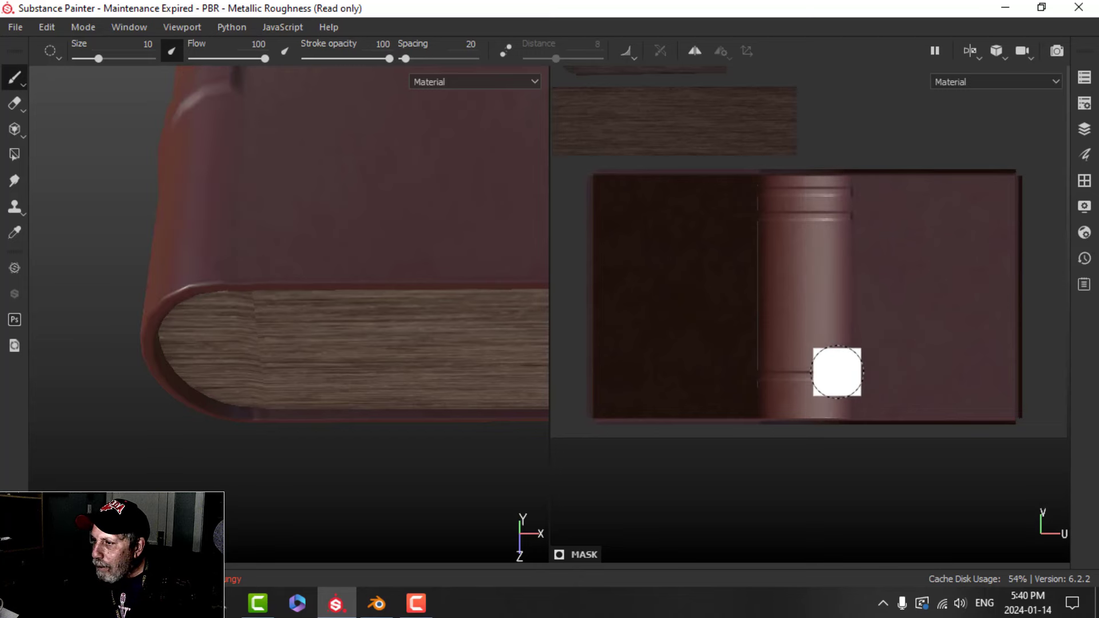
- Check the Artificial Leather layer's fill properties and make its mask active for painting
key(Tab)
click(869, 265)
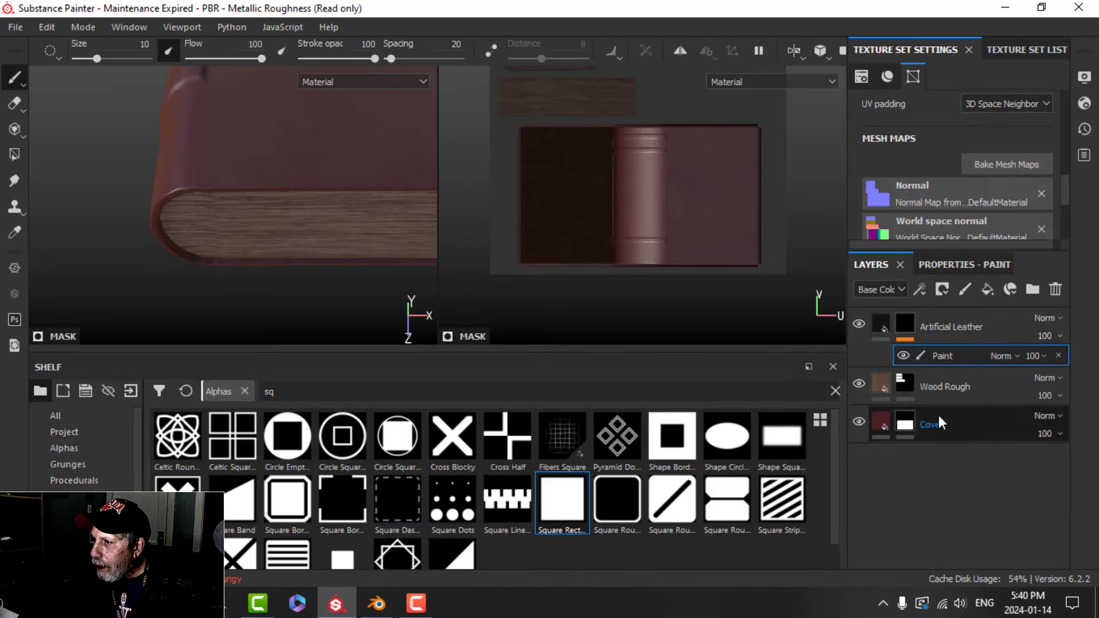
click(911, 321)
click(937, 265)
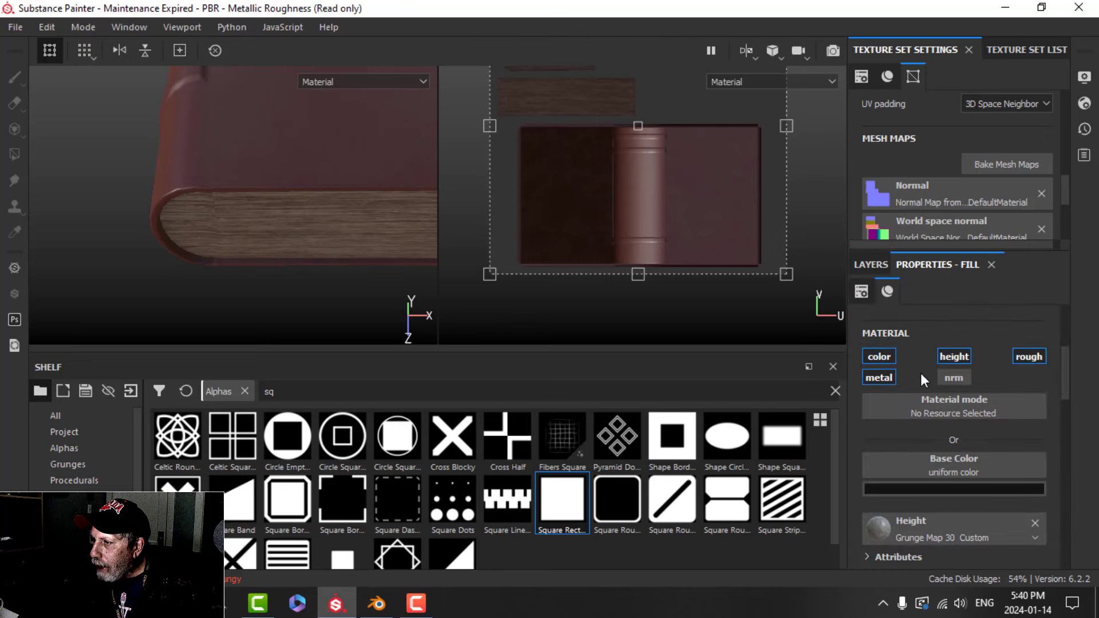
click(870, 265)
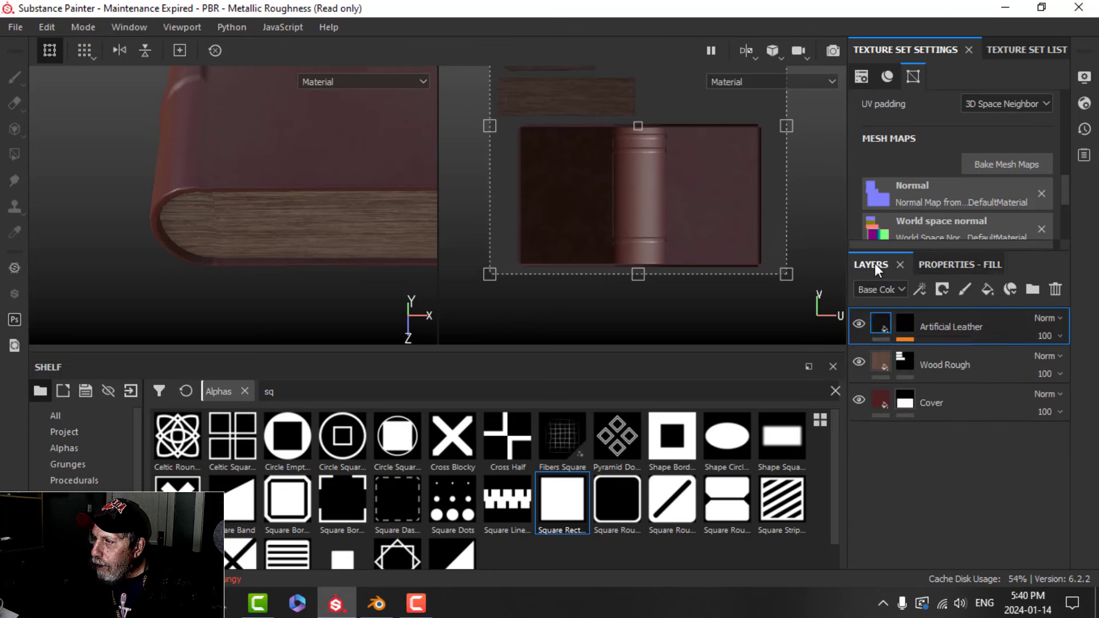
click(965, 289)
- Paint two straight strips side by side on the Artificial Leather mask to cover the full width of the spine
key(Tab)
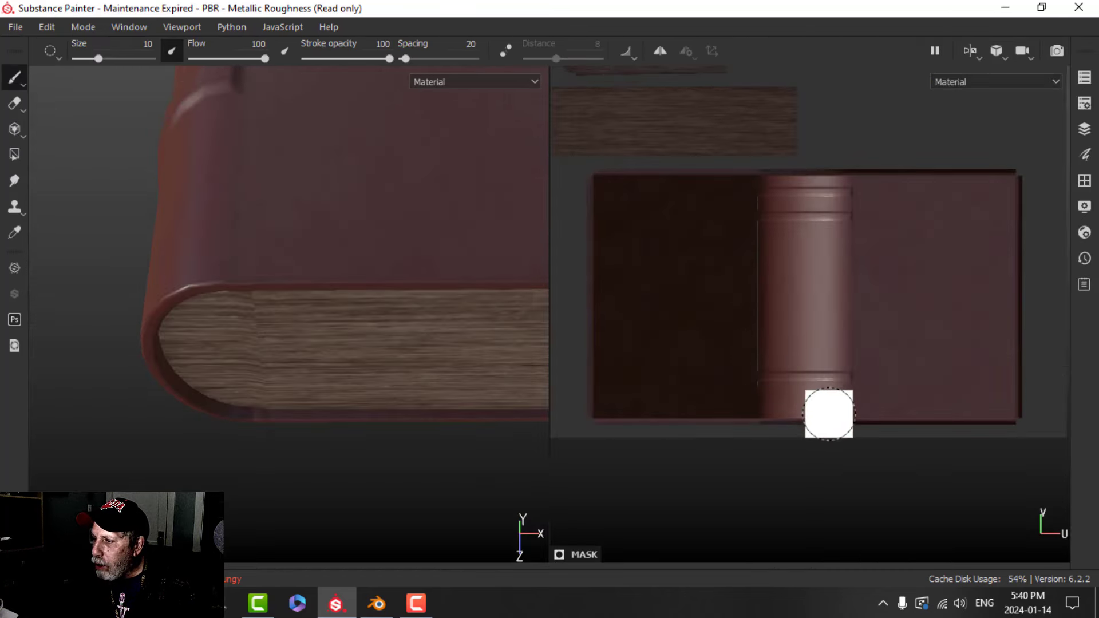
alt+middle_drag(842, 408, 734, 374)
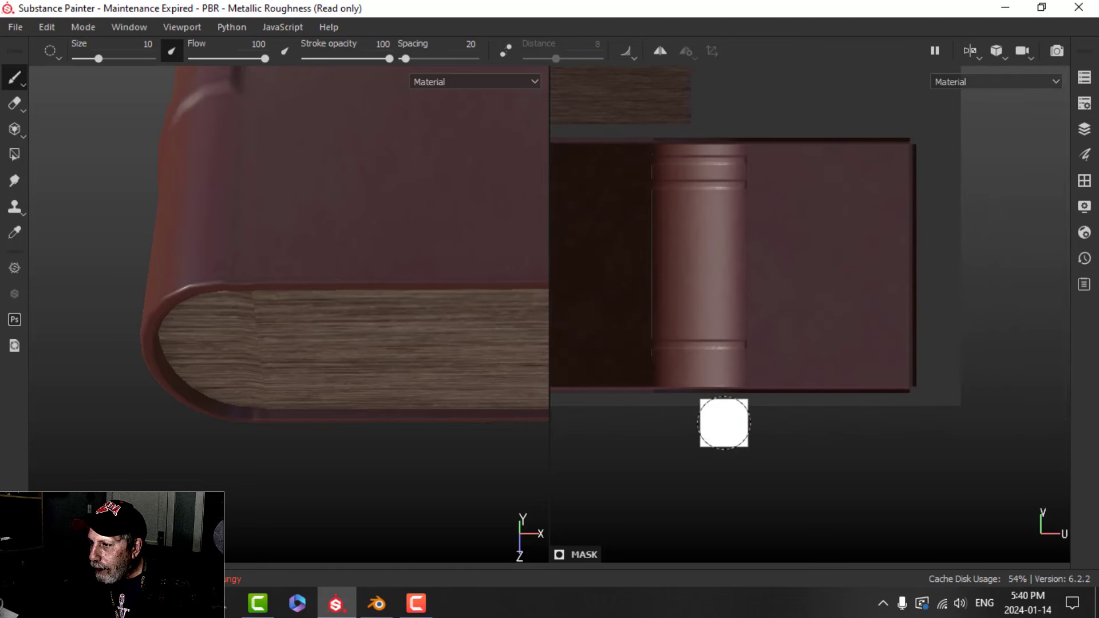
click(722, 421)
shift+click(721, 155)
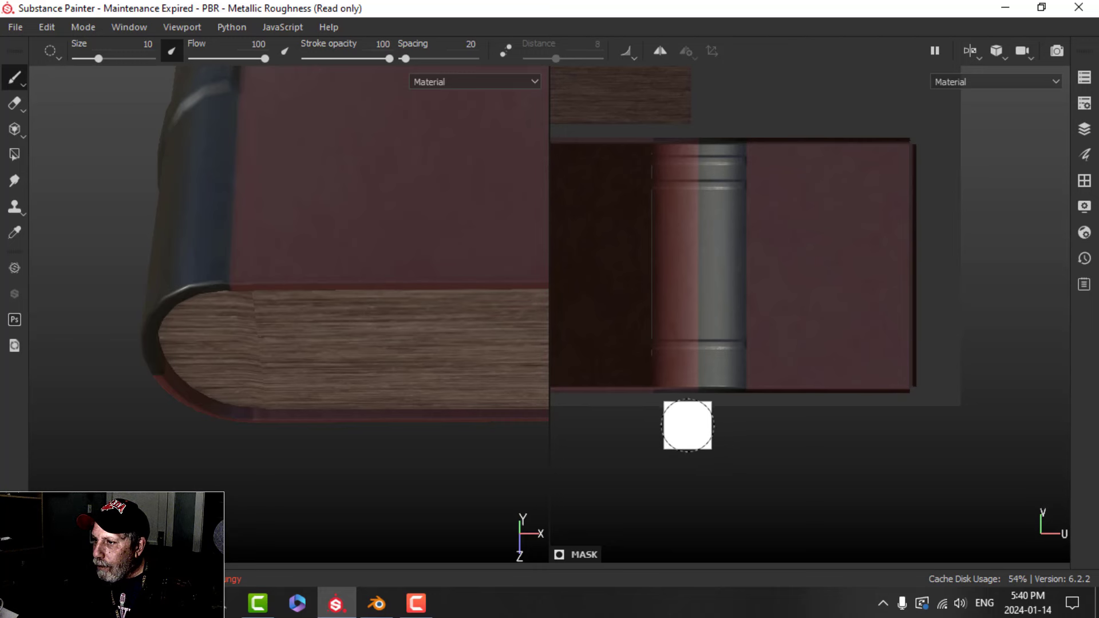
click(673, 401)
shift+click(678, 147)
mouse_move(393, 381)
alt+mouse_down()
mouse_move(294, 221)
mouse_move(380, 188)
mouse_move(307, 341)
mouse_move(386, 368)
mouse_move(387, 338)
alt+mouse_up()
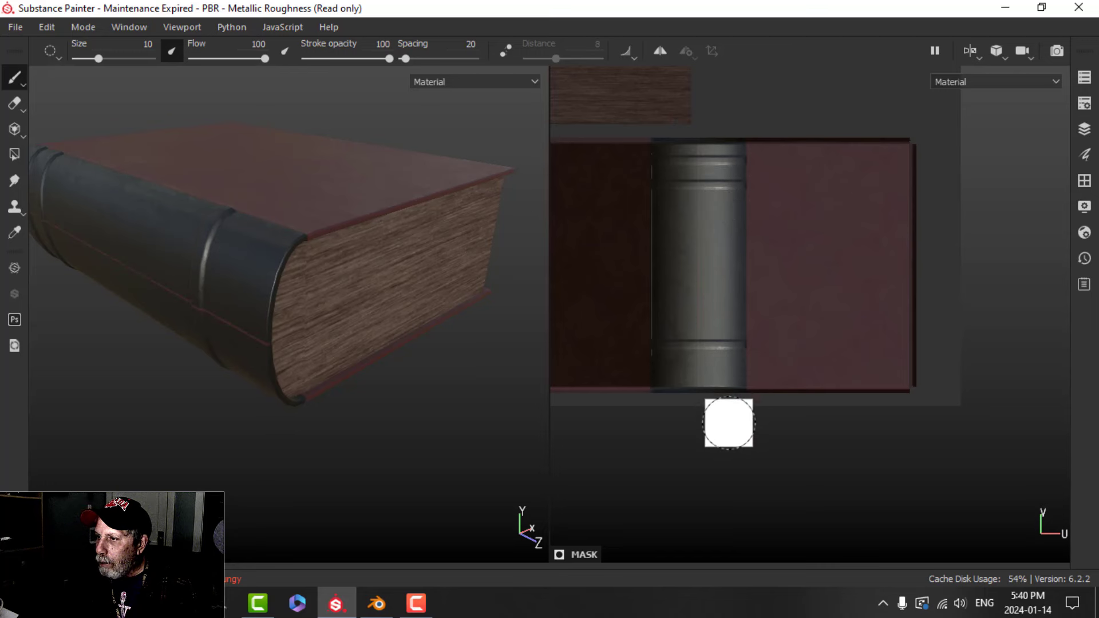
- Paint a straight strip on the leather mask along the spine's edge to extend the leather onto the lighter cover half
click(708, 429)
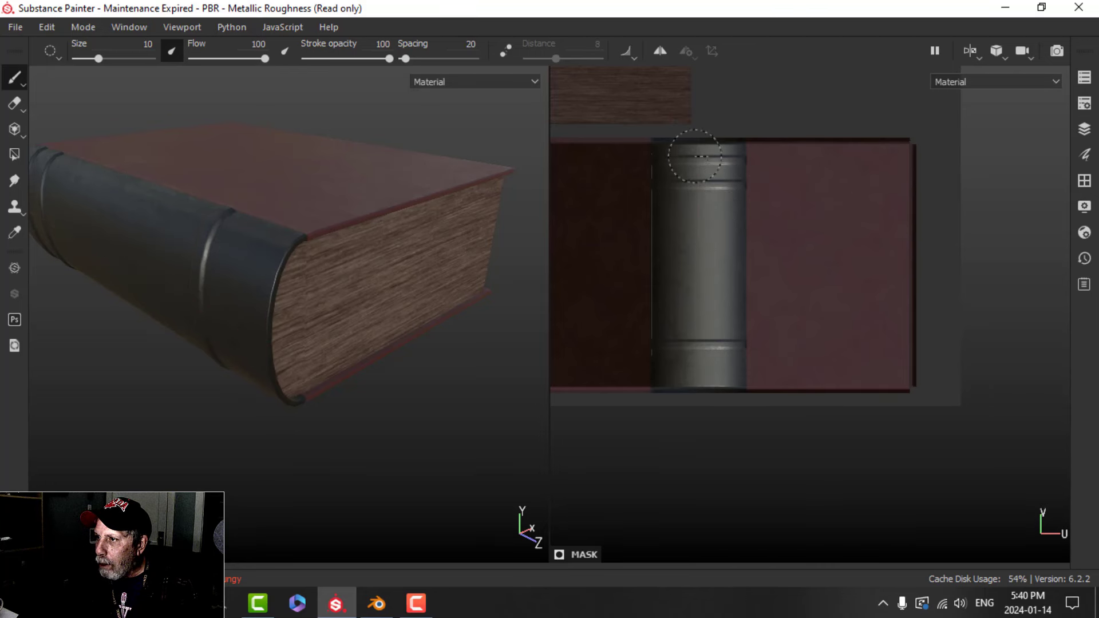
mouse_move(282, 245)
alt+mouse_down()
mouse_move(279, 282)
mouse_move(365, 191)
mouse_move(412, 166)
mouse_move(319, 290)
mouse_move(437, 237)
alt+mouse_up()
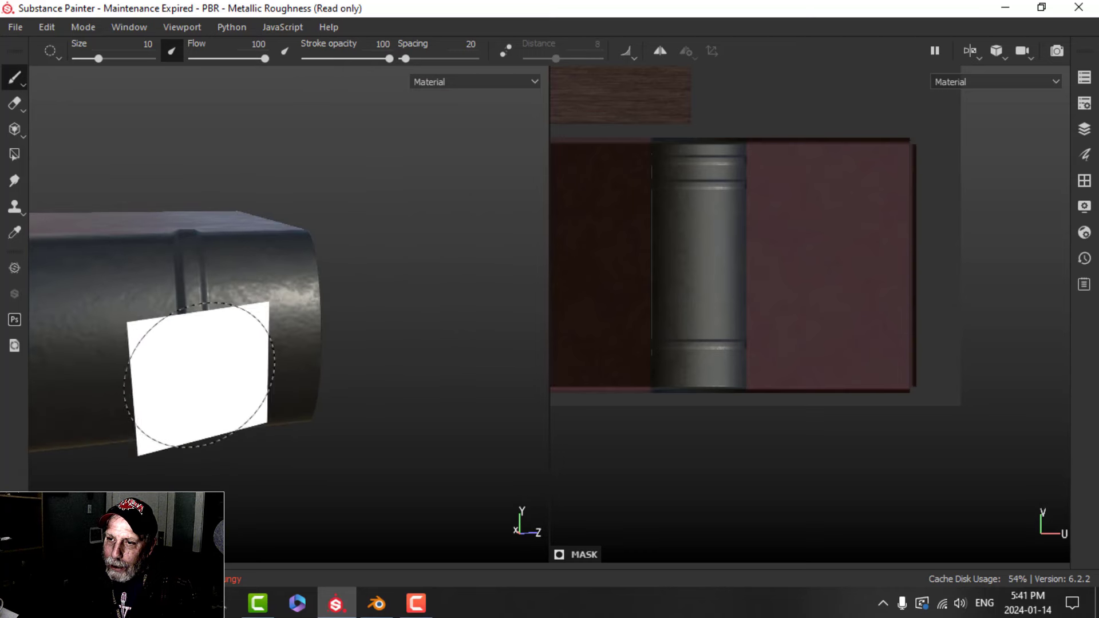
mouse_move(324, 363)
alt+mouse_down()
mouse_move(387, 284)
mouse_move(315, 324)
mouse_move(380, 380)
mouse_move(245, 412)
mouse_move(294, 389)
alt+mouse_up()
alt+middle_drag(722, 433, 670, 436)
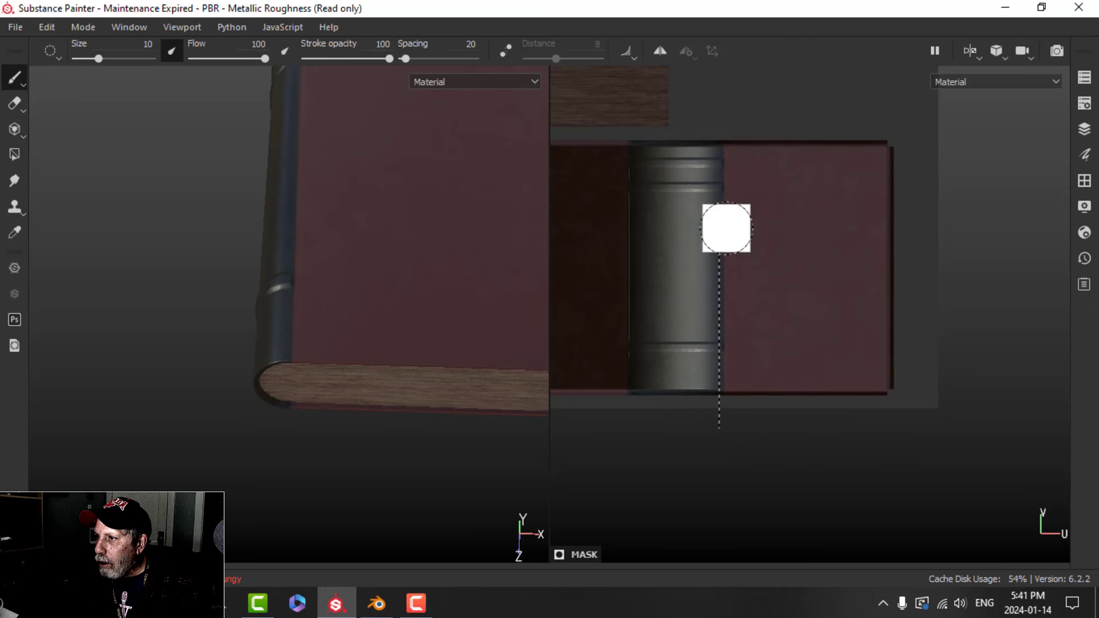
ctrl+shift+click(719, 157)
mouse_move(407, 435)
alt+mouse_down()
mouse_move(373, 425)
mouse_move(383, 327)
mouse_move(364, 427)
alt+mouse_up()
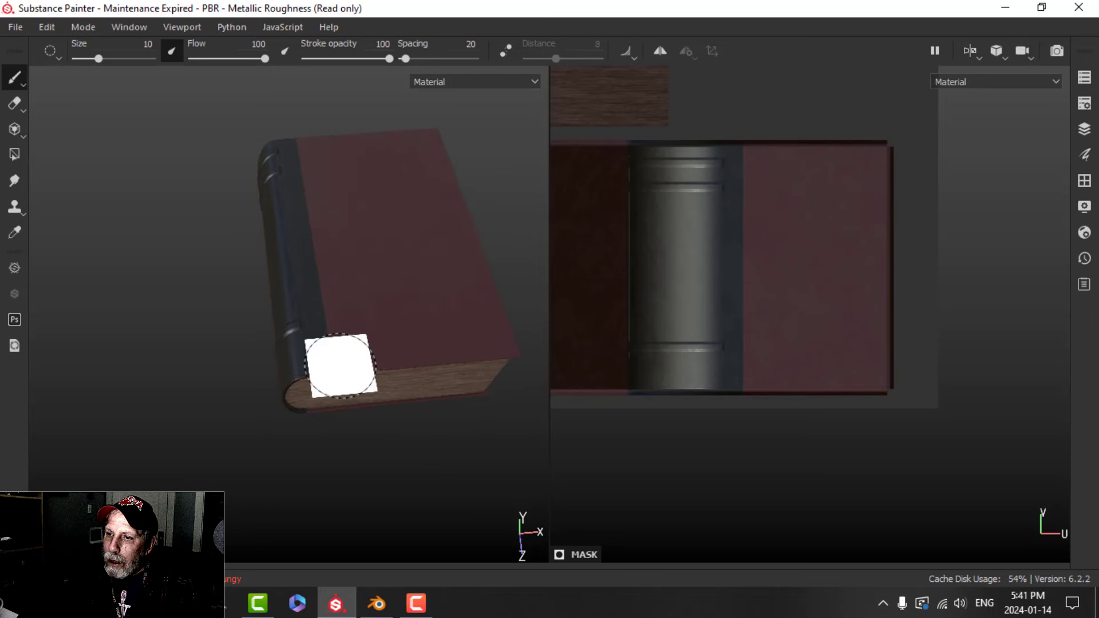
- Extend the spine leather onto the darker cover half with straight strips on the mask along the opposite edge
scroll(339, 367, up, 3)
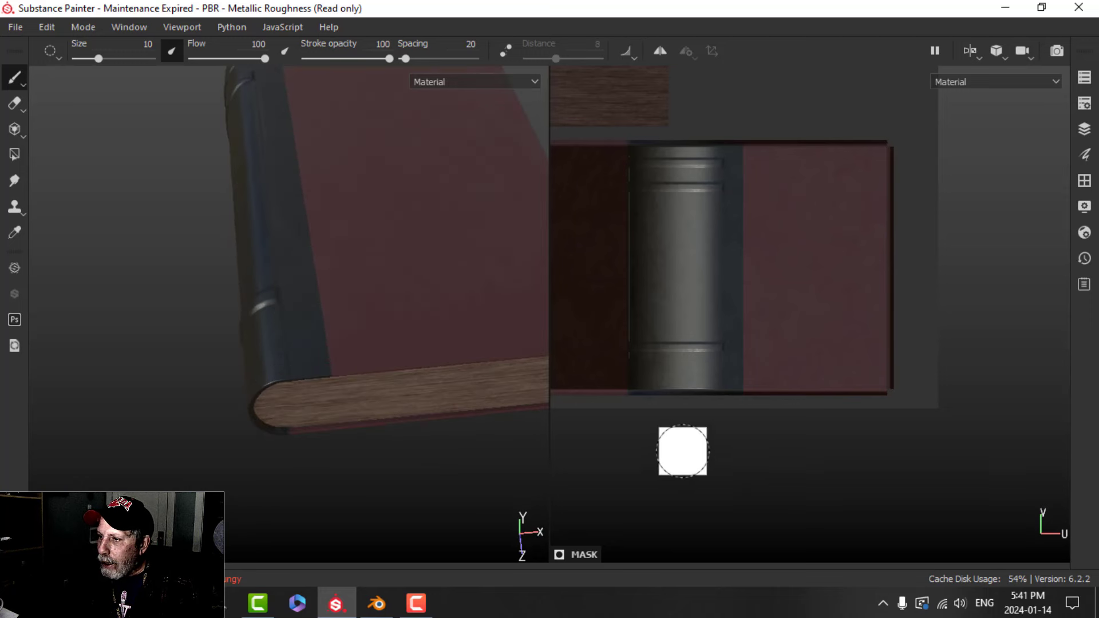
middle_drag(684, 449, 752, 480)
click(700, 464)
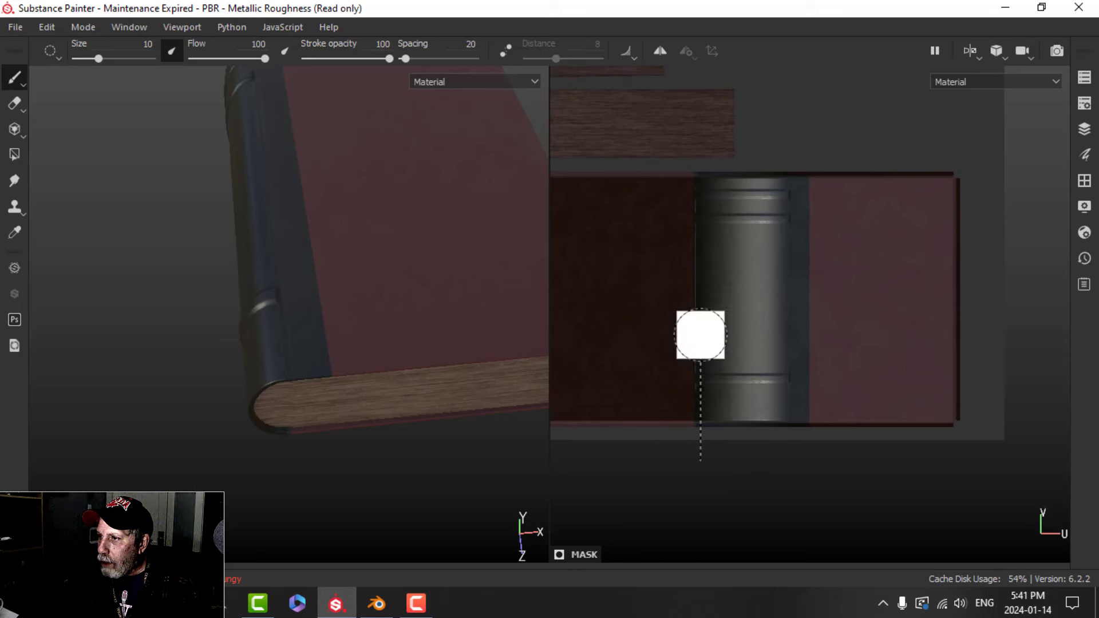
ctrl+shift+click(708, 191)
alt+drag(380, 454, 368, 421)
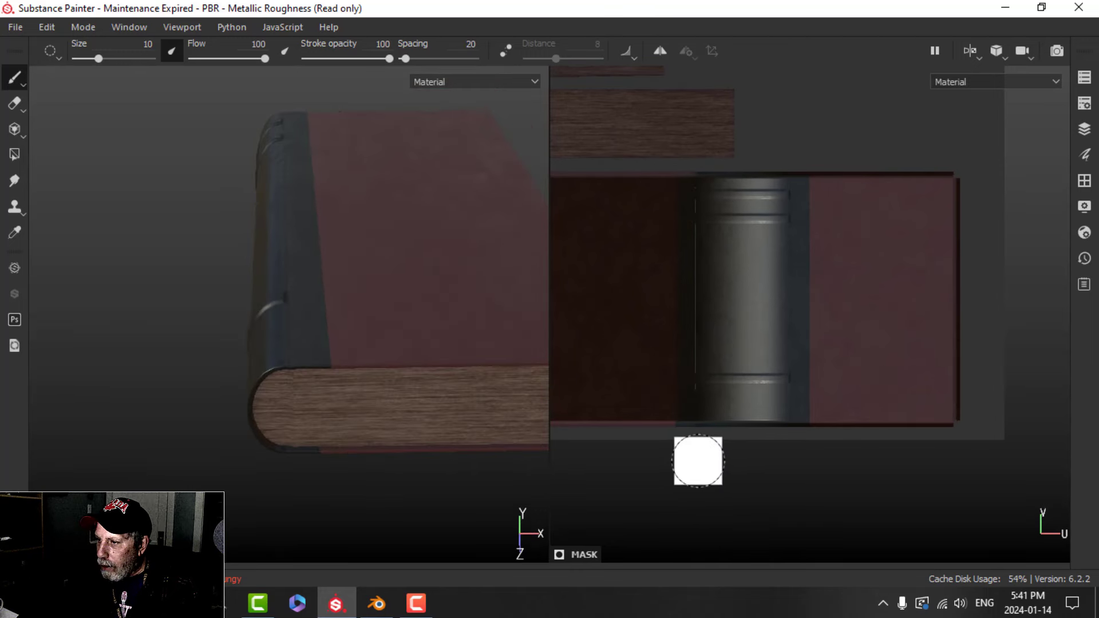
click(694, 461)
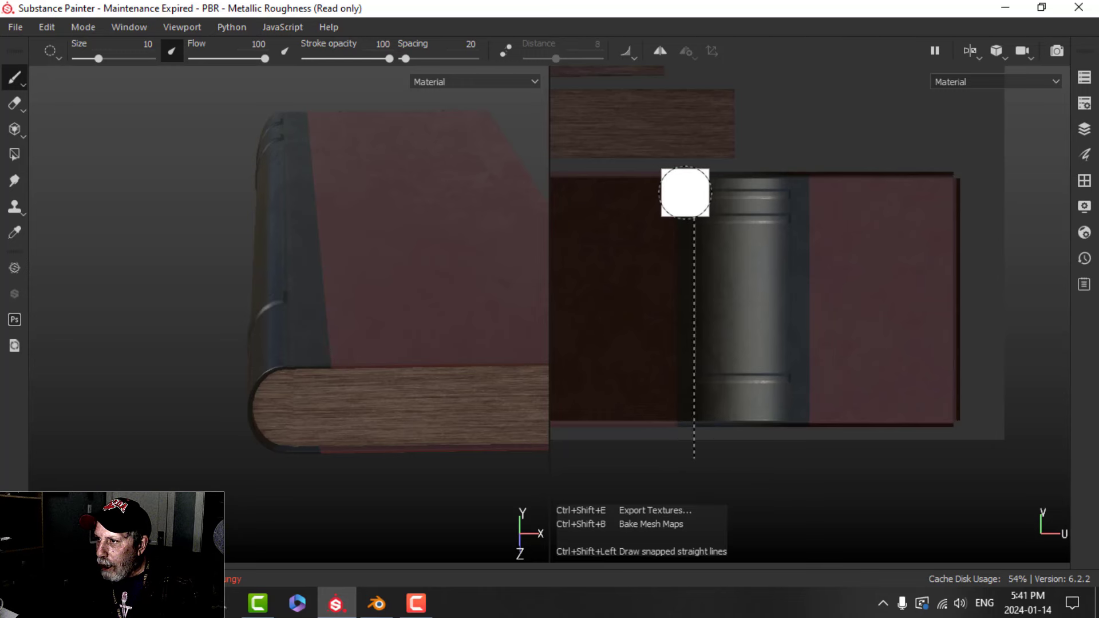
mouse_move(380, 294)
alt+mouse_down()
mouse_move(421, 342)
mouse_move(334, 387)
mouse_move(348, 326)
mouse_move(400, 310)
alt+mouse_up()
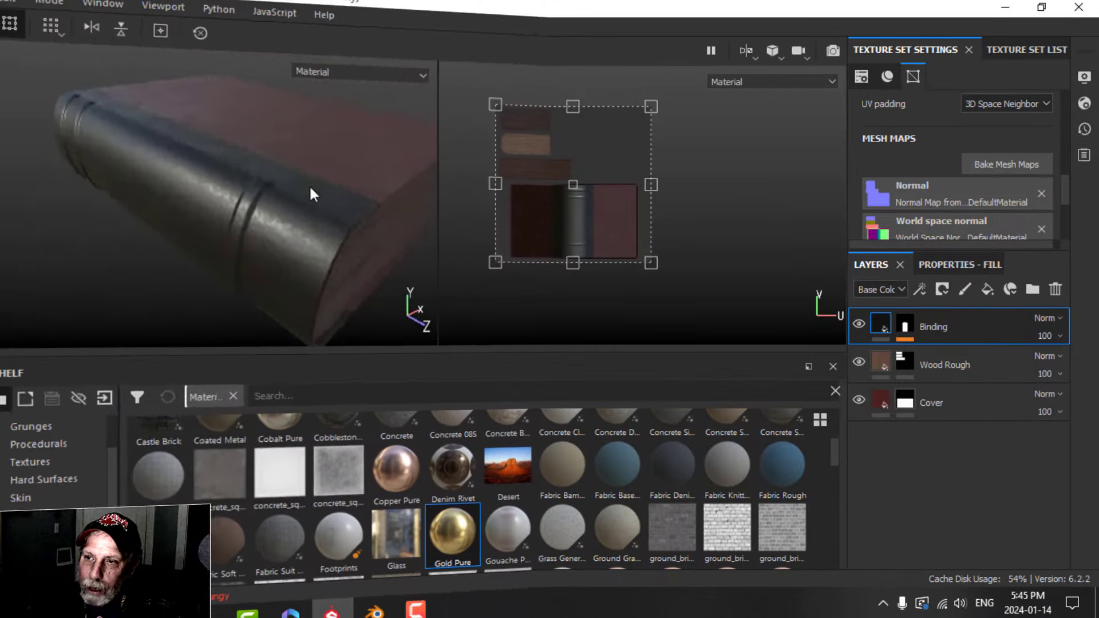
- Add the Gold Pure material as a new layer above Binding and rename it Trim
alt+drag(312, 189, 267, 211)
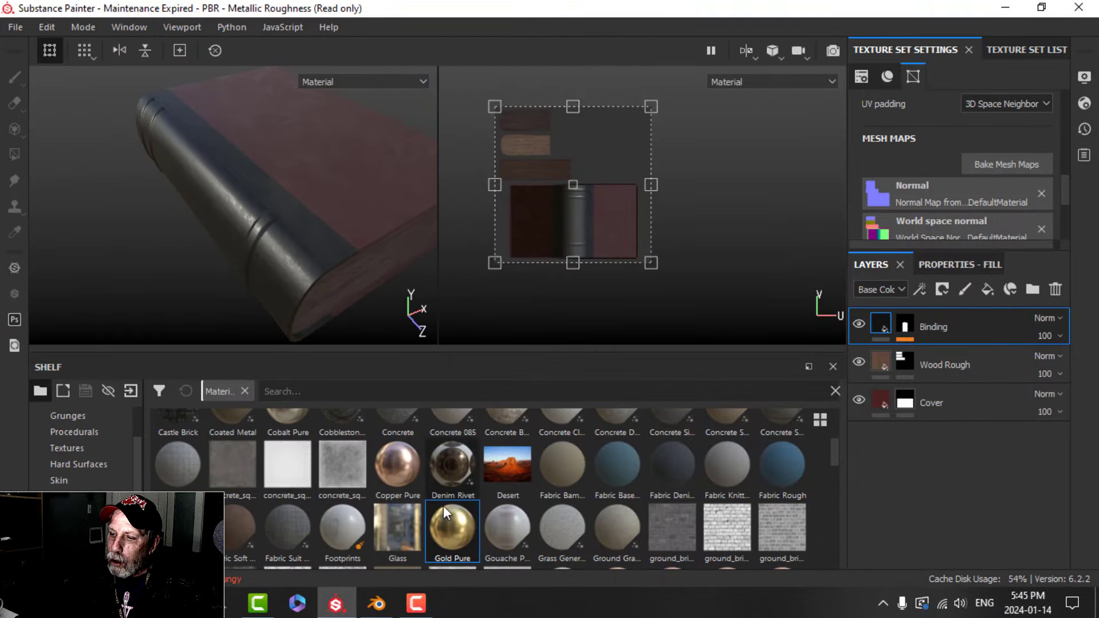
drag(457, 535, 923, 312)
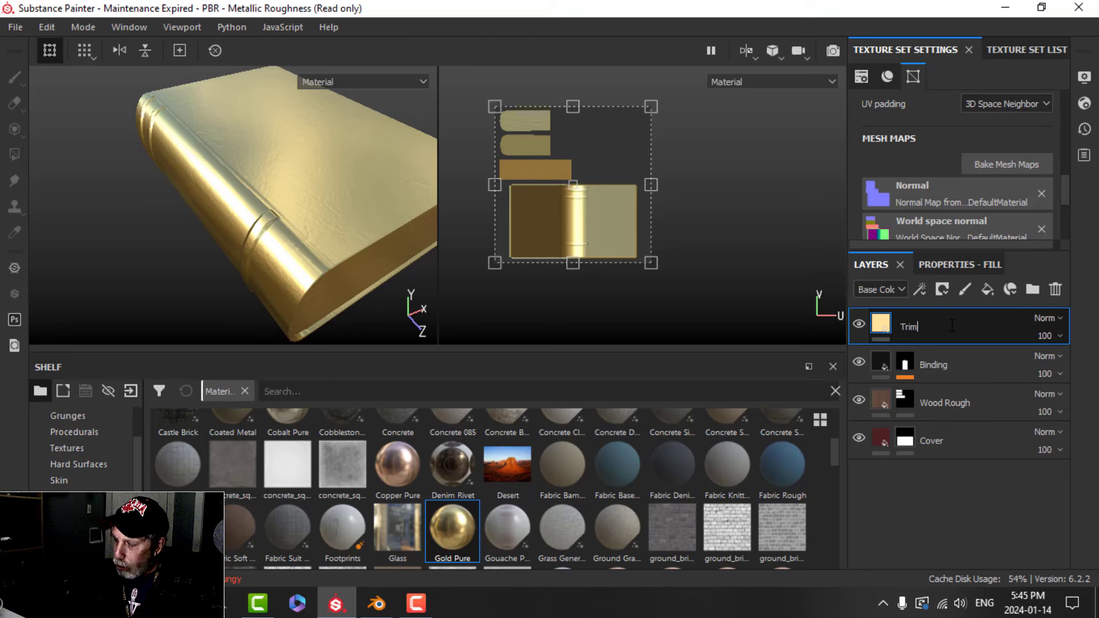
scroll(320, 216, up, 2)
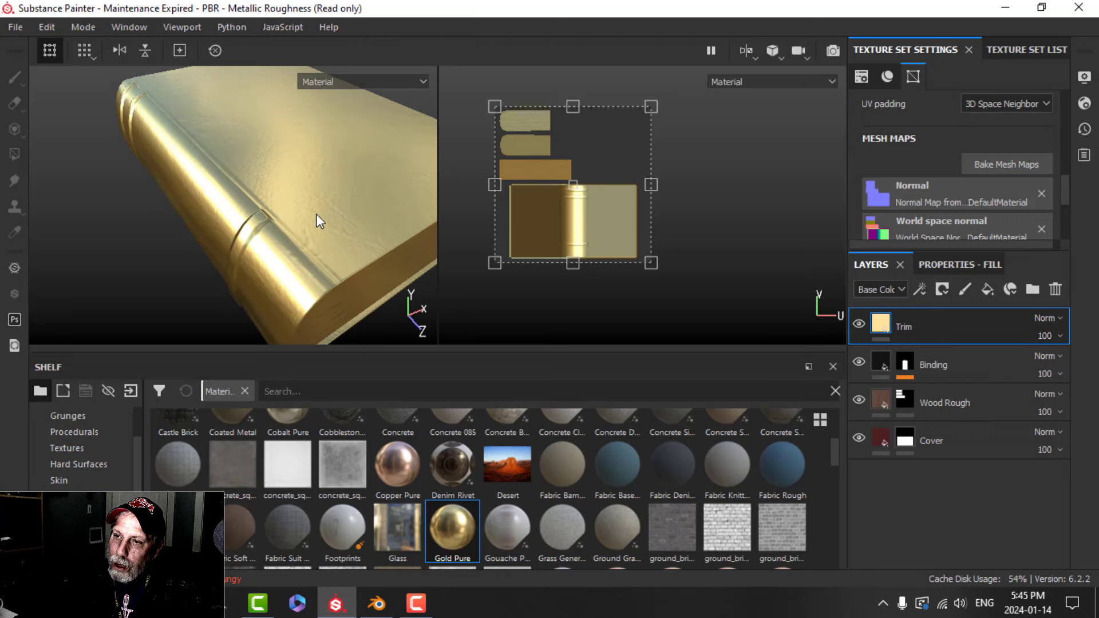
mouse_move(292, 241)
alt+mouse_down()
mouse_move(270, 268)
mouse_move(316, 221)
alt+mouse_up()
alt+middle_drag(313, 174, 293, 189)
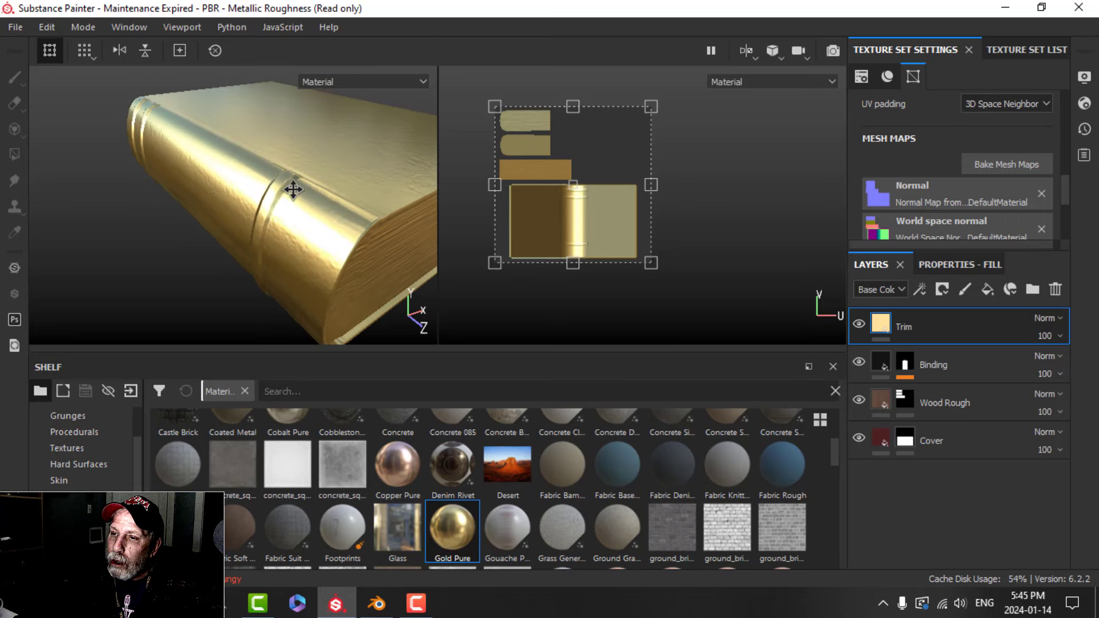
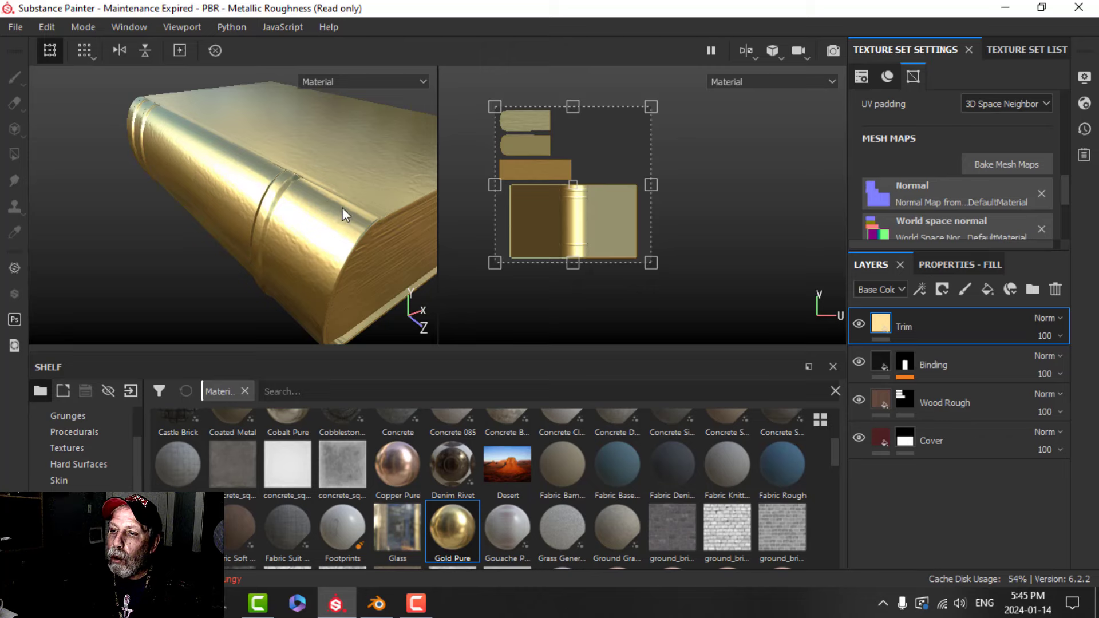
- Enable the height channel on the Trim fill layer and remove its Grunge Map 30 height texture
alt+drag(344, 185, 328, 204)
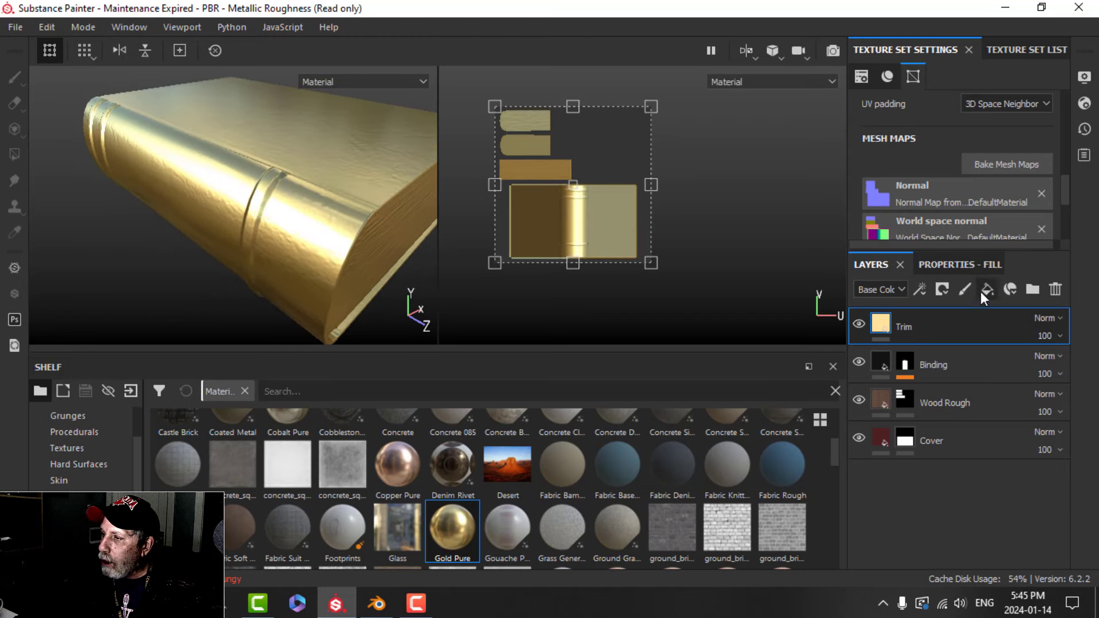
click(965, 266)
scroll(938, 421, down, 2)
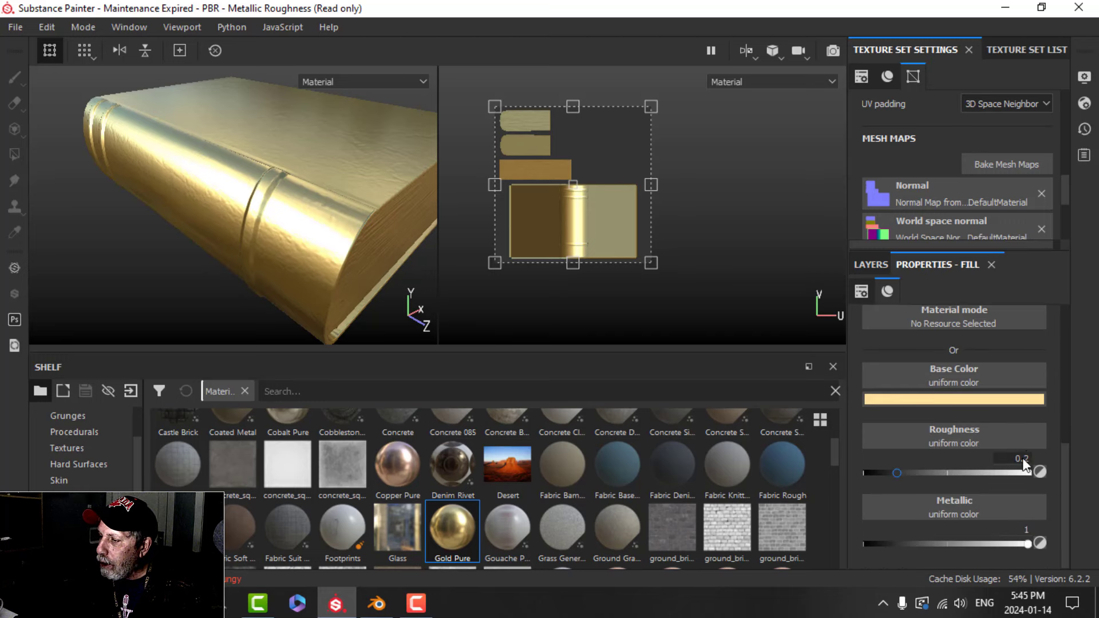
scroll(912, 326, up, 2)
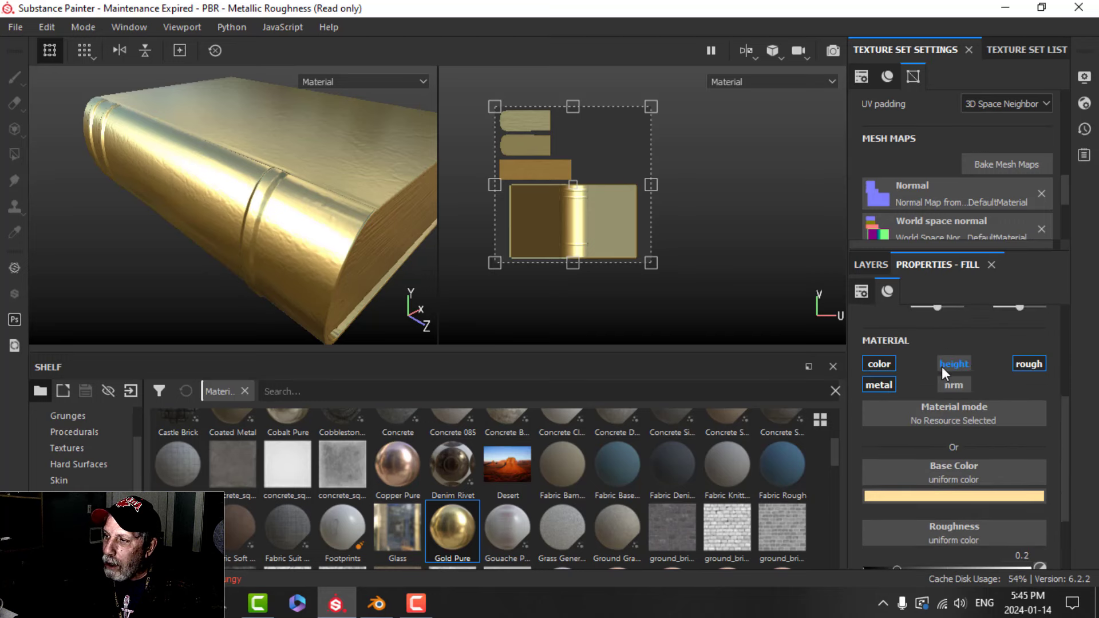
click(953, 364)
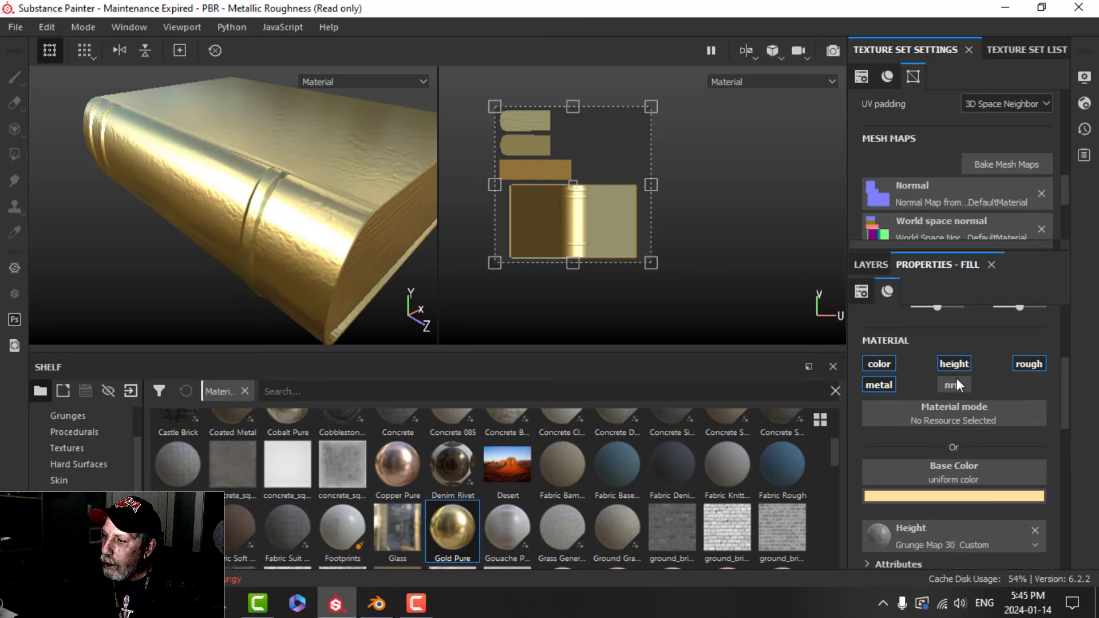
scroll(943, 528, down, 2)
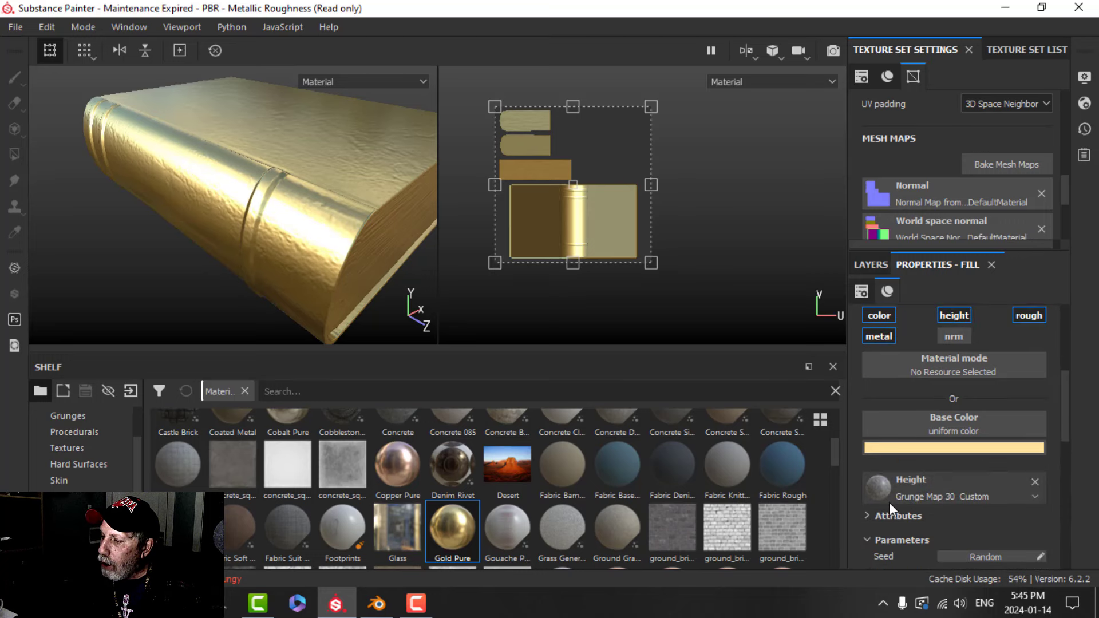
click(1034, 480)
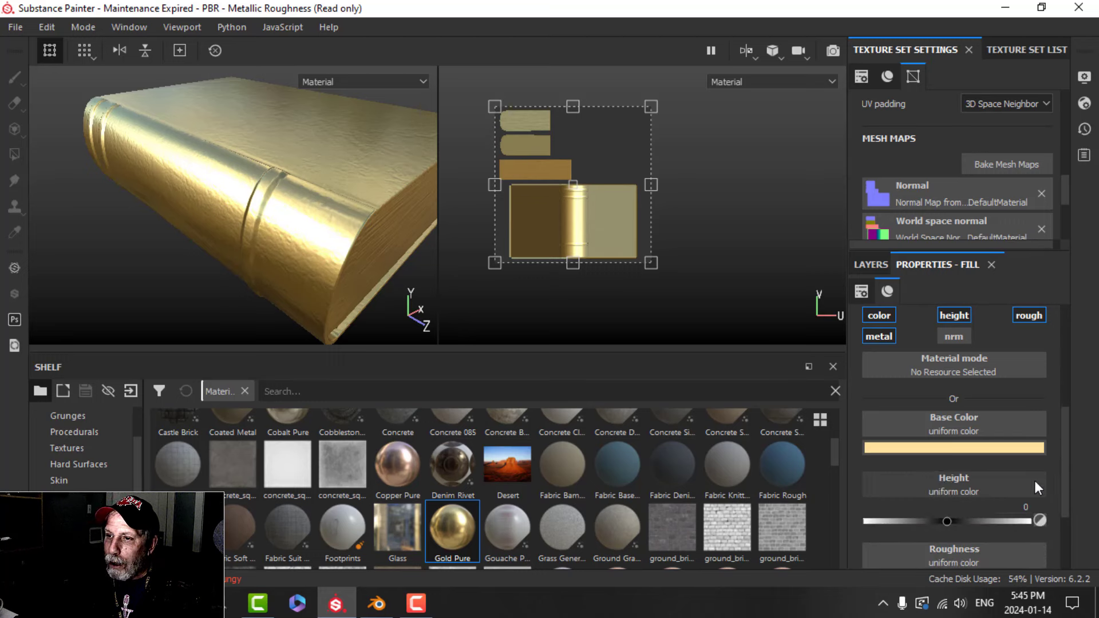
scroll(332, 243, up, 2)
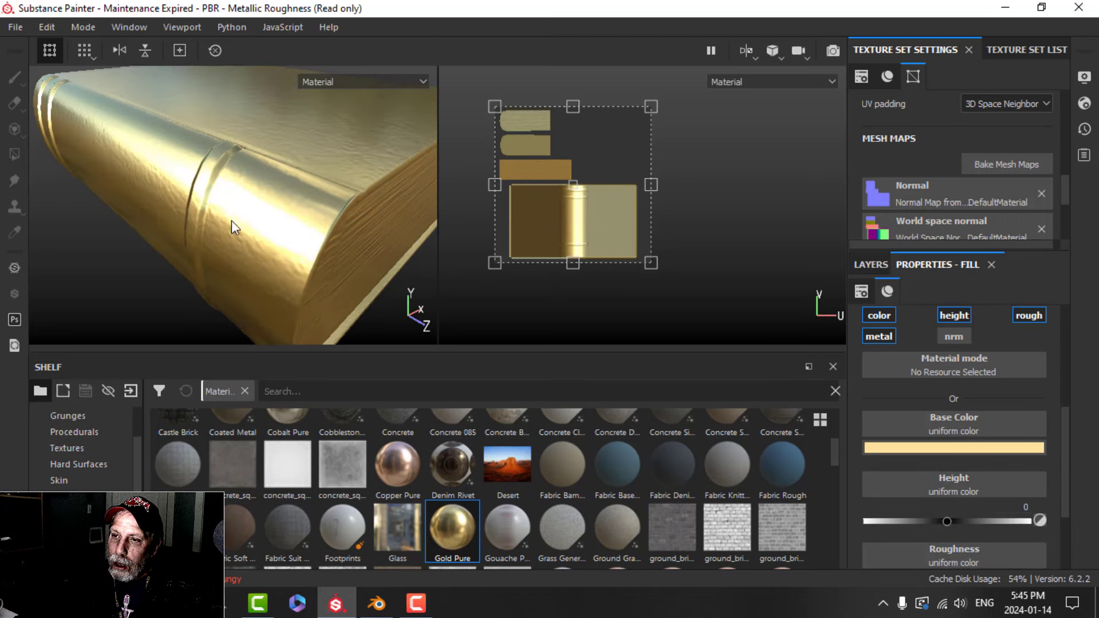
scroll(245, 222, down, 2)
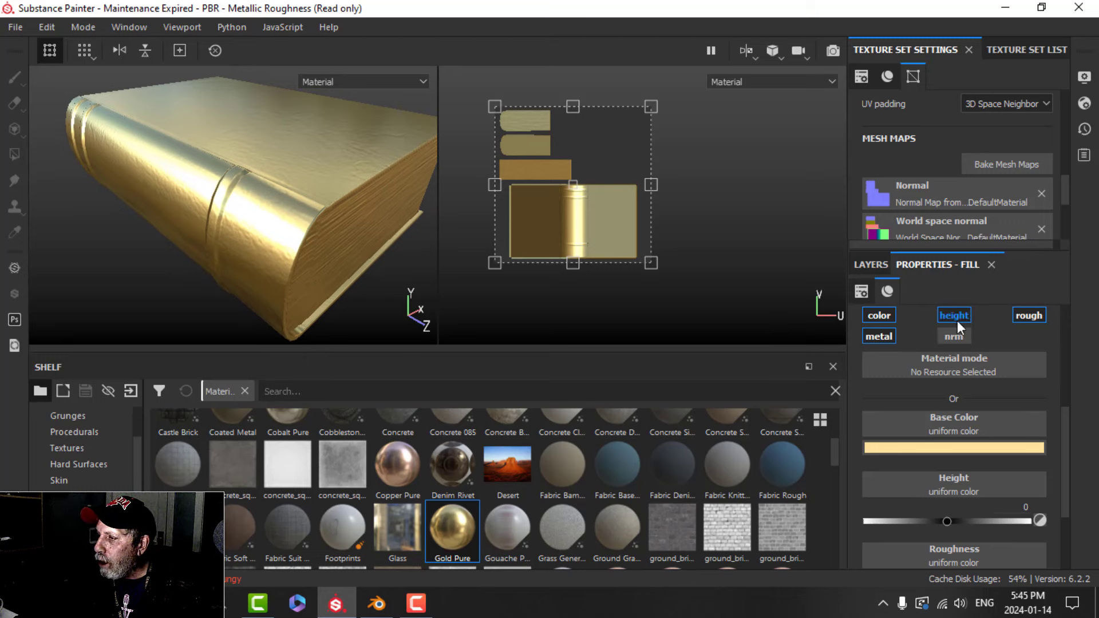
scroll(1023, 465, down, 1)
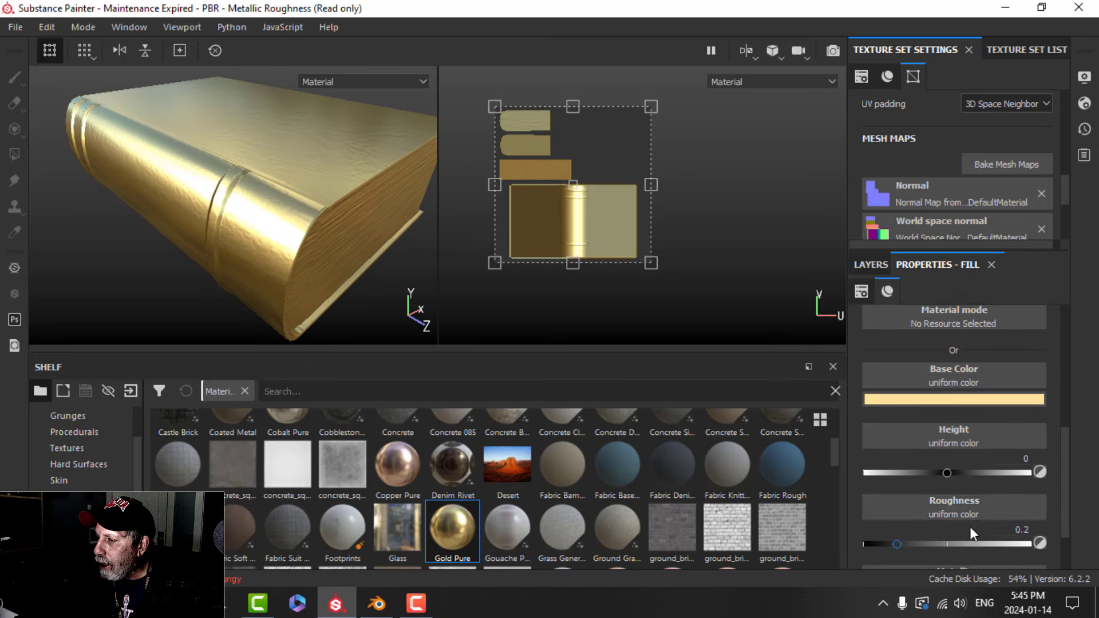
- Set the Trim layer's blending mode to Normal for the Height channel
click(870, 265)
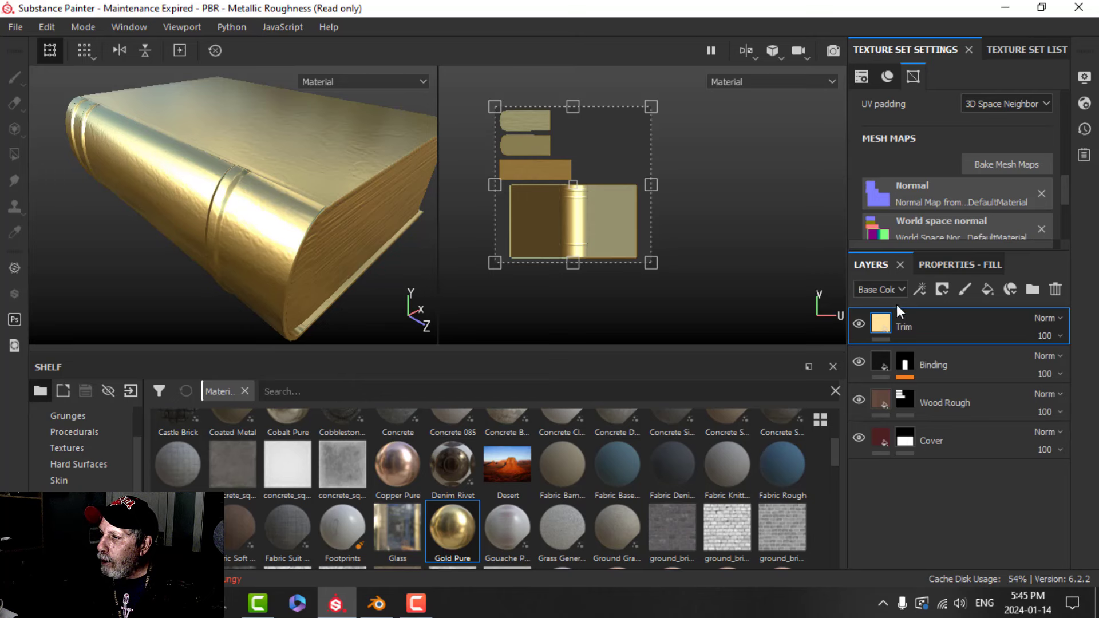
click(878, 287)
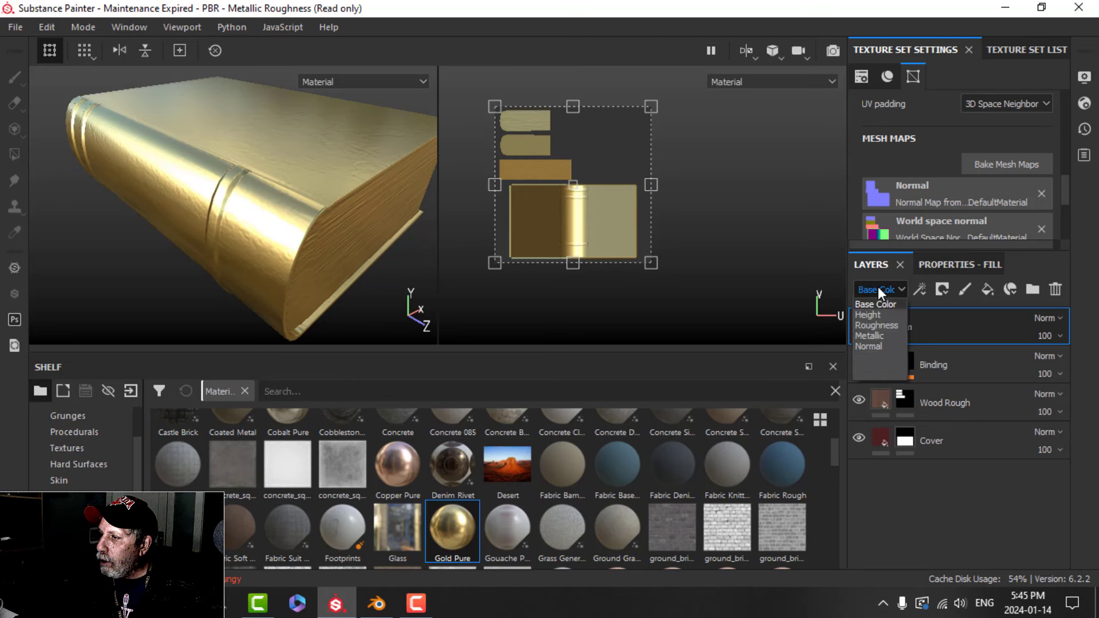
click(874, 316)
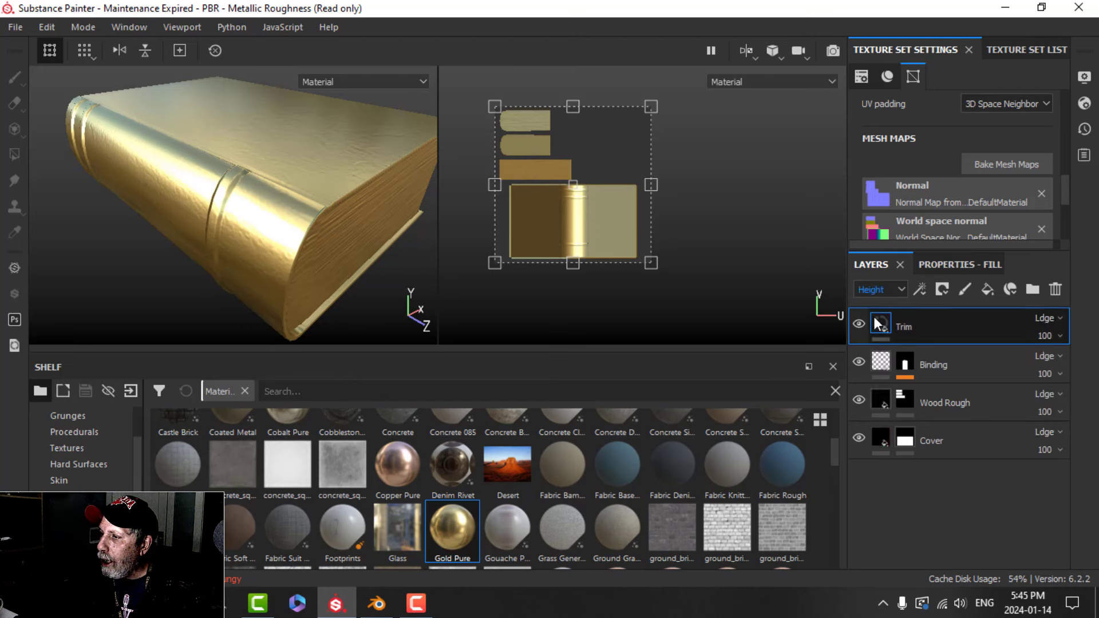
click(1043, 318)
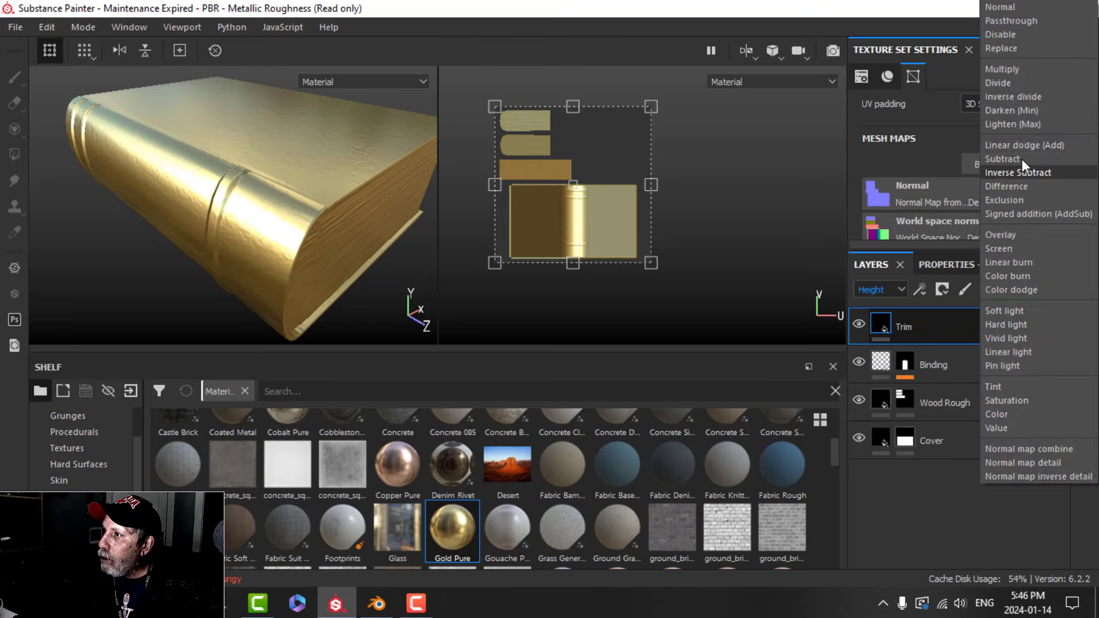
click(1005, 8)
mouse_move(279, 221)
alt+mouse_down()
mouse_move(319, 187)
mouse_move(307, 211)
mouse_move(292, 210)
alt+mouse_up()
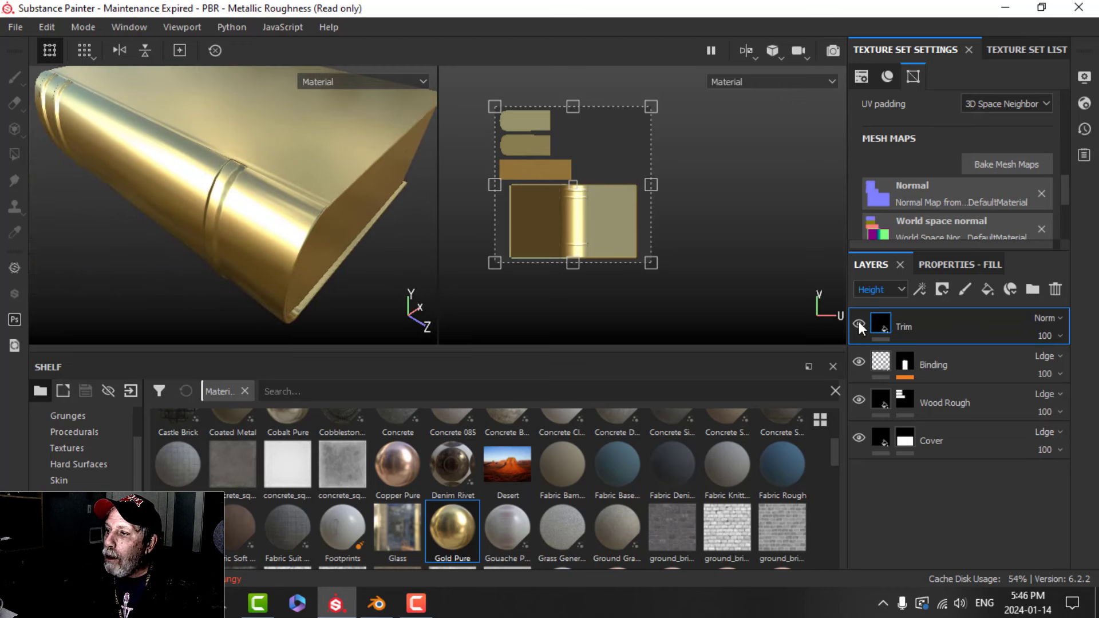
- Return the layer stack to the Base Color channel and compare the book with the Trim layer hidden and shown
click(874, 290)
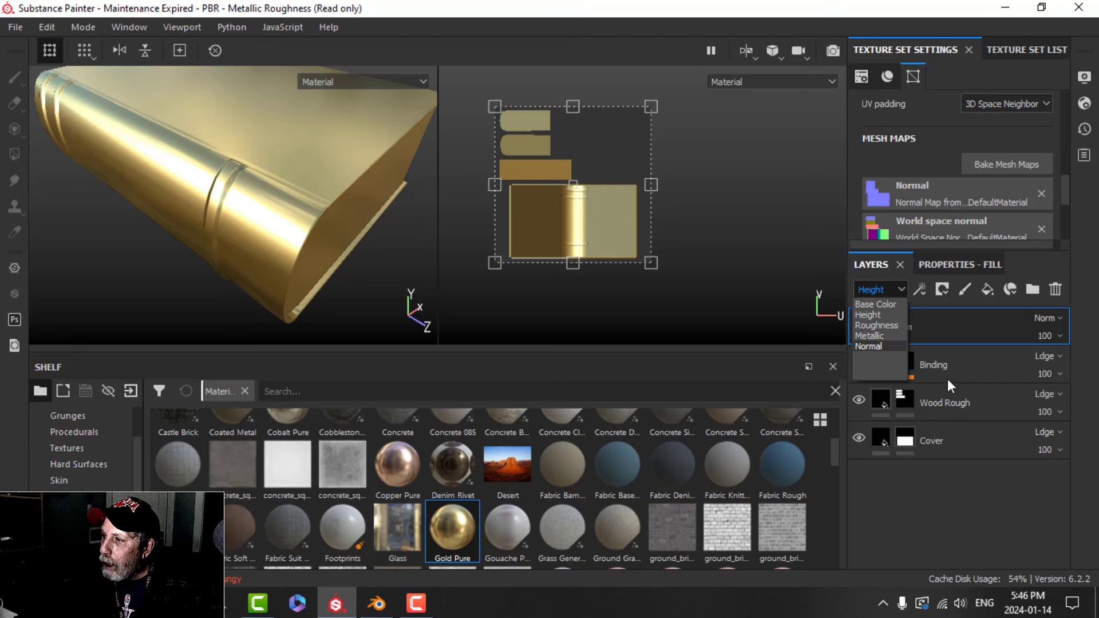
click(873, 290)
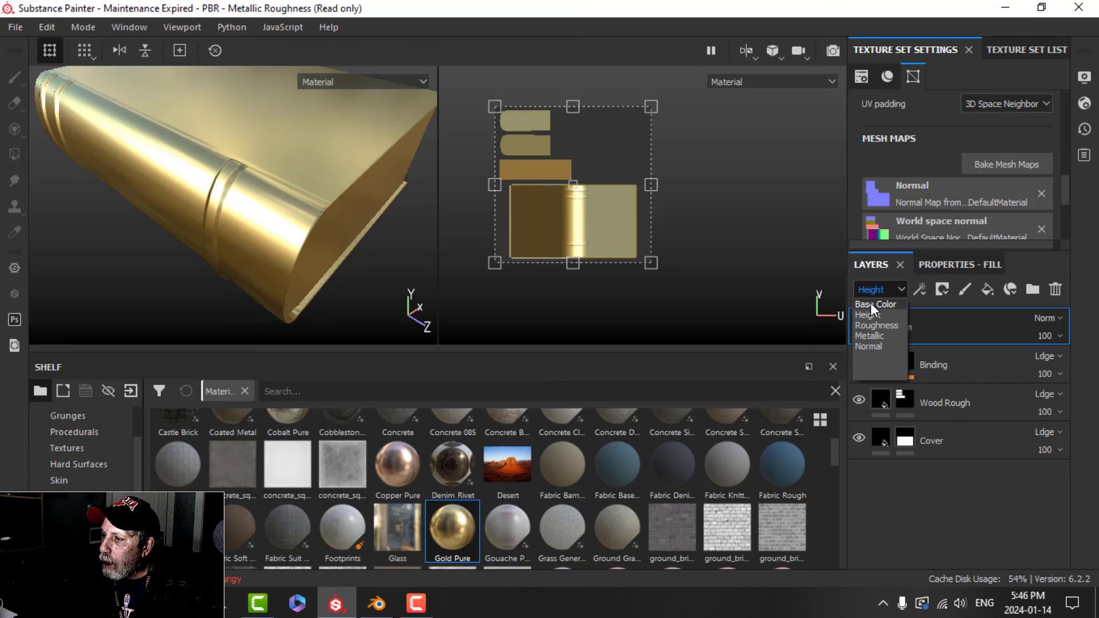
click(871, 304)
alt+drag(353, 236, 332, 217)
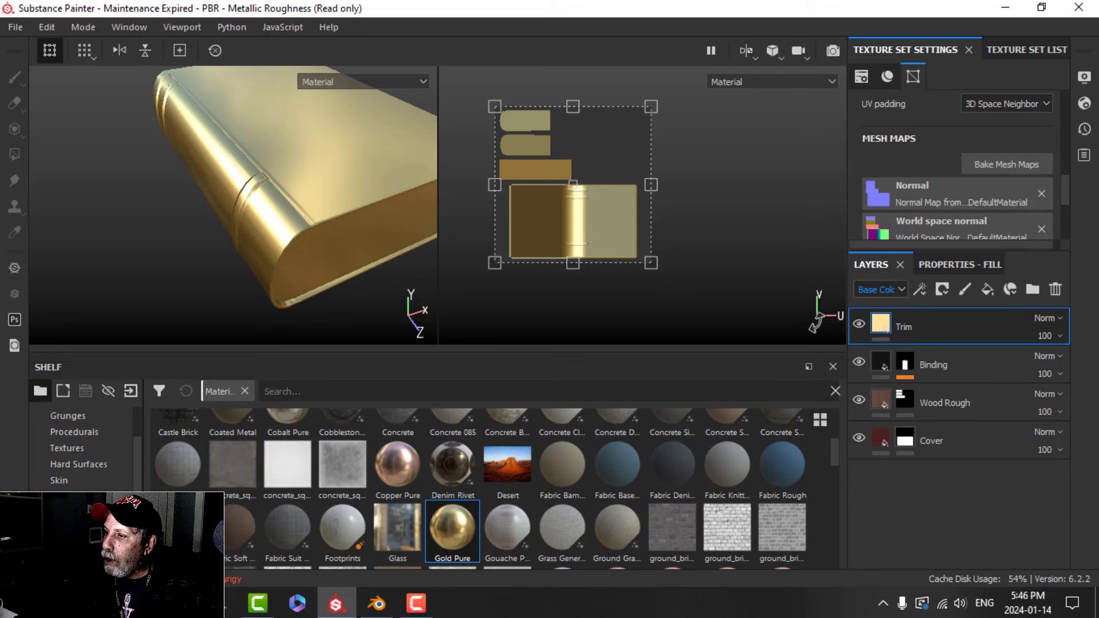
click(859, 324)
alt+drag(396, 274, 343, 247)
click(859, 324)
- Add a black mask to the Trim layer and add a paint effect to that mask
click(942, 289)
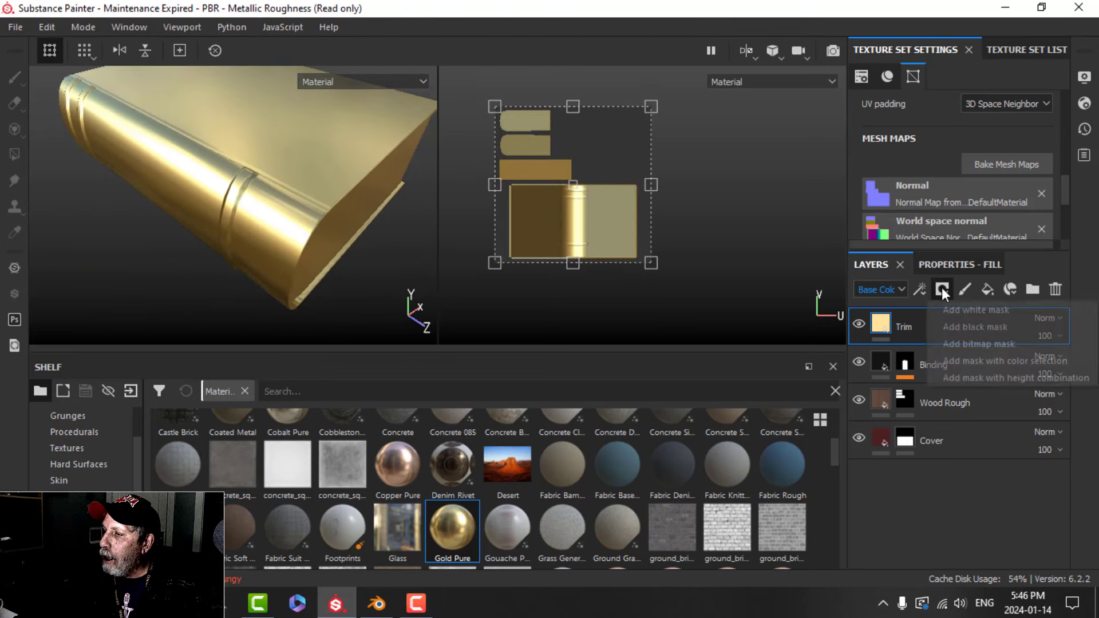
click(960, 325)
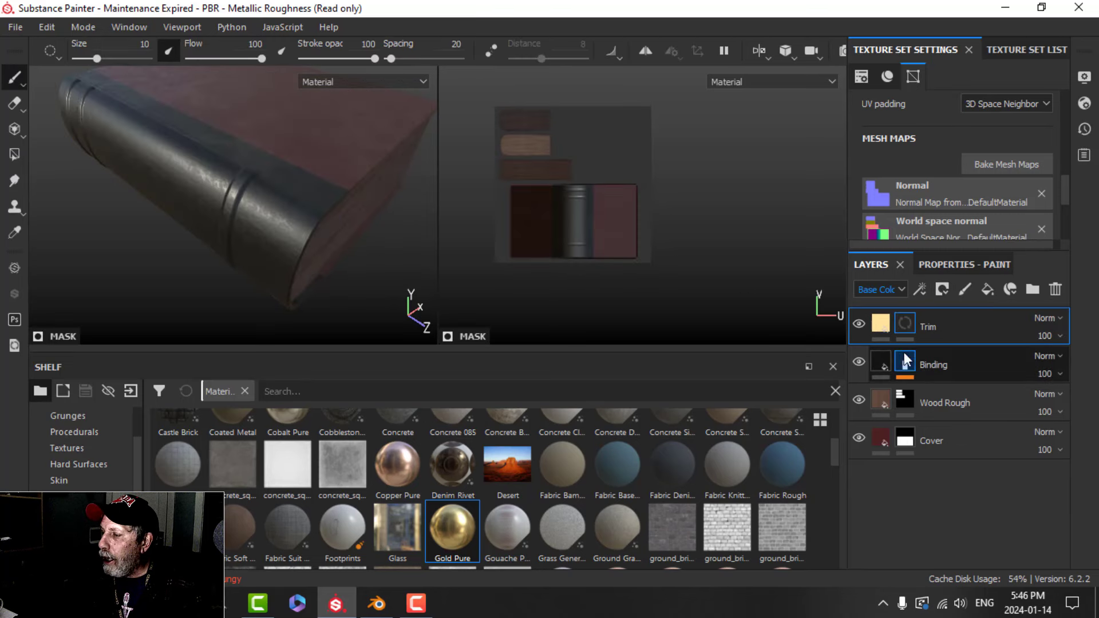
click(921, 290)
click(941, 330)
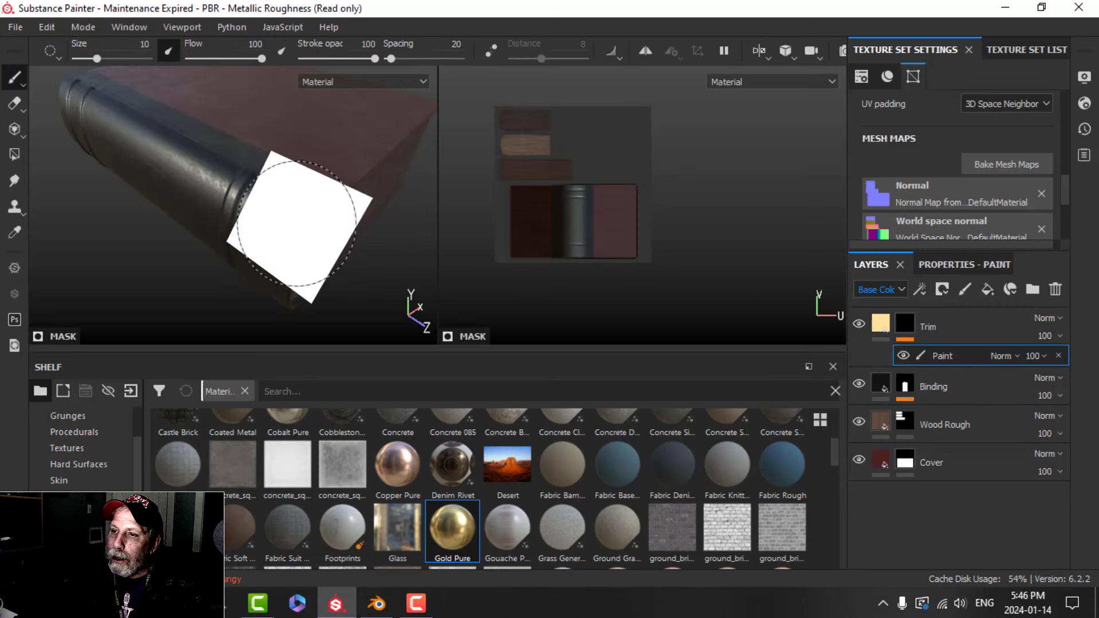
- Try painting gold trim freehand across the spine in the 3D view with a brush size of 2.32, and undo the stroke
ctrl+right_drag(184, 158, 146, 158)
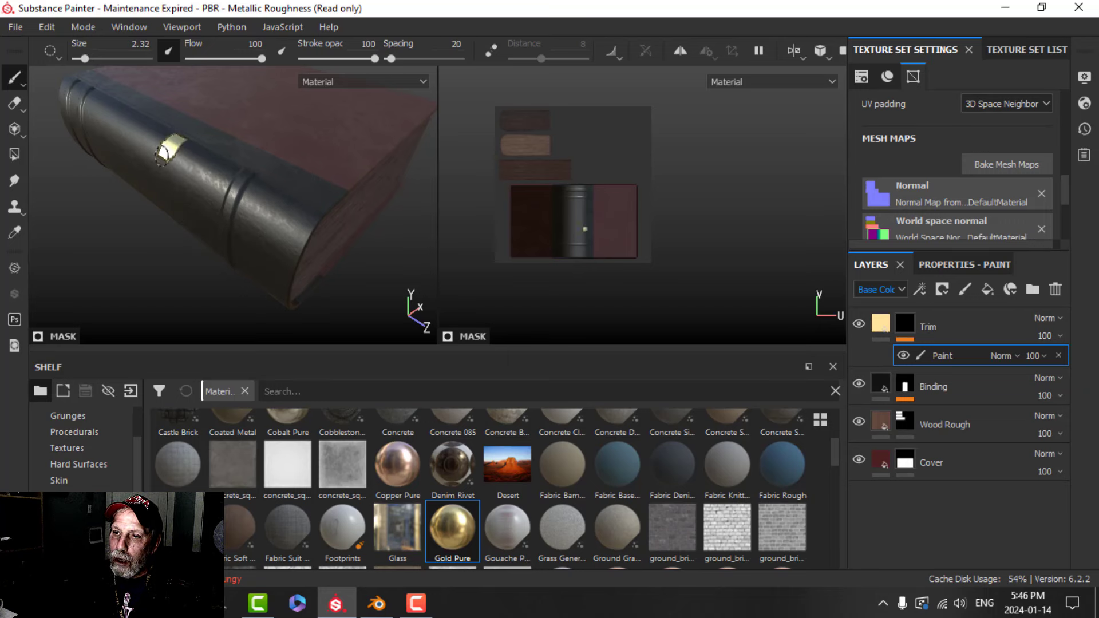
scroll(210, 185, up, 2)
mouse_move(210, 185)
alt+mouse_down()
mouse_move(156, 152)
mouse_move(238, 177)
mouse_move(187, 177)
alt+mouse_up()
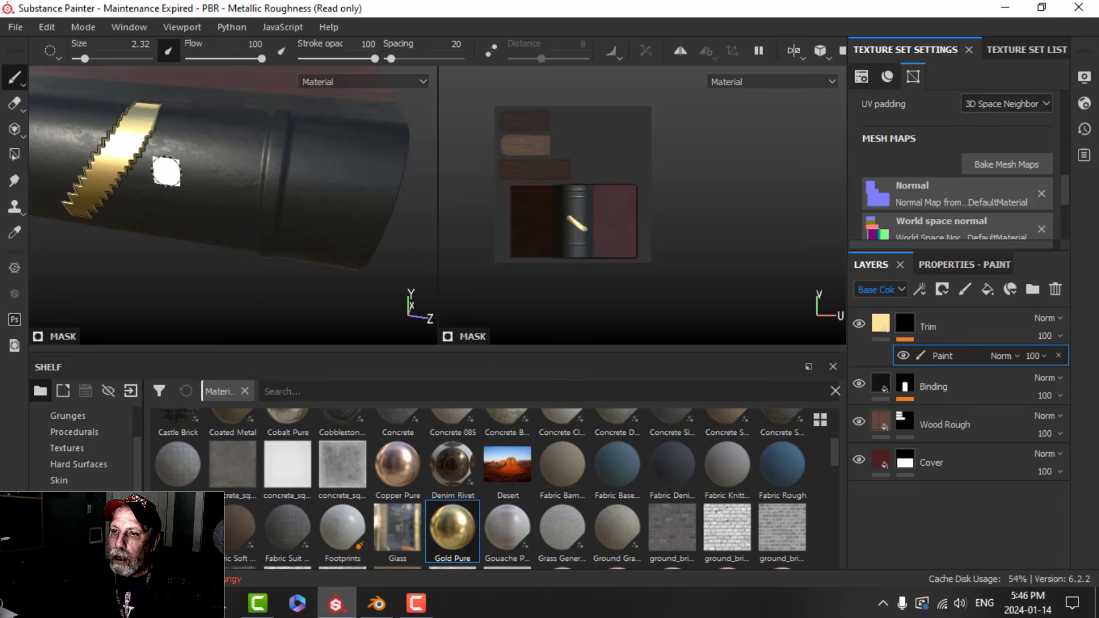
key(ctrl+z)
- Try painting a wide straight gold band across the spine in the UV view with a brush size of 6.07
scroll(641, 256, up, 4)
alt+middle_drag(568, 250, 616, 254)
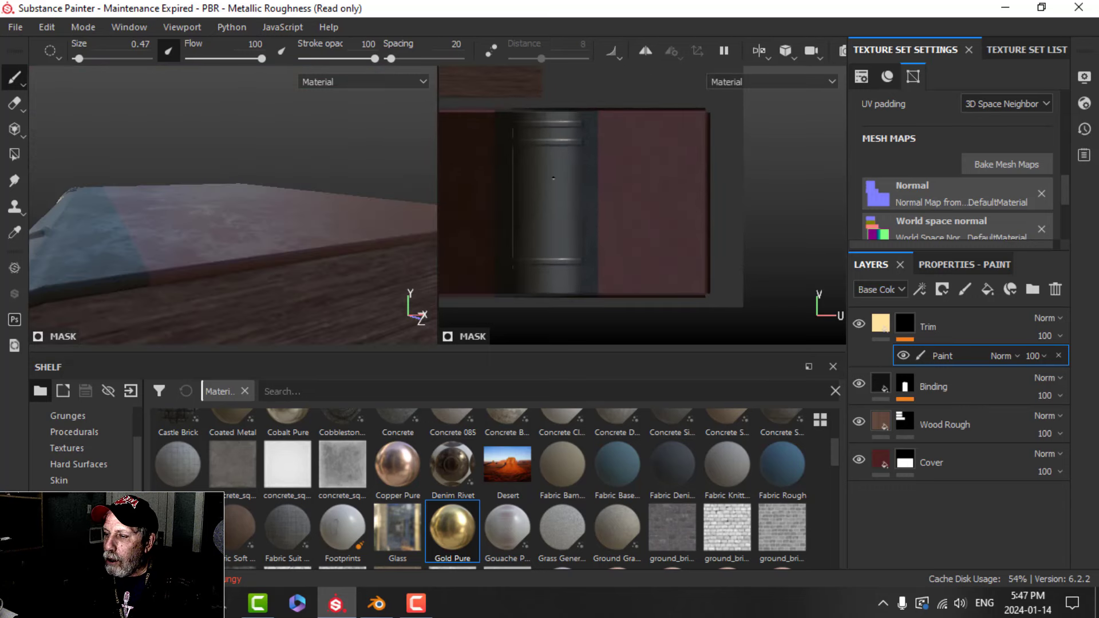
ctrl+right_drag(553, 178, 572, 178)
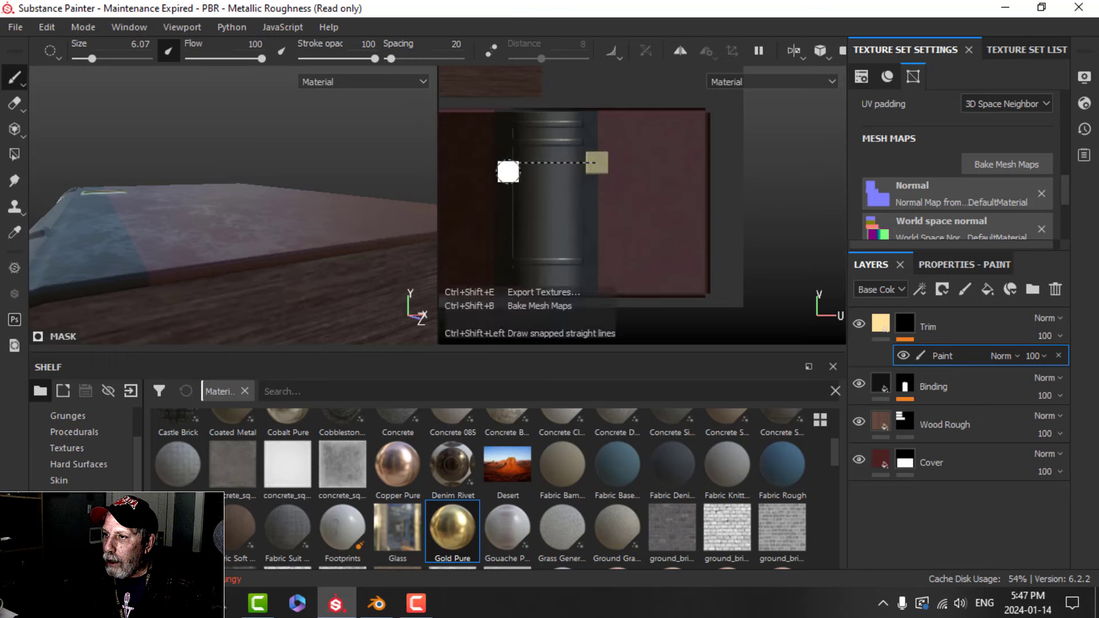
shift+click(513, 169)
scroll(555, 226, up, 2)
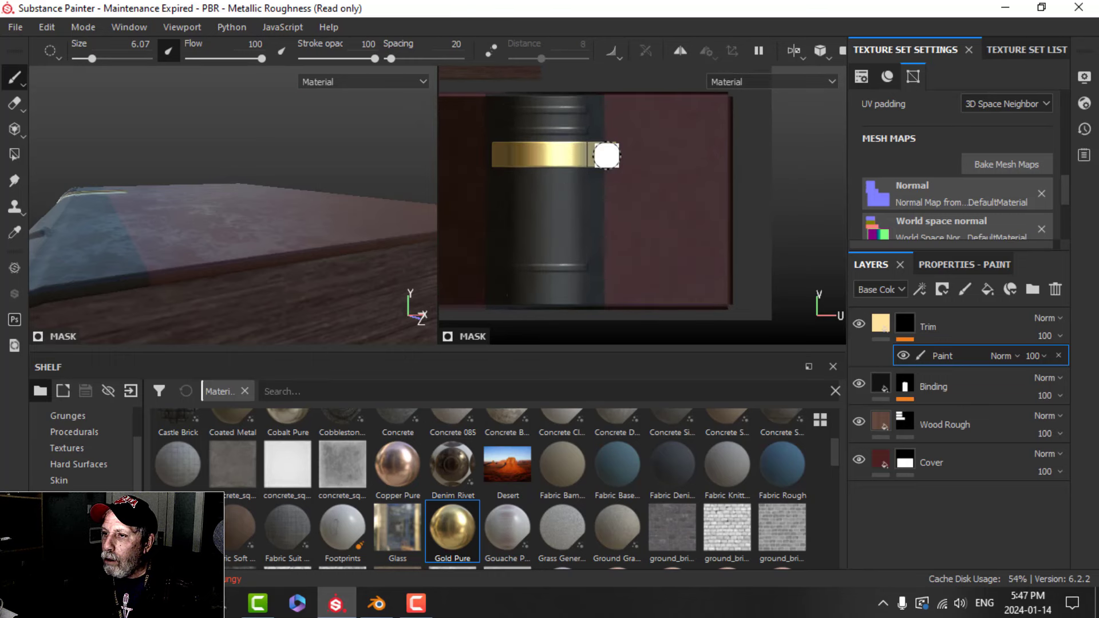
scroll(152, 274, up, 1)
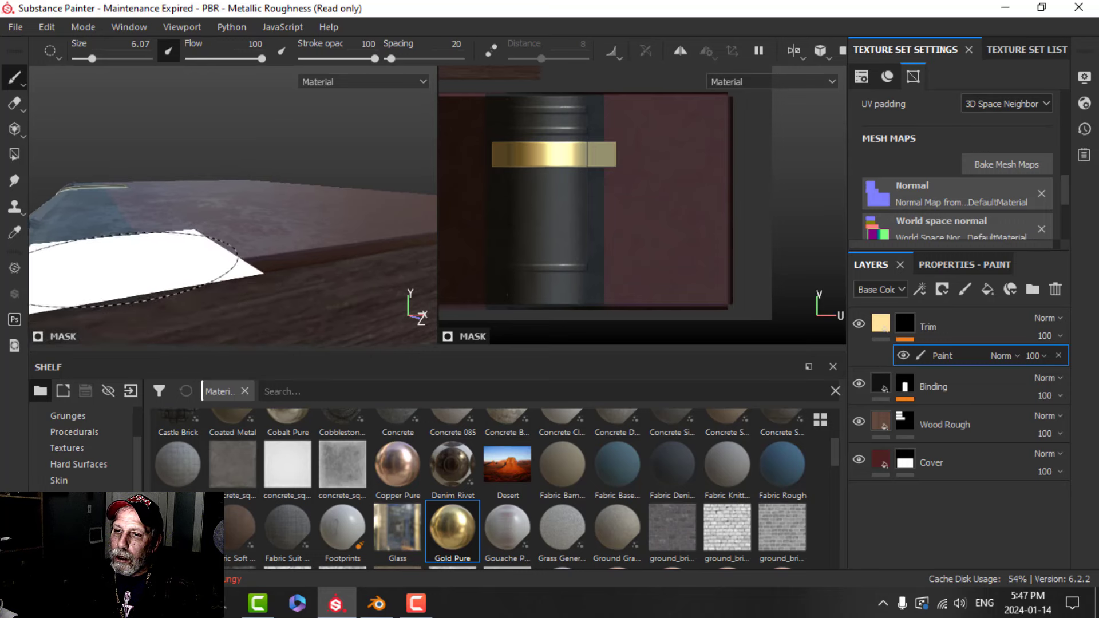
- Paint a thin straight gold band across the spine just below the upper ridges in the UV view, using brush size 1.15
scroll(145, 259, down, 4)
alt+drag(145, 257, 239, 260)
alt+middle_drag(239, 261, 251, 227)
scroll(202, 239, down, 1)
alt+drag(201, 239, 269, 247)
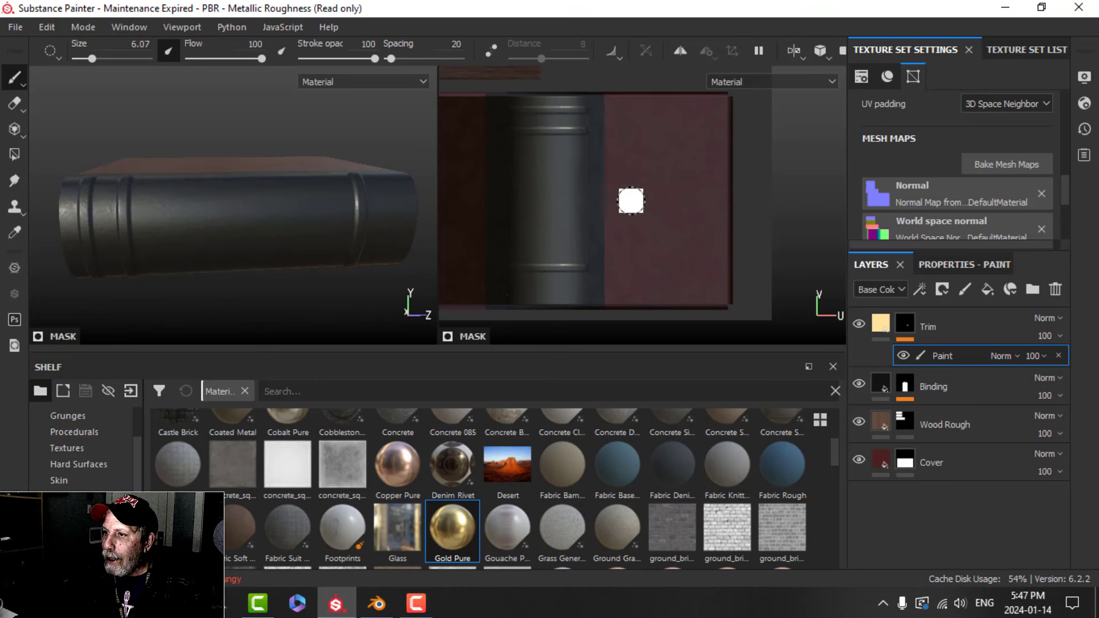
scroll(626, 187, up, 2)
alt+middle_drag(601, 164, 615, 190)
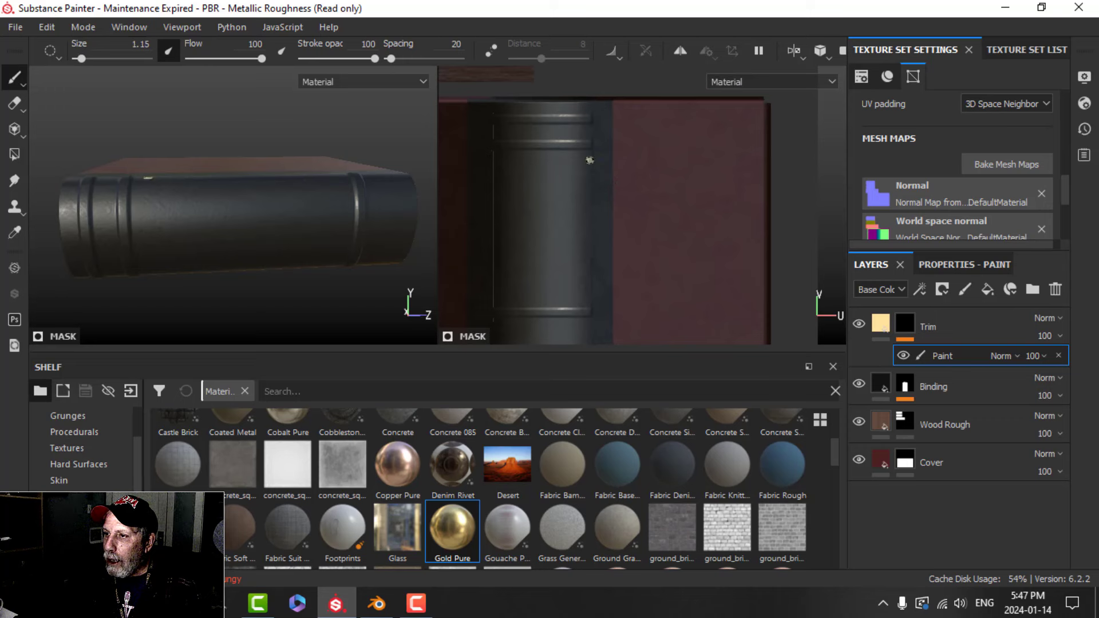
key(ctrl)
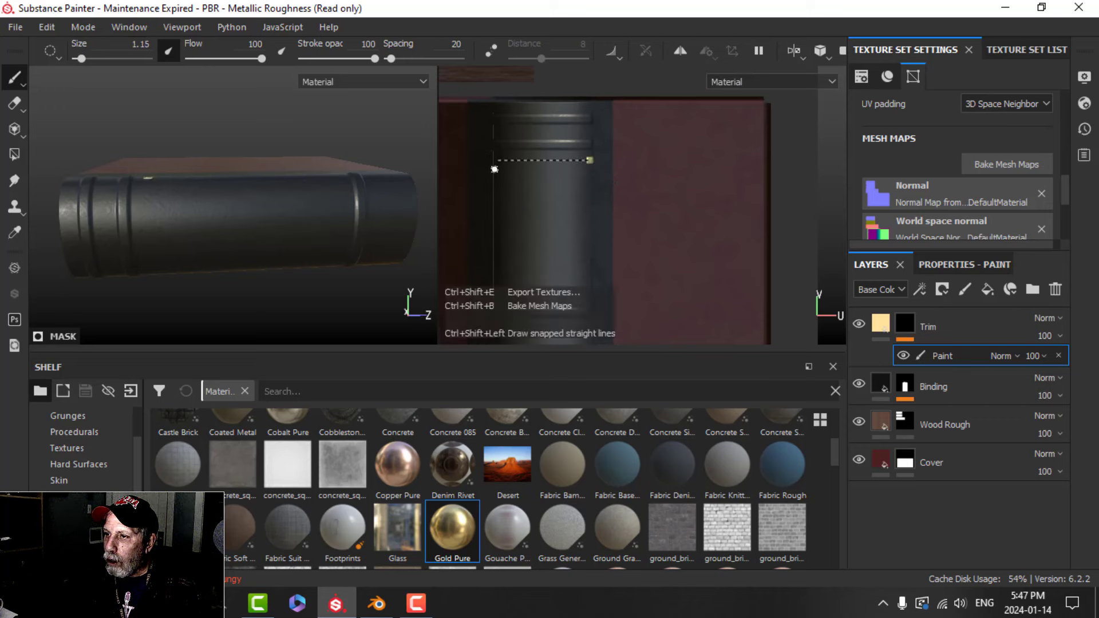
ctrl+shift+click(493, 171)
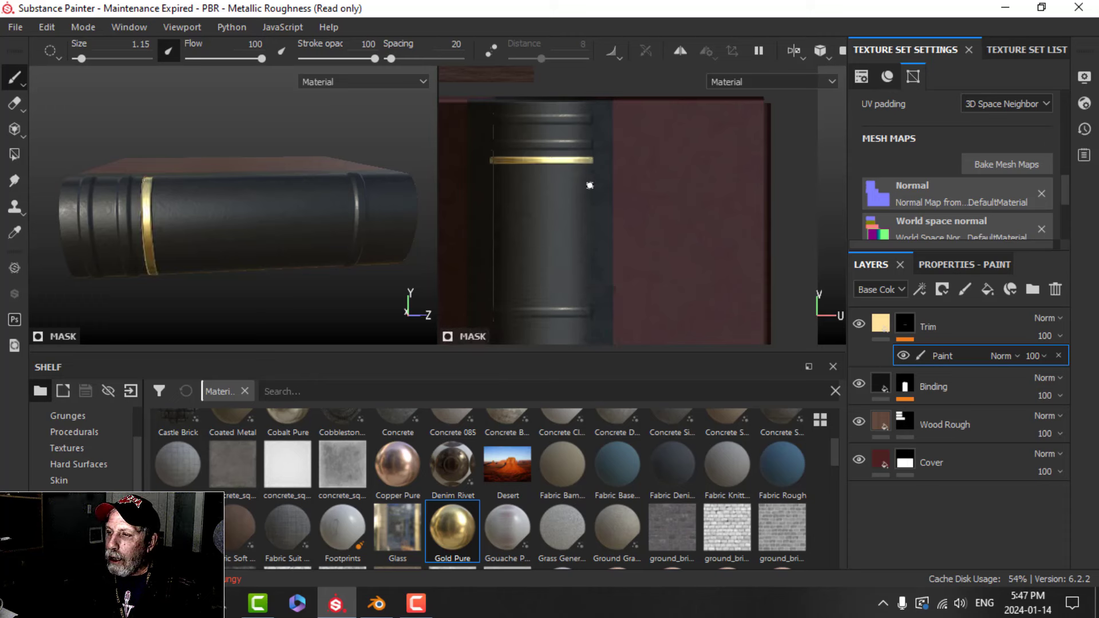
- Paint a matching straight gold band across the spine just below the lower ridge, using brush size 1.15
scroll(589, 301, down, 2)
alt+middle_drag(593, 289, 597, 221)
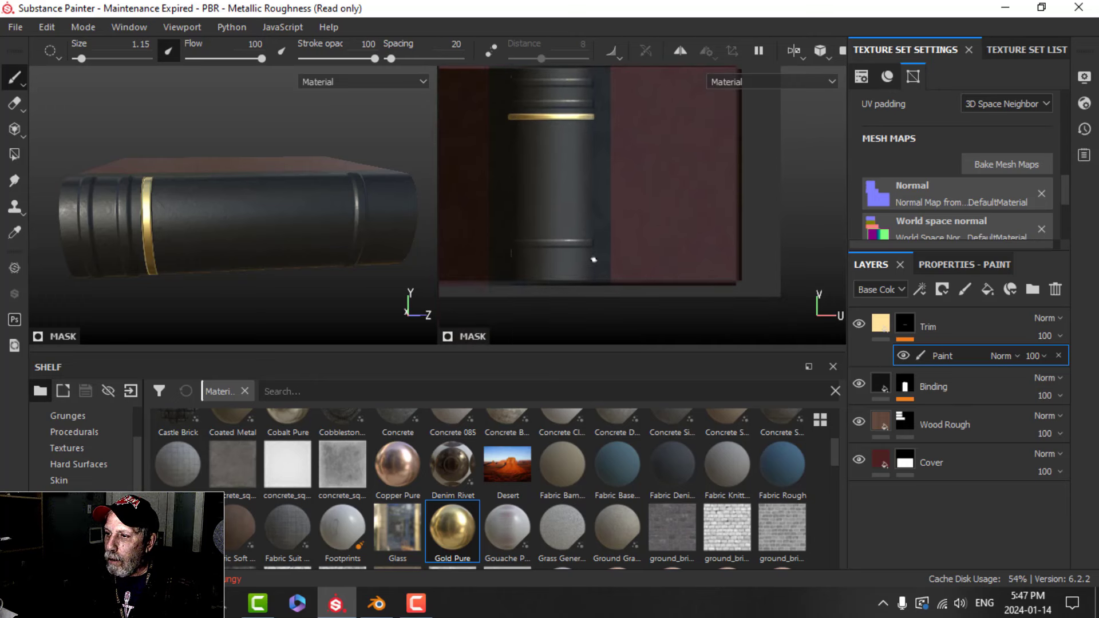
key(ctrl+shift)
ctrl+shift+click(519, 263)
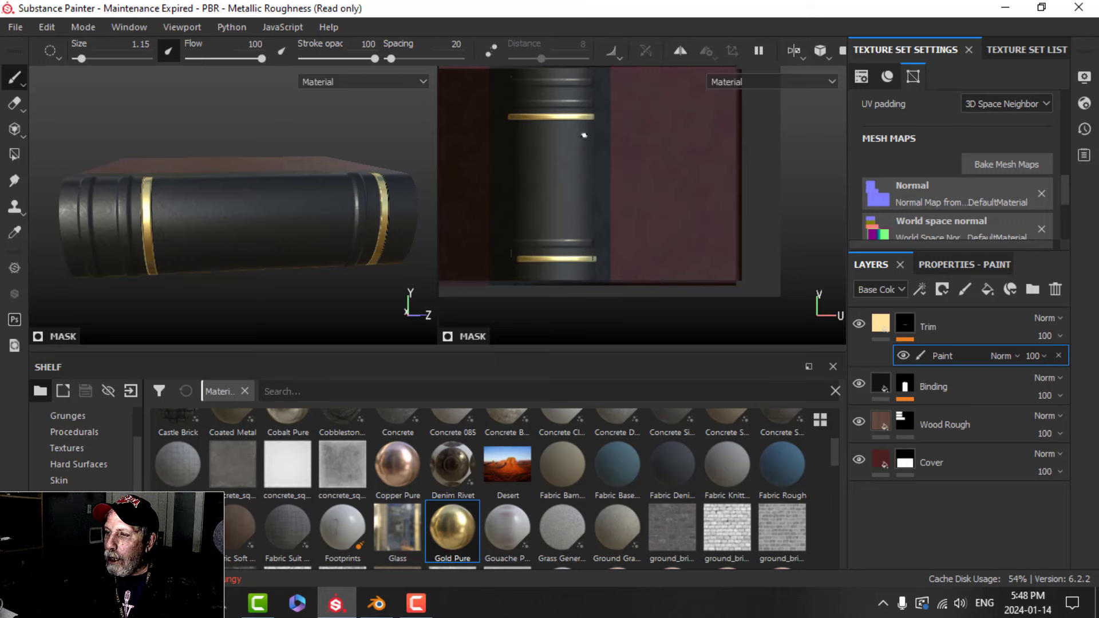
- Paint a thinner straight gold line directly below the upper gold band, using brush size 0.75
scroll(596, 137, up, 2)
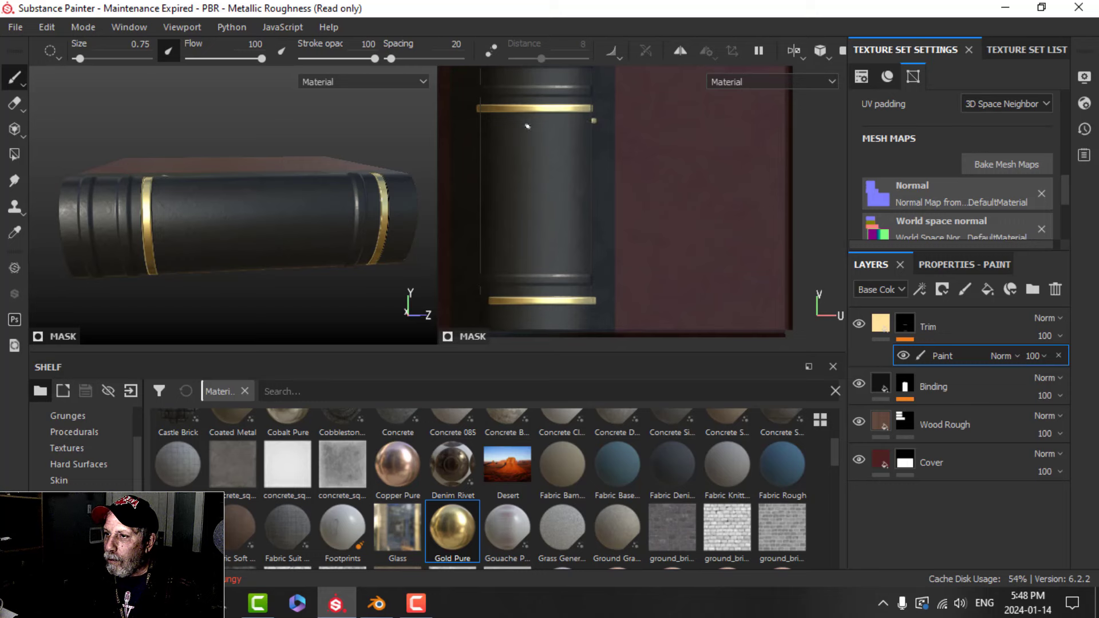
key(ctrl+shift)
ctrl+shift+click(479, 134)
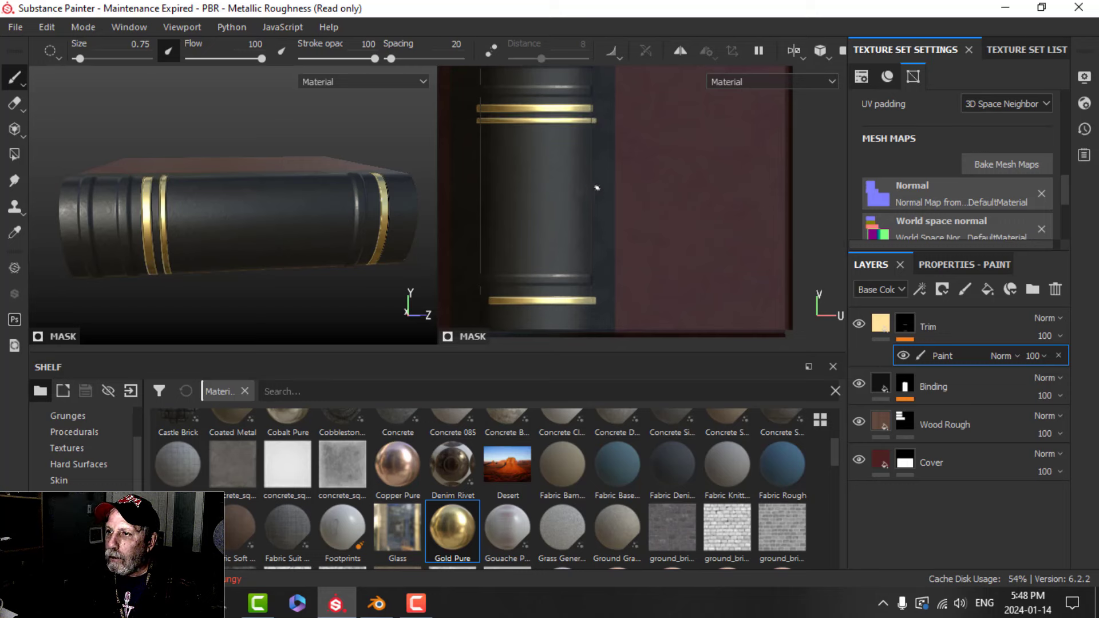
- Increase the paint brush size to 4.67 over the spine in the UV view
alt+drag(273, 252, 203, 276)
alt+middle_drag(191, 236, 258, 270)
scroll(245, 172, up, 3)
scroll(218, 202, up, 2)
scroll(271, 250, down, 2)
alt+middle_drag(535, 176, 576, 208)
key(bracketright)
key(bracketright)
key(bracketright)
key(bracketright)
key(bracketright)
key(bracketright)
key(bracketright)
key(bracketright)
key(bracketright)
key(bracketright)
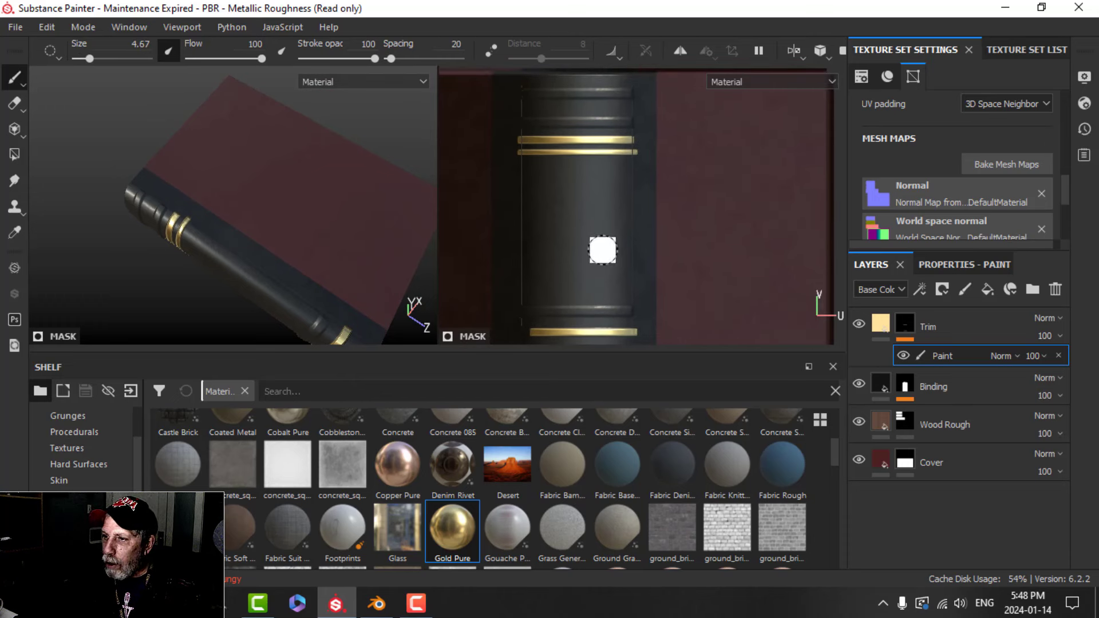
- Switch to the Eraser and give it the Square Rectangle alpha, searching the alphas for "sq"
click(14, 109)
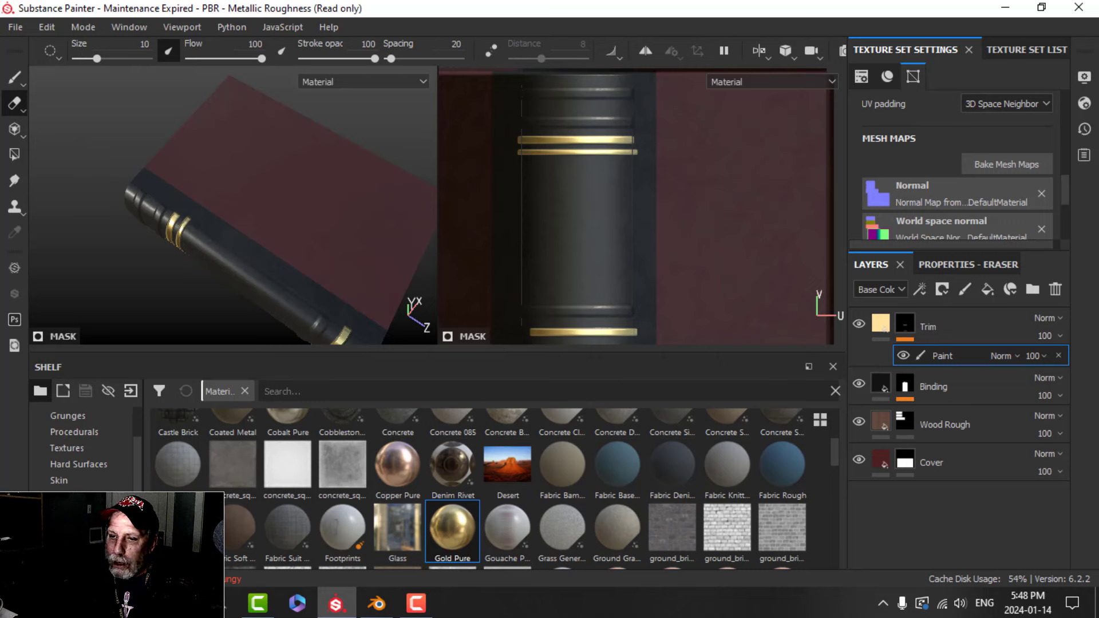
click(939, 264)
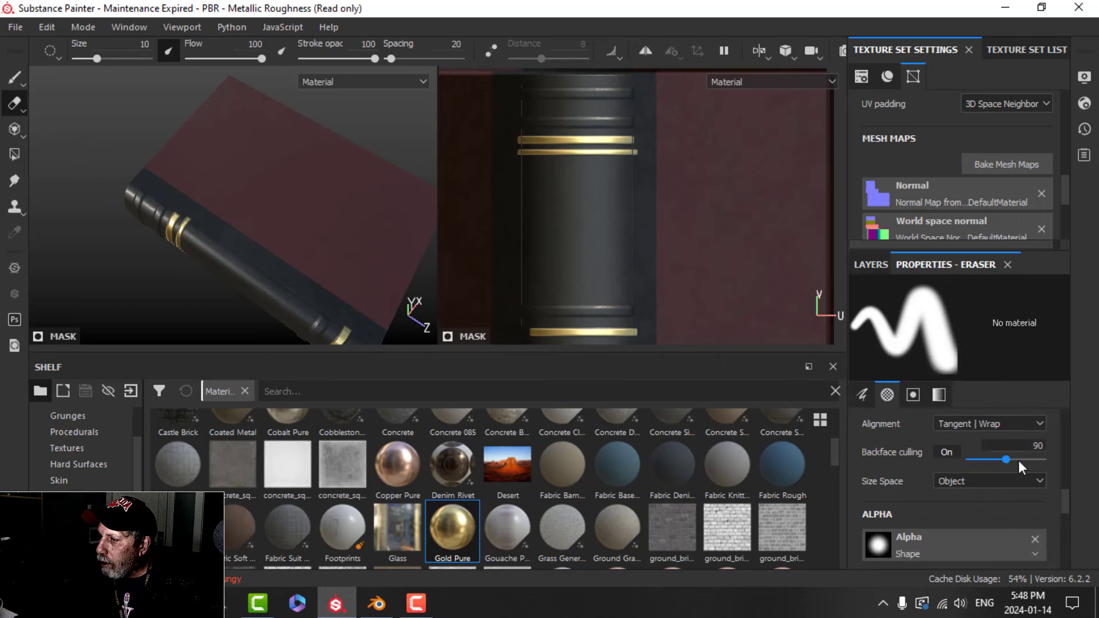
scroll(68, 452, up, 1)
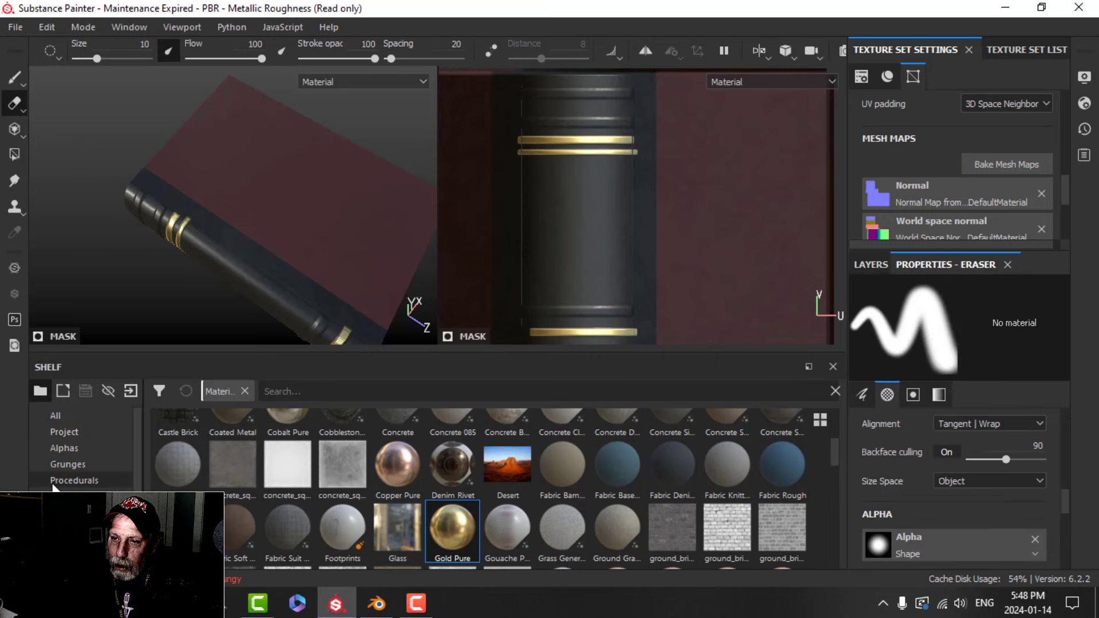
click(69, 459)
click(72, 451)
click(343, 391)
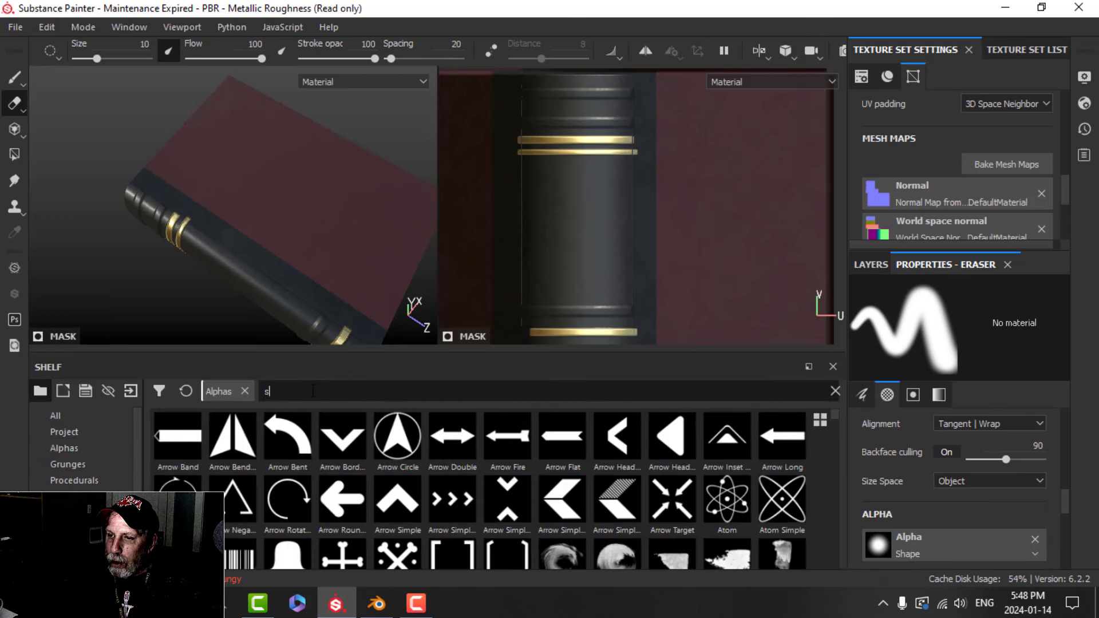
text(sq)
click(558, 503)
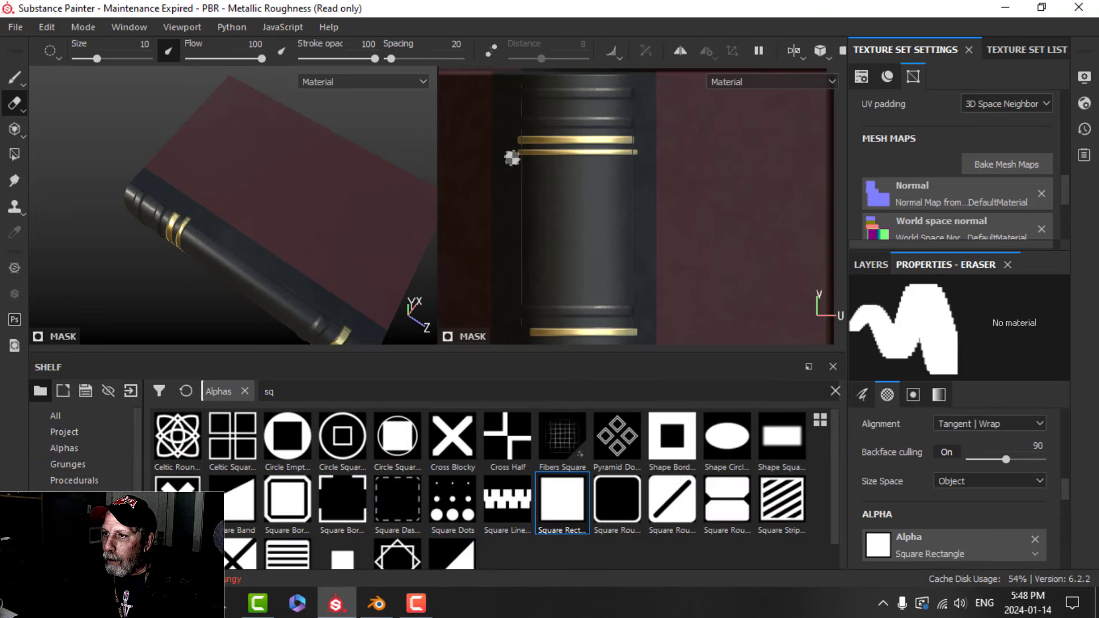
- Trim the uneven ends of the gold spine bands with straight vertical eraser strokes at size 10 along both sides
middle_drag(589, 265, 606, 249)
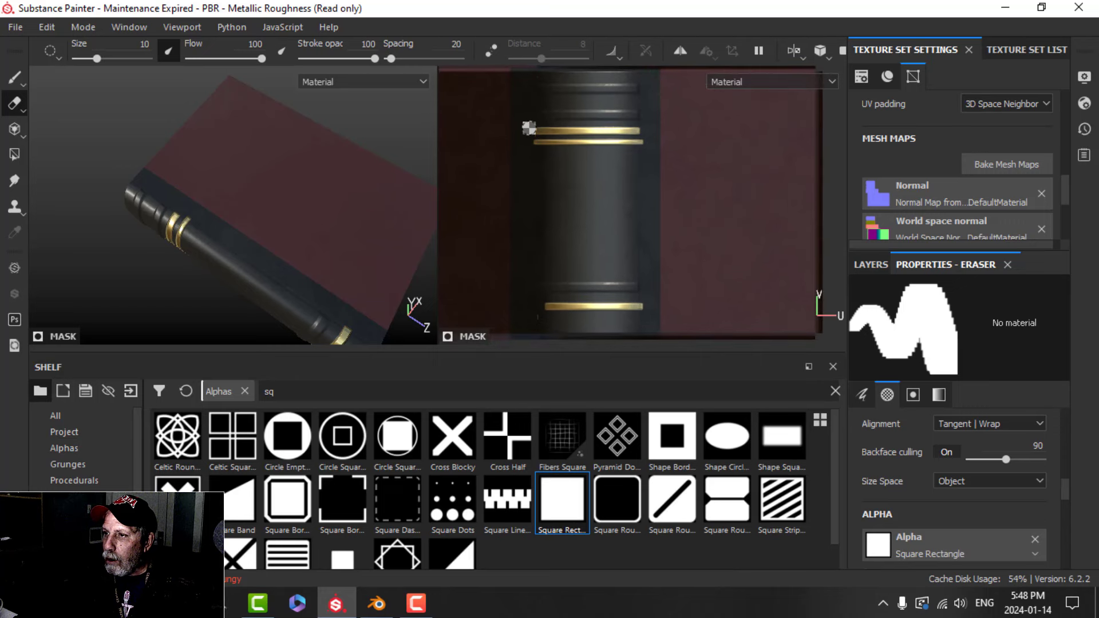
key(ctrl+shift)
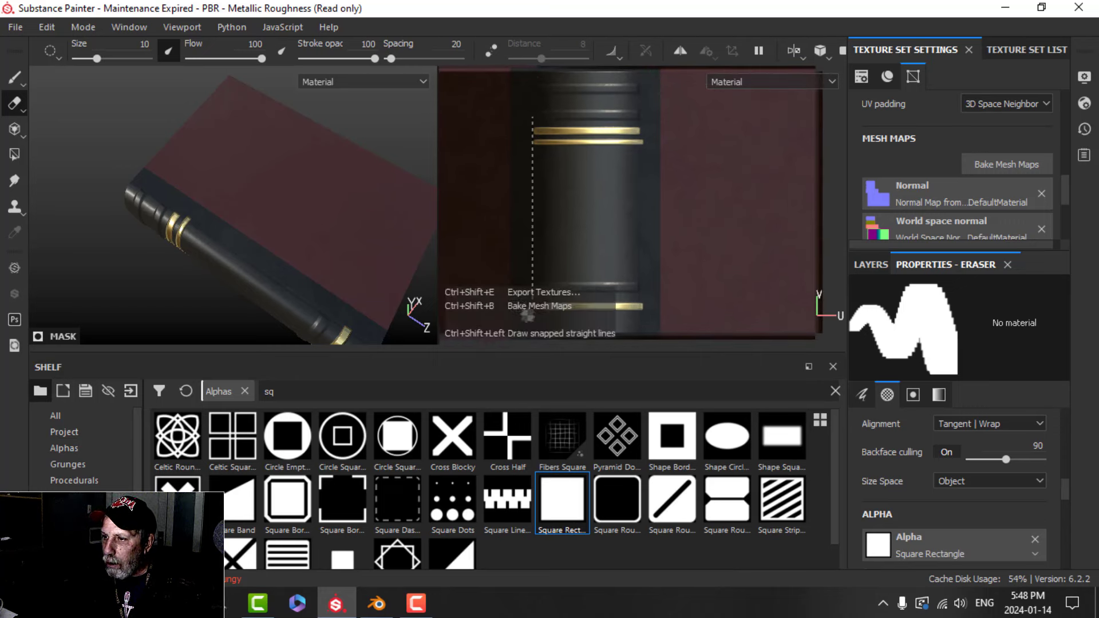
ctrl+shift+click(532, 324)
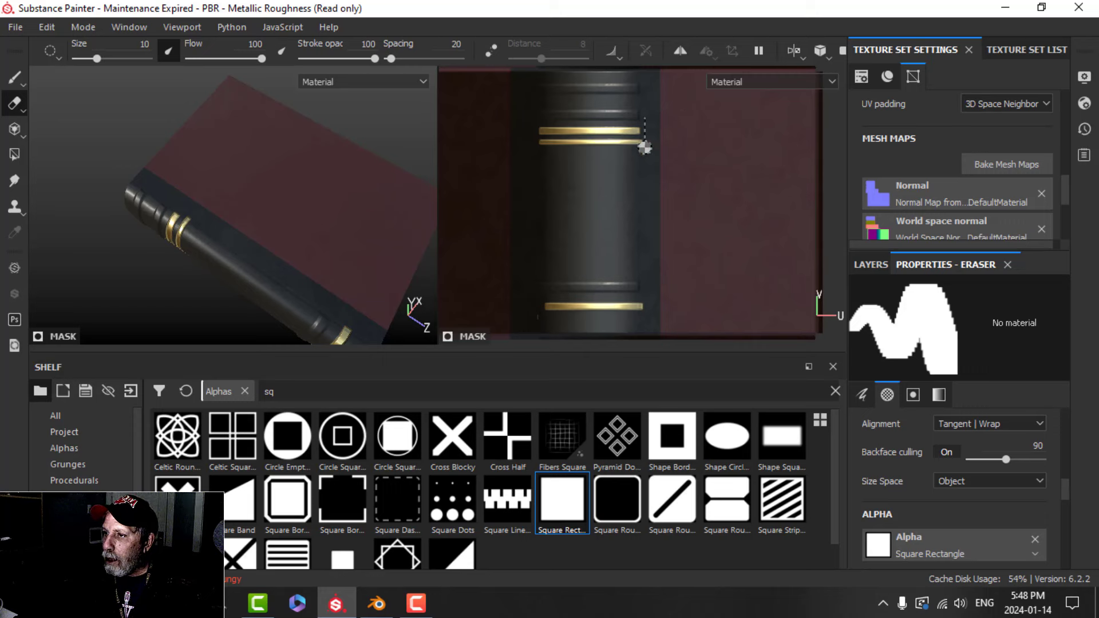
ctrl+shift+click(629, 320)
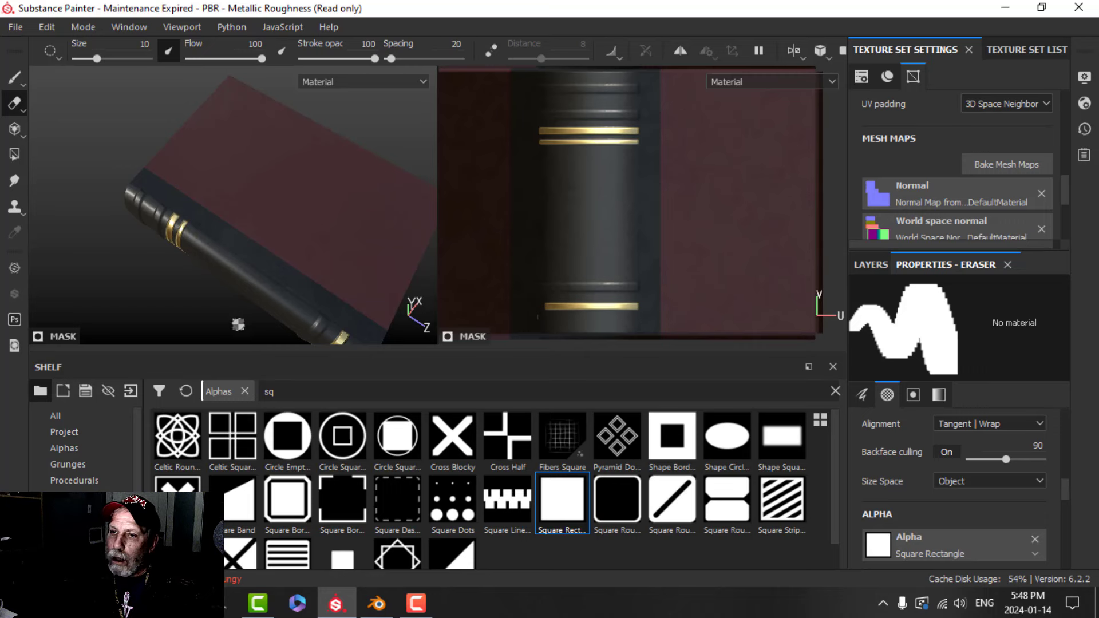
- Return to the Paint brush and reduce its size to 0.97
mouse_move(318, 291)
alt+mouse_down()
mouse_move(298, 238)
mouse_move(303, 183)
mouse_move(366, 175)
mouse_move(348, 224)
mouse_move(368, 129)
mouse_move(371, 243)
mouse_move(413, 245)
mouse_move(362, 235)
mouse_move(256, 302)
mouse_move(321, 206)
mouse_move(338, 226)
mouse_move(353, 225)
alt+mouse_up()
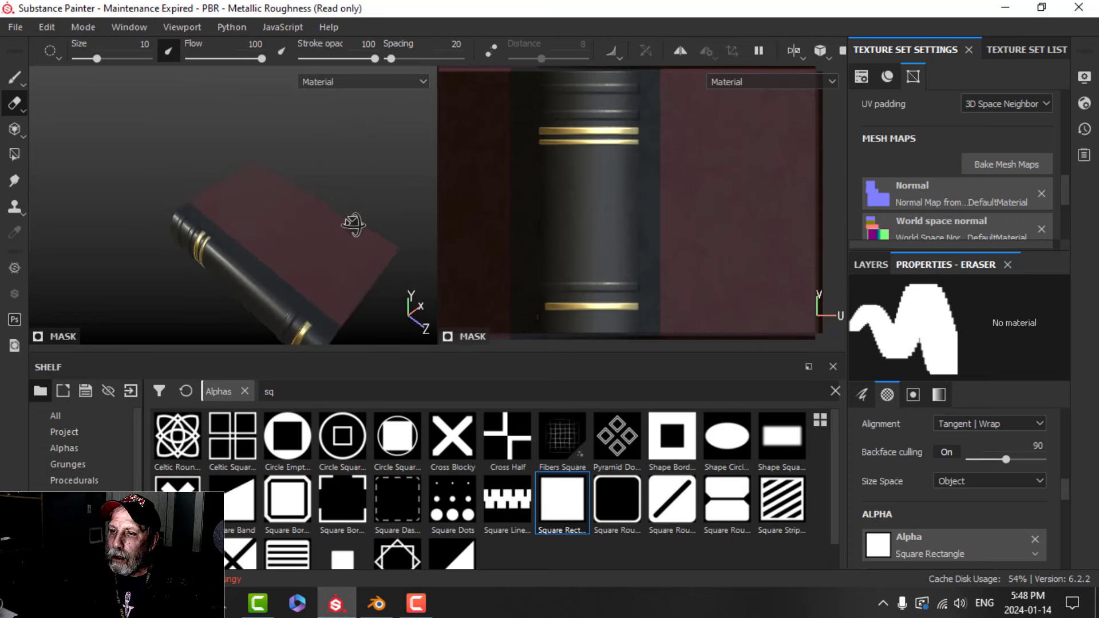
scroll(744, 239, down, 3)
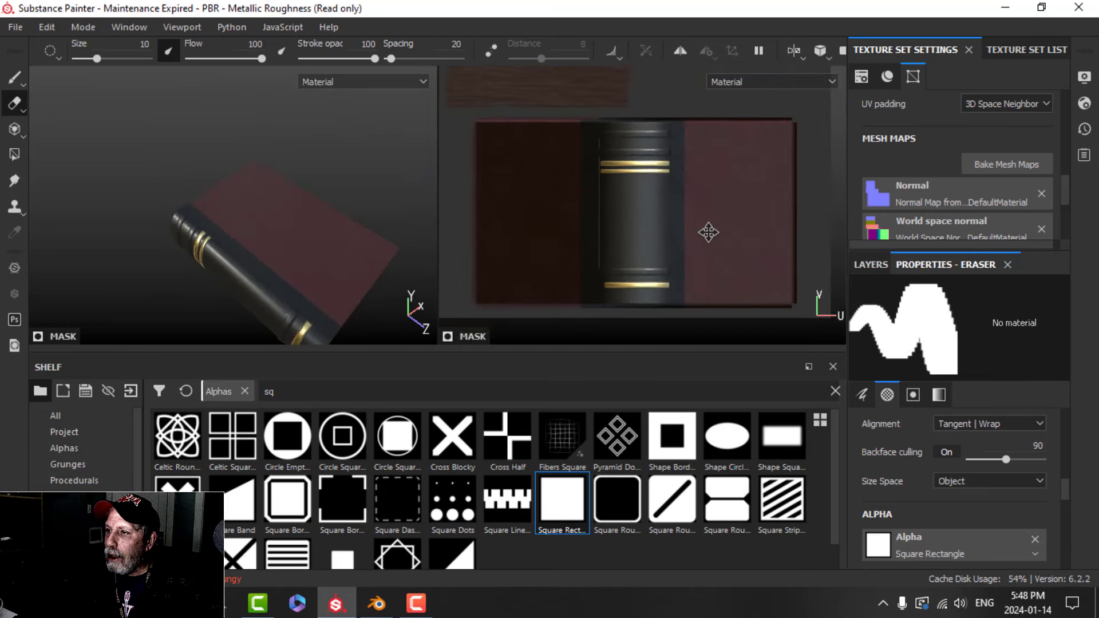
click(11, 76)
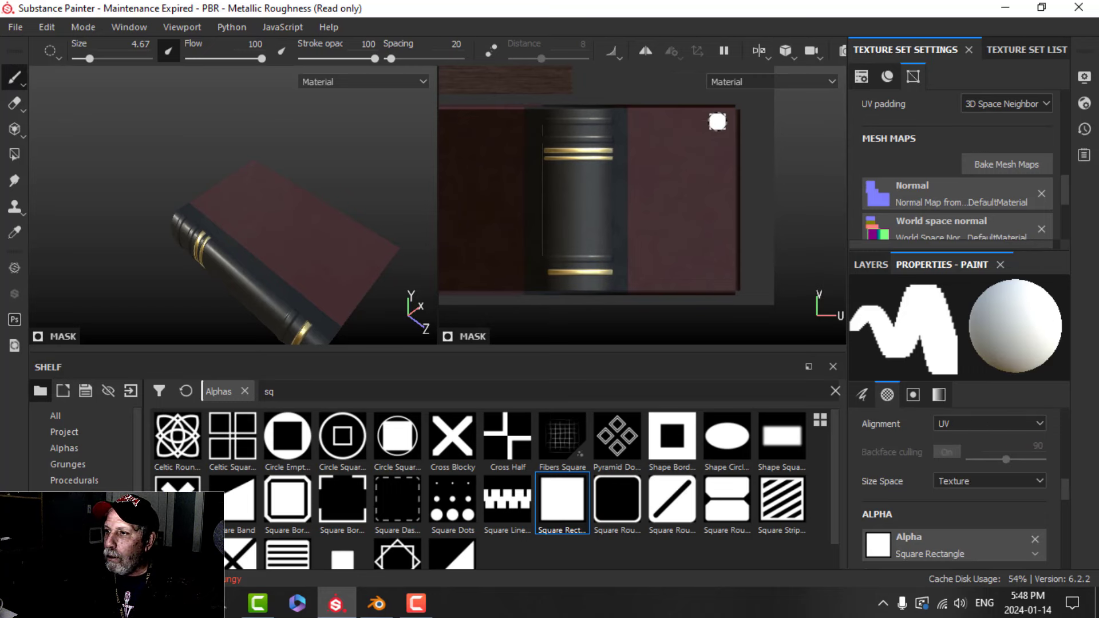
key(bracketleft)
key(bracketleft)
key(bracketleft)
key(bracketleft)
key(bracketleft)
key(bracketleft)
key(bracketleft)
key(bracketleft)
key(bracketleft)
key(bracketleft)
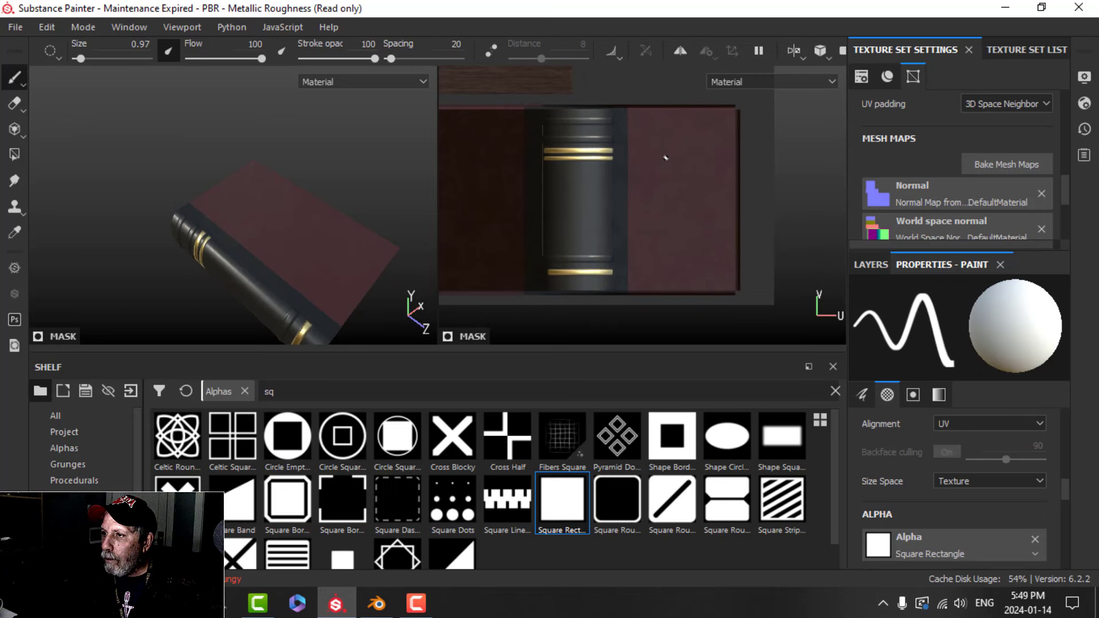
- Try painting a straight vertical gold line where the binding meets the lighter cover in the UV view, using brush size 0.93
key(ctrl+shift)
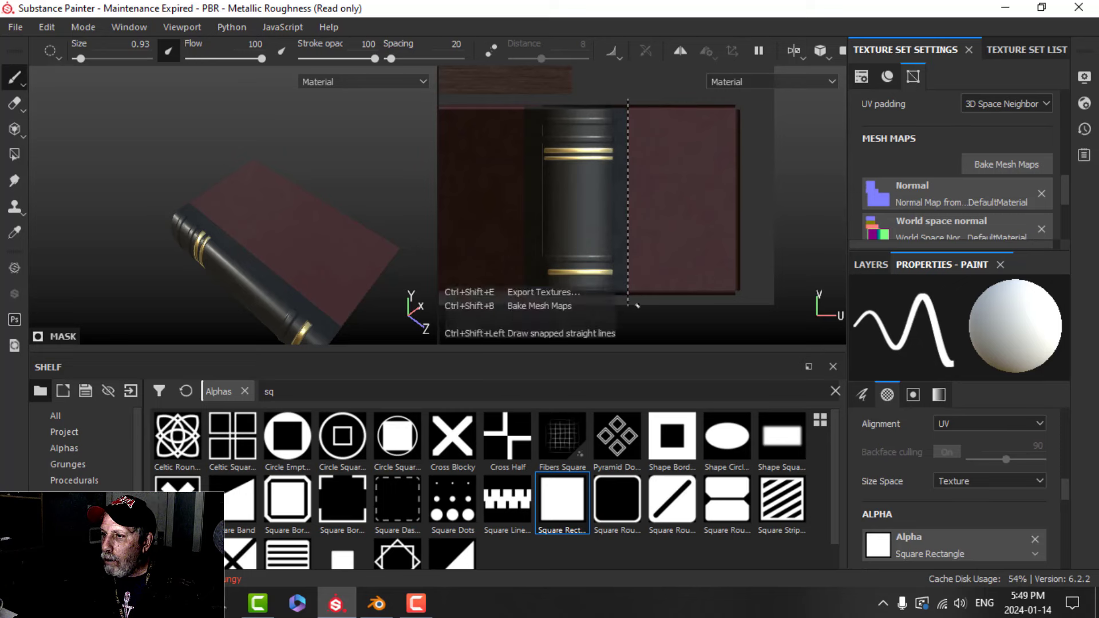
ctrl+shift+click(632, 298)
alt+drag(347, 293, 274, 264)
scroll(316, 290, up, 4)
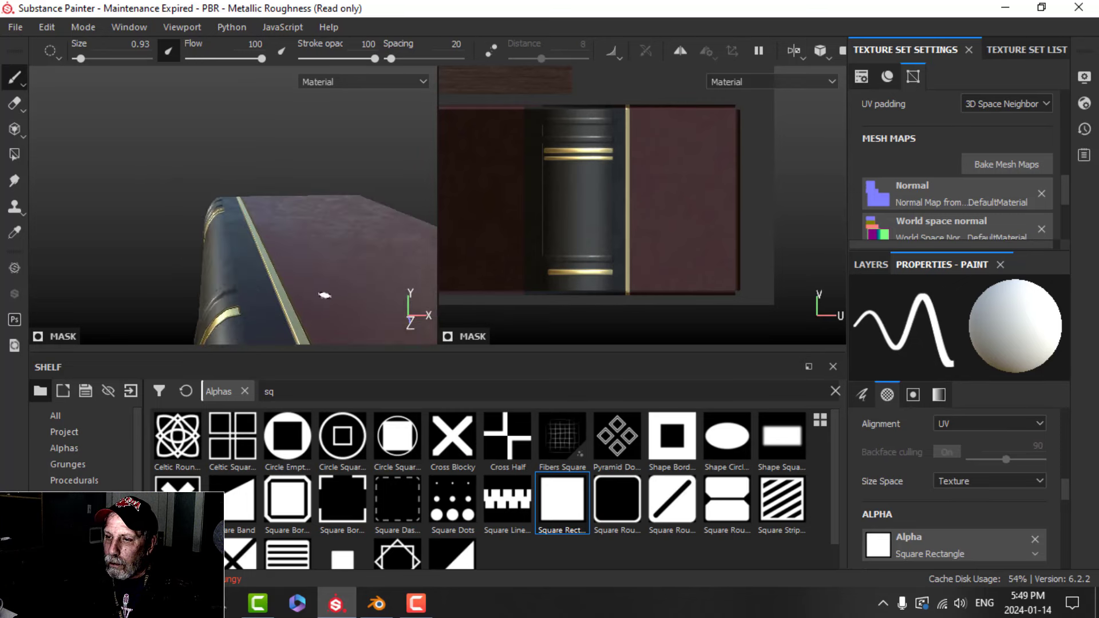
mouse_move(328, 289)
alt+mouse_down()
mouse_move(315, 213)
mouse_move(325, 242)
alt+mouse_up()
key(ctrl+z)
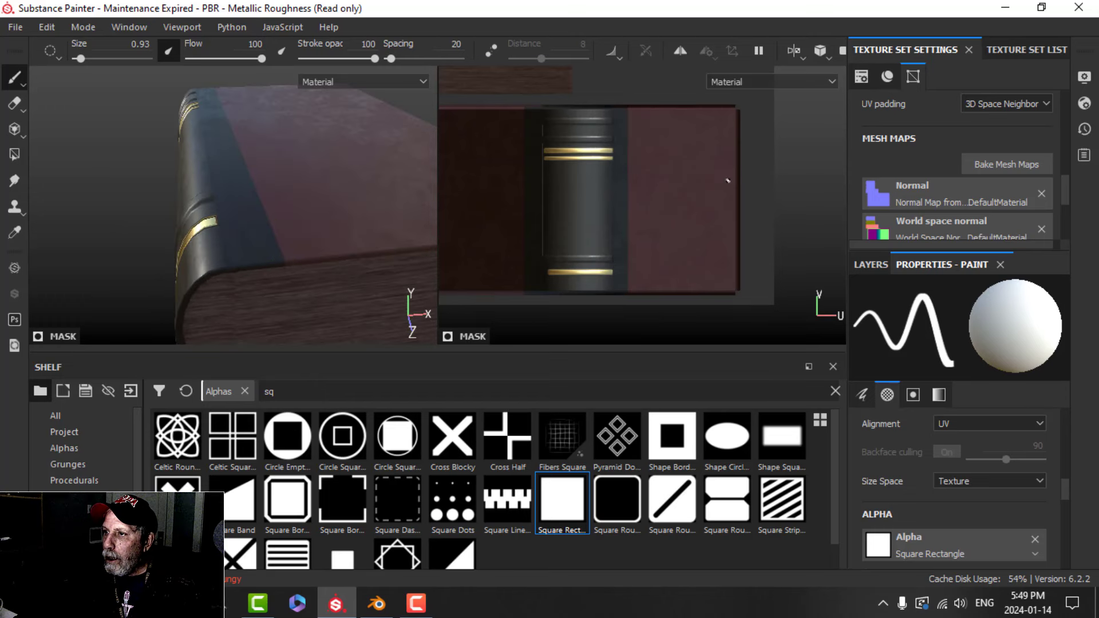
- Paint a thin straight vertical gold line along each edge of the binding in the UV view, using brush size 0.53
key(bracketleft)
key(bracketleft)
key(bracketleft)
key(bracketleft)
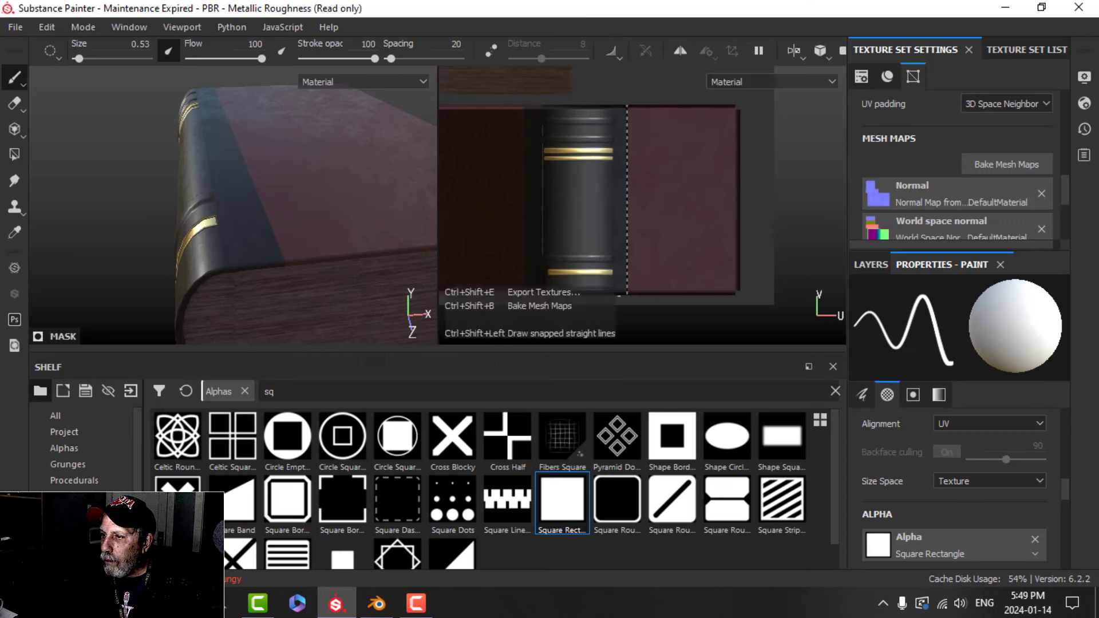
ctrl+shift+click(620, 294)
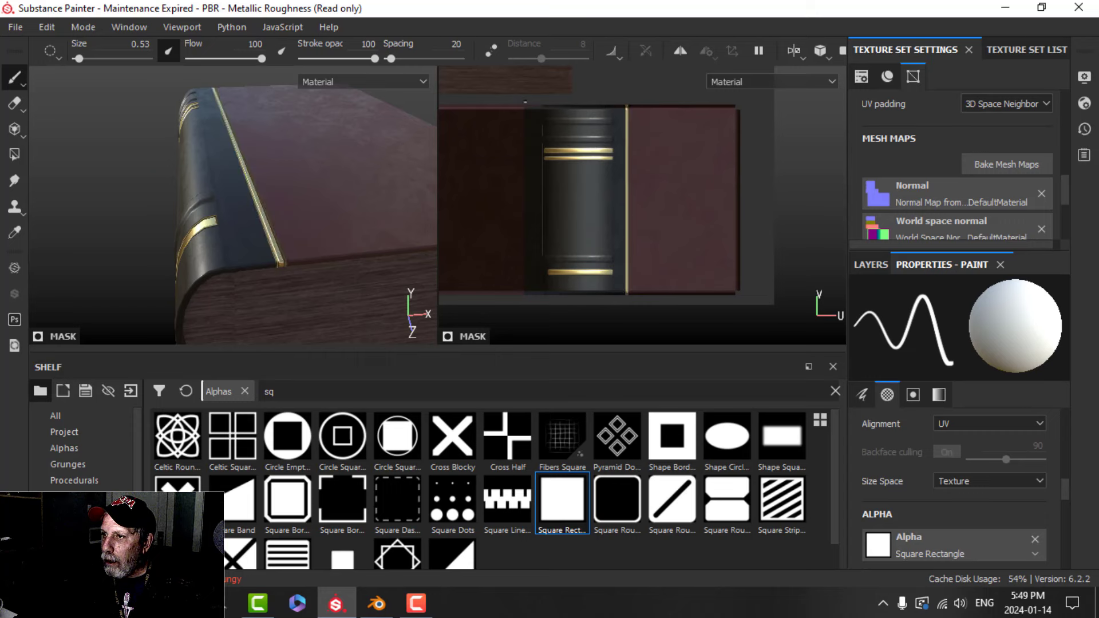
ctrl+shift+click(527, 299)
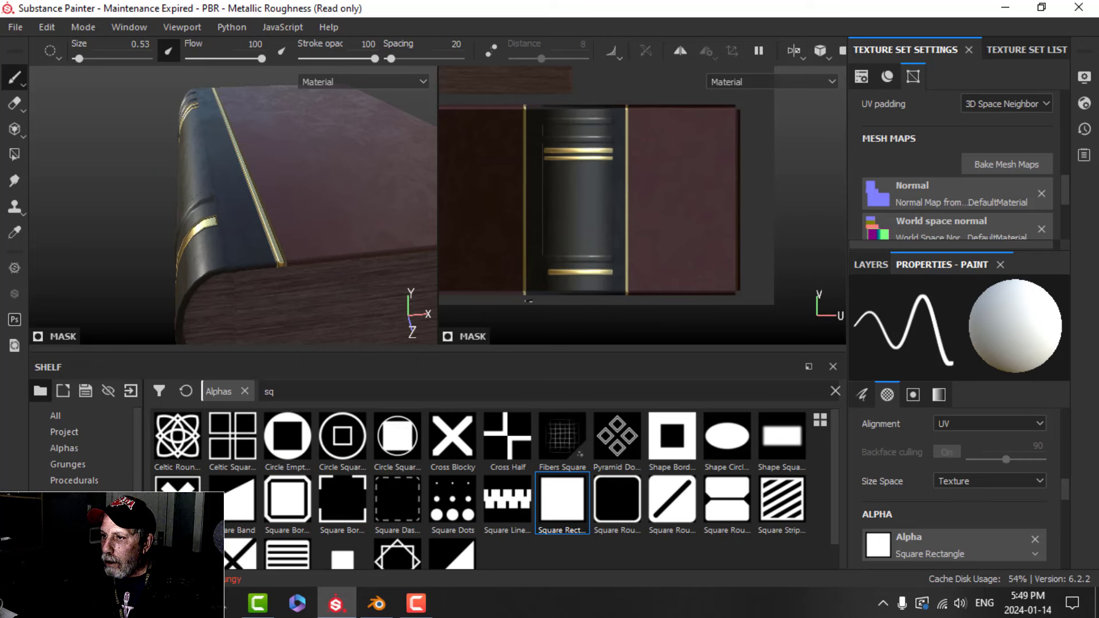
- Examine the gold trim on the book's cover and spine in enlarged views, from several angles and under different lighting
alt+drag(230, 206, 252, 213)
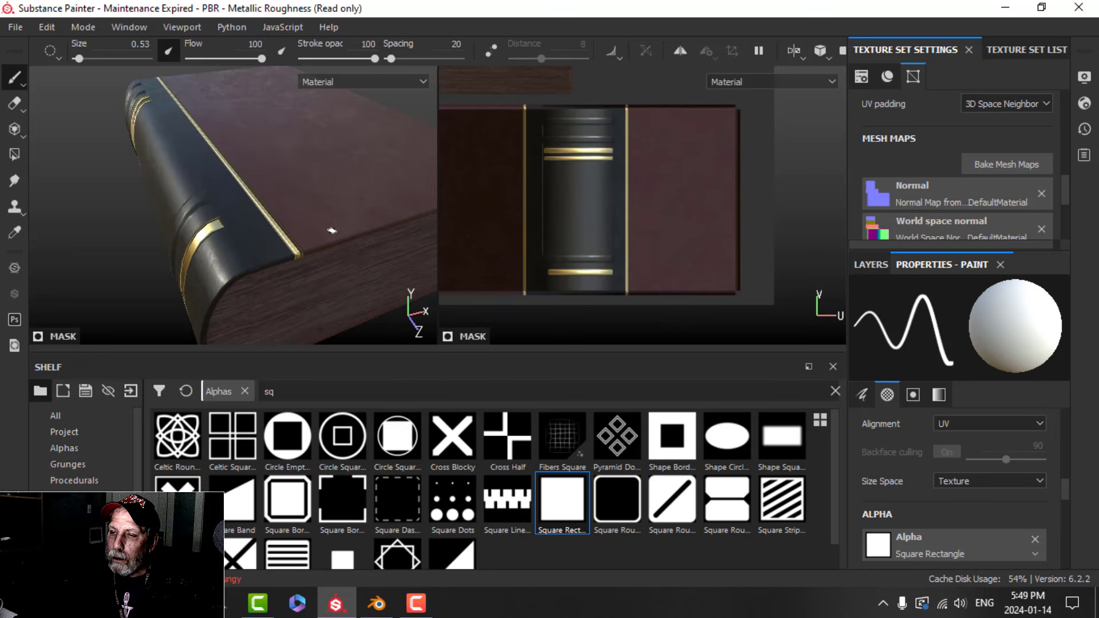
scroll(332, 231, down, 3)
alt+drag(331, 220, 303, 220)
key(Tab)
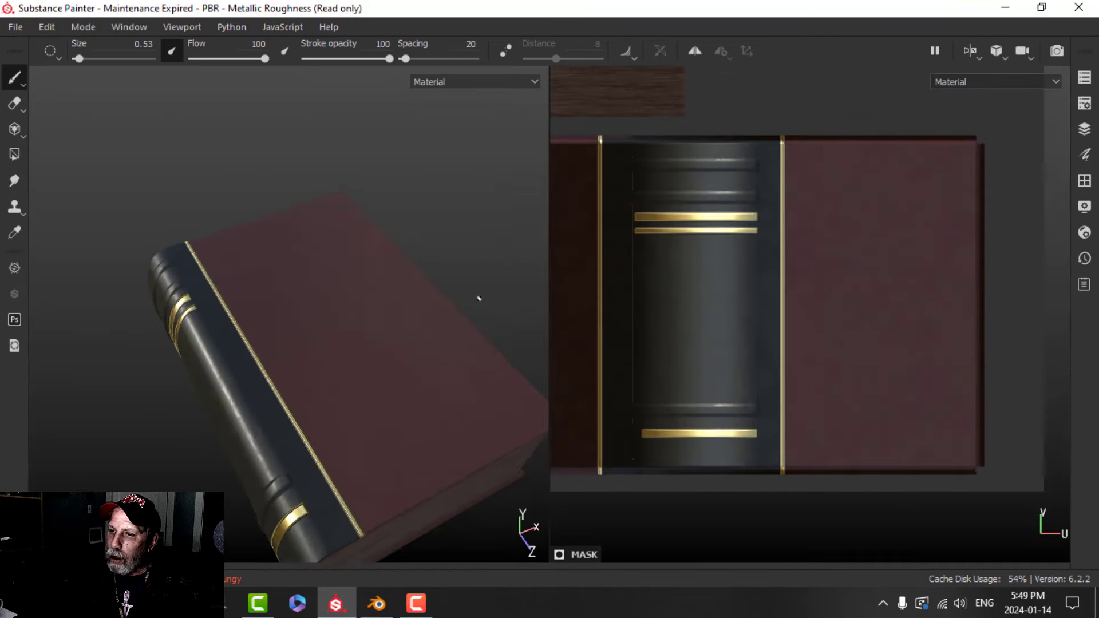
alt+drag(479, 299, 382, 275)
scroll(779, 288, up, 2)
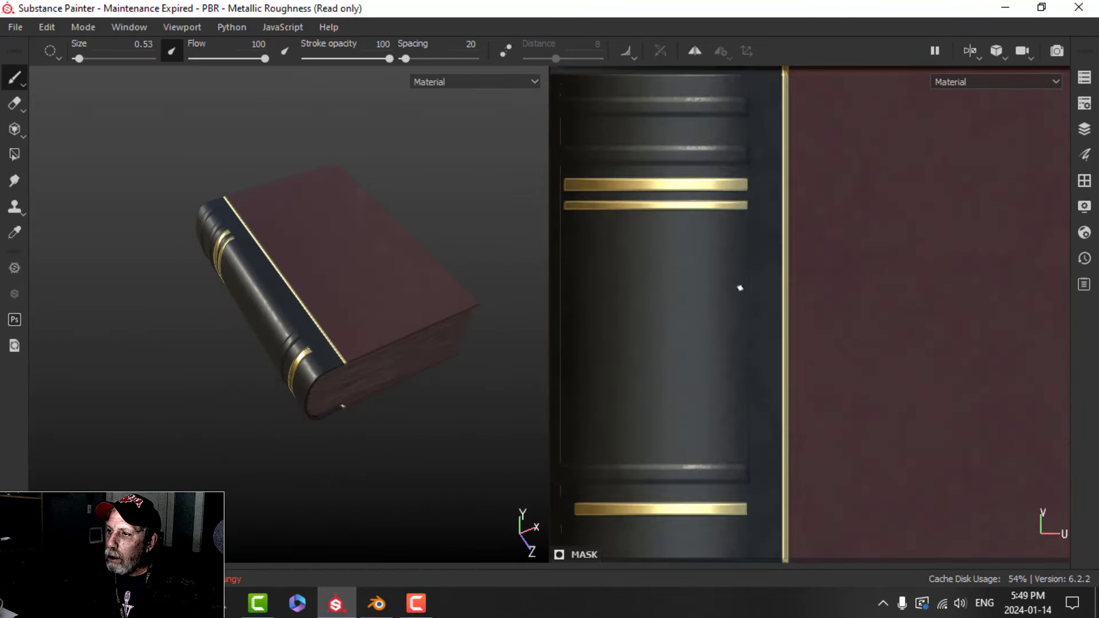
scroll(735, 285, down, 4)
alt+middle_drag(324, 325, 318, 283)
alt+drag(318, 283, 298, 310)
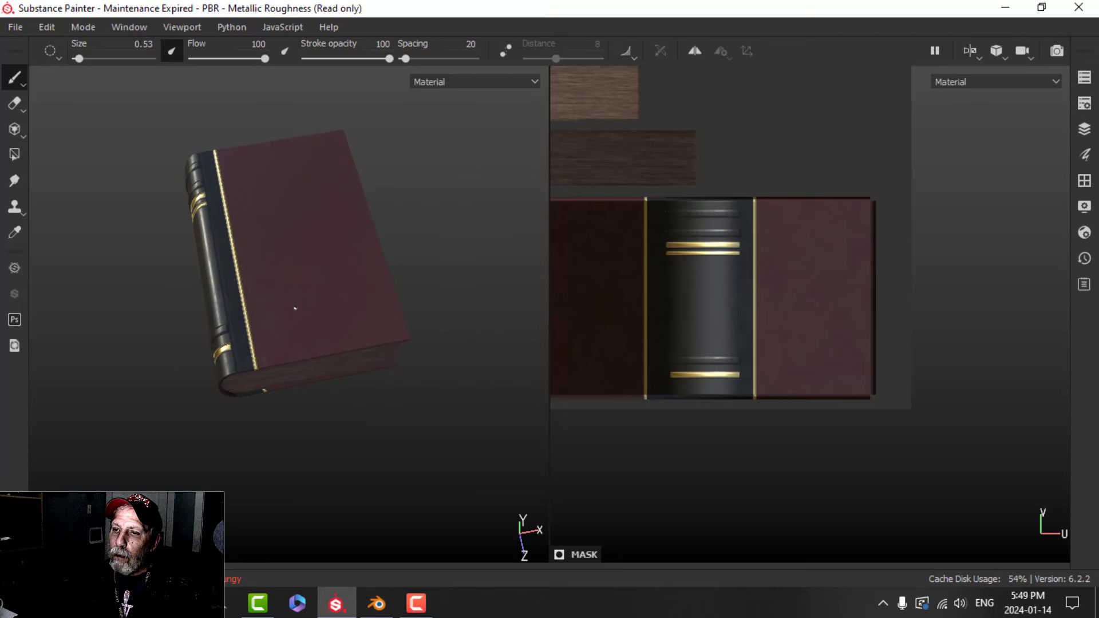
scroll(297, 309, up, 3)
shift+right_drag(424, 223, 387, 226)
alt+drag(386, 226, 540, 306)
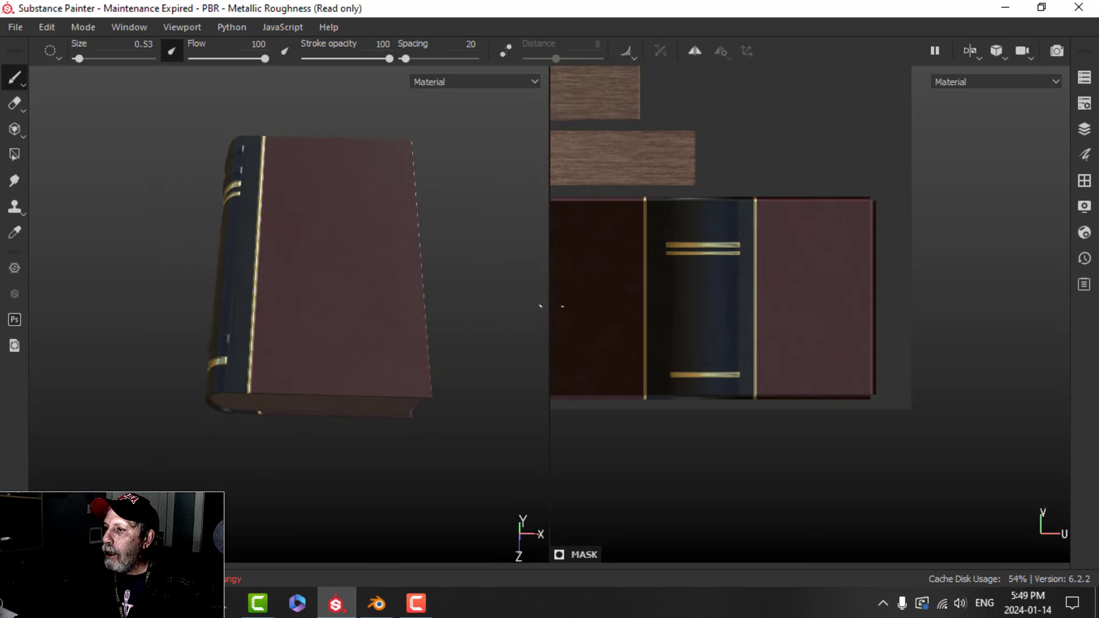
scroll(761, 292, down, 1)
scroll(755, 291, up, 2)
alt+middle_drag(793, 286, 794, 271)
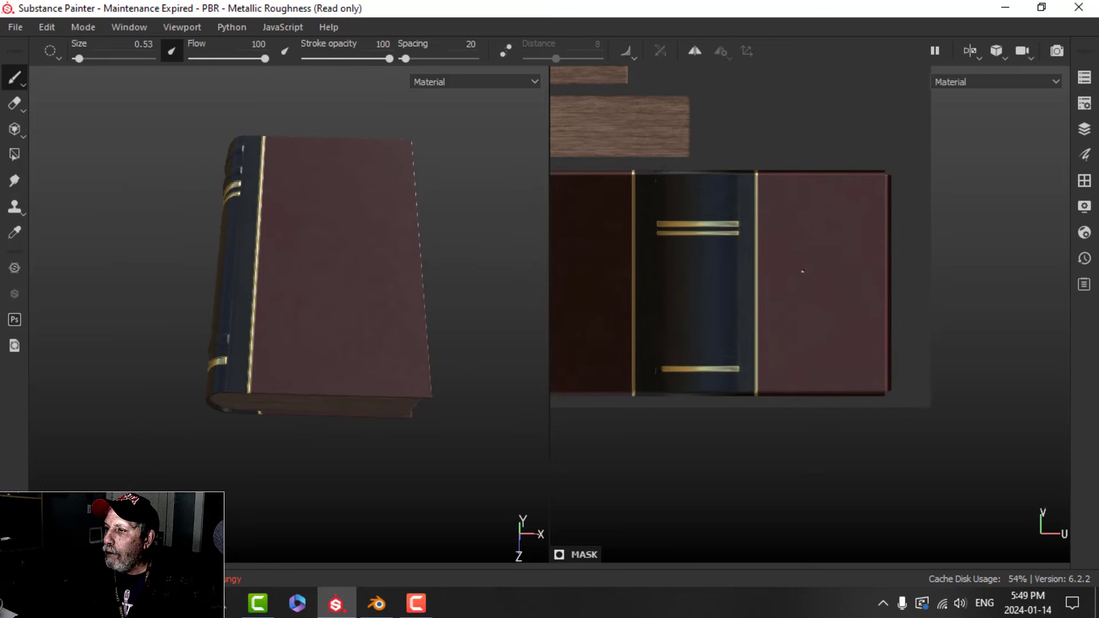
key(Tab)
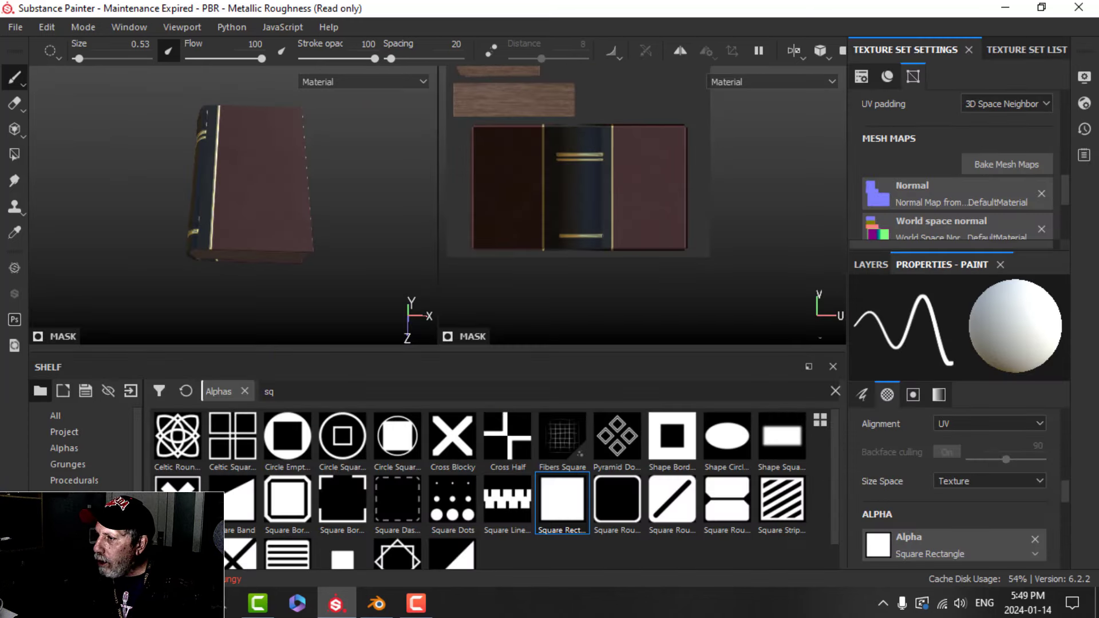
- Turn off the height channel in the Trim layer's fill material
click(864, 263)
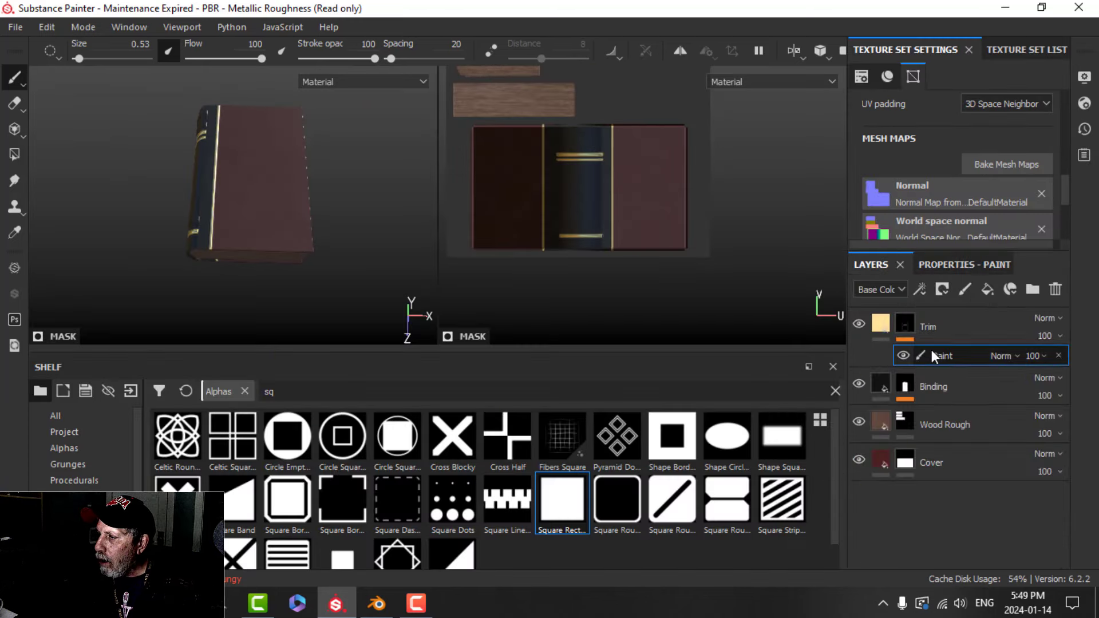
click(948, 265)
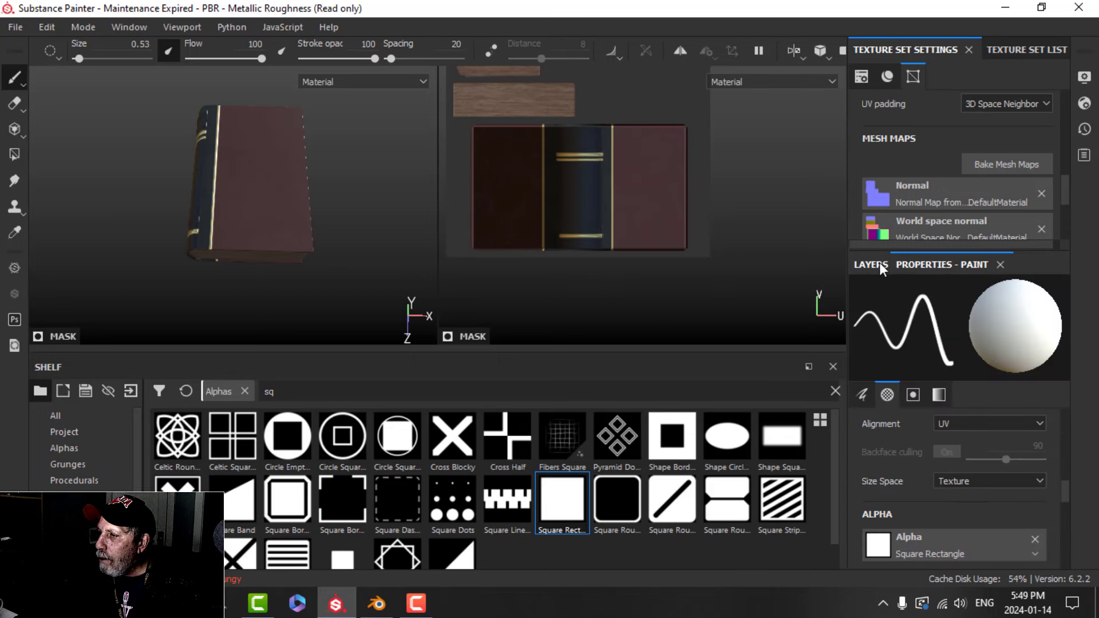
click(880, 264)
click(896, 319)
click(968, 265)
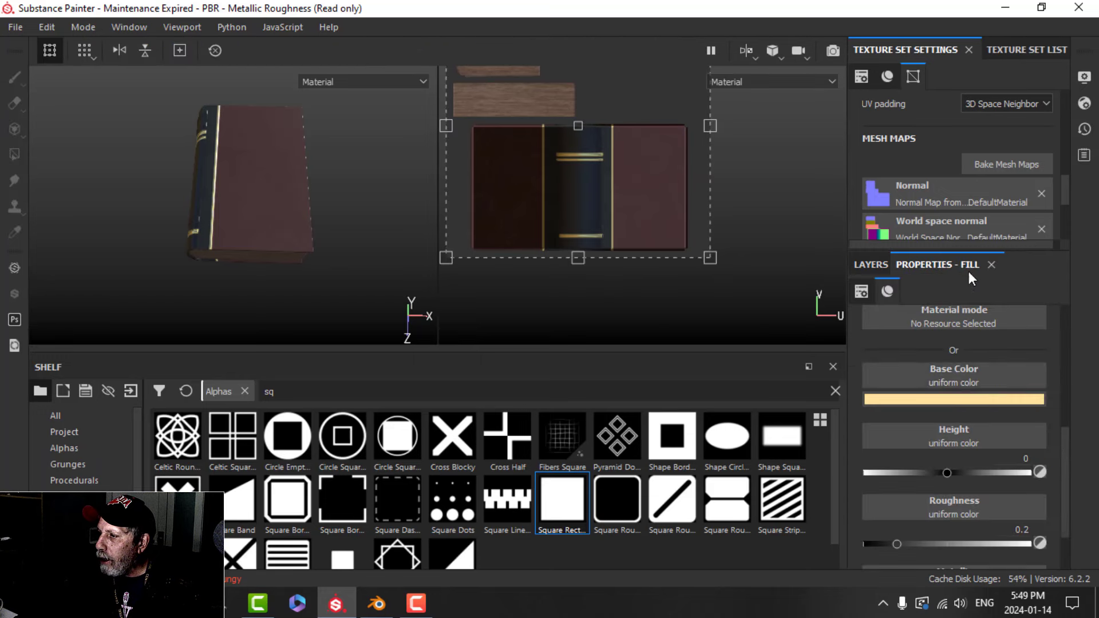
scroll(910, 332, up, 3)
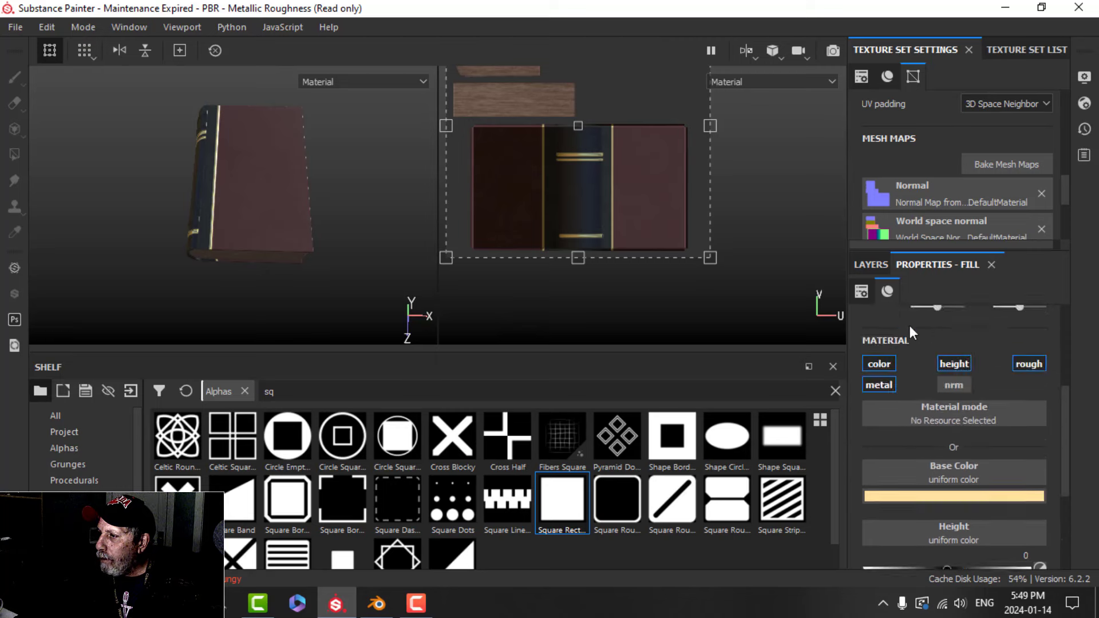
click(949, 363)
- Examine the gold bands and edge lines up close on the spine and cover from several angles
alt+drag(307, 191, 268, 203)
alt+middle_drag(268, 202, 316, 188)
scroll(319, 215, up, 6)
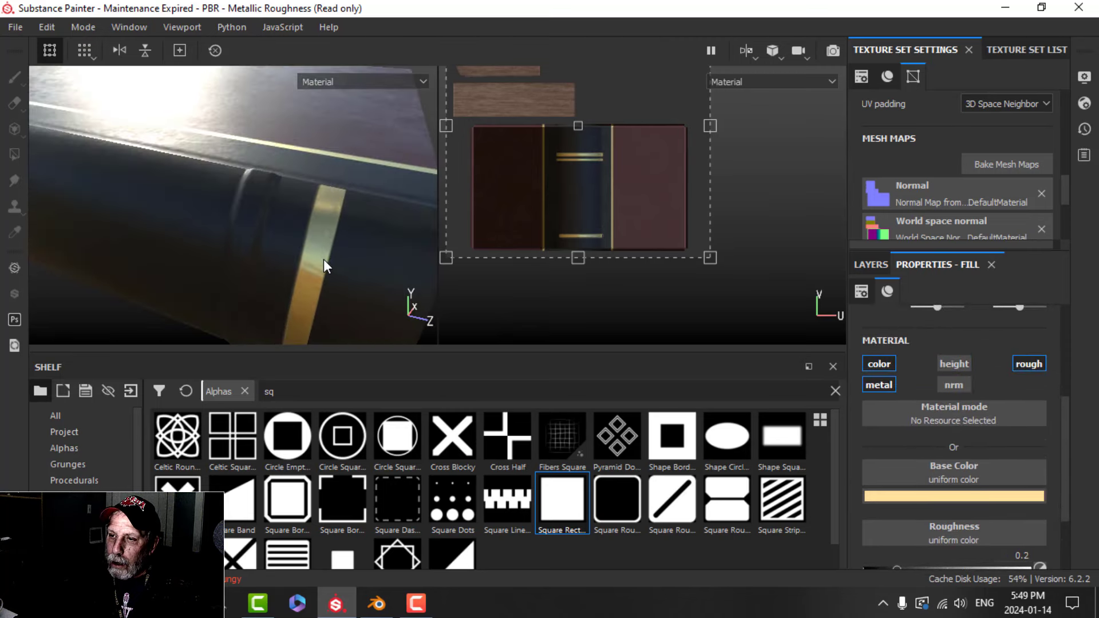
alt+drag(324, 260, 332, 171)
alt+middle_drag(332, 171, 226, 268)
scroll(208, 238, down, 3)
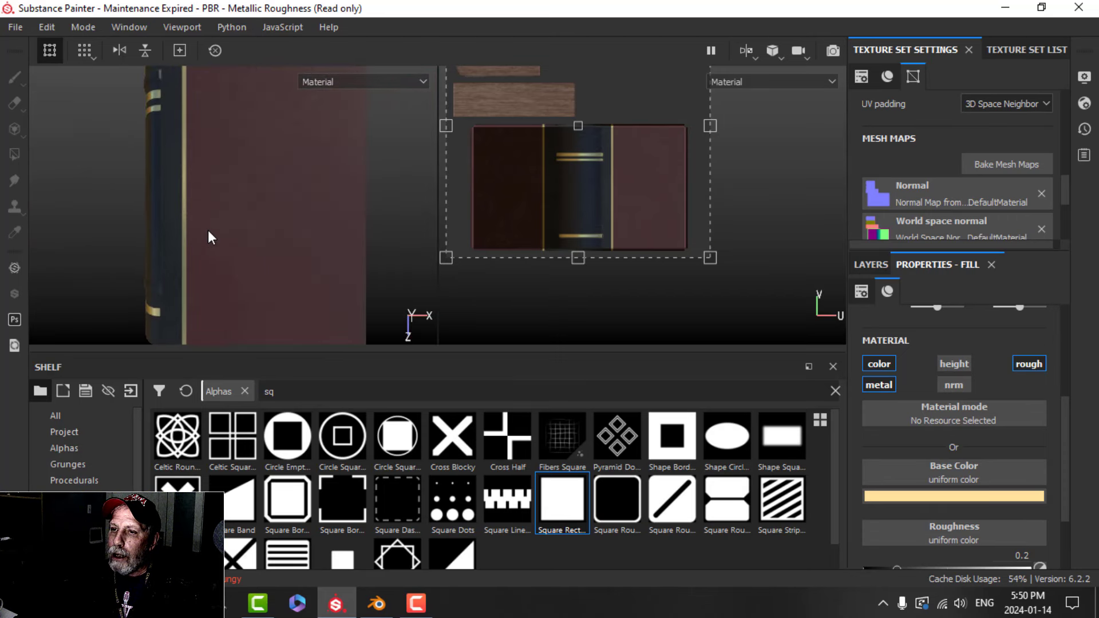
alt+middle_drag(245, 197, 221, 212)
alt+drag(201, 205, 249, 199)
scroll(249, 199, up, 3)
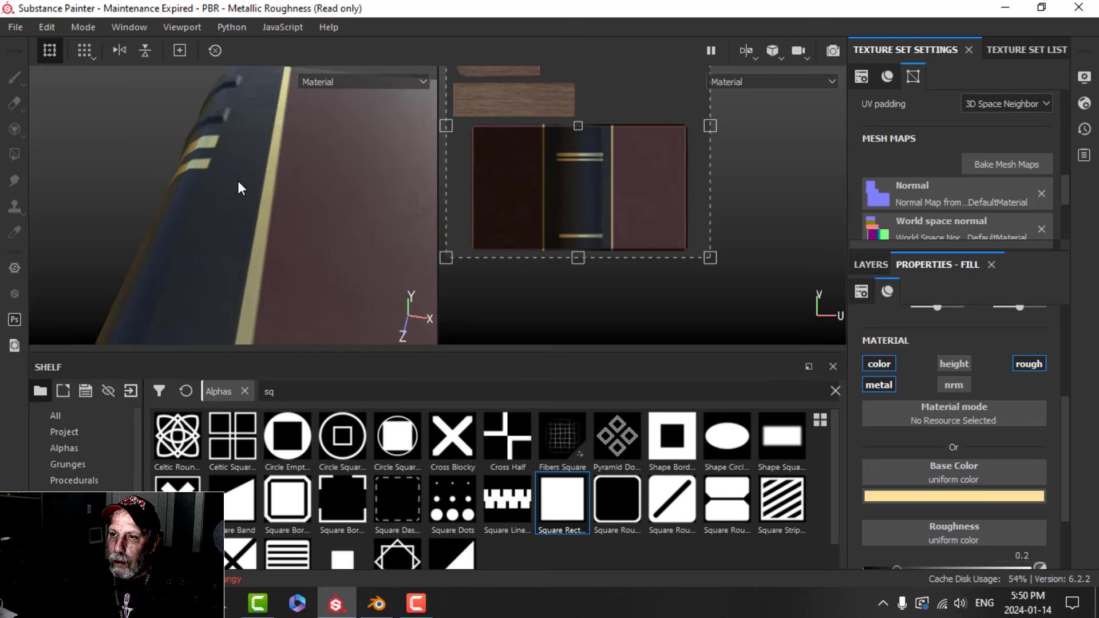
scroll(238, 186, down, 3)
alt+middle_drag(238, 193, 260, 209)
alt+drag(260, 208, 289, 131)
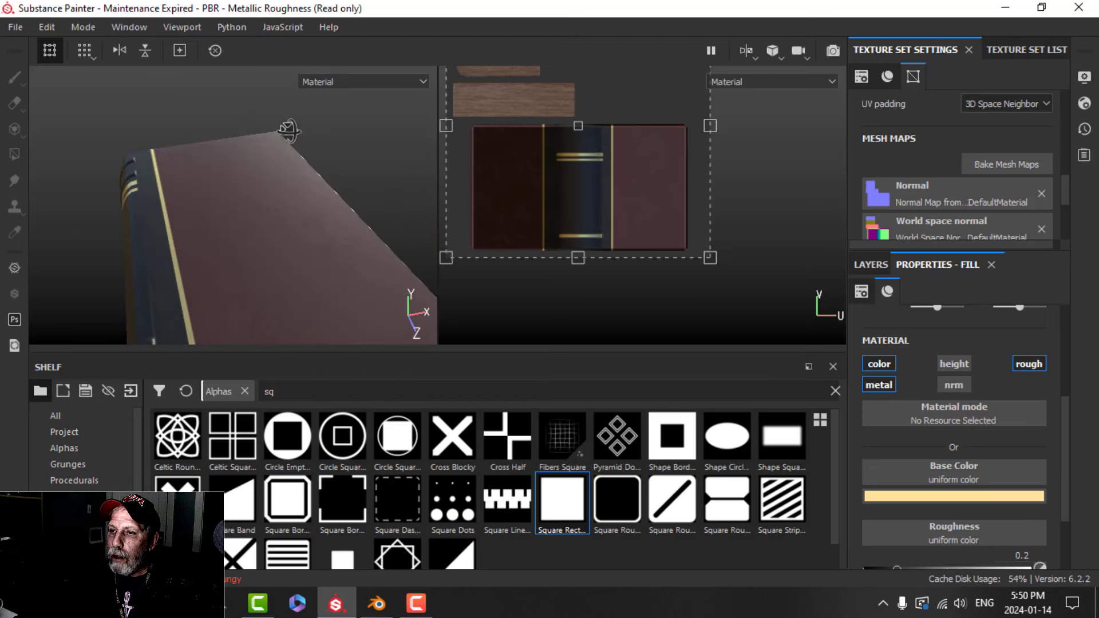
- Select the Paint effect on the Trim layer's mask, with the whole cover visible in the UV view
alt+middle_drag(272, 207, 206, 174)
alt+drag(206, 174, 221, 199)
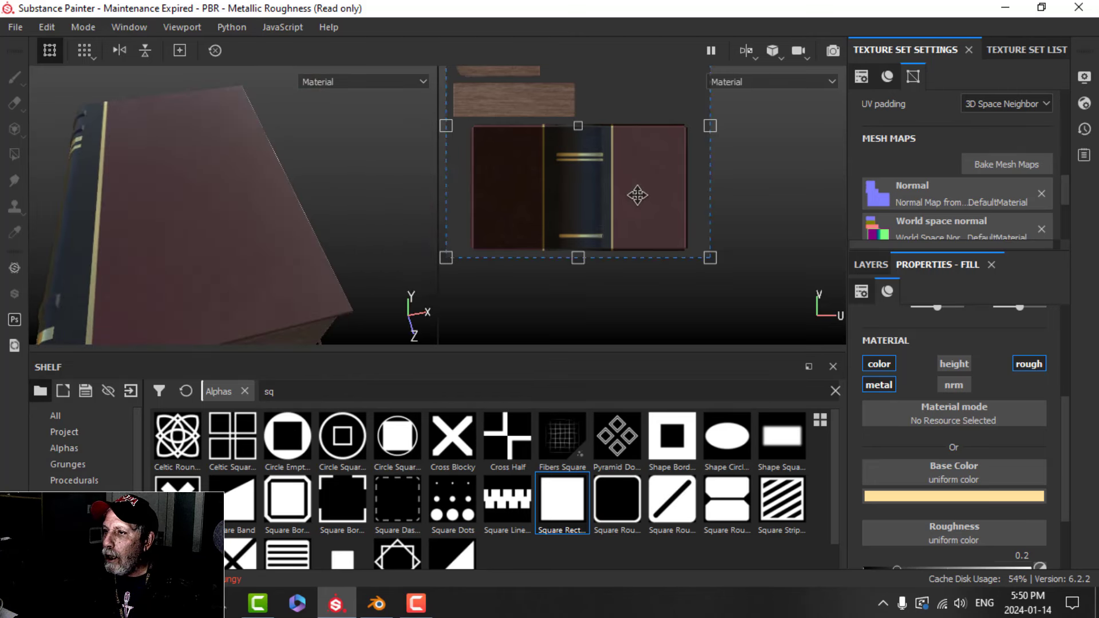
scroll(639, 196, down, 3)
scroll(641, 197, up, 2)
middle_drag(687, 302, 696, 301)
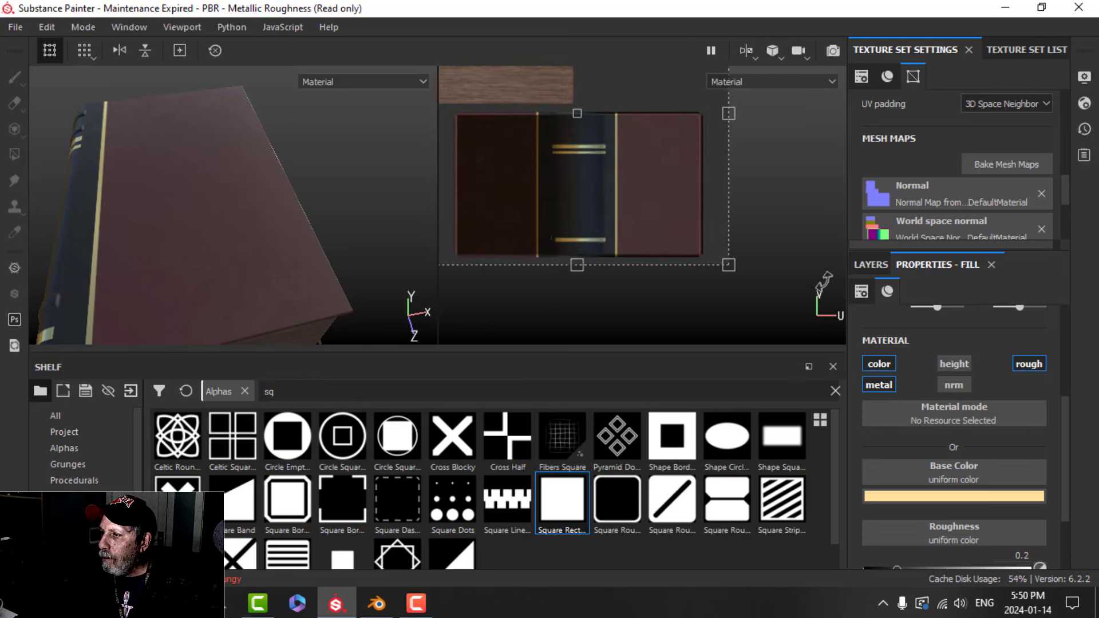
click(870, 265)
click(911, 323)
click(970, 361)
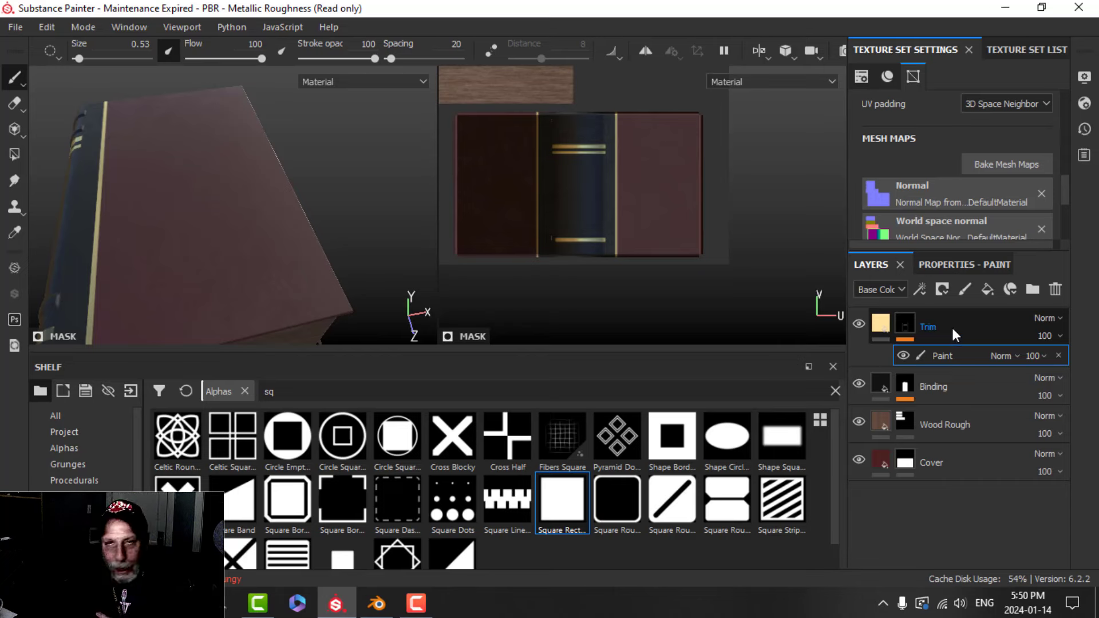
- Add the ornament image 16ab9d9df2e80067cfddd115c28a3a05.jpg from the BLENDER > TEXTURES > ALPHAS folder to the resources for import
click(131, 391)
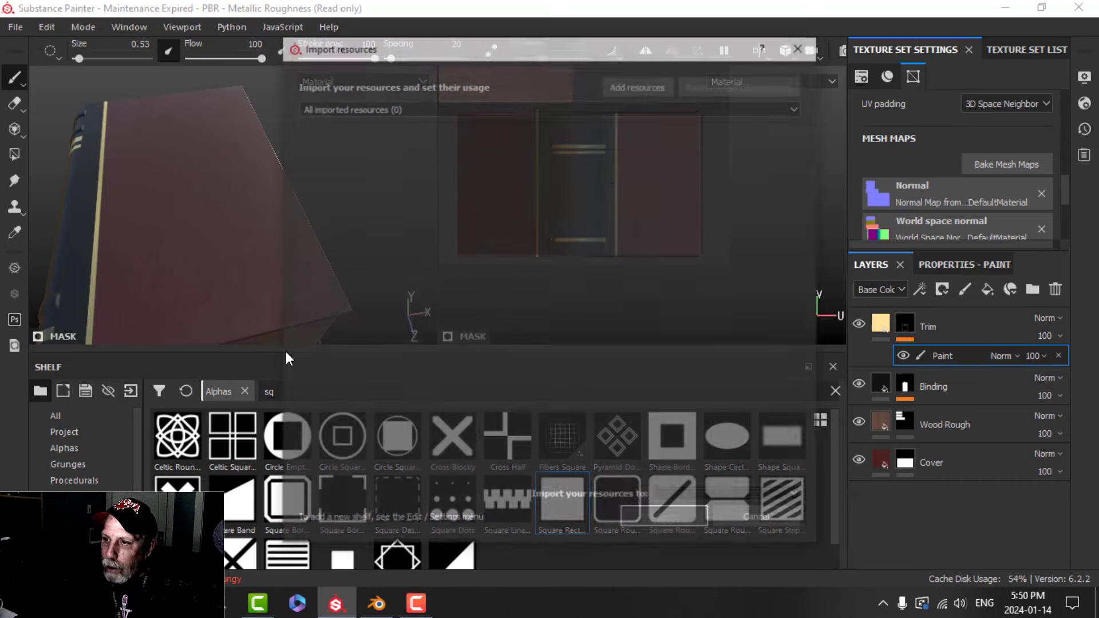
click(648, 85)
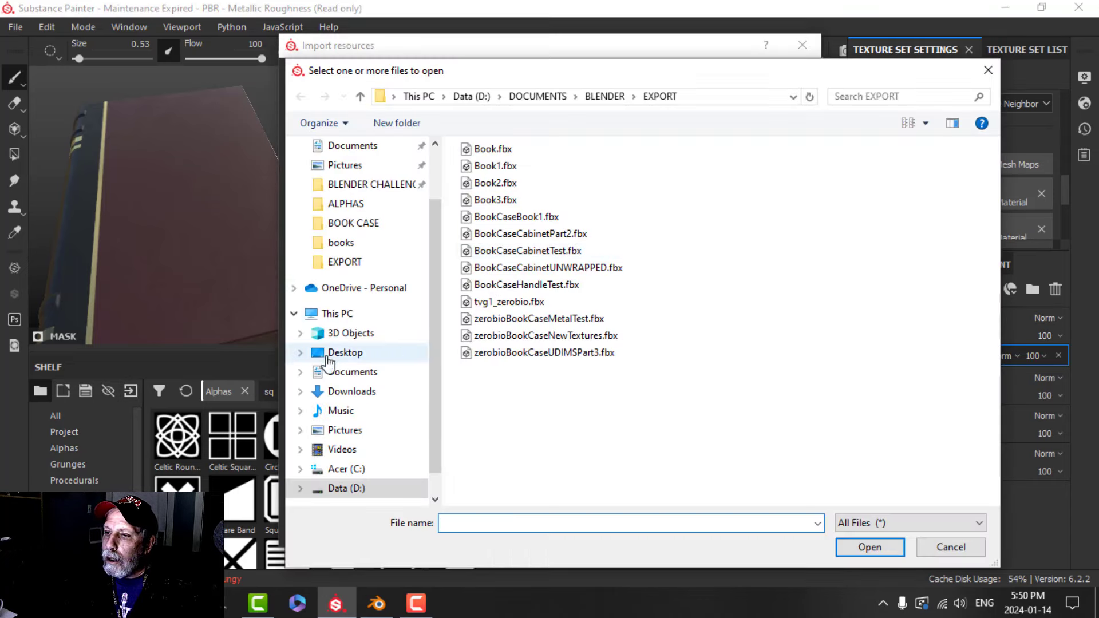
click(604, 97)
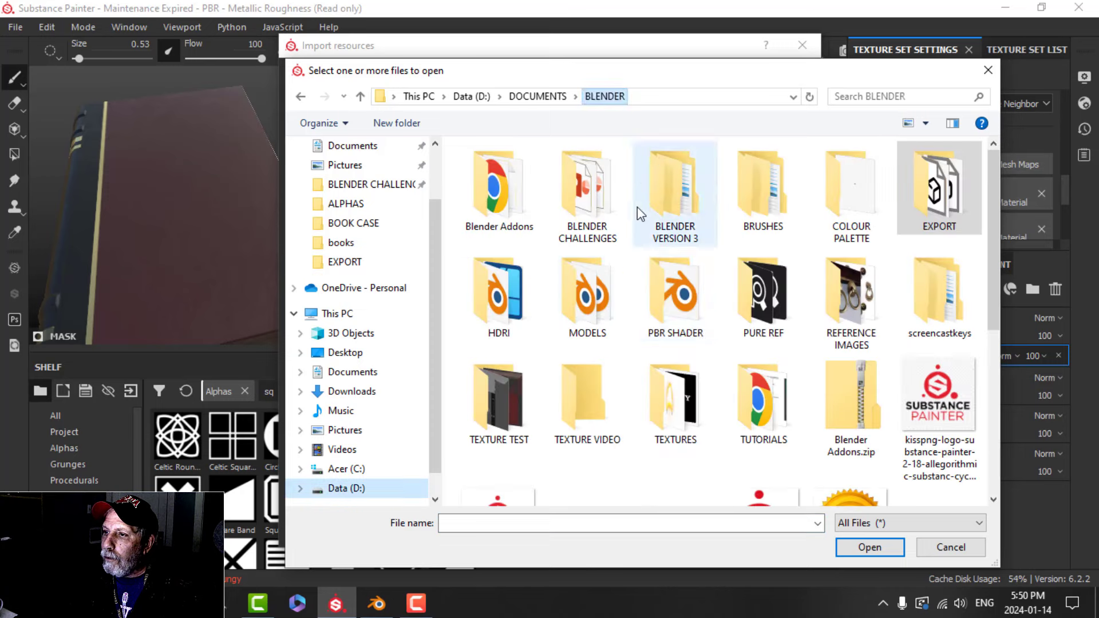
double_click(691, 426)
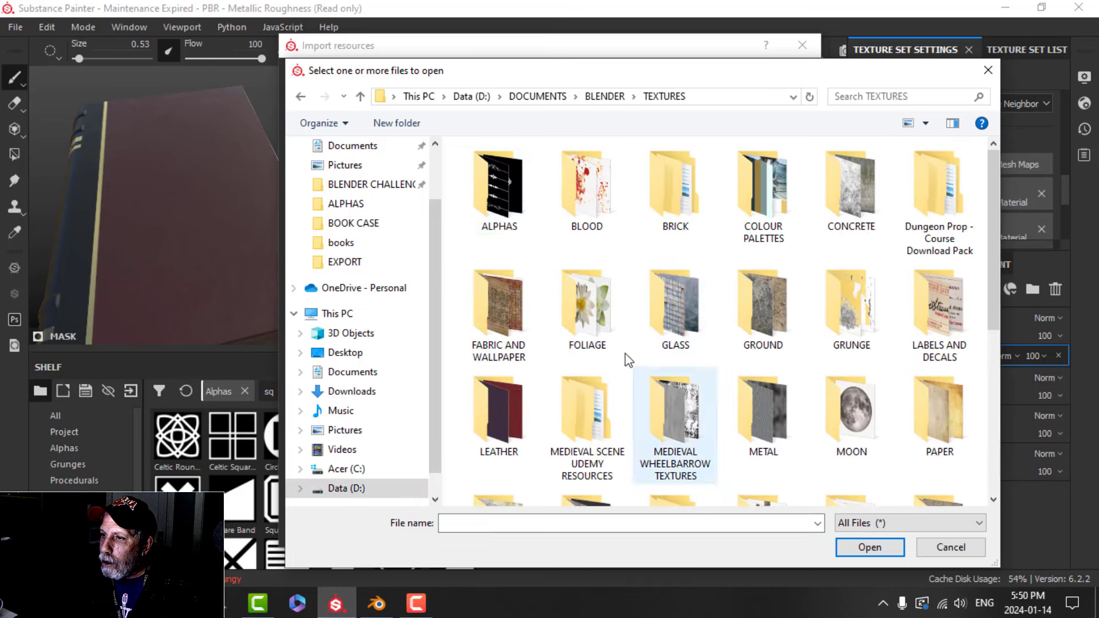
double_click(498, 189)
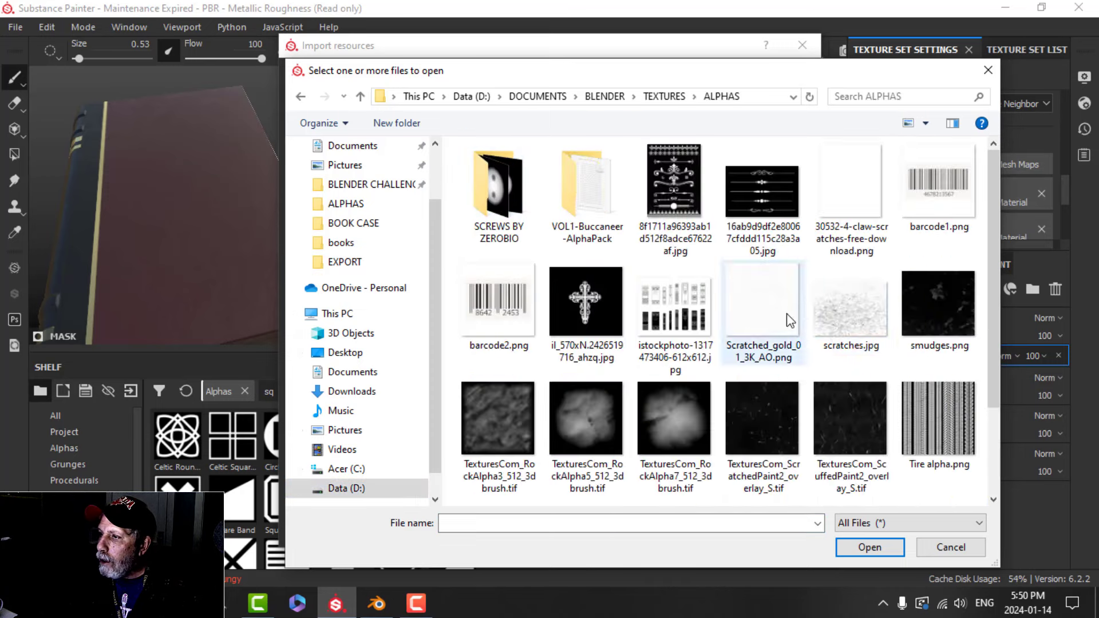
click(766, 200)
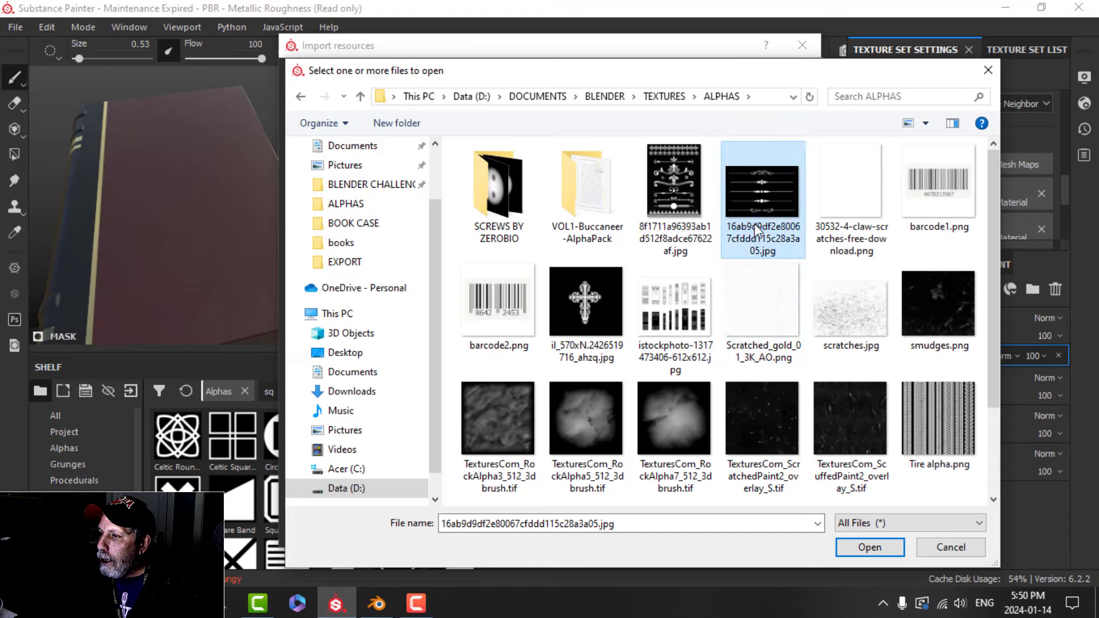
click(870, 546)
- Set the ornament image's usage to alpha and import it into the current session
click(752, 137)
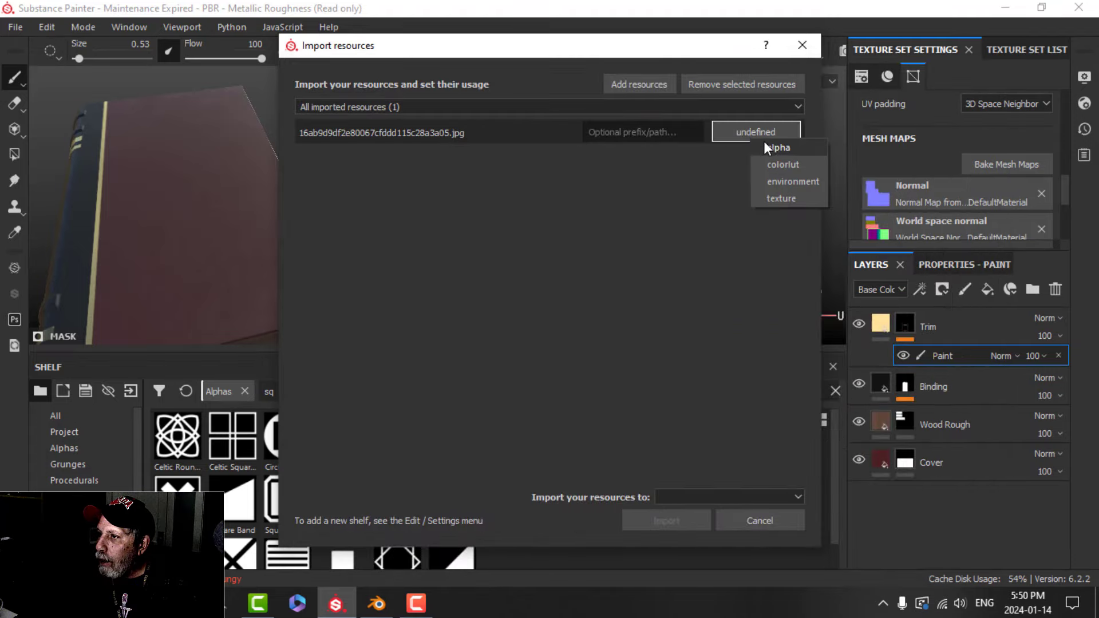
click(767, 147)
click(744, 496)
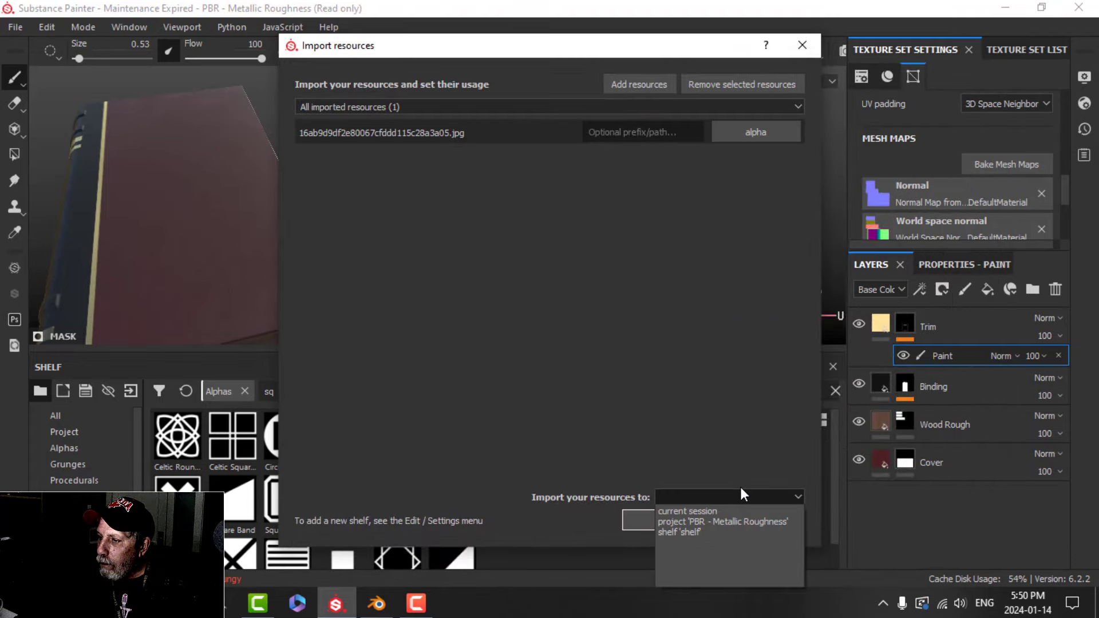
click(715, 511)
click(655, 520)
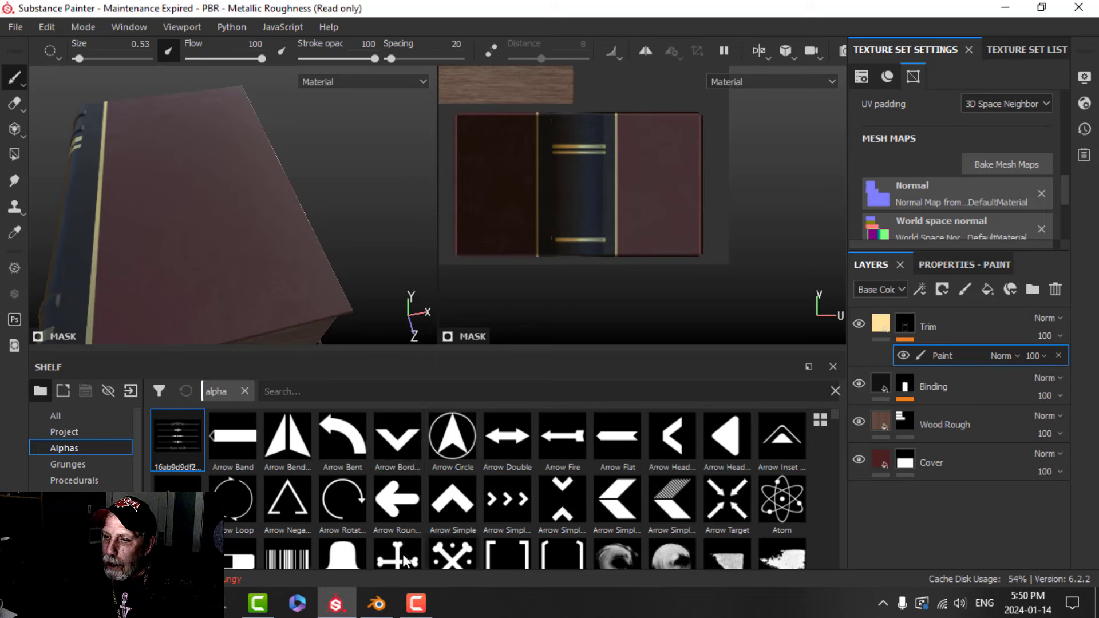
- Assign the imported ornament alpha as the paint brush's stencil
click(954, 265)
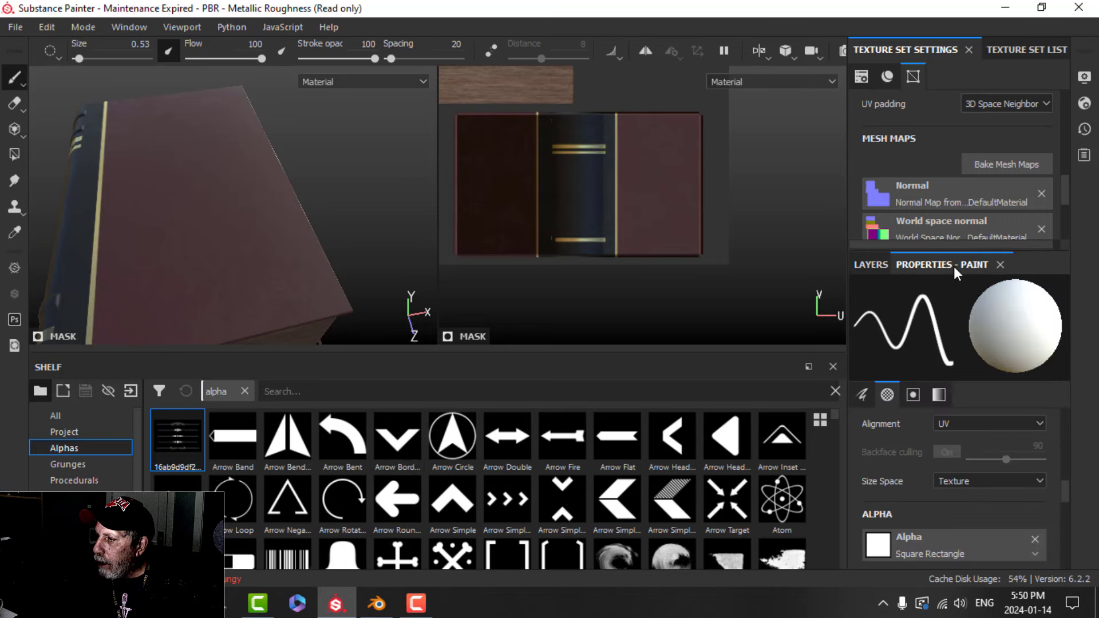
scroll(990, 475, down, 10)
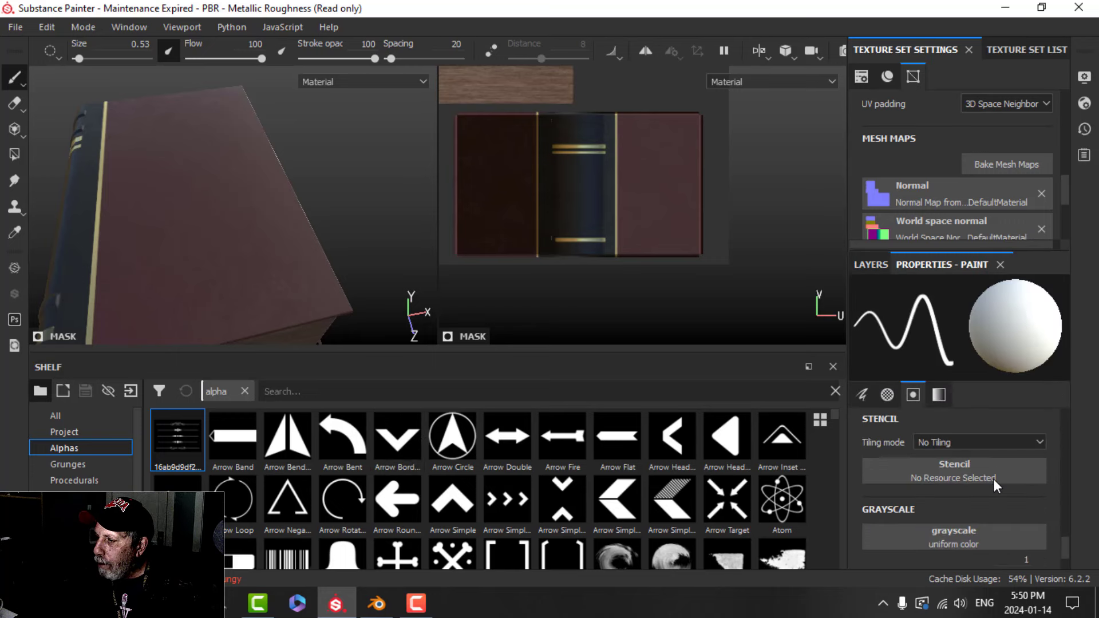
drag(183, 441, 933, 470)
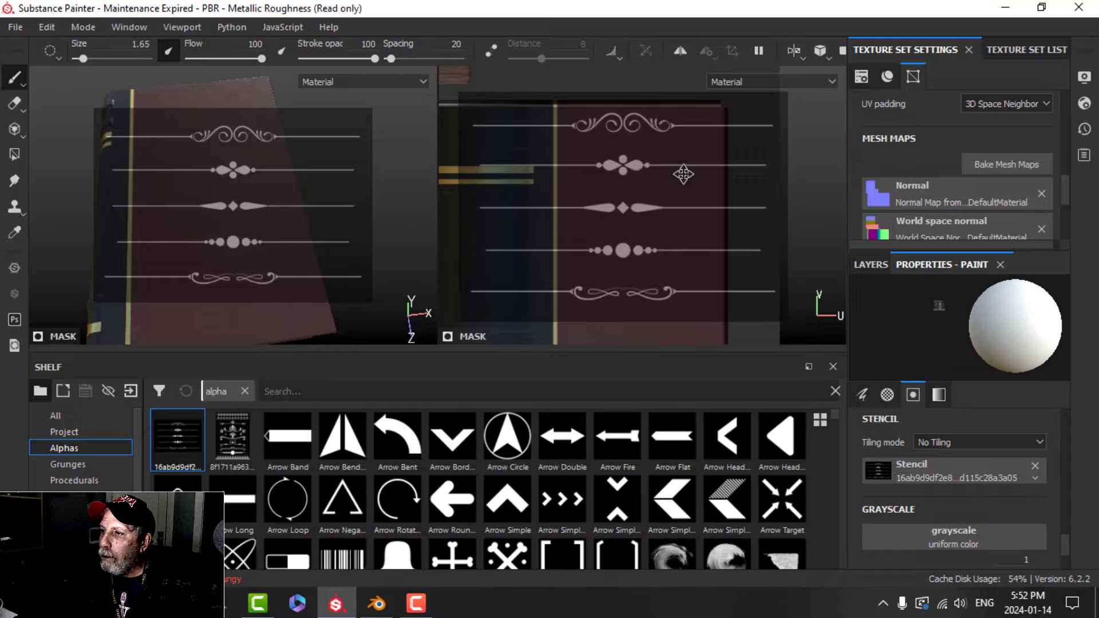
- Enlarge the viewports, then scale and align the stencil so its scroll ornament spans the cover's upper edge in the UV view
key(Tab)
middle_drag(821, 204, 806, 202)
key(s)
right_drag(806, 202, 792, 174)
alt+middle_drag(843, 215, 822, 221)
key(s)
right_drag(859, 222, 837, 194)
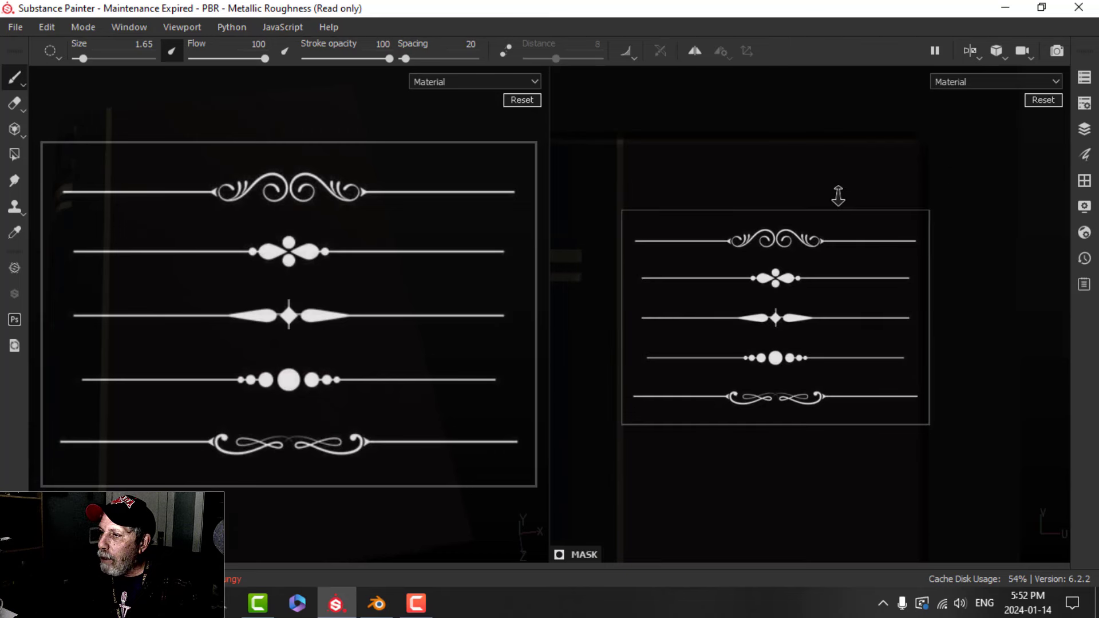
middle_drag(868, 287, 870, 300)
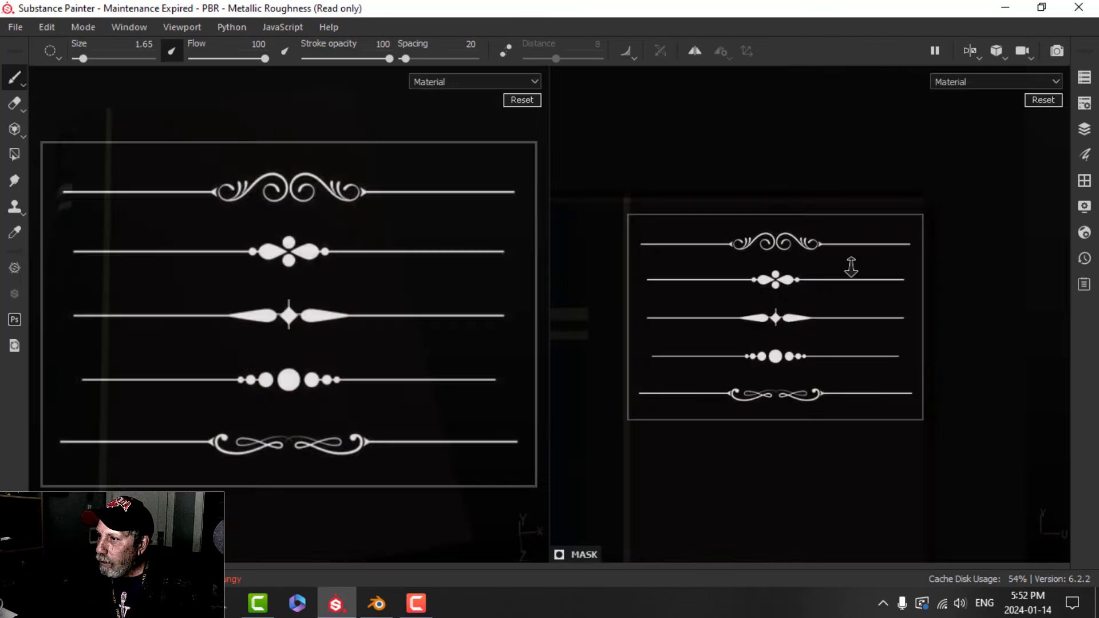
right_drag(852, 265, 846, 265)
middle_drag(844, 266, 841, 285)
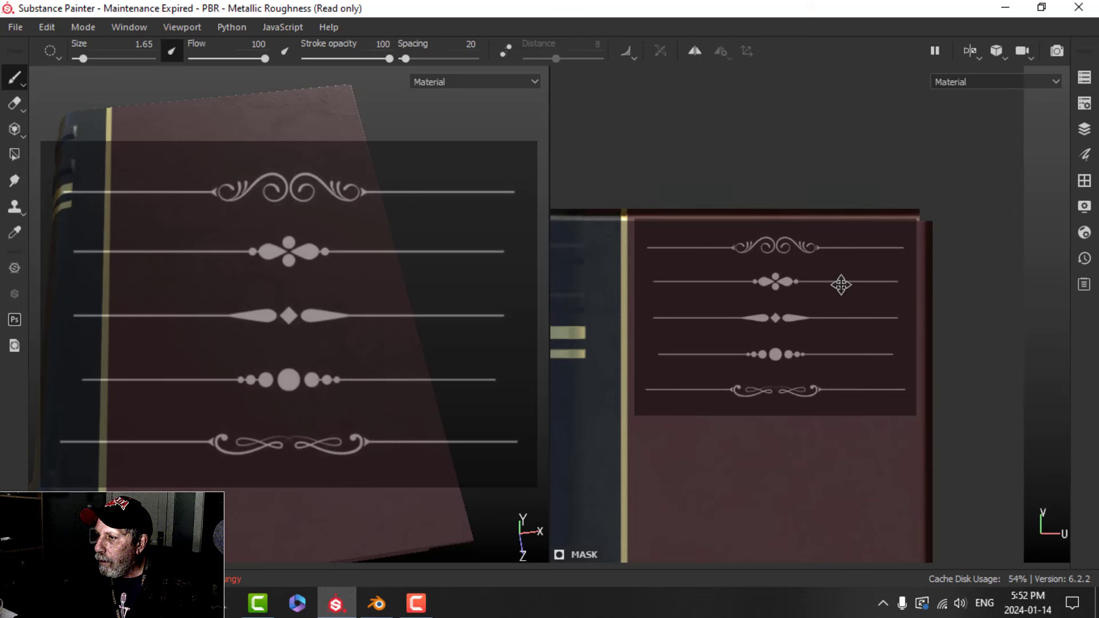
drag(654, 249, 781, 244)
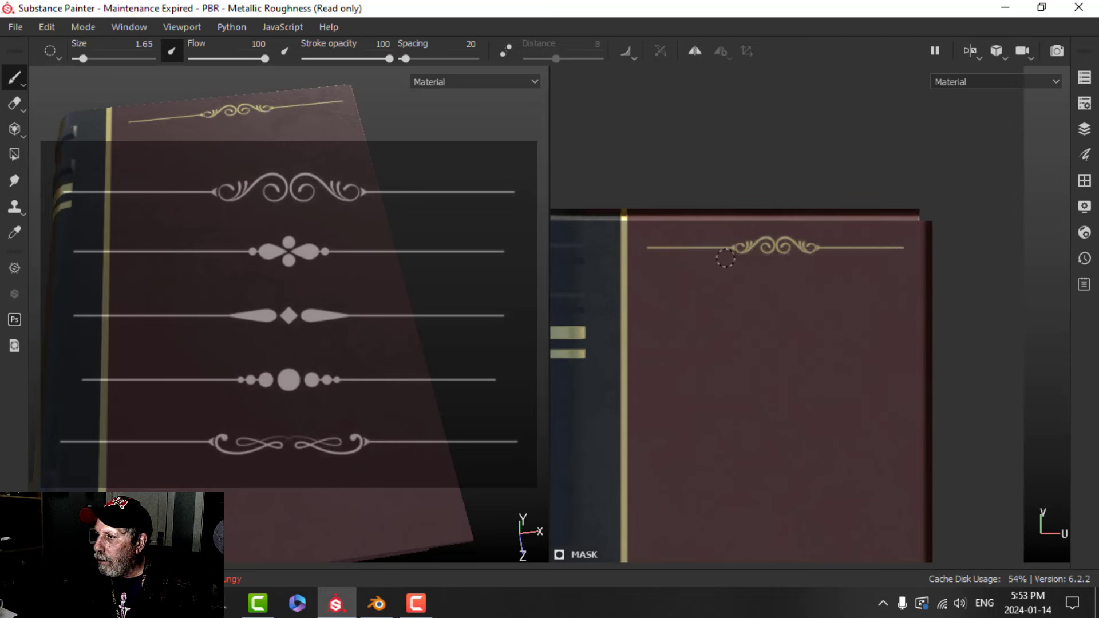
drag(866, 287, 850, 288)
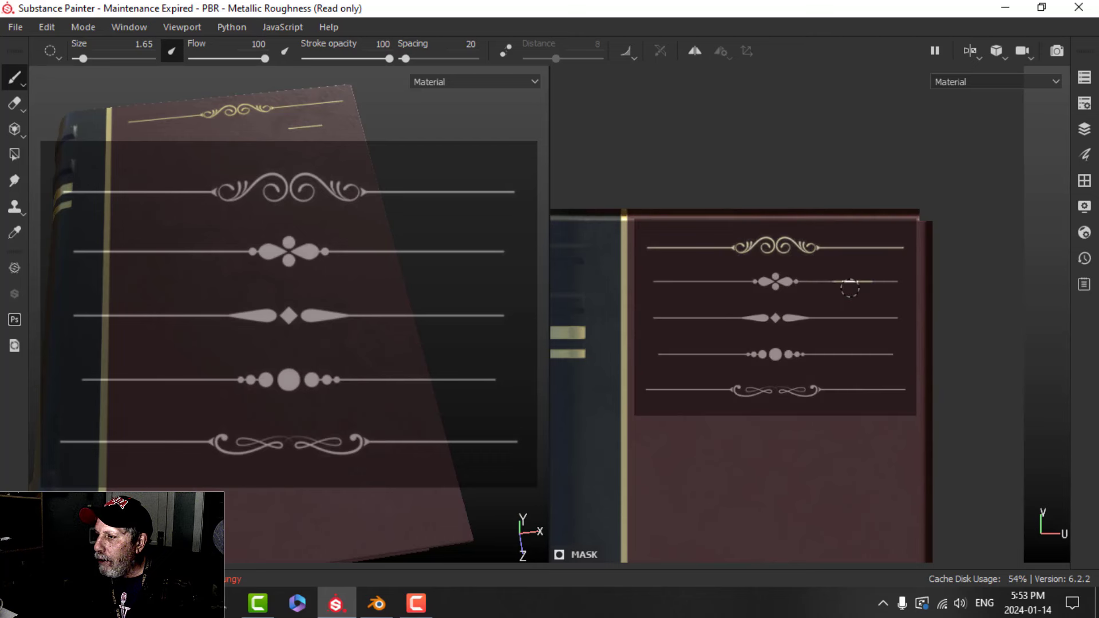
key(ctrl+z)
key(ctrl+z)
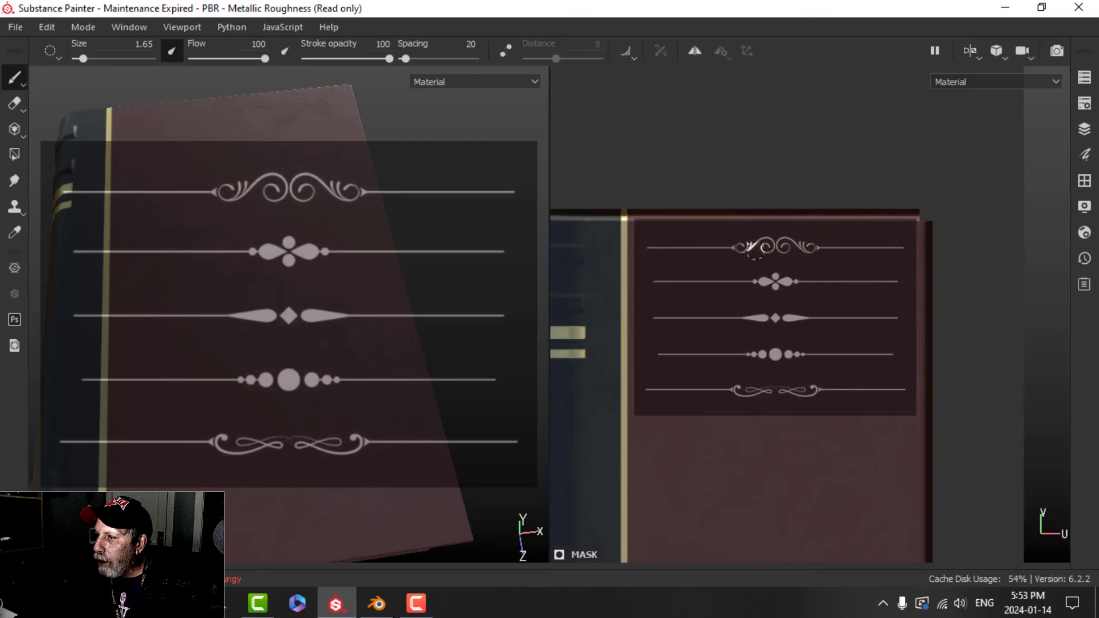
- Paint the stencil's topmost scroll ornament in gold along the upper and lower edges of the cover, using brush size 1.65
drag(753, 249, 834, 246)
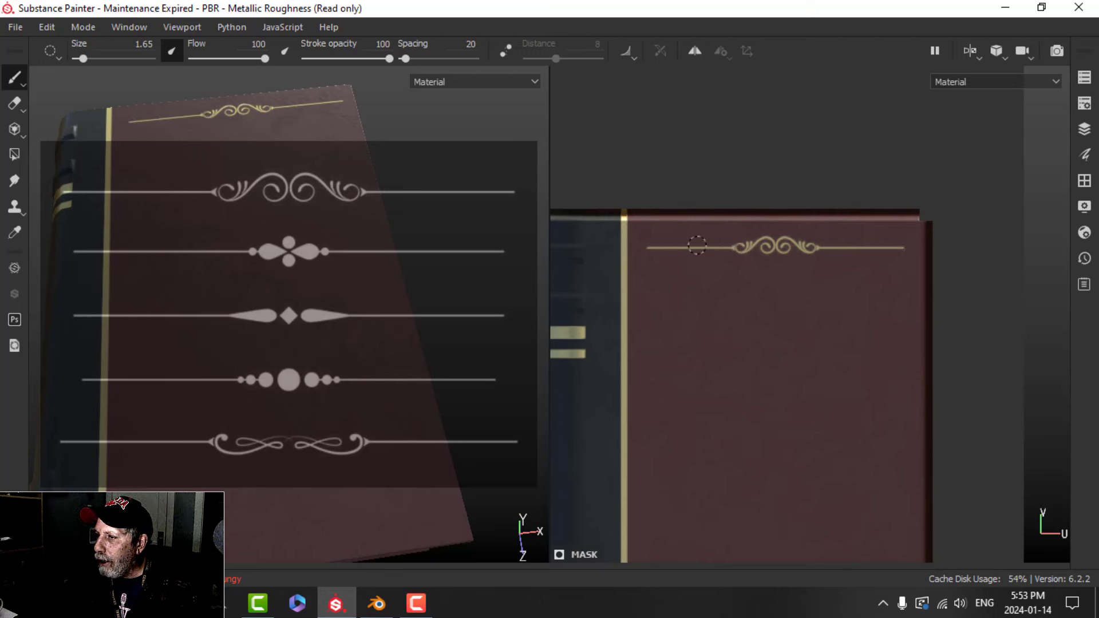
drag(644, 245, 645, 247)
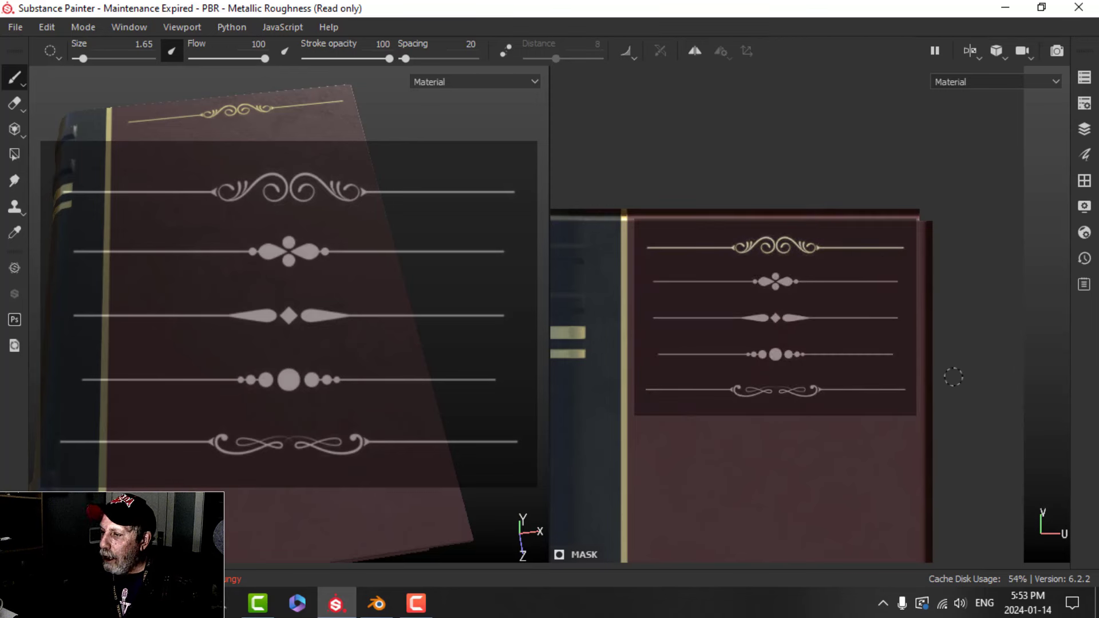
middle_drag(892, 494, 885, 341)
middle_drag(867, 436, 870, 307)
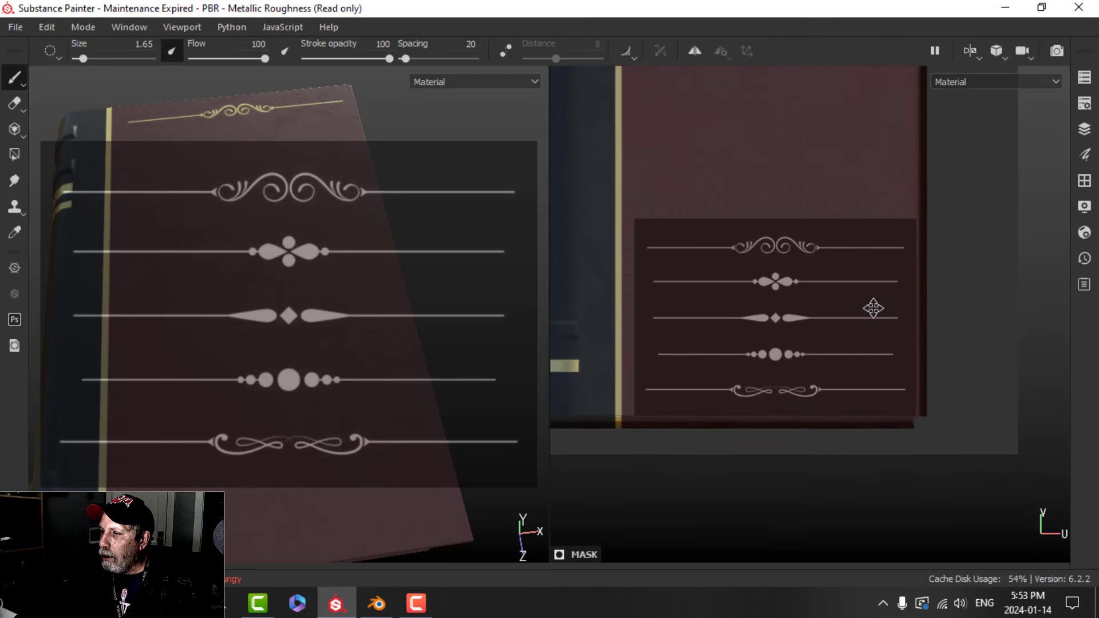
mouse_move(861, 386)
middle_down()
mouse_move(866, 338)
mouse_move(850, 342)
mouse_move(864, 259)
middle_up()
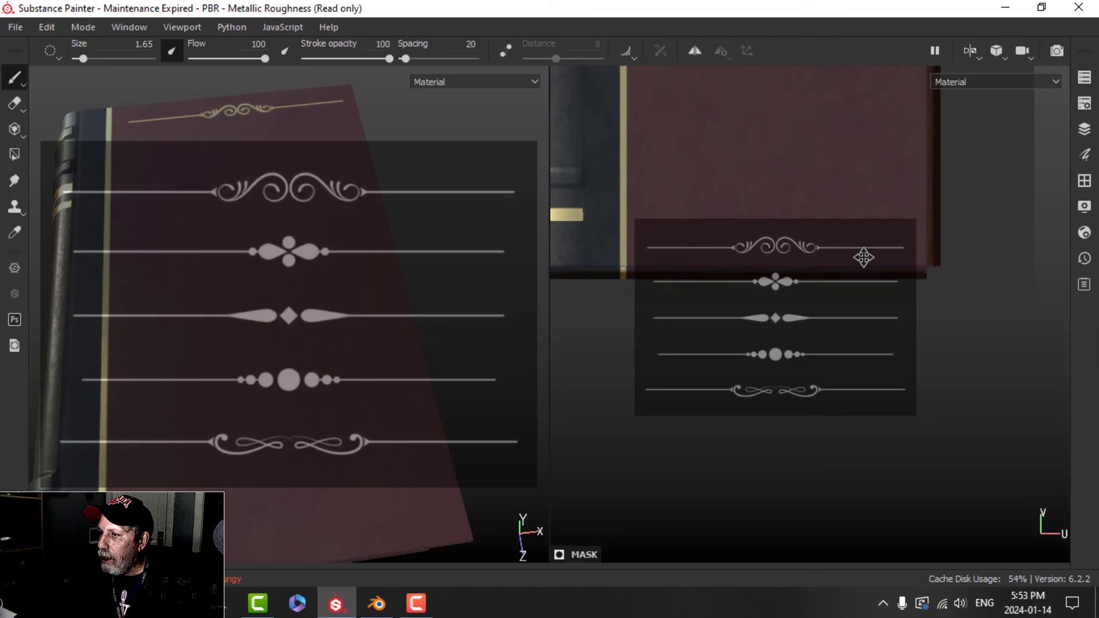
drag(653, 248, 893, 248)
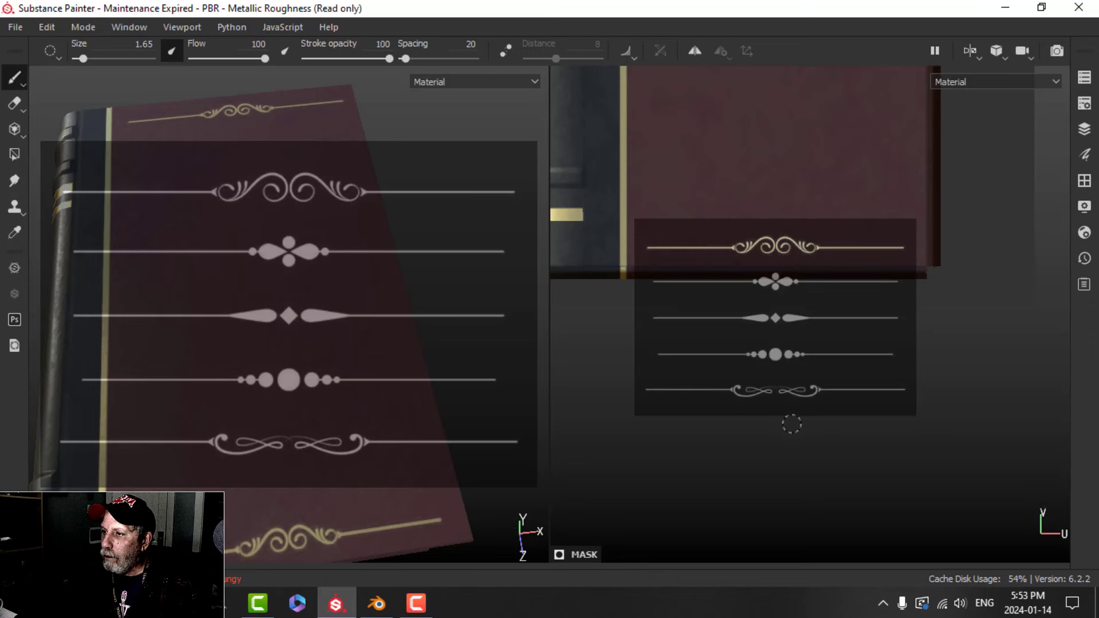
- Remove the ornament stencil from the brush and check the painted scrolls on the whole cover
key(Tab)
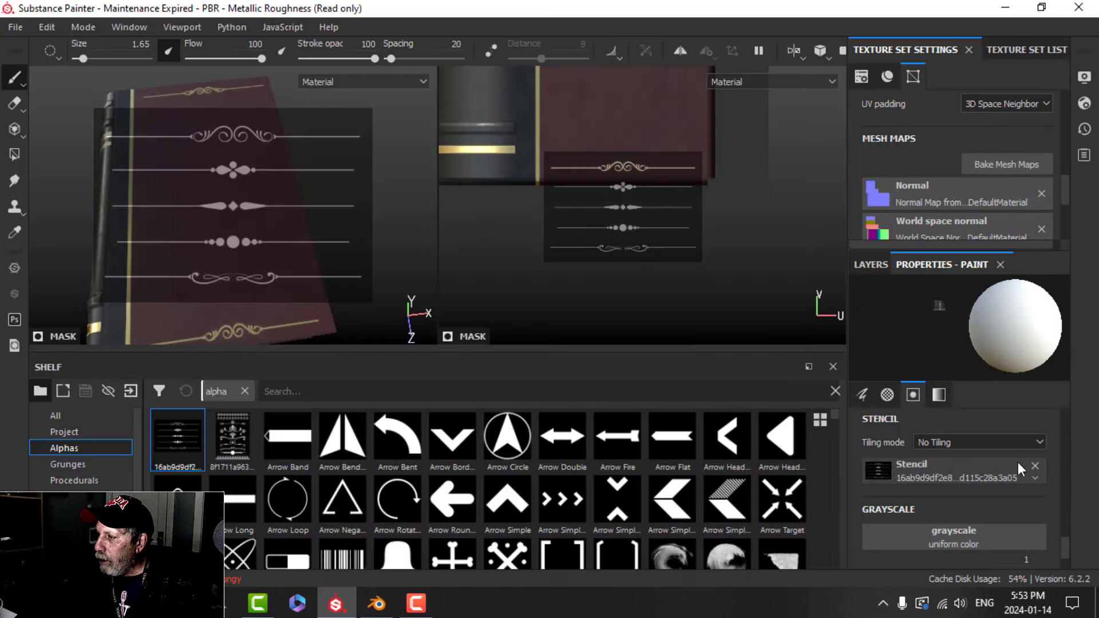
click(1035, 465)
scroll(623, 246, down, 3)
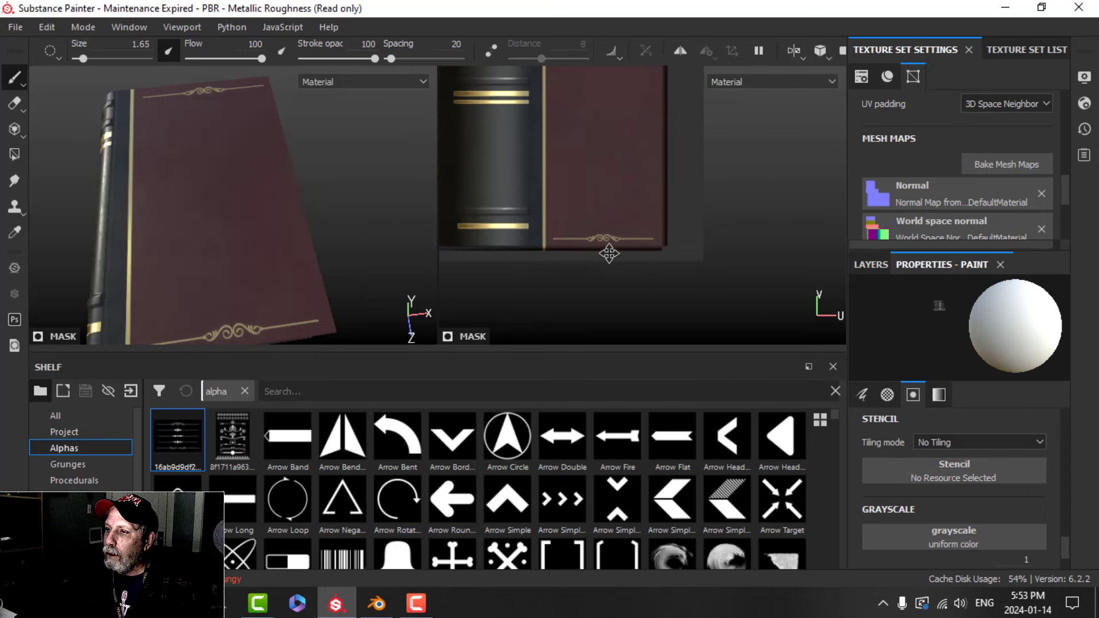
alt+drag(222, 246, 368, 252)
scroll(616, 214, up, 4)
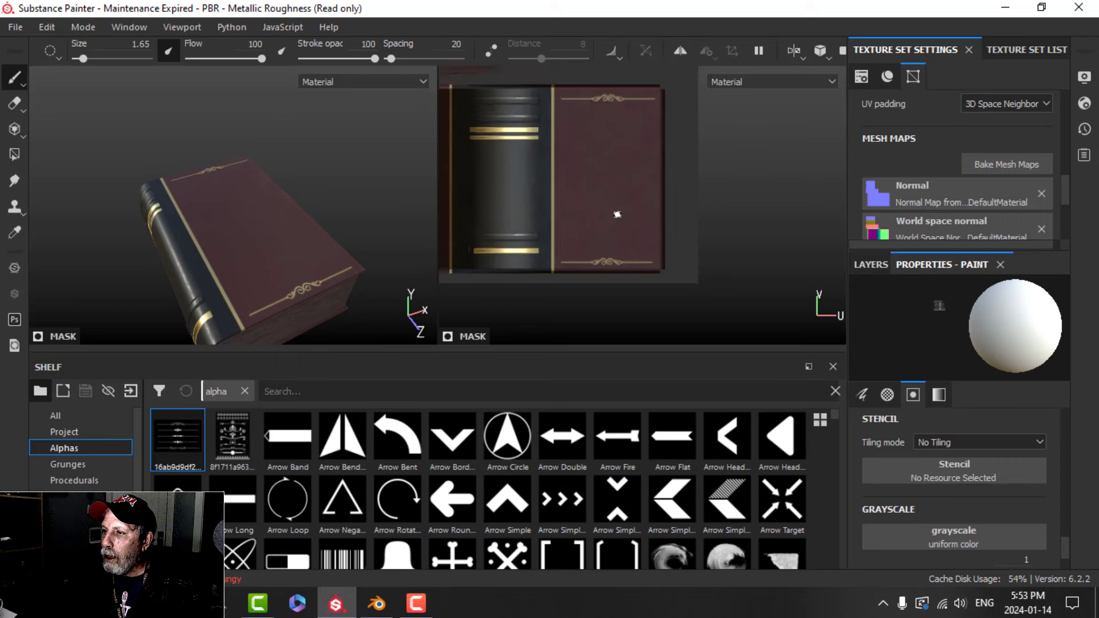
alt+middle_drag(620, 213, 633, 219)
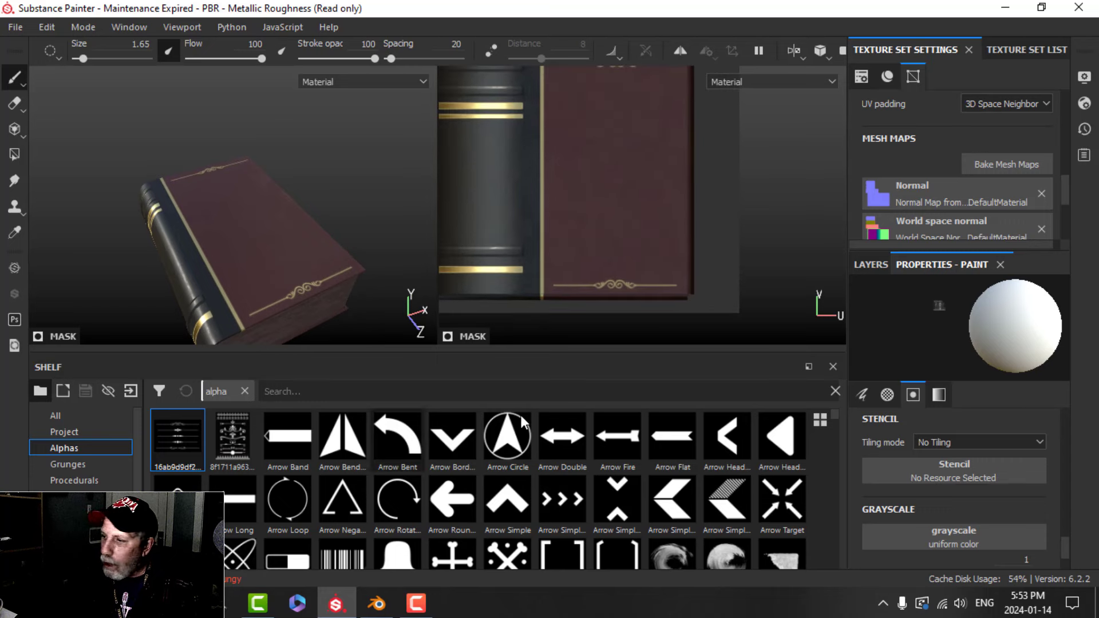
- Search the alphas for "font" and load the Libre font alpha into the Trim mask's paint brush
click(871, 265)
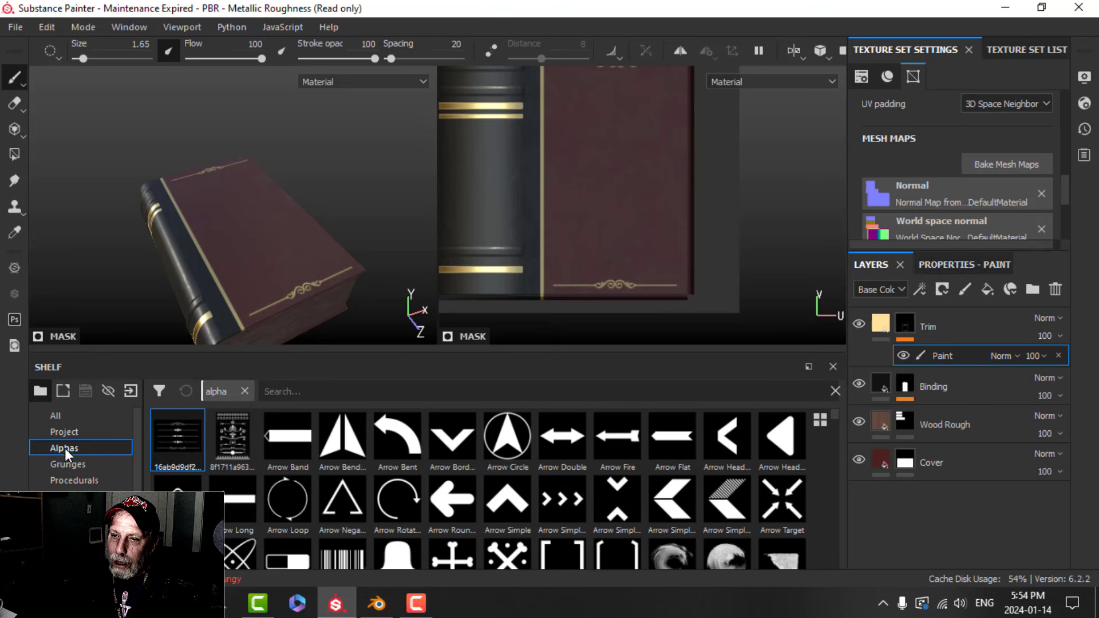
click(283, 392)
text(fon)
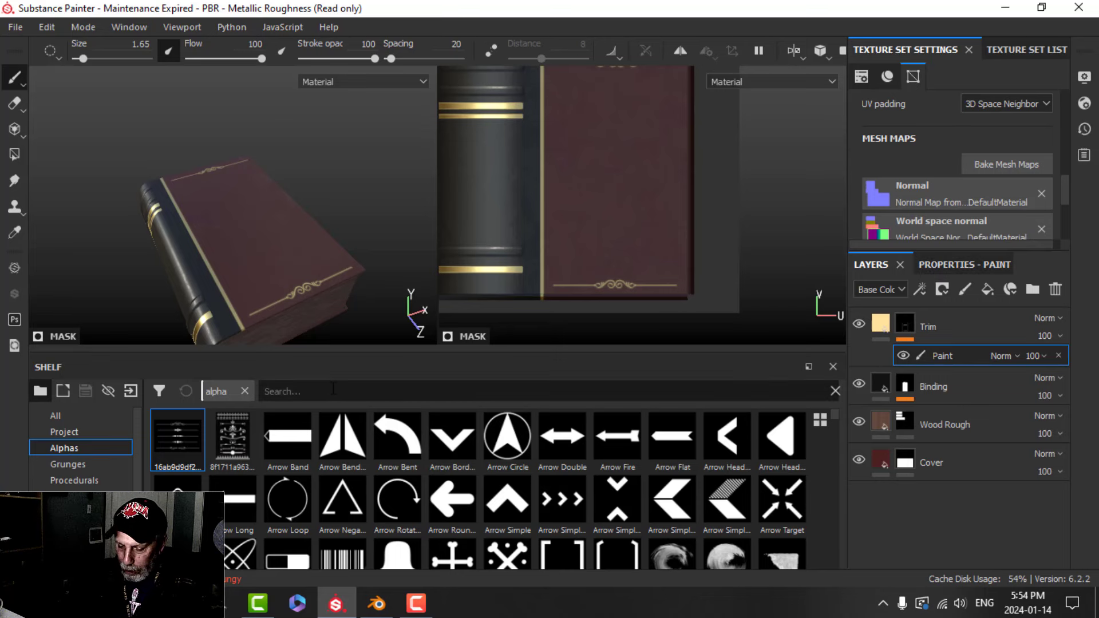
text(t)
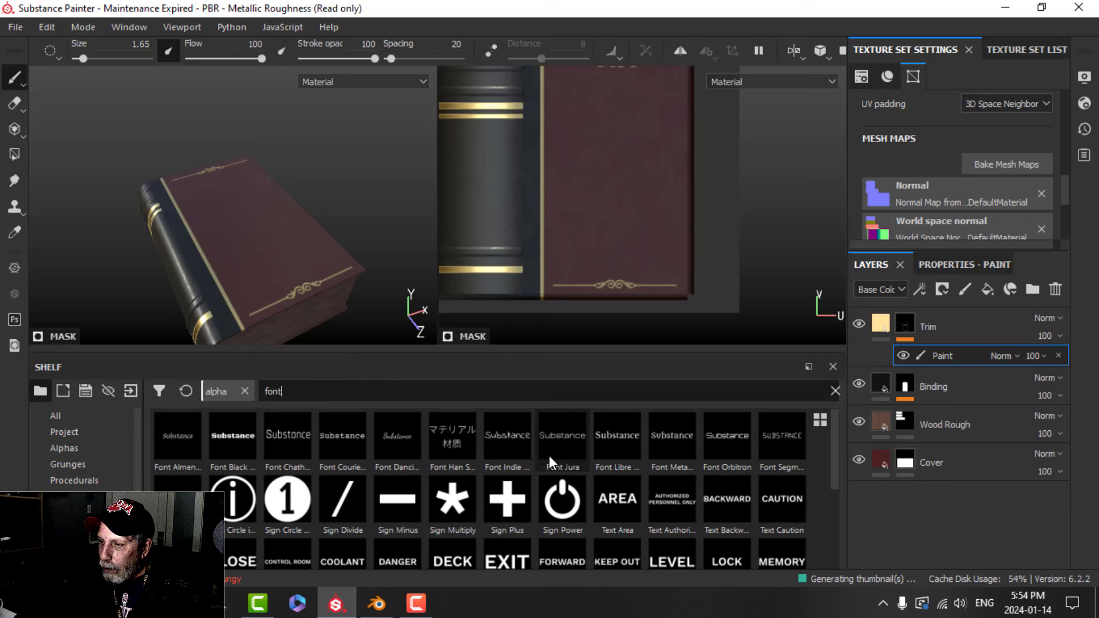
click(617, 449)
click(966, 265)
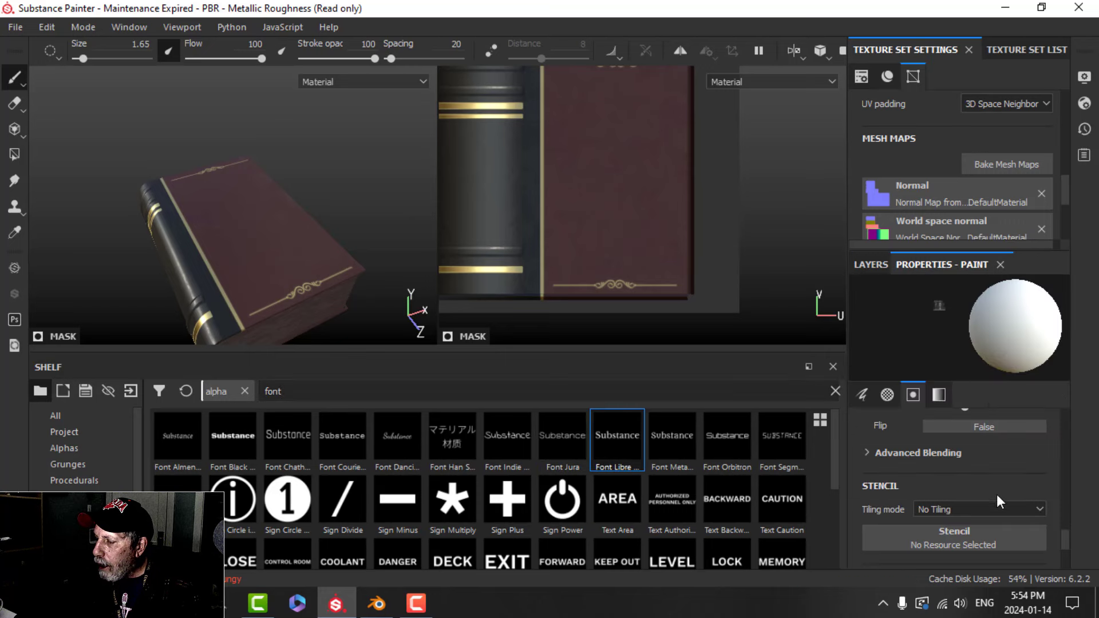
scroll(996, 496, down, 5)
scroll(996, 497, up, 5)
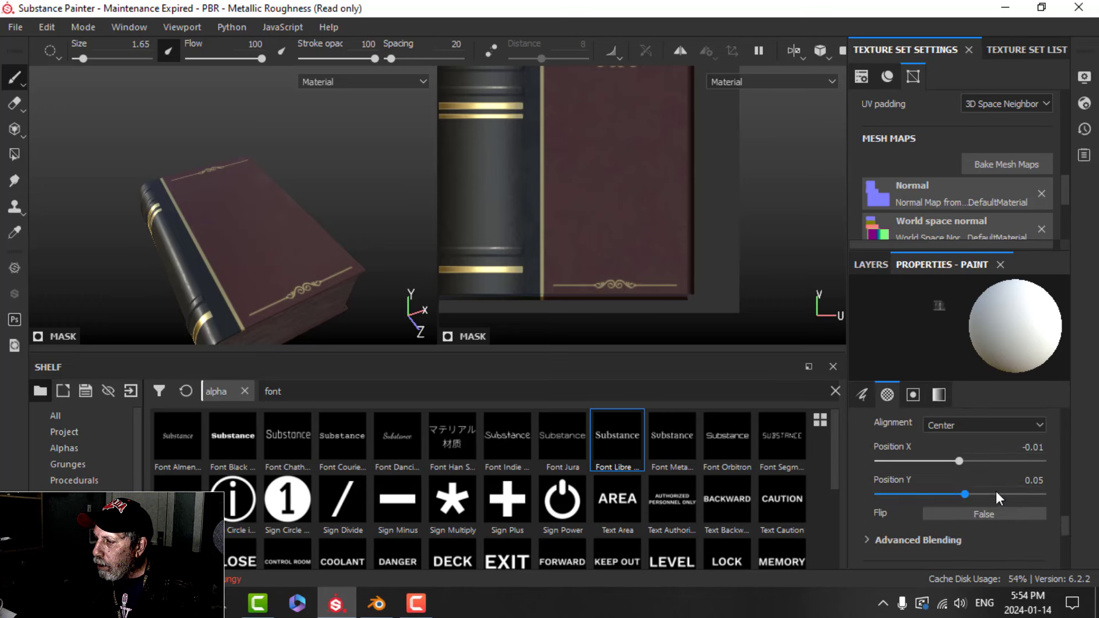
scroll(919, 515, up, 1)
scroll(916, 474, down, 1)
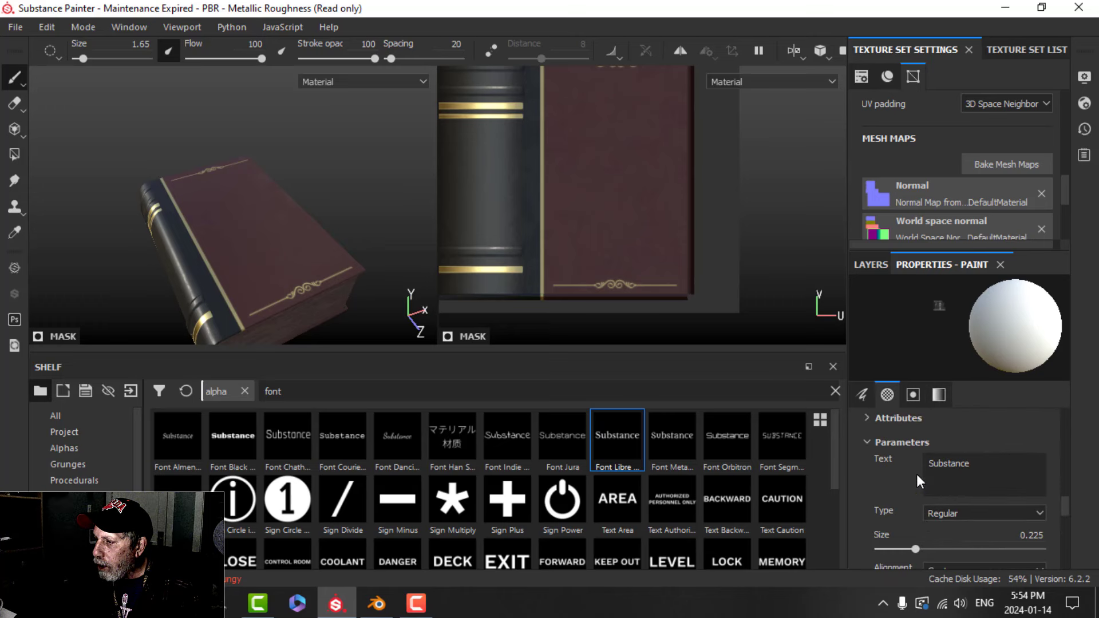
- Replace the font alpha's text with the title "Psycopathy & The Criminal Mind", split over four lines with "&" on its own line
drag(972, 464, 906, 465)
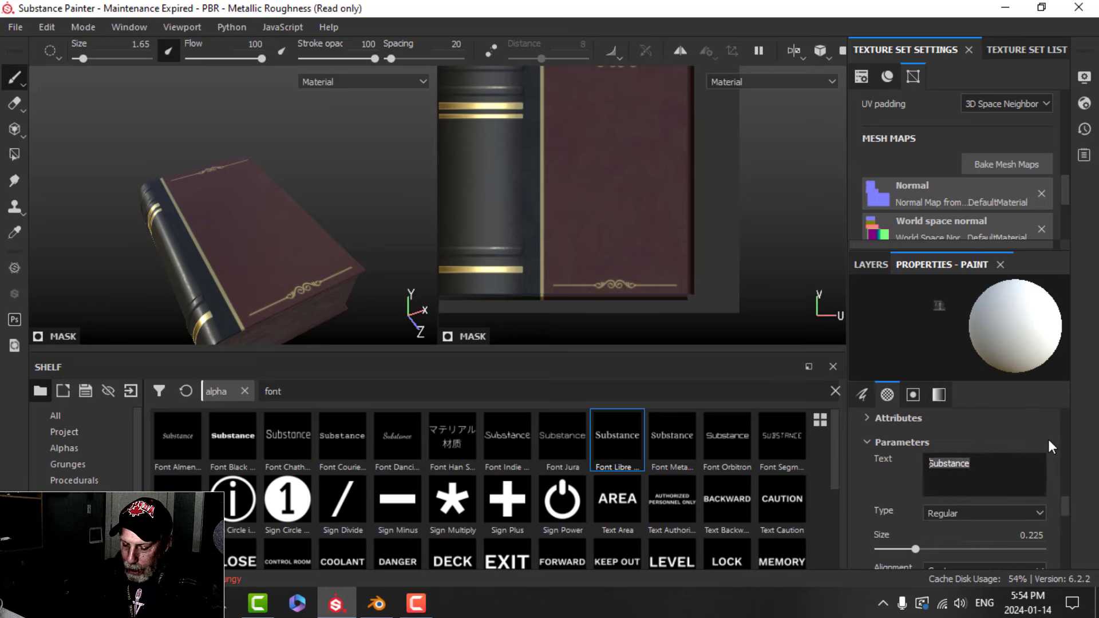
text(Psycop0a)
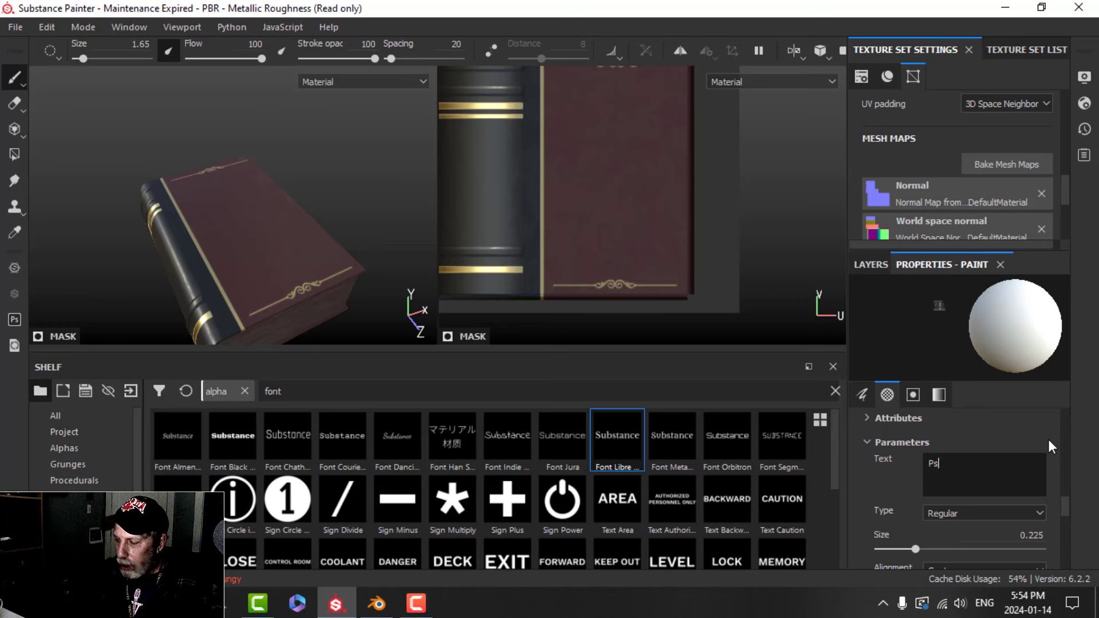
key(BackSpace)
key(BackSpace)
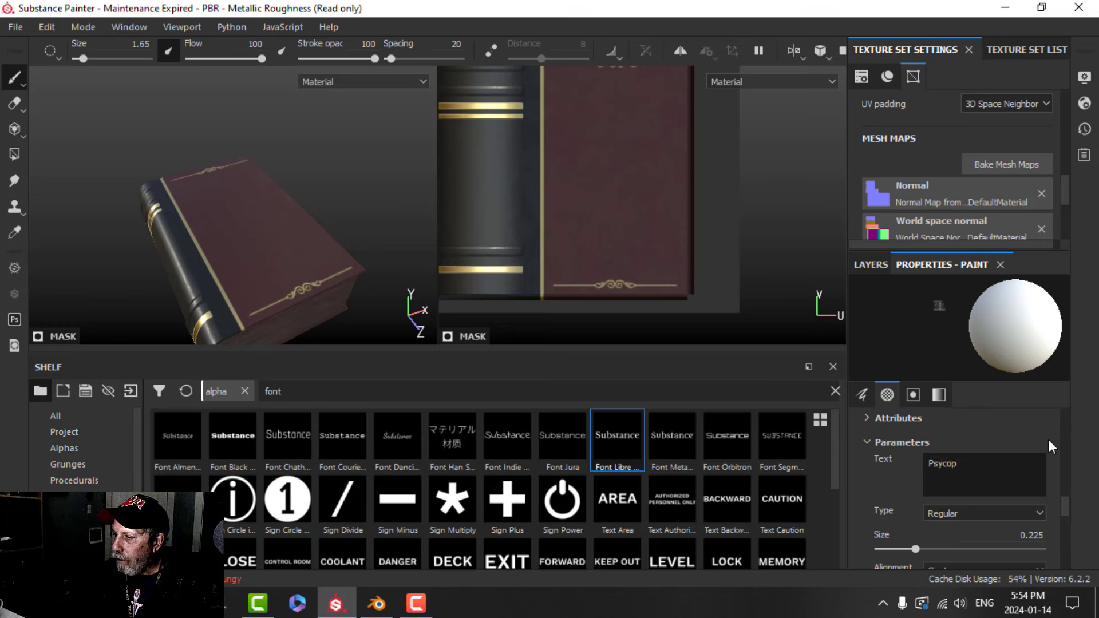
text(athy of)
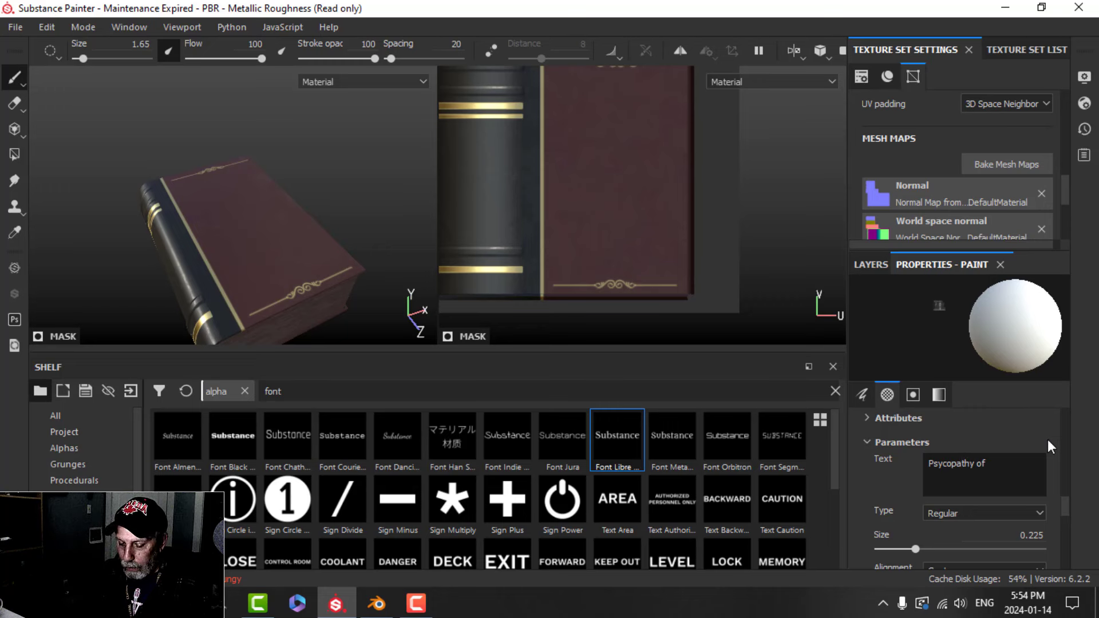
key(BackSpace)
key(BackSpace)
key(BackSpace)
key(BackSpace)
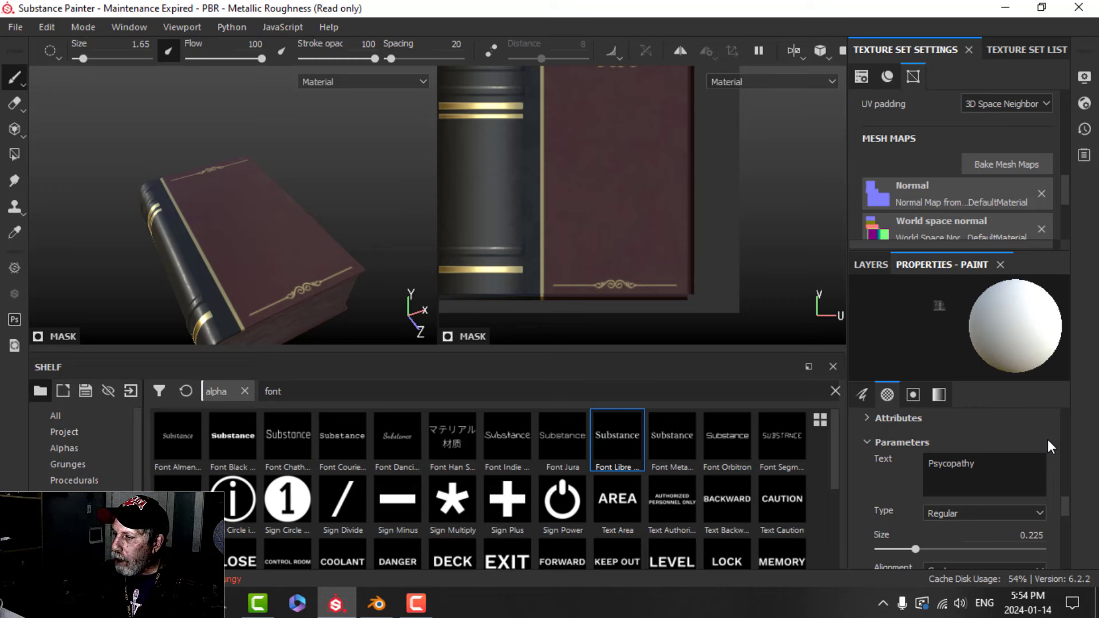
key(Return)
text(*)
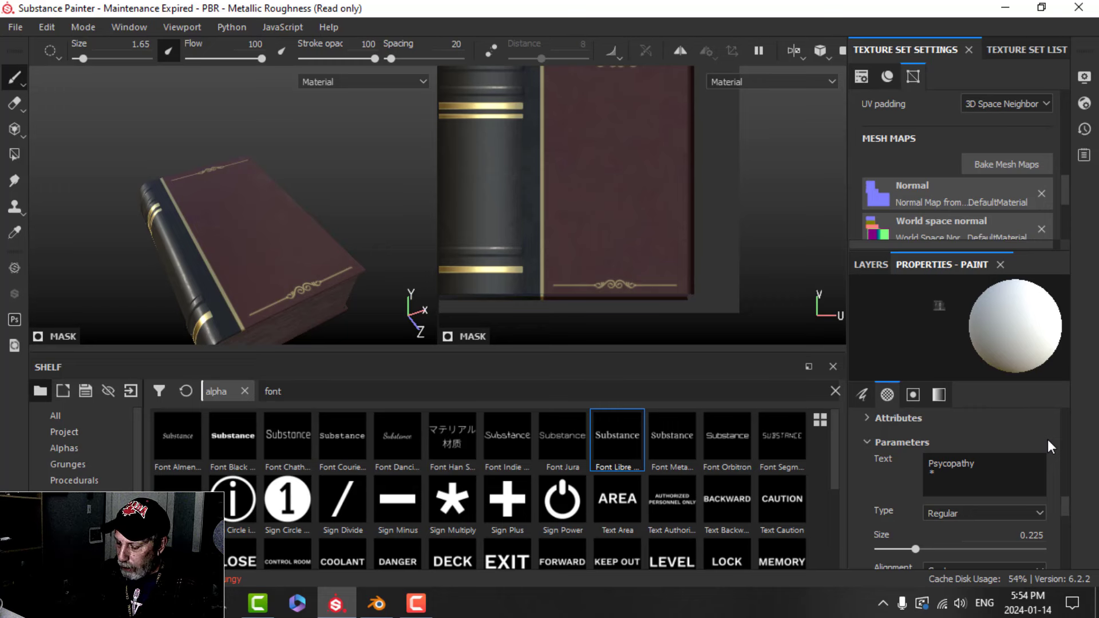
key(BackSpace)
text(& )
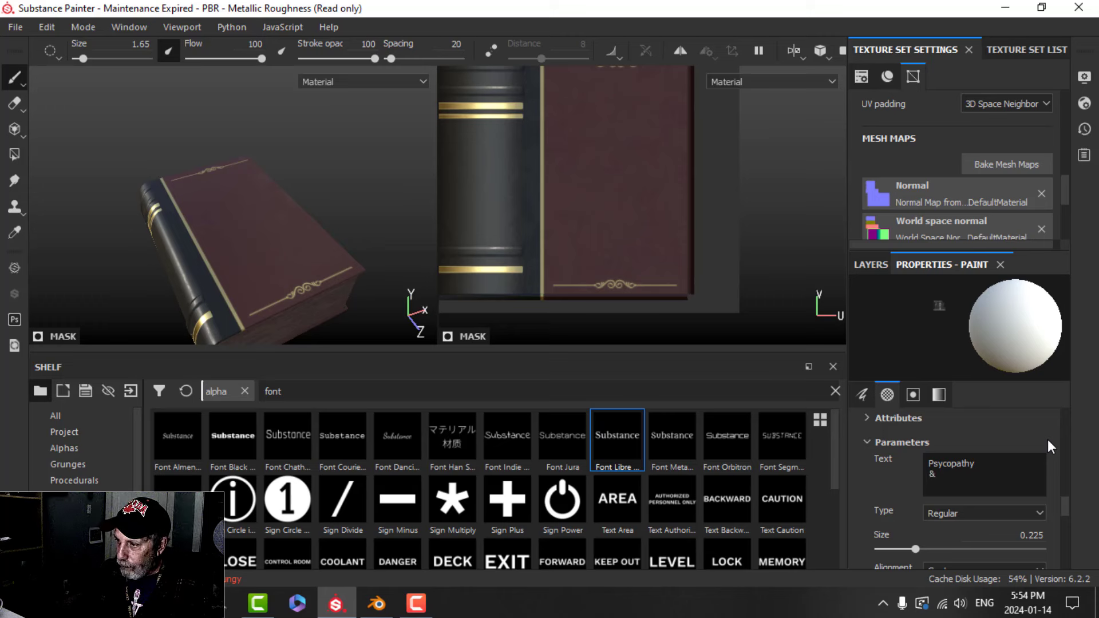
text(The Crimanl)
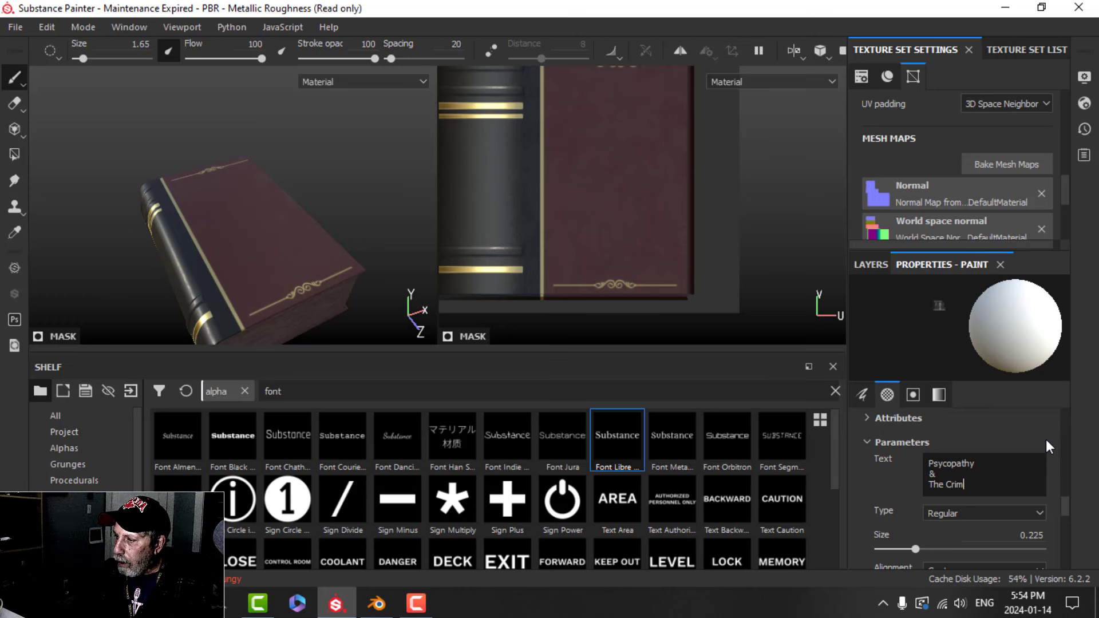
key(BackSpace)
key(BackSpace)
key(BackSpace)
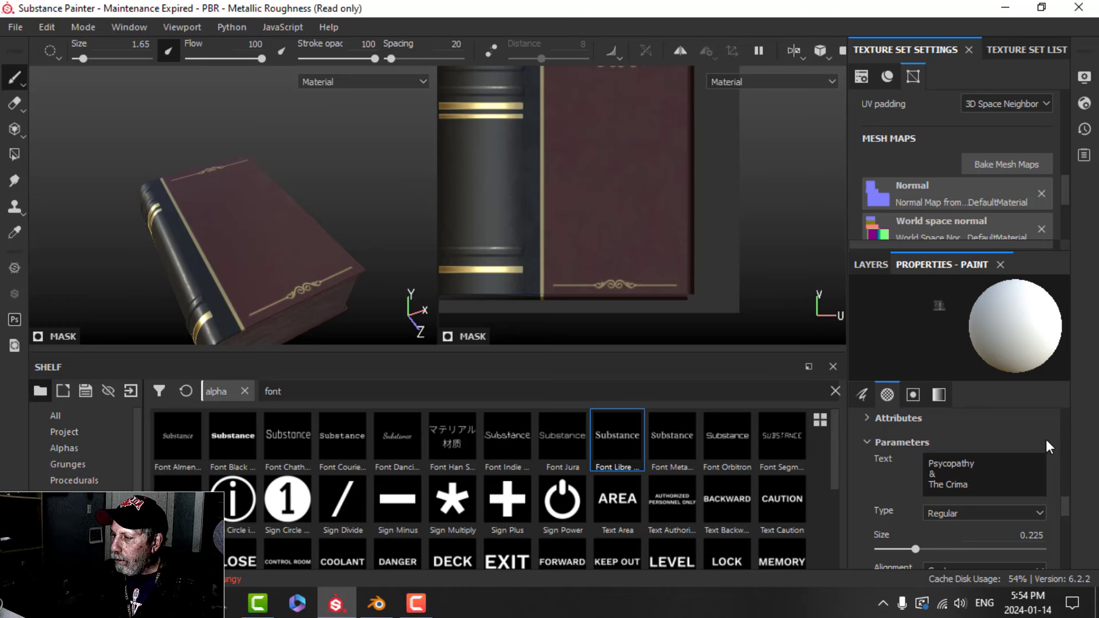
text(inal)
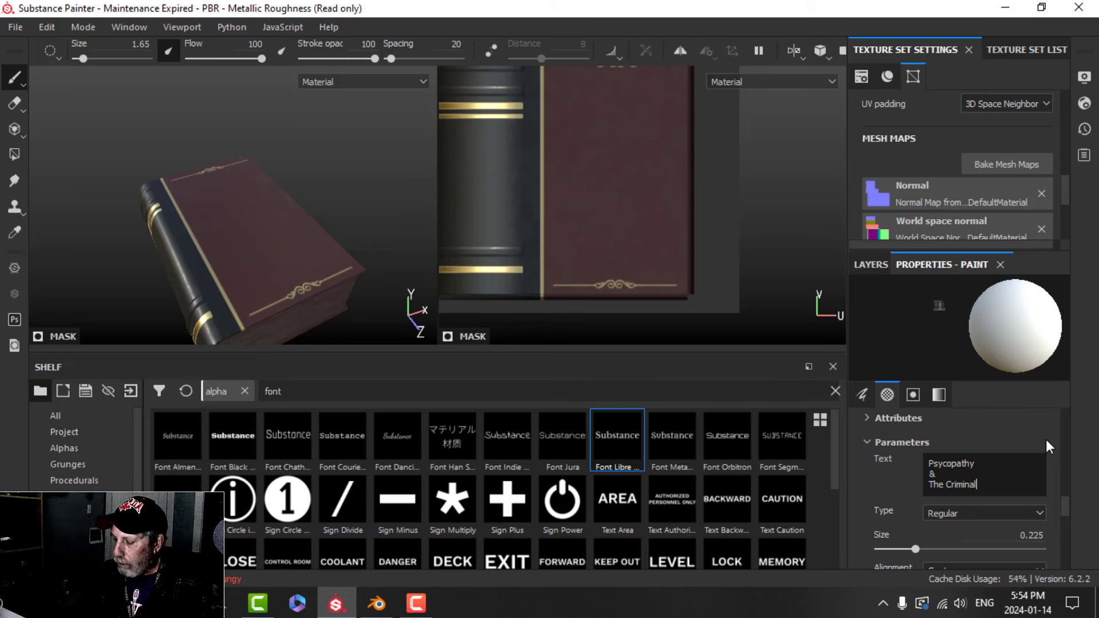
key(Return)
text(Mind)
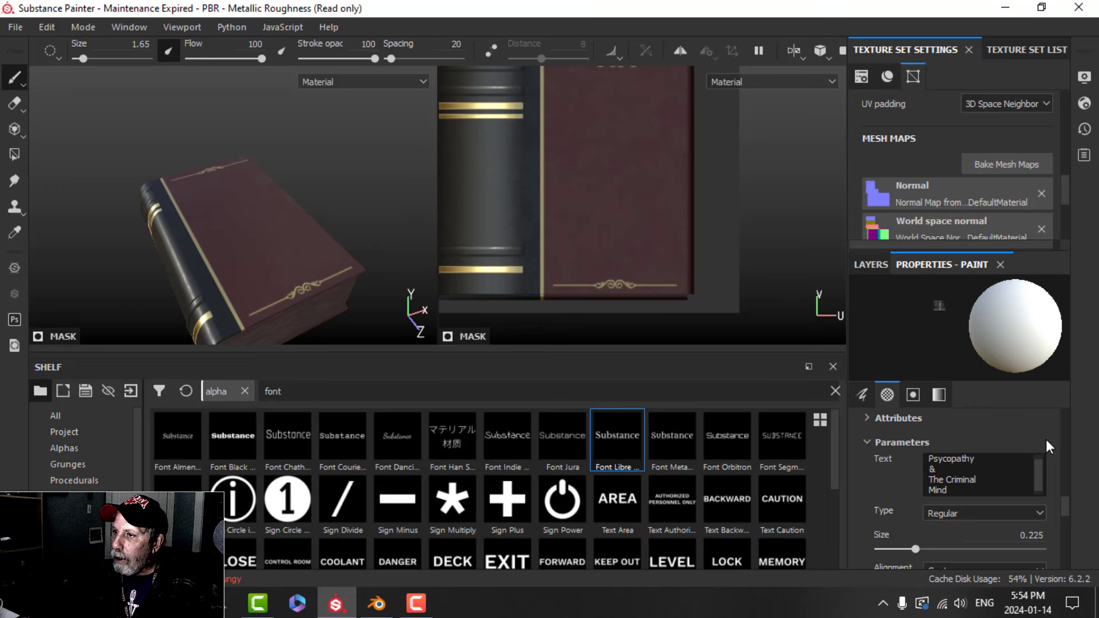
- Set the title text's size to 0.11 and the brush size to 36.75 so the lettering fits the cover's width
ctrl+right_drag(630, 148, 671, 149)
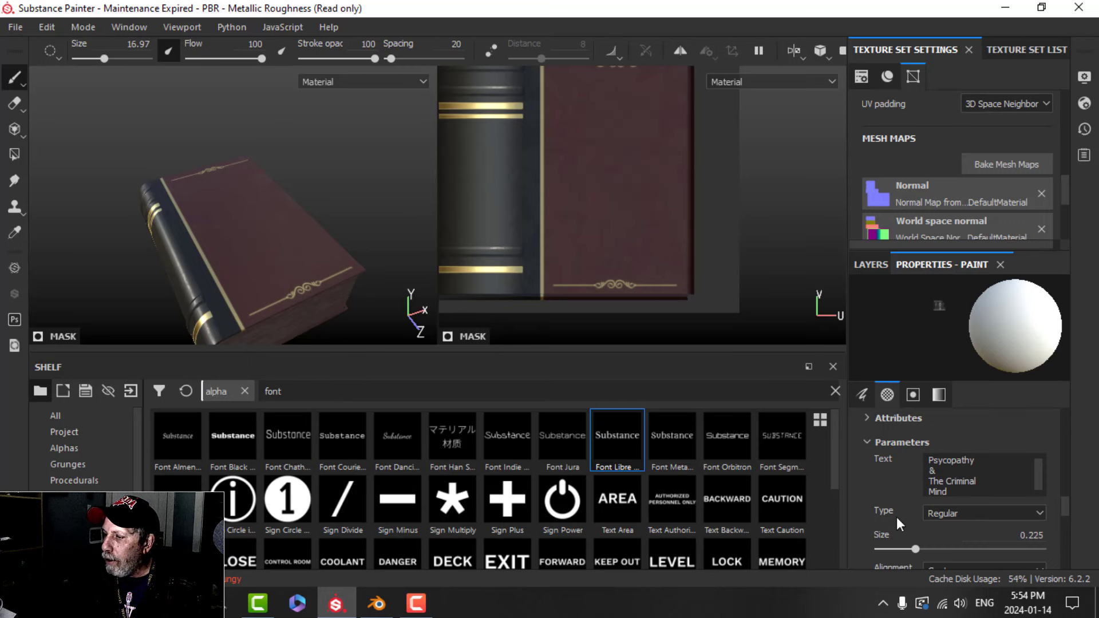
middle_drag(663, 174, 660, 204)
drag(922, 549, 896, 549)
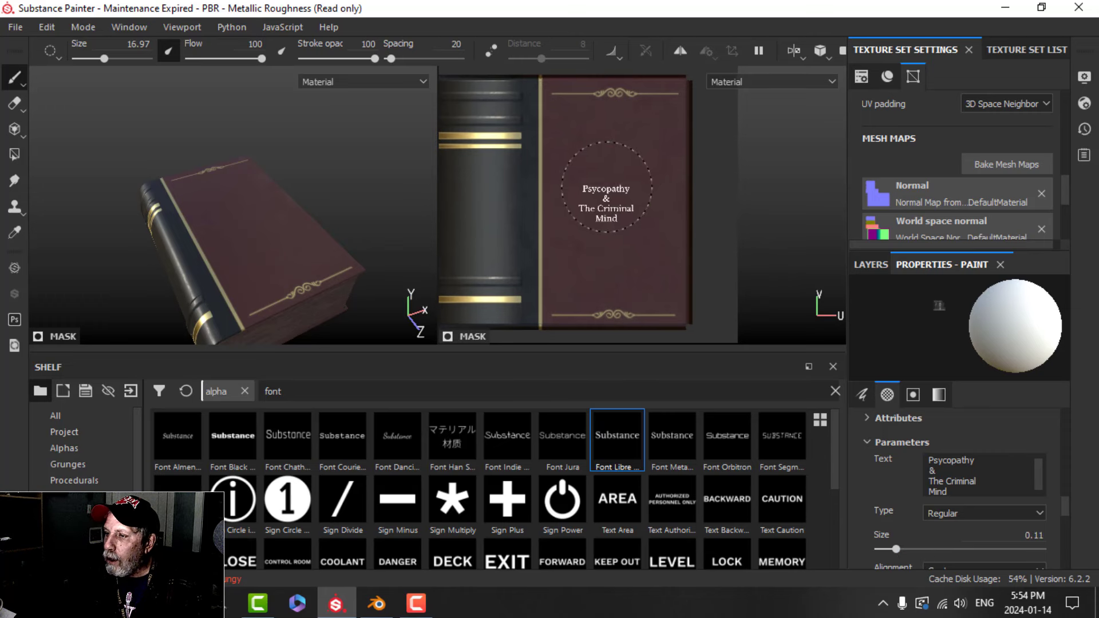
mouse_move(608, 223)
ctrl+right_down()
mouse_move(606, 186)
mouse_move(634, 186)
ctrl+right_up()
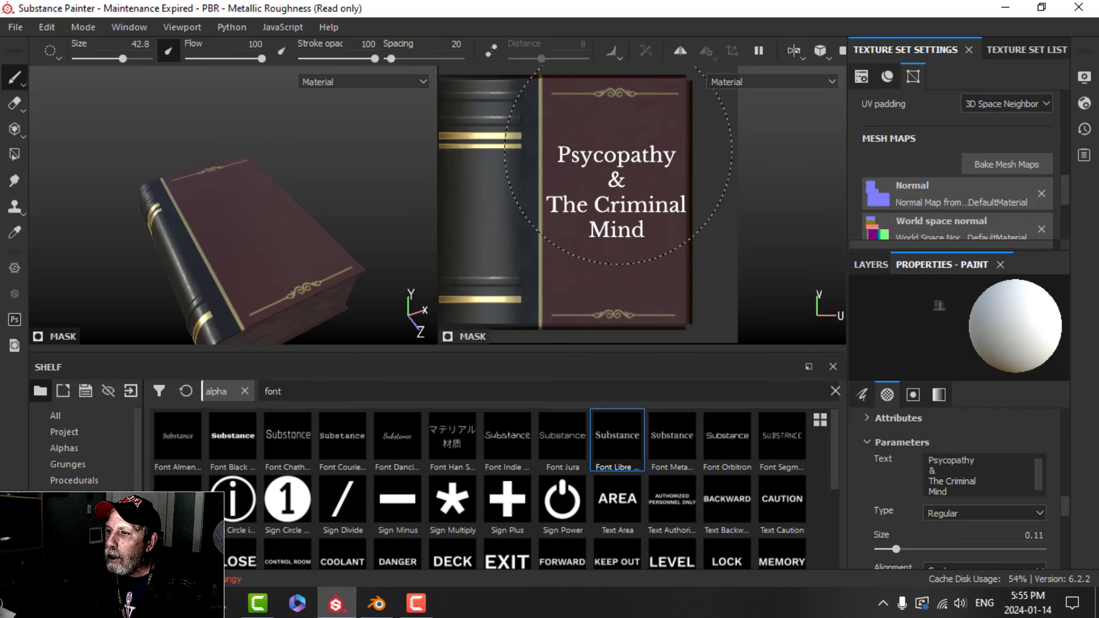
ctrl+right_drag(618, 151, 616, 122)
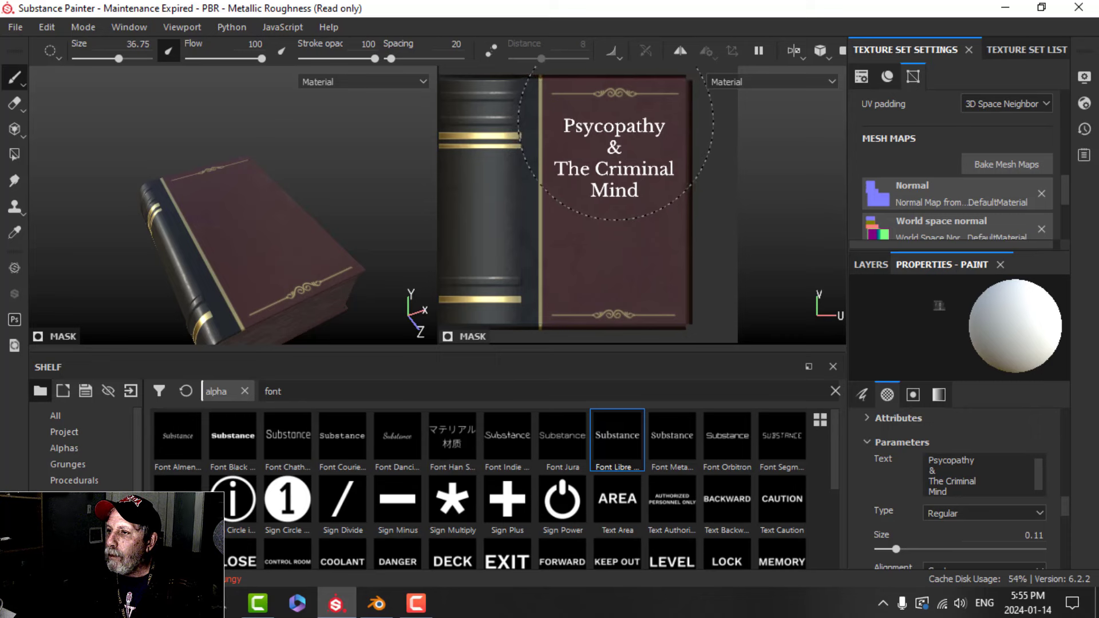
click(618, 122)
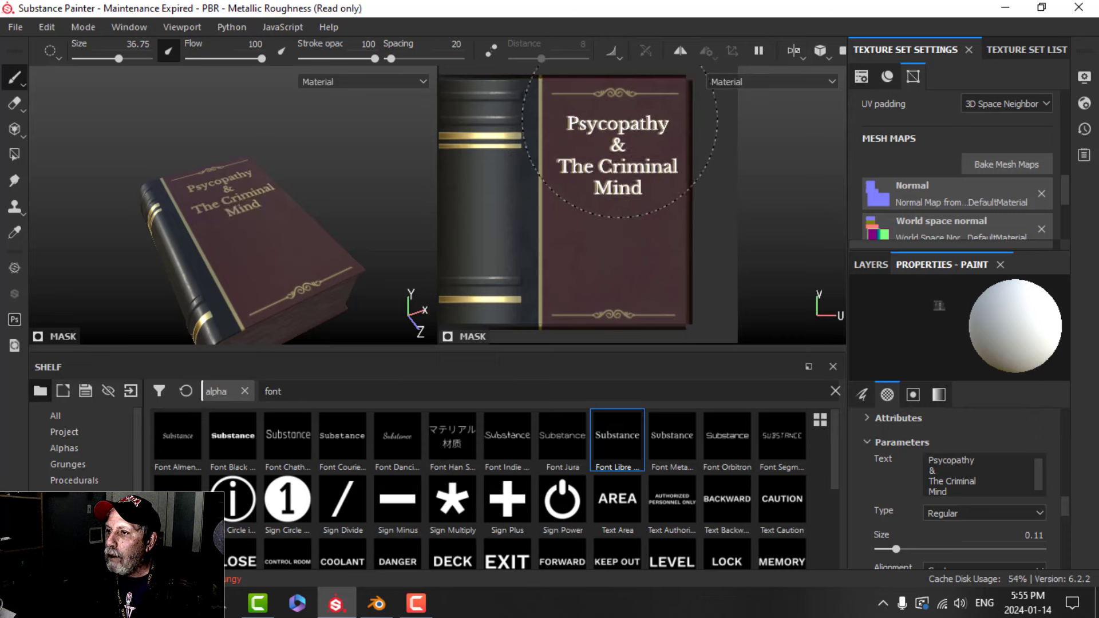
alt+drag(307, 233, 321, 243)
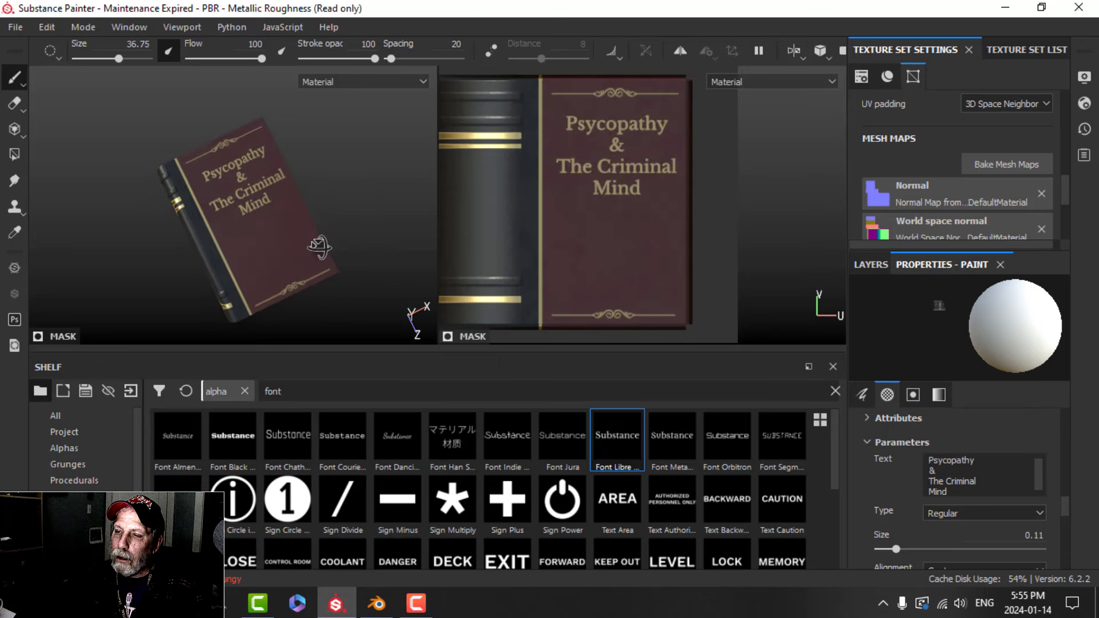
key(ctrl+z)
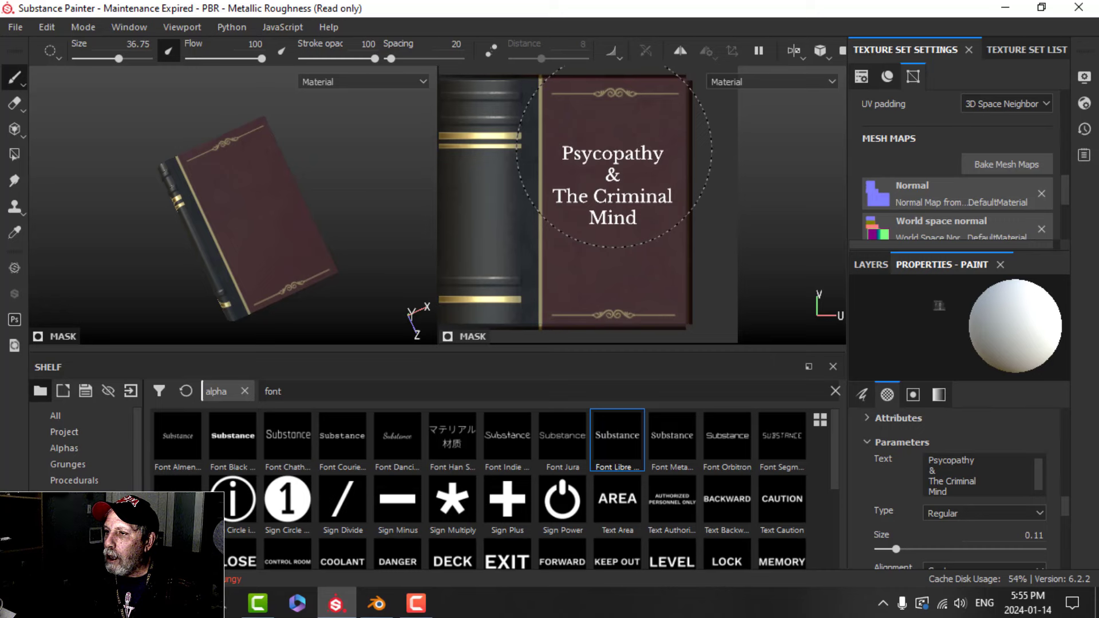
- Stamp the title once in gold, centred across the upper half of the cover in the UV view, and check it on the book
click(615, 150)
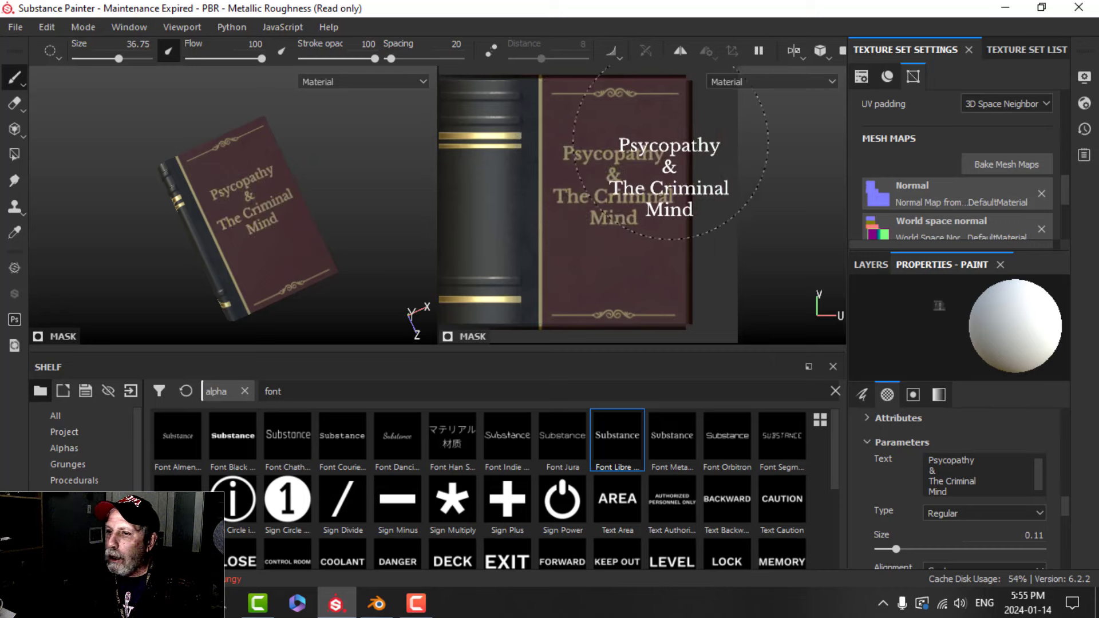
mouse_move(311, 234)
alt+mouse_down()
mouse_move(284, 191)
mouse_move(308, 228)
mouse_move(302, 211)
mouse_move(307, 223)
mouse_move(337, 212)
mouse_move(321, 229)
alt+mouse_up()
scroll(308, 229, up, 3)
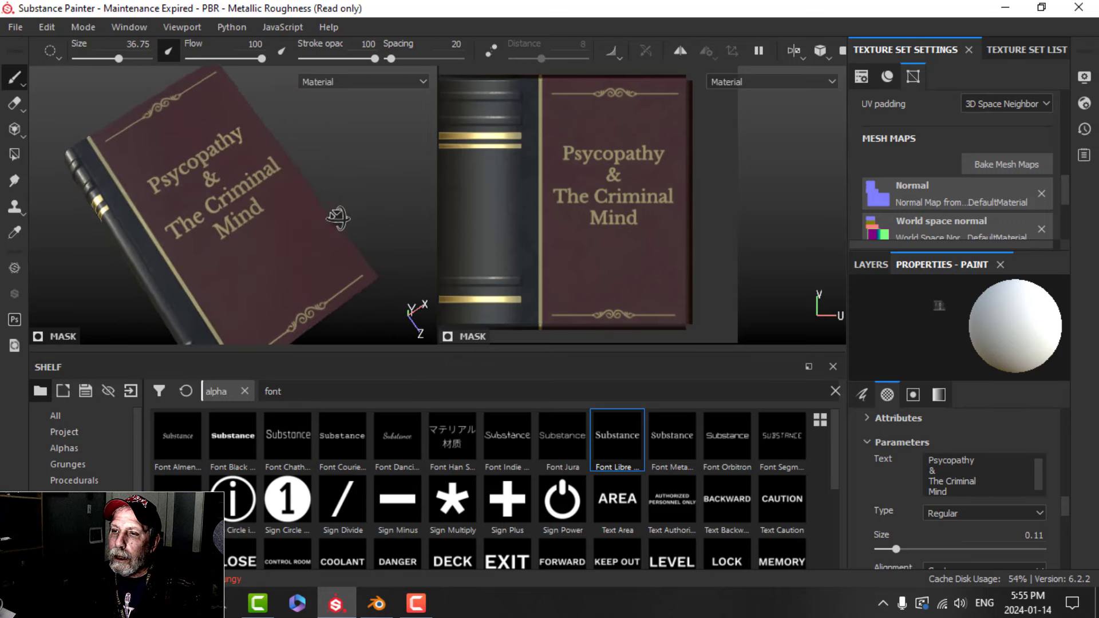
- Replace the font alpha's title text with the quoted subtitle "100 patients reviewed"
scroll(651, 249, down, 2)
alt+middle_drag(651, 249, 647, 214)
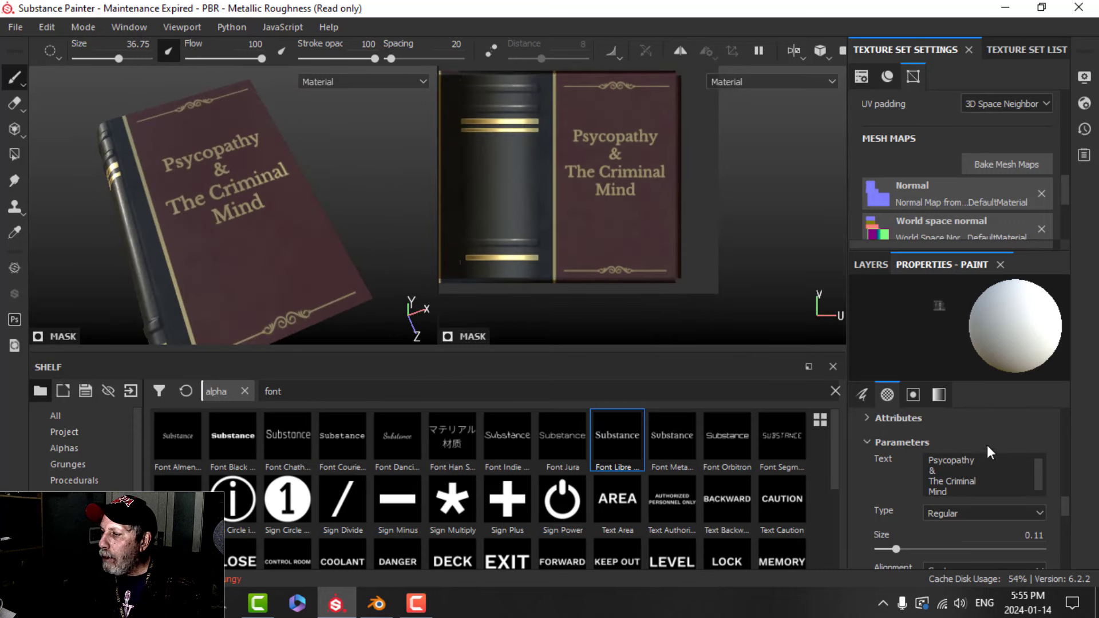
drag(952, 492, 930, 460)
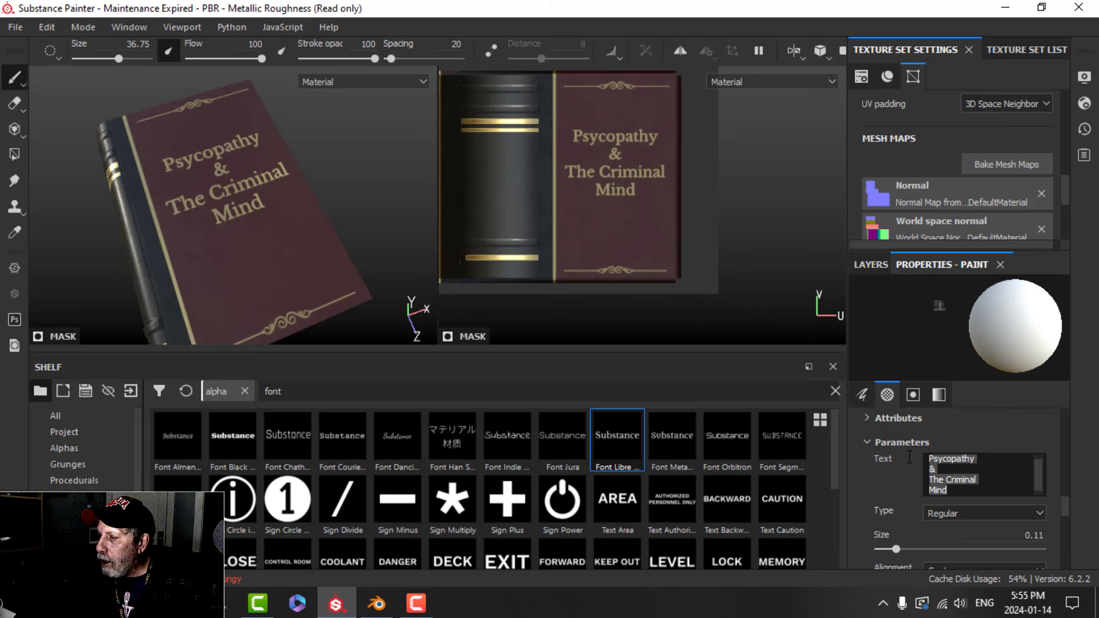
key(BackSpace)
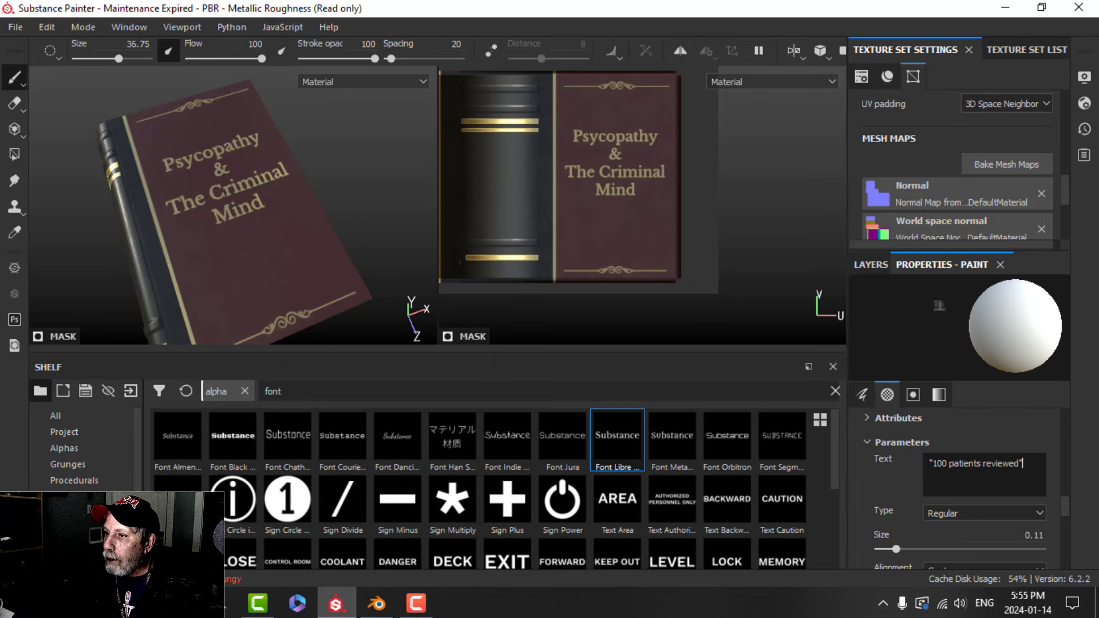
- Stamp the subtitle centred just above the cover's lower scroll ornament, using text size 0.08 and brush size 22.87
ctrl+right_drag(631, 244, 604, 243)
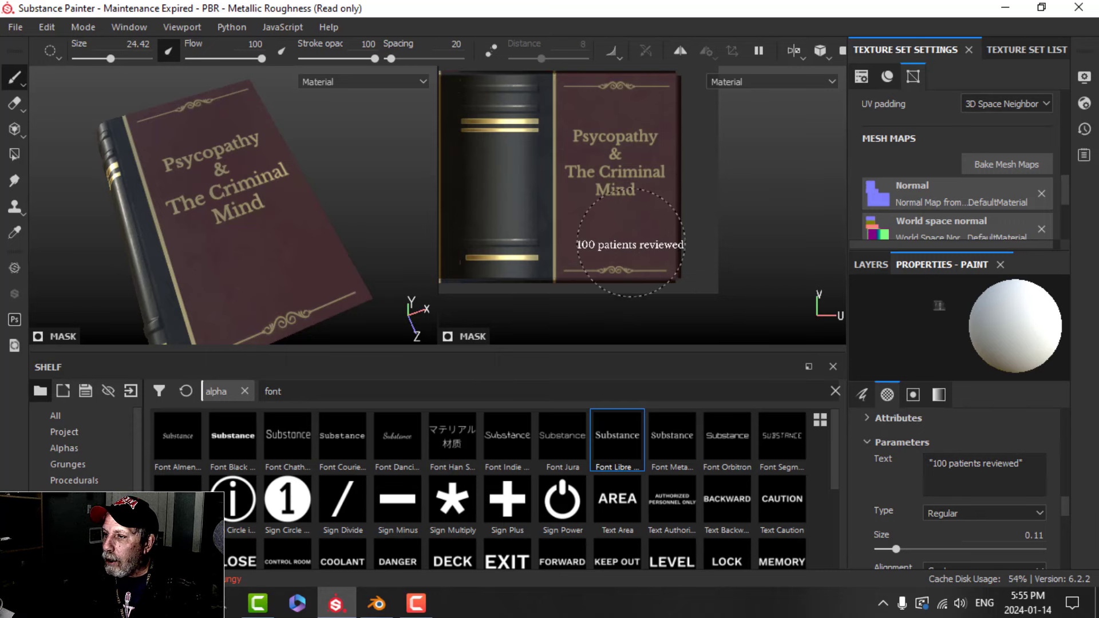
drag(895, 555, 891, 548)
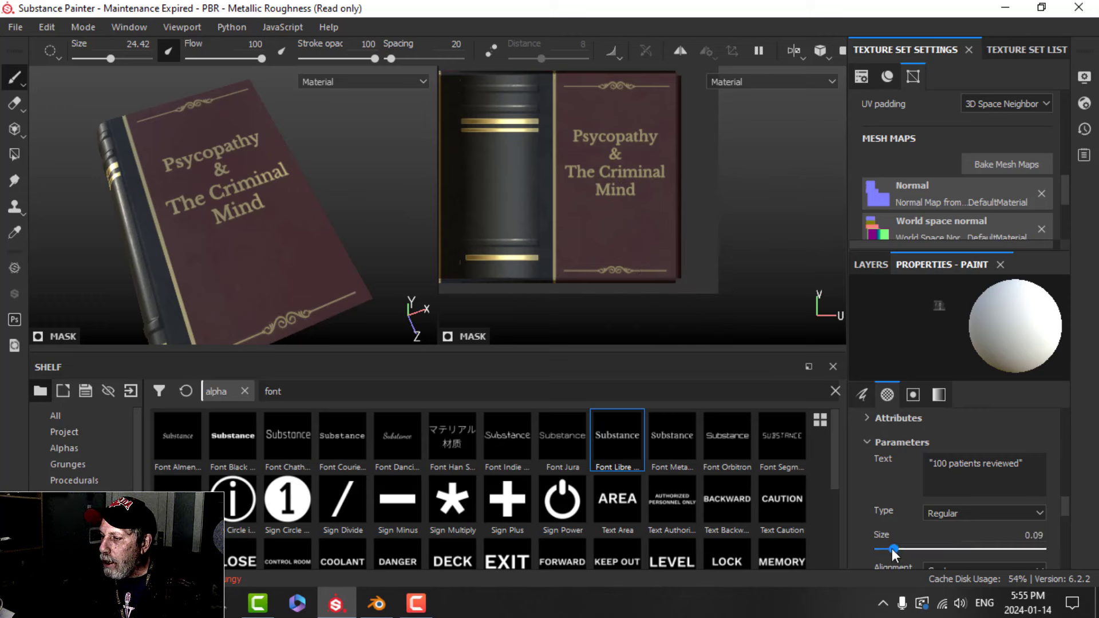
ctrl+right_drag(617, 238, 615, 238)
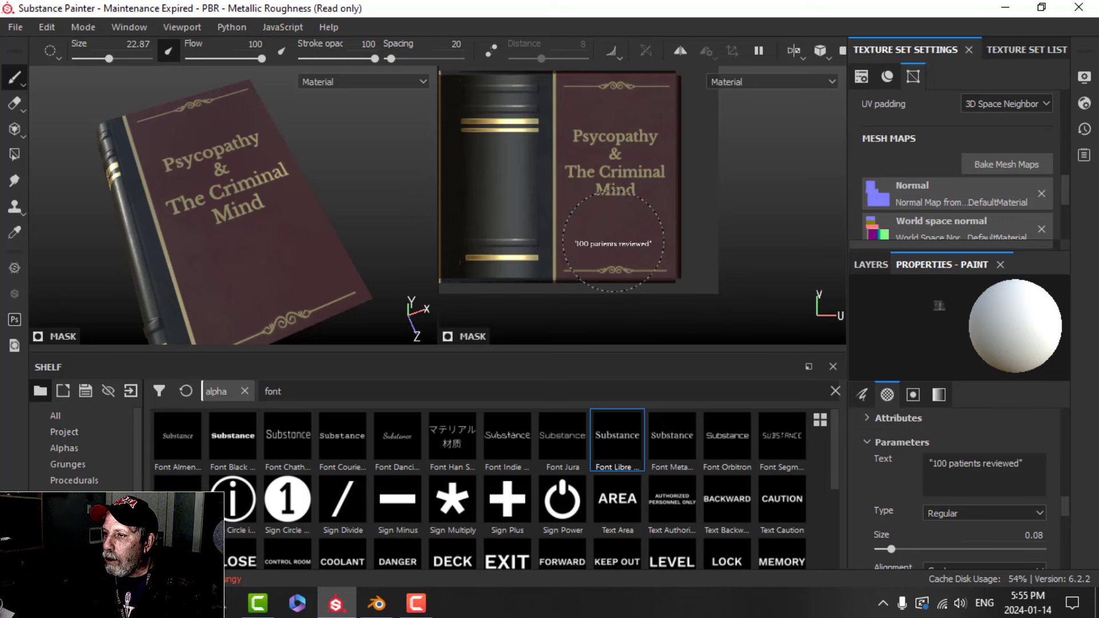
click(616, 243)
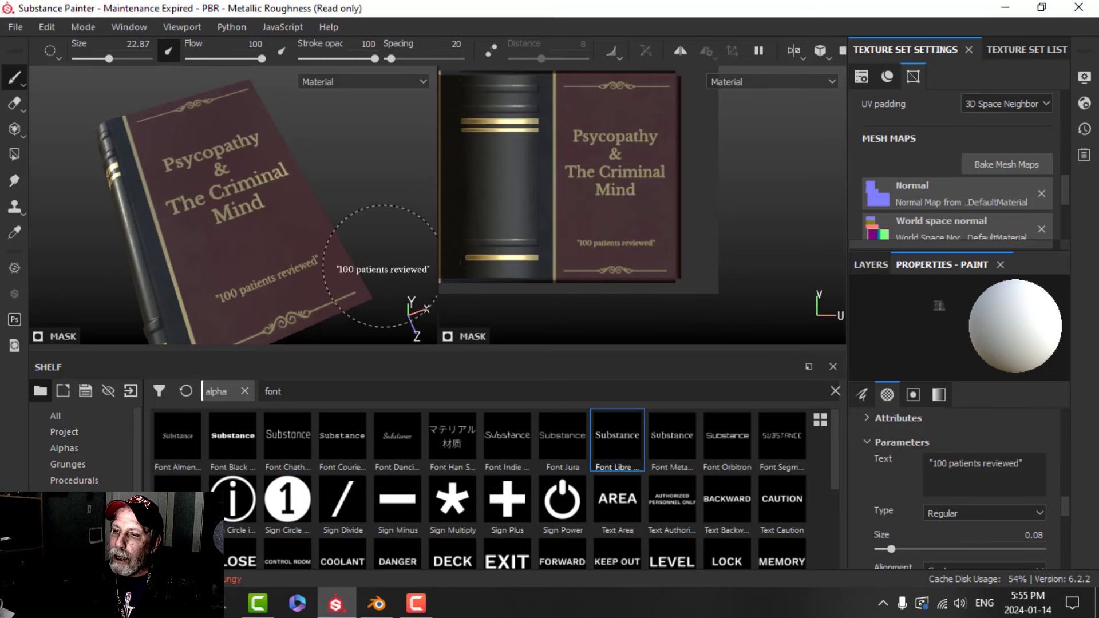
- Turn the 3D view to face the book's spine and switch the camera to orthographic
mouse_move(340, 273)
alt+mouse_down()
mouse_move(303, 250)
mouse_move(303, 284)
mouse_move(214, 292)
mouse_move(253, 246)
mouse_move(313, 213)
alt+mouse_up()
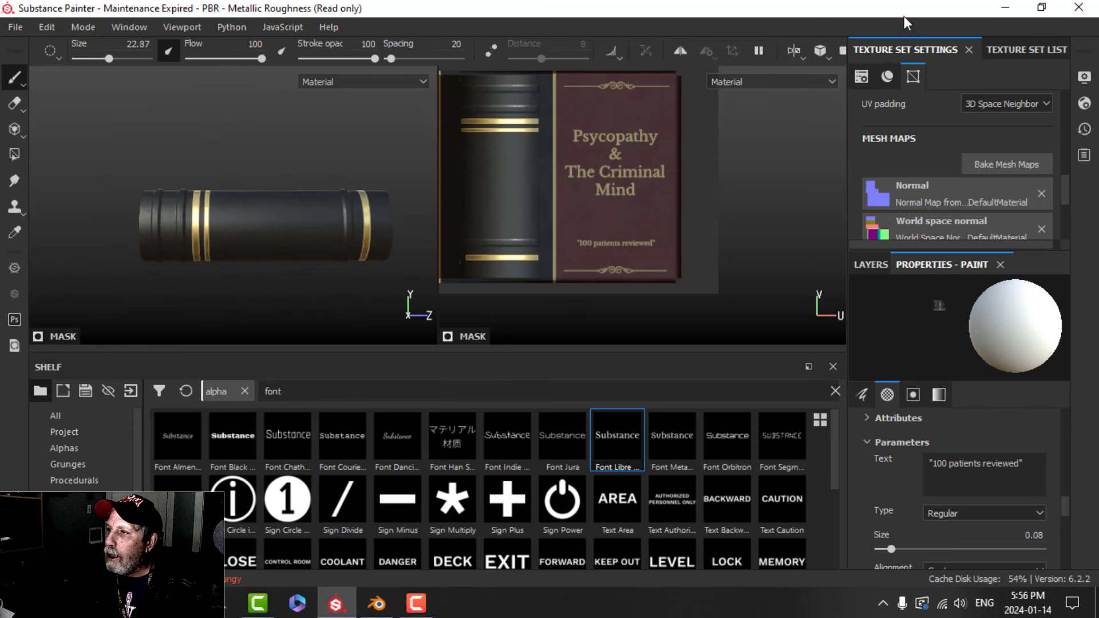
click(824, 52)
click(841, 93)
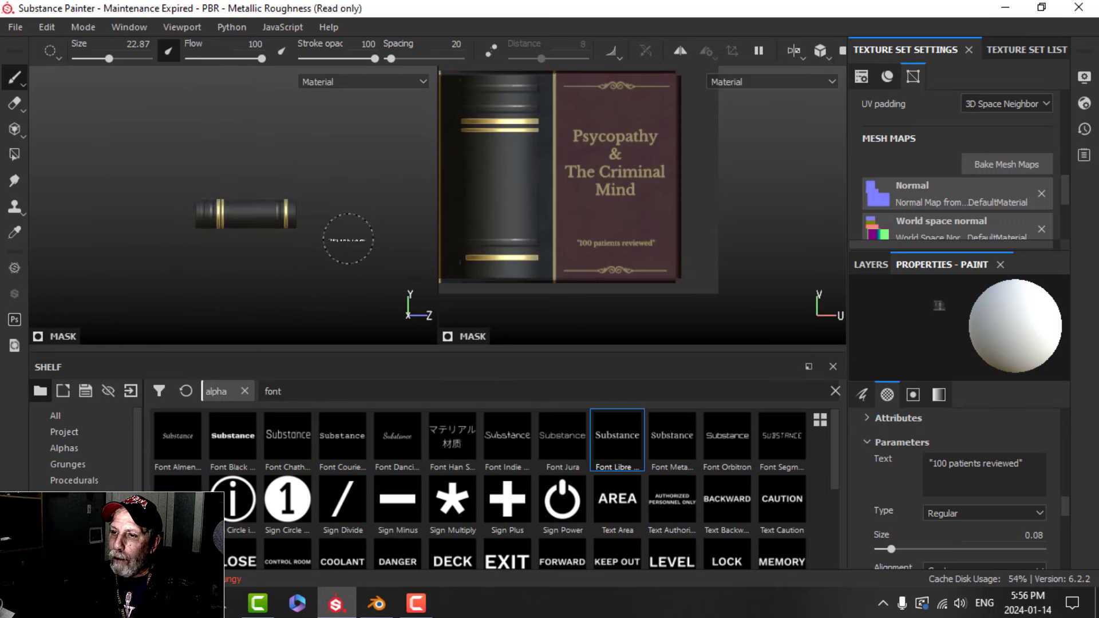
- Replace the font alpha's subtitle text with "Psycopahty & The Criminal Mind" for the spine
scroll(304, 246, up, 5)
alt+shift+drag(299, 250, 304, 245)
alt+middle_drag(301, 235, 341, 233)
scroll(302, 230, up, 1)
alt+drag(301, 229, 300, 235)
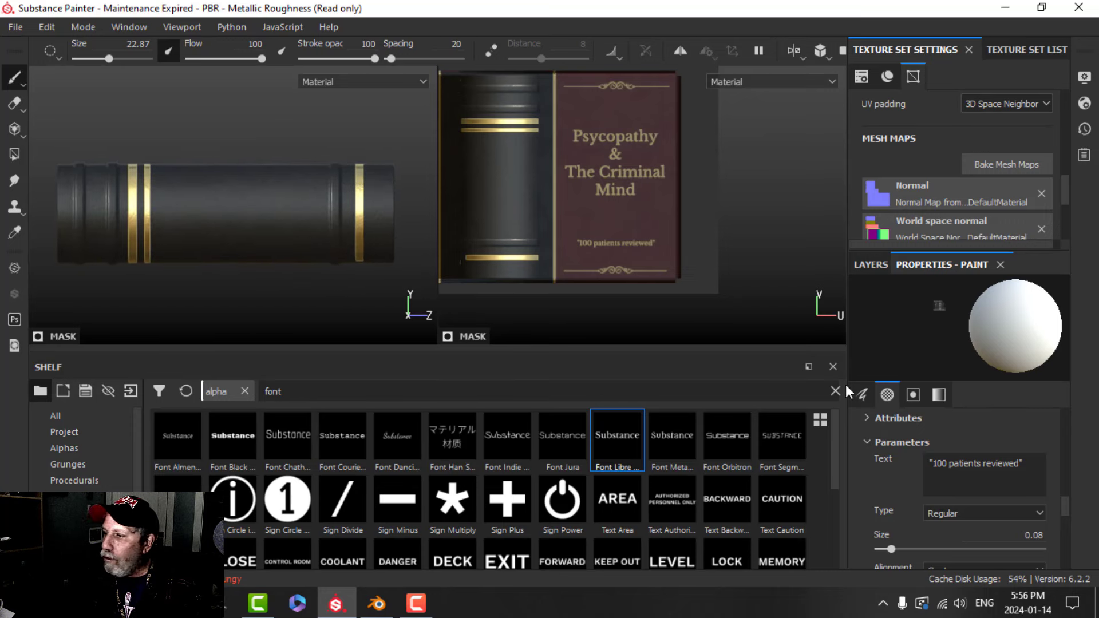
drag(1023, 463, 869, 460)
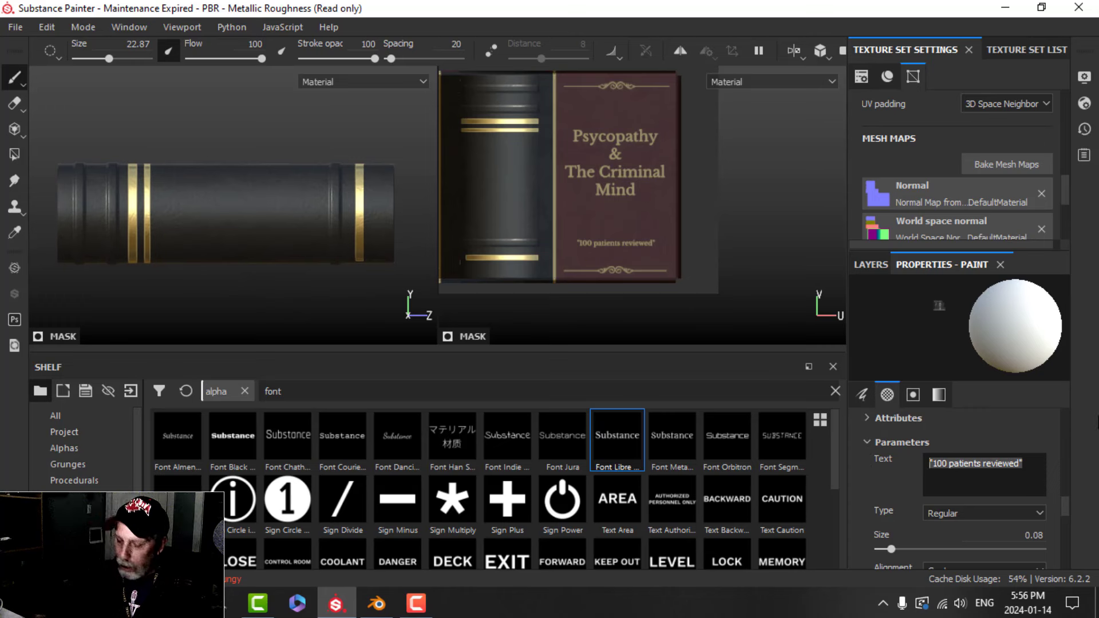
text(Psycopahty)
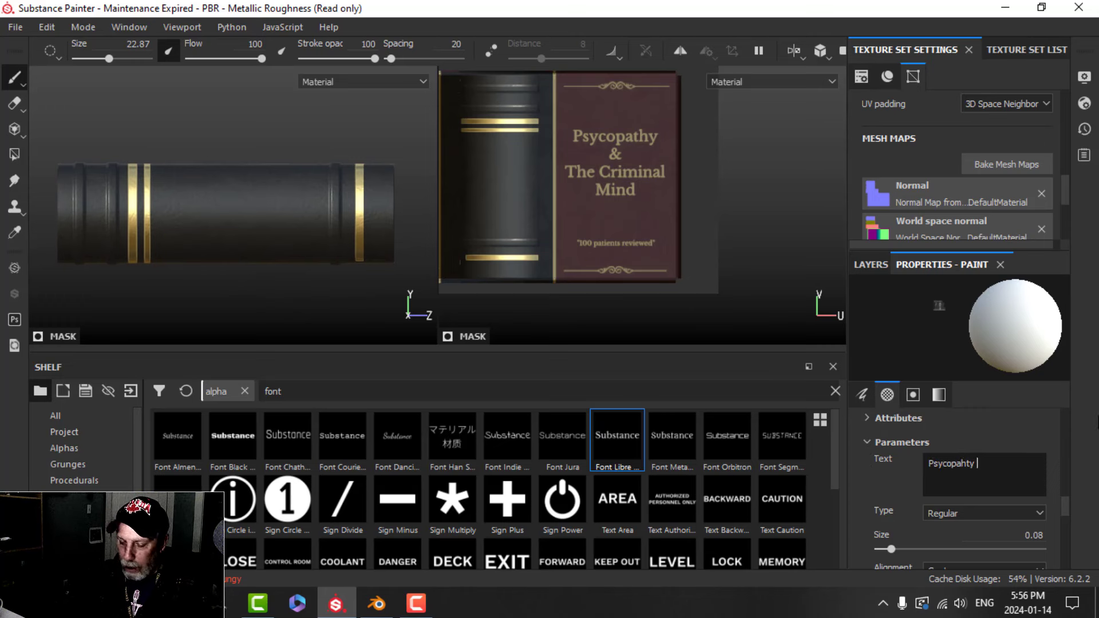
text( & The Criminal Mind)
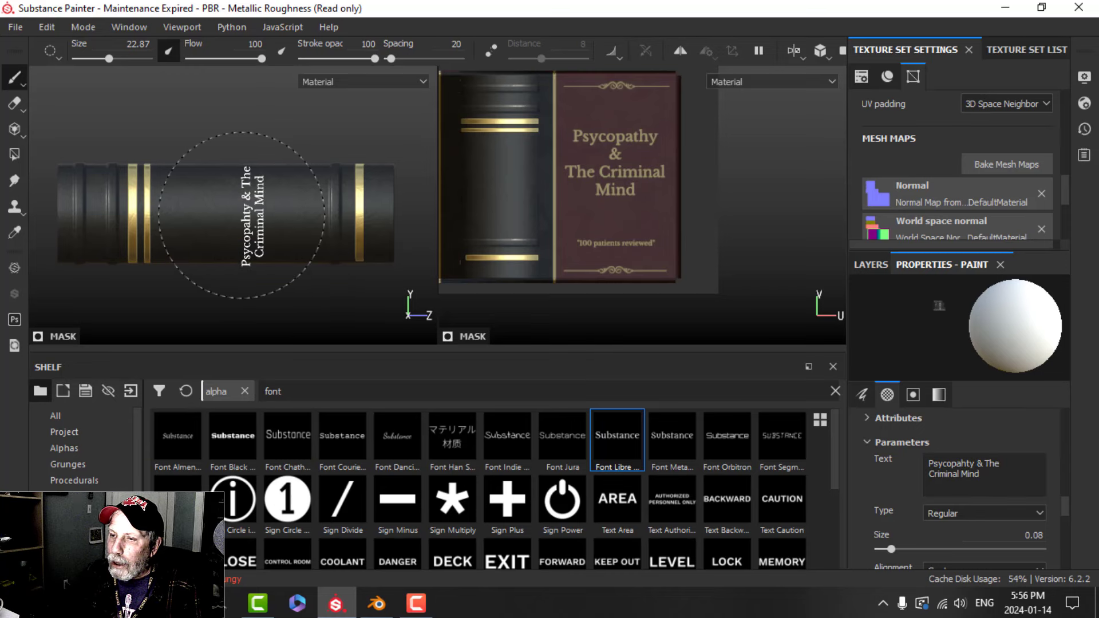
- Change the paint brush's alignment from UV to Tangent | Wrap
scroll(987, 485, down, 3)
scroll(977, 482, up, 5)
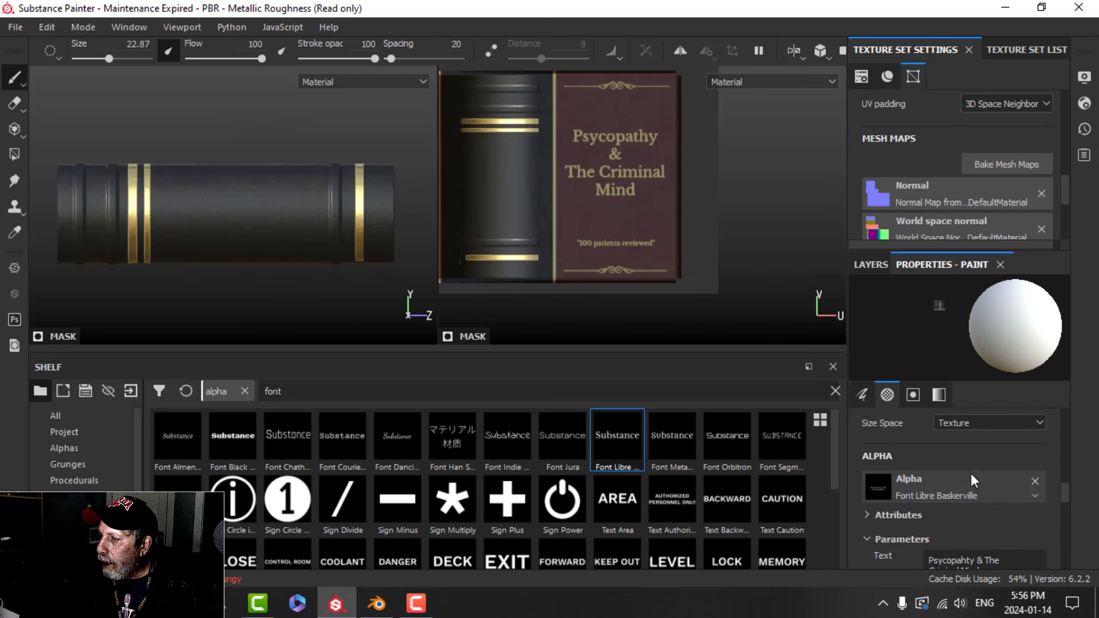
scroll(965, 469, up, 1)
mouse_move(971, 465)
mouse_down()
mouse_move(959, 476)
mouse_move(937, 441)
mouse_up()
click(989, 469)
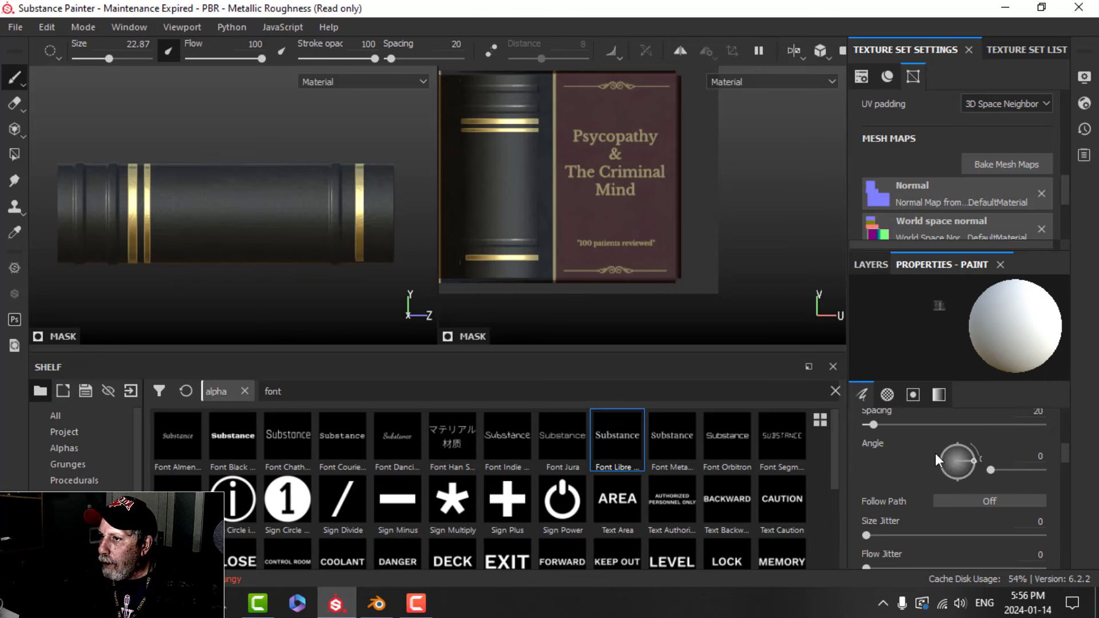
scroll(980, 463, up, 2)
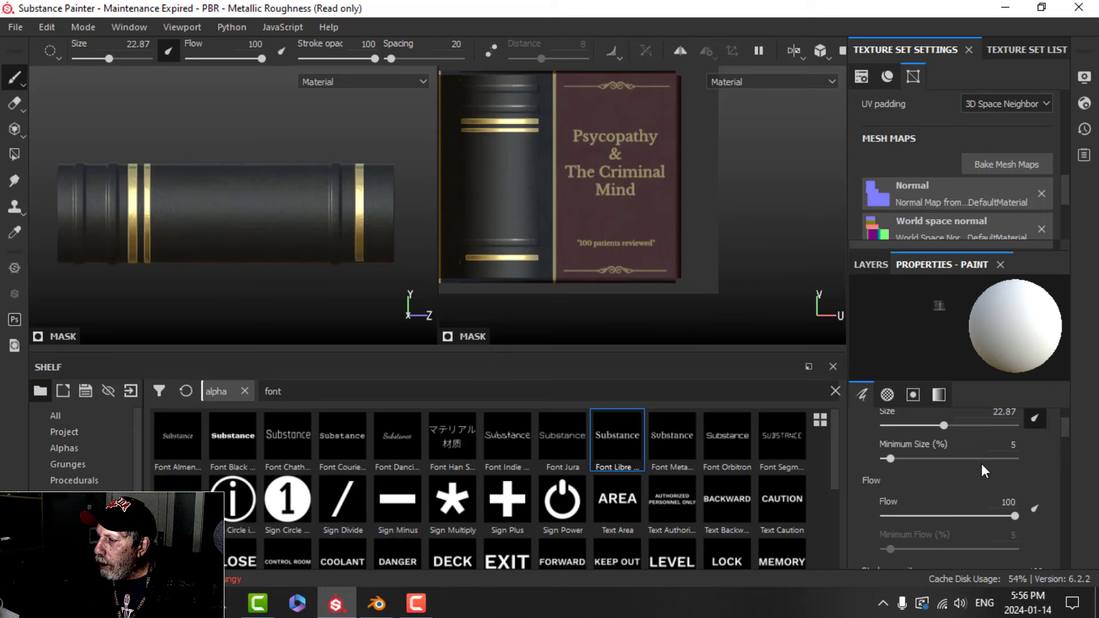
scroll(982, 464, down, 8)
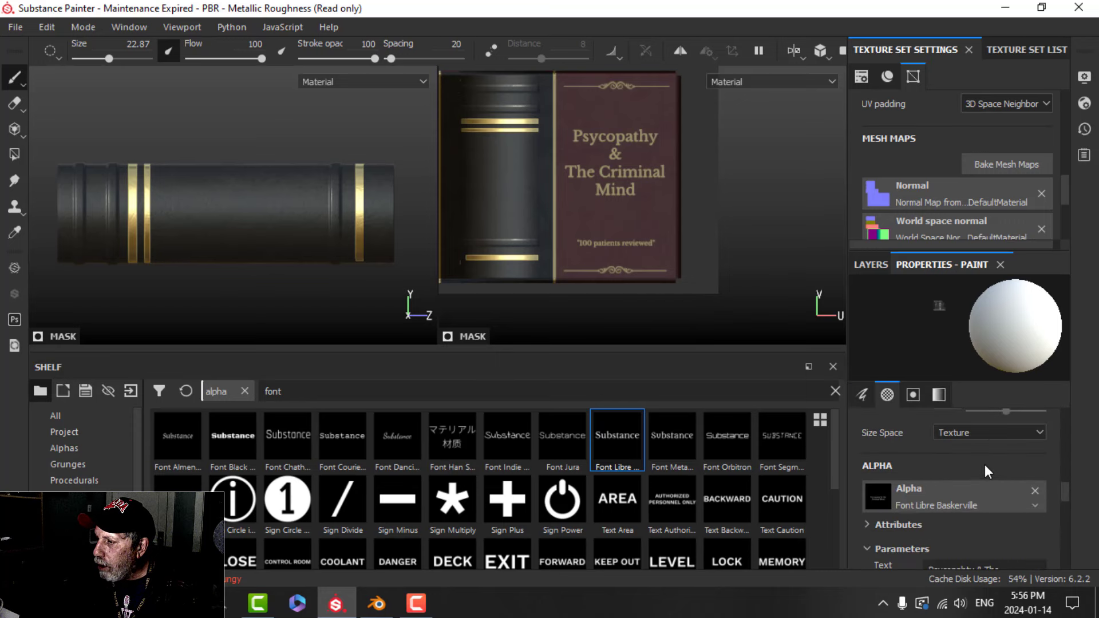
scroll(984, 463, up, 1)
click(957, 422)
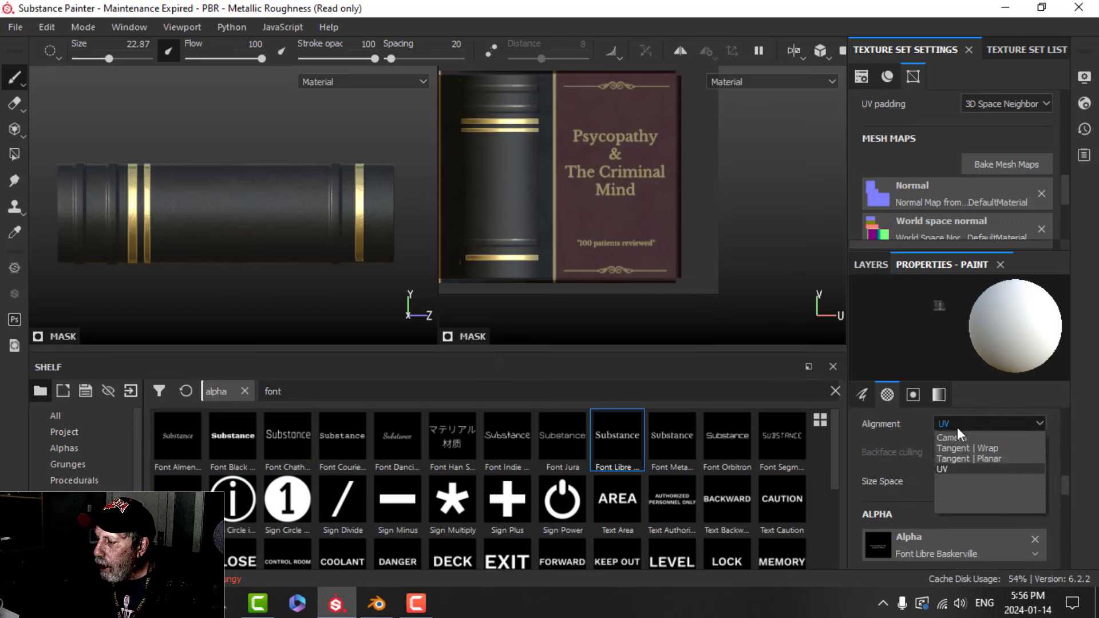
click(965, 447)
- Stamp the title along the middle of the spine between the gold bands, using brush size 30.06
ctrl+right_drag(245, 197, 270, 198)
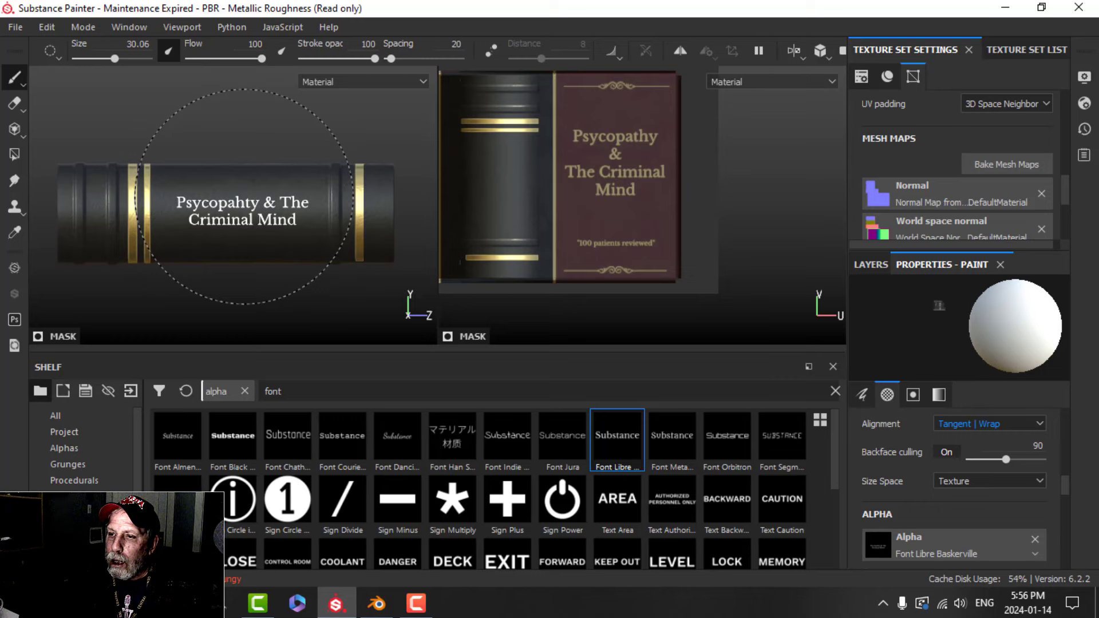
click(243, 196)
alt+drag(410, 292, 319, 245)
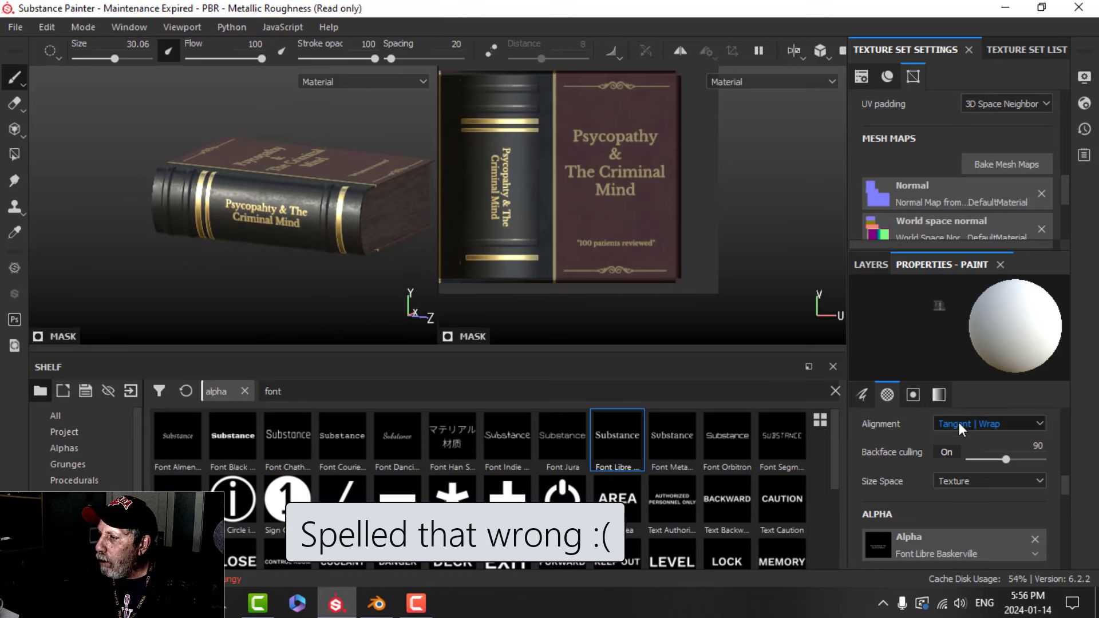
- Replace the font alpha's spine title text with "2017"
scroll(984, 456, up, 3)
scroll(984, 455, down, 6)
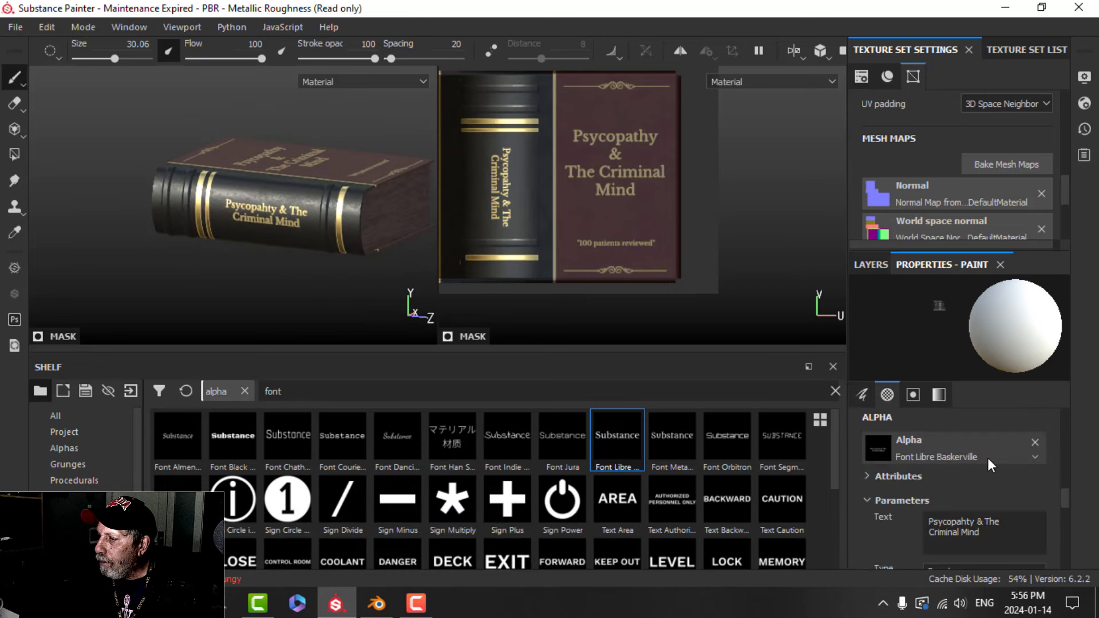
scroll(988, 458, down, 1)
scroll(983, 431, up, 2)
click(994, 488)
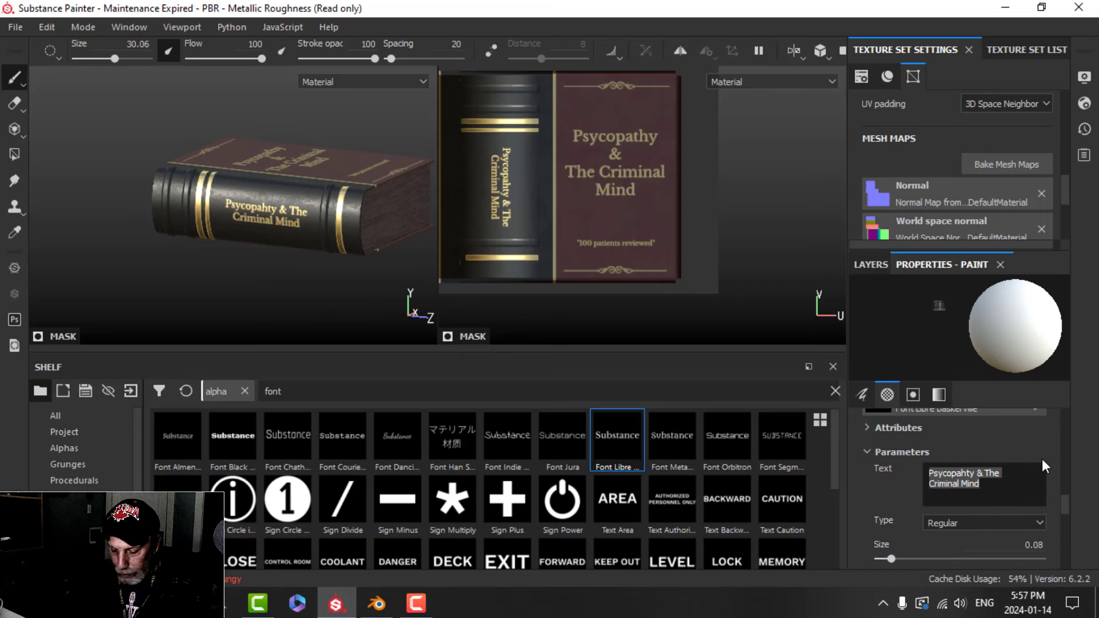
text(2017)
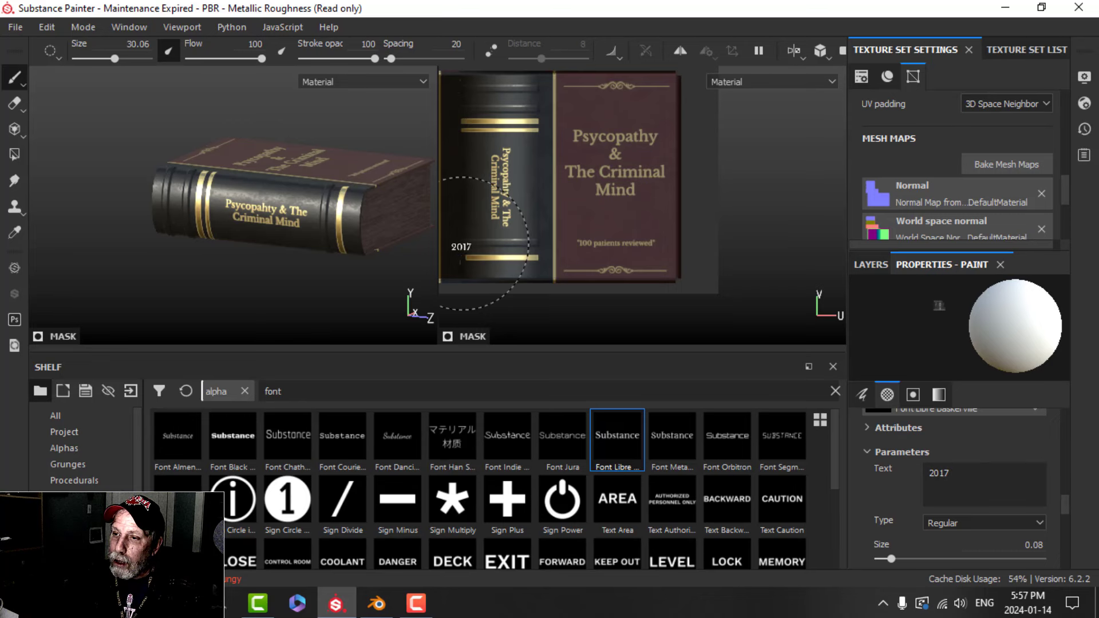
- Stamp the year centred below the spine's lowest gold band in the UV view
scroll(508, 127, up, 4)
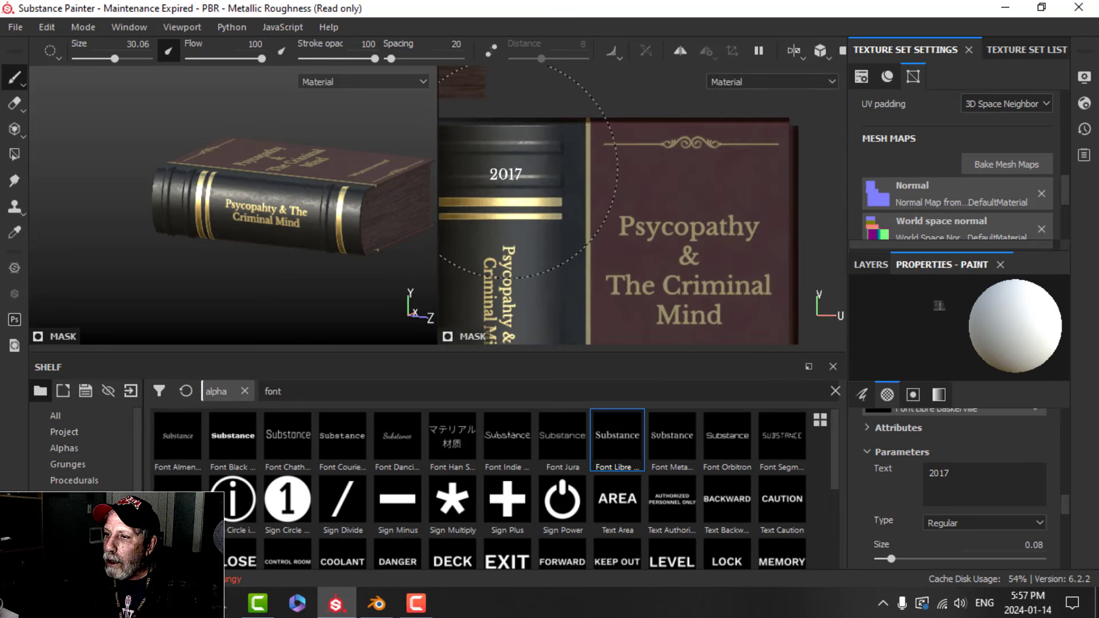
scroll(506, 174, down, 1)
scroll(519, 279, down, 2)
alt+middle_drag(529, 275, 553, 130)
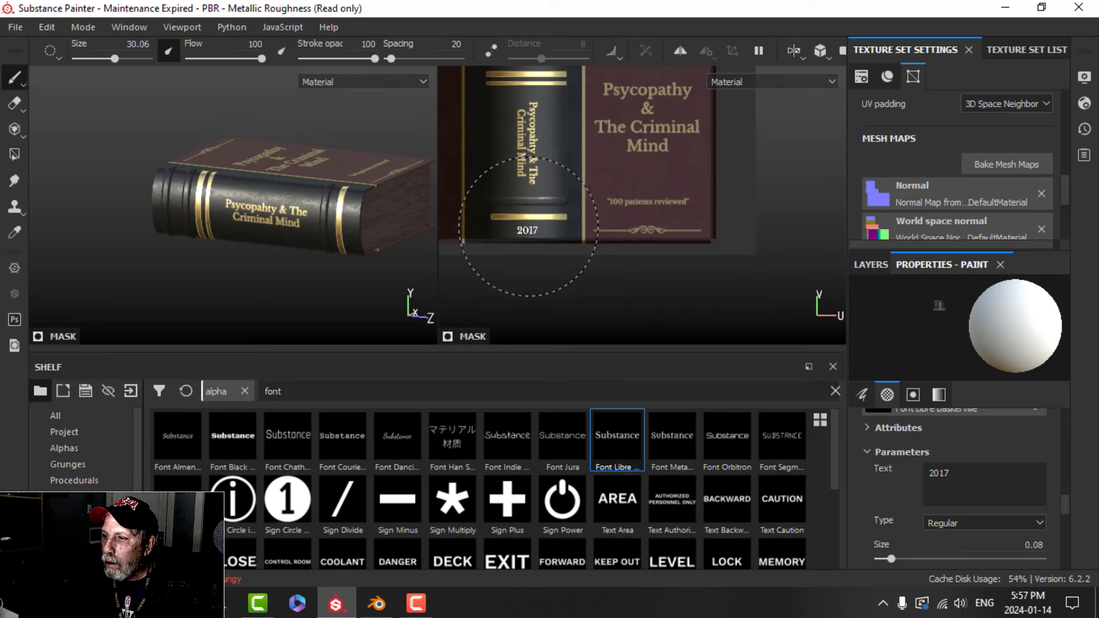
scroll(567, 260, down, 1)
scroll(568, 261, up, 1)
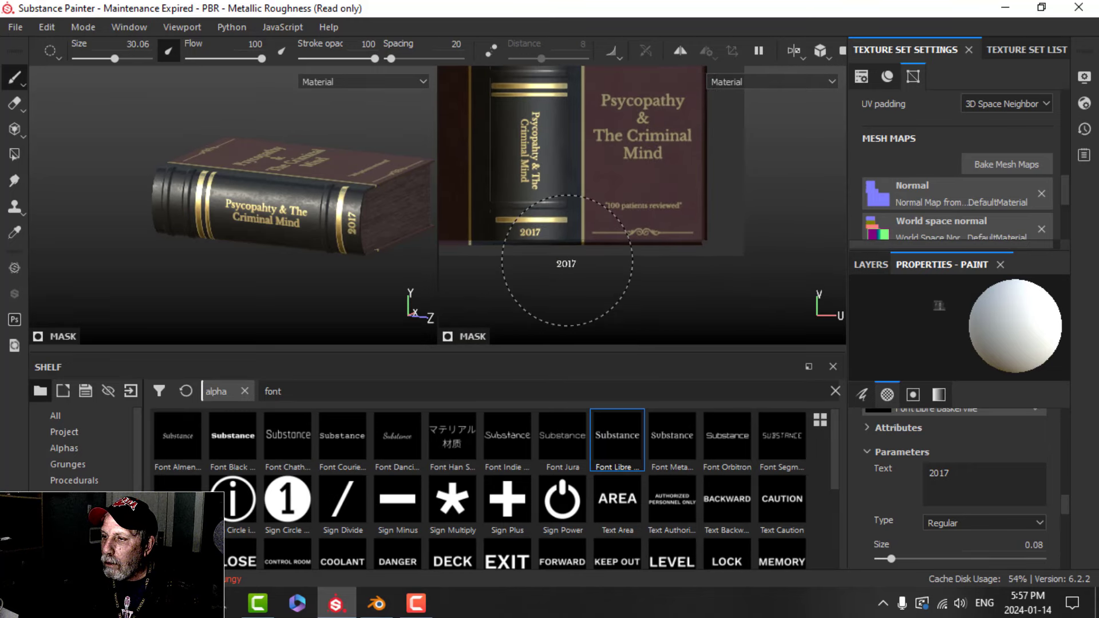
- Switch the 3D camera to perspective and check the lettering on the book's cover and spine
alt+middle_drag(560, 232, 572, 254)
alt+drag(571, 250, 553, 214)
alt+shift+drag(369, 202, 312, 216)
alt+middle_drag(333, 169, 261, 286)
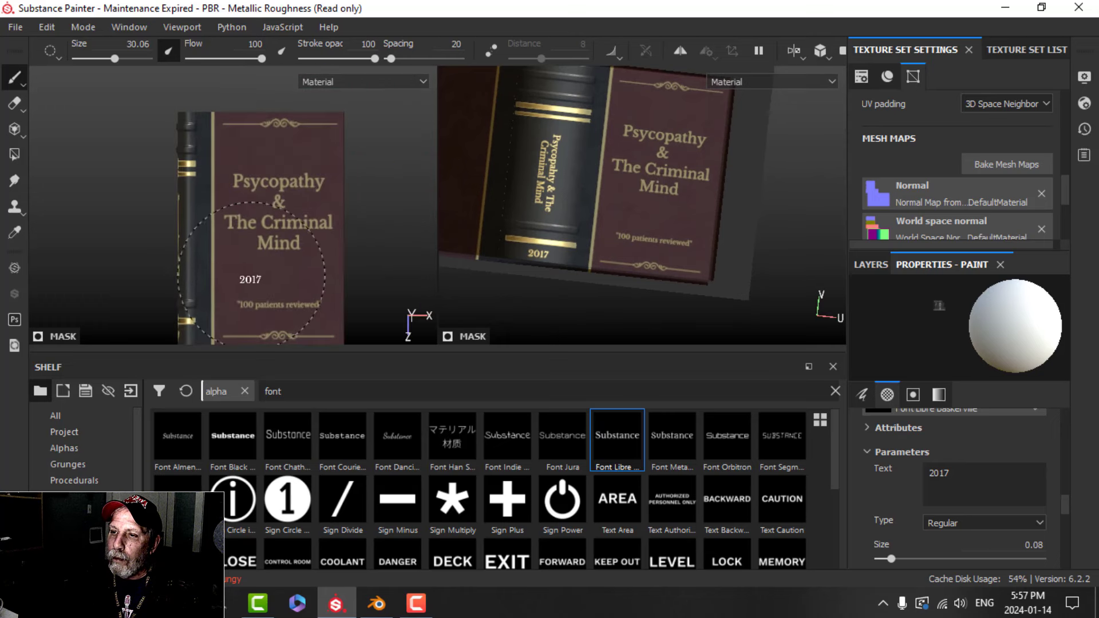
alt+drag(254, 273, 275, 248)
click(820, 51)
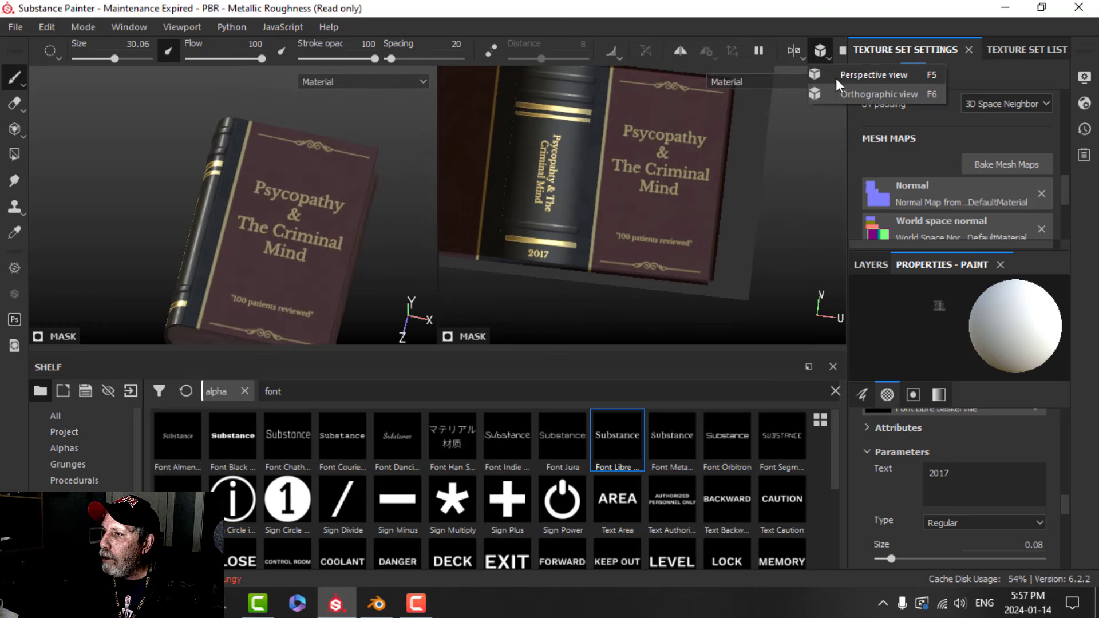
click(845, 92)
scroll(335, 217, down, 1)
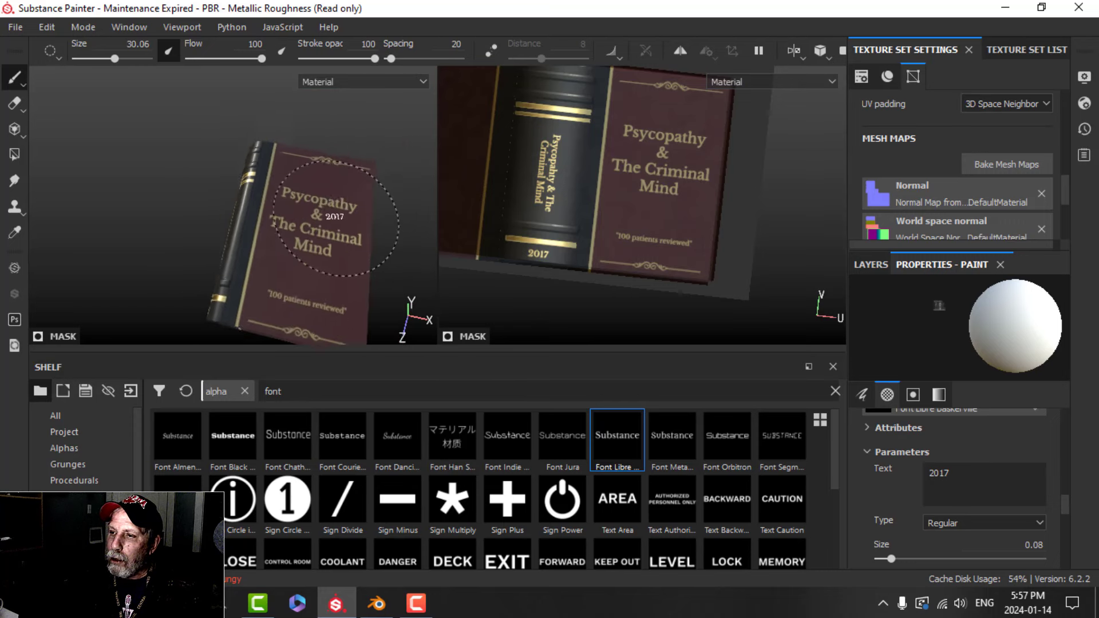
alt+middle_drag(335, 217, 319, 182)
alt+drag(318, 181, 356, 215)
alt+drag(593, 182, 634, 190)
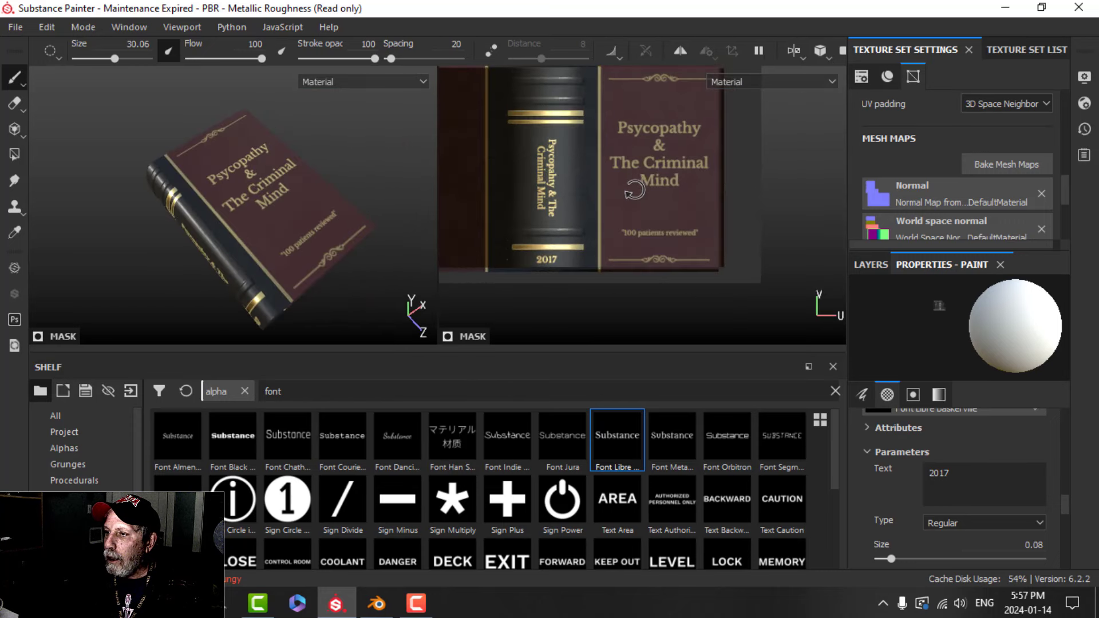
scroll(267, 233, down, 2)
alt+middle_drag(268, 233, 252, 202)
alt+drag(254, 242, 265, 193)
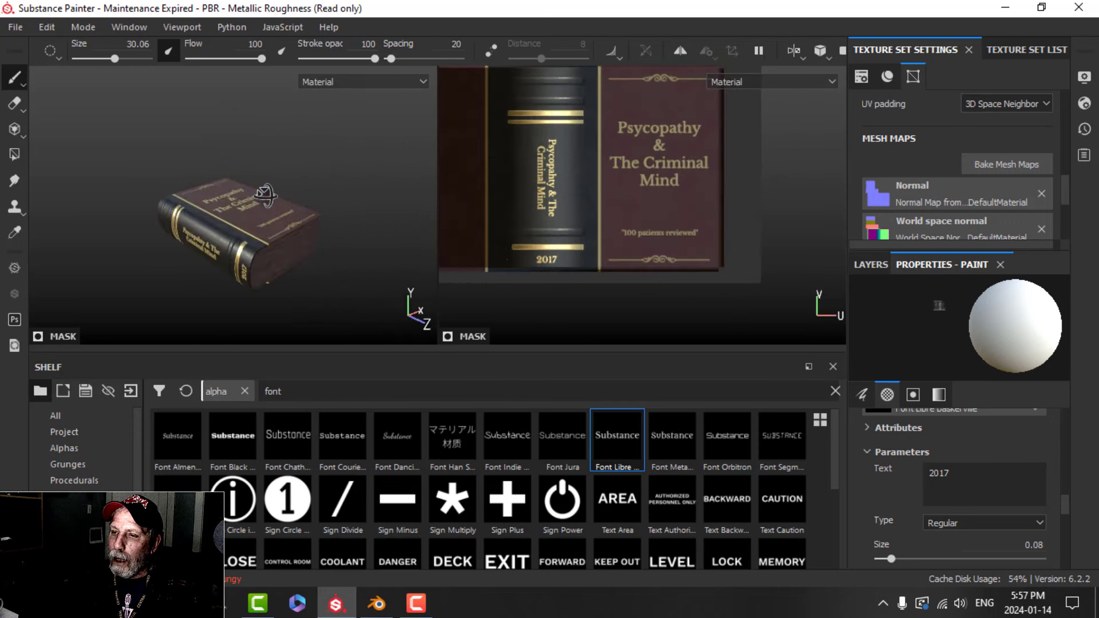
- Show only the 3D view and examine the gold lettering from several angles under rotated environment lighting
click(795, 50)
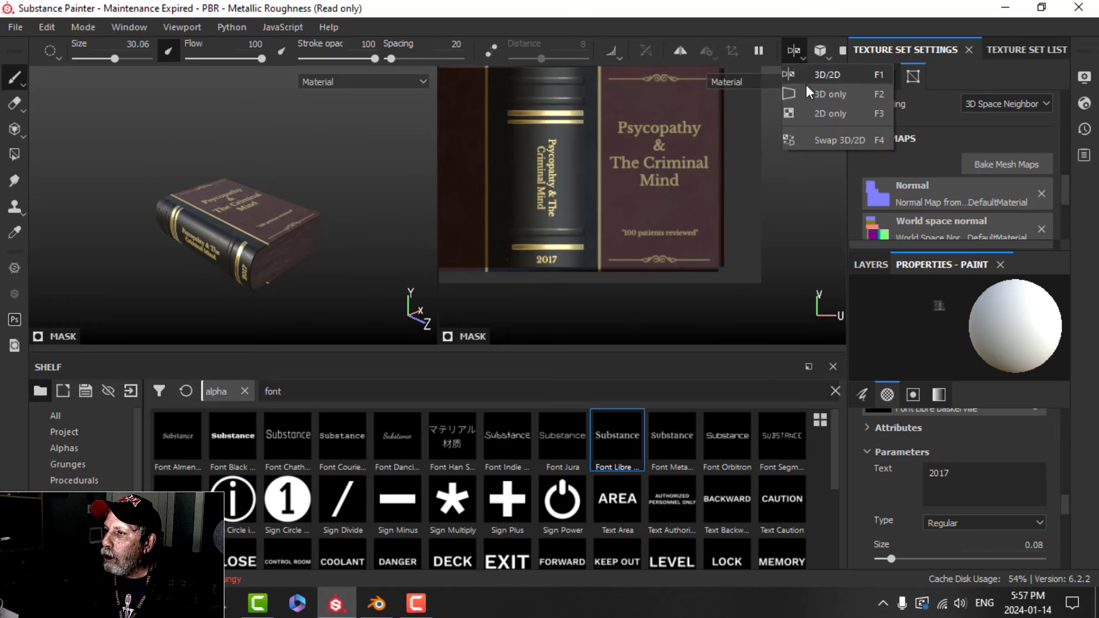
click(813, 91)
scroll(523, 251, up, 5)
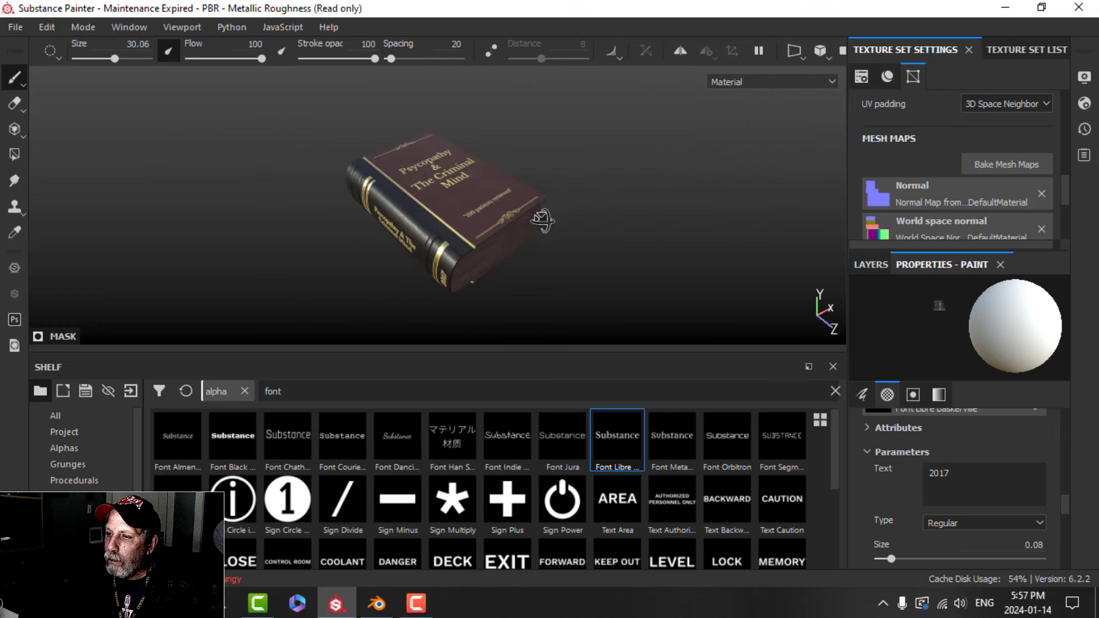
alt+drag(486, 243, 532, 210)
mouse_move(531, 210)
alt+middle_down()
mouse_move(545, 184)
mouse_move(535, 244)
mouse_move(549, 248)
alt+middle_up()
scroll(535, 241, up, 1)
scroll(536, 240, down, 3)
mouse_move(550, 248)
alt+mouse_down()
mouse_move(509, 255)
mouse_move(557, 184)
mouse_move(628, 166)
mouse_move(444, 249)
mouse_move(462, 250)
alt+mouse_up()
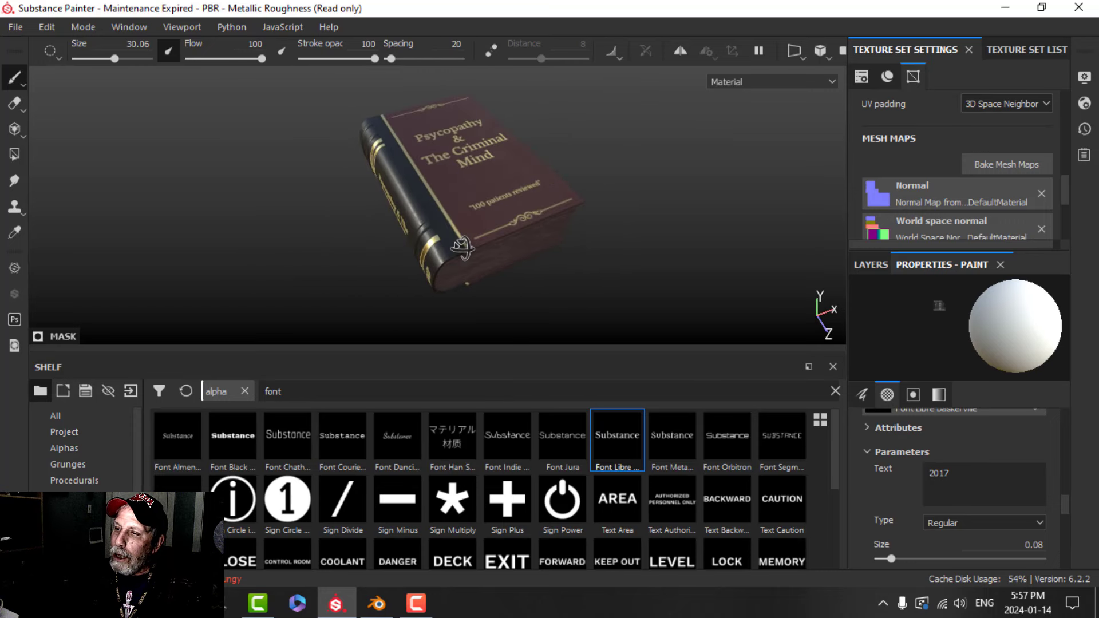
scroll(529, 221, up, 3)
alt+drag(528, 220, 510, 249)
alt+middle_drag(439, 269, 450, 298)
alt+drag(450, 302, 458, 252)
scroll(458, 251, down, 2)
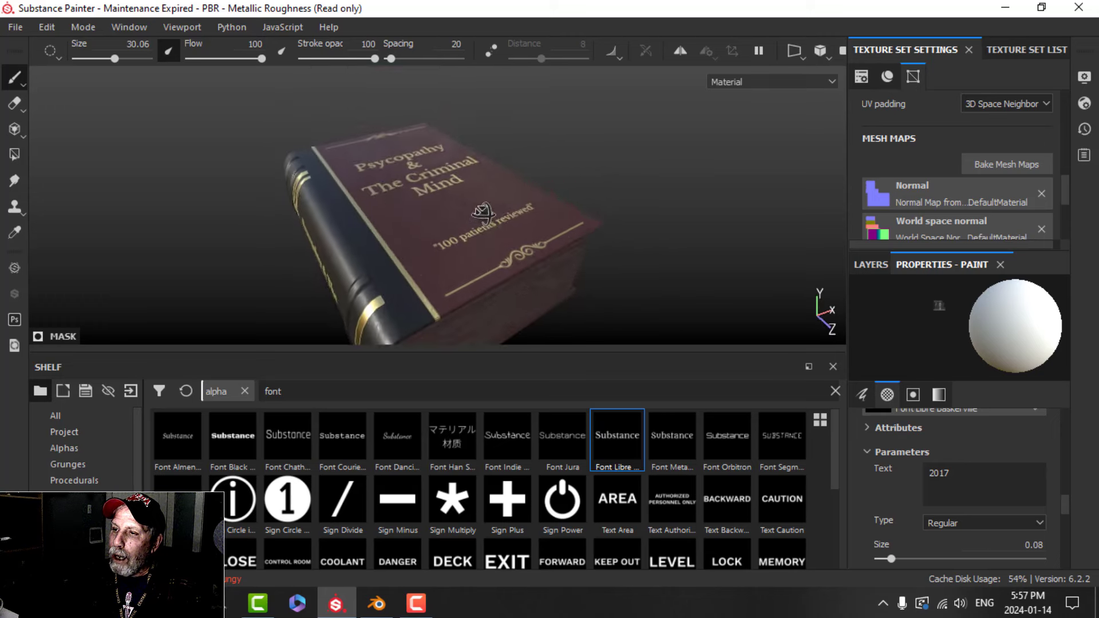
shift+right_drag(608, 185, 587, 189)
alt+drag(410, 235, 633, 297)
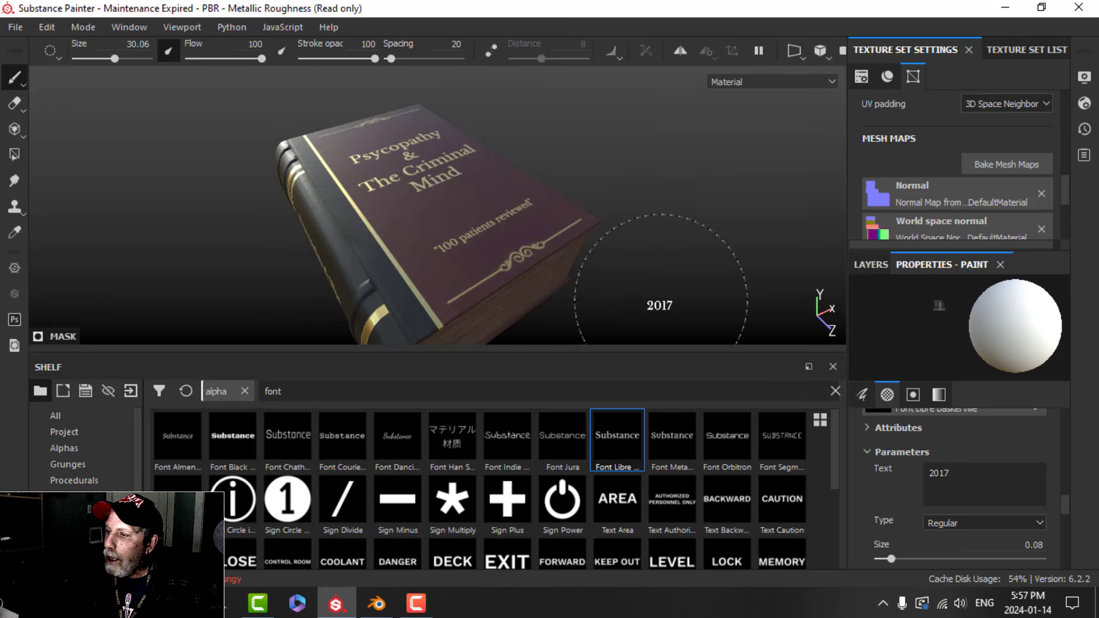
- Try the height channel on the Trim layer's fill, testing height values -0.0918 and 0.0145
click(870, 264)
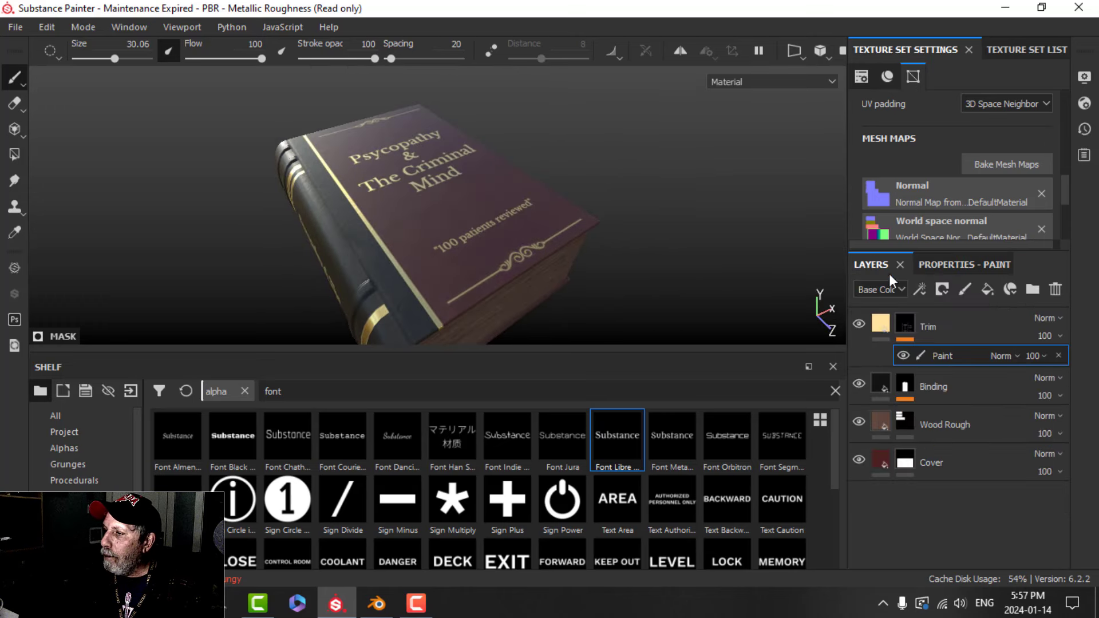
click(873, 321)
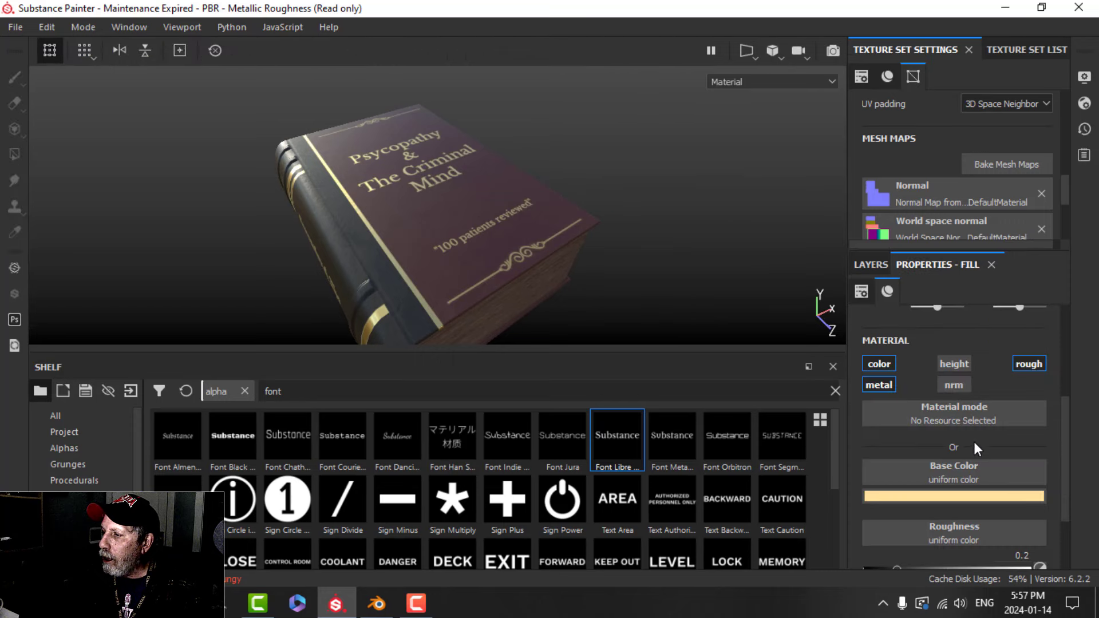
click(955, 362)
scroll(409, 226, up, 2)
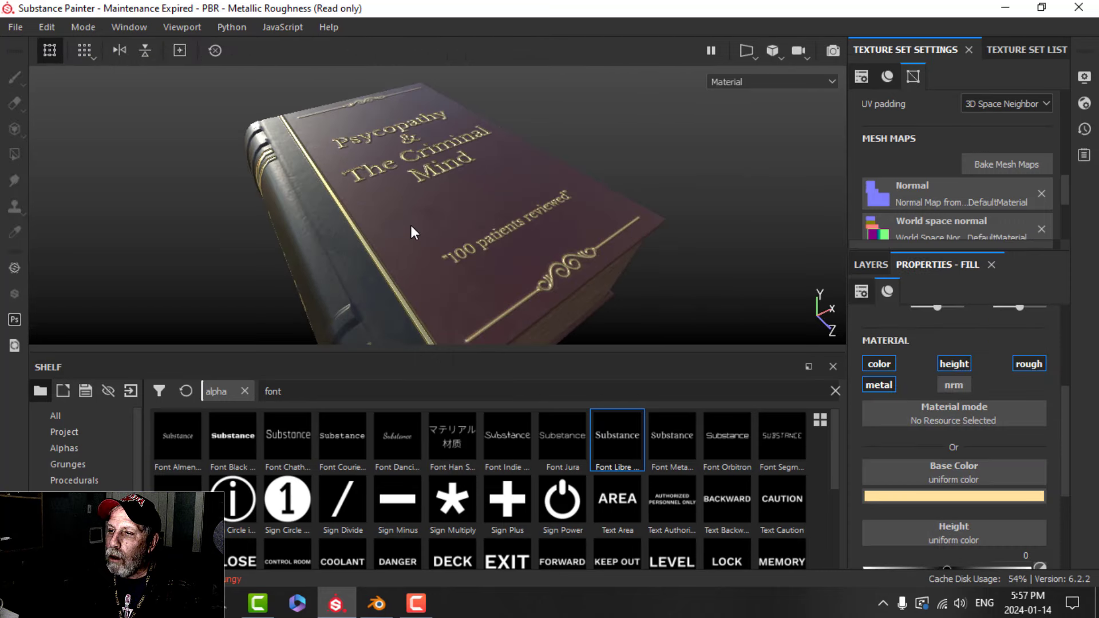
scroll(411, 227, down, 2)
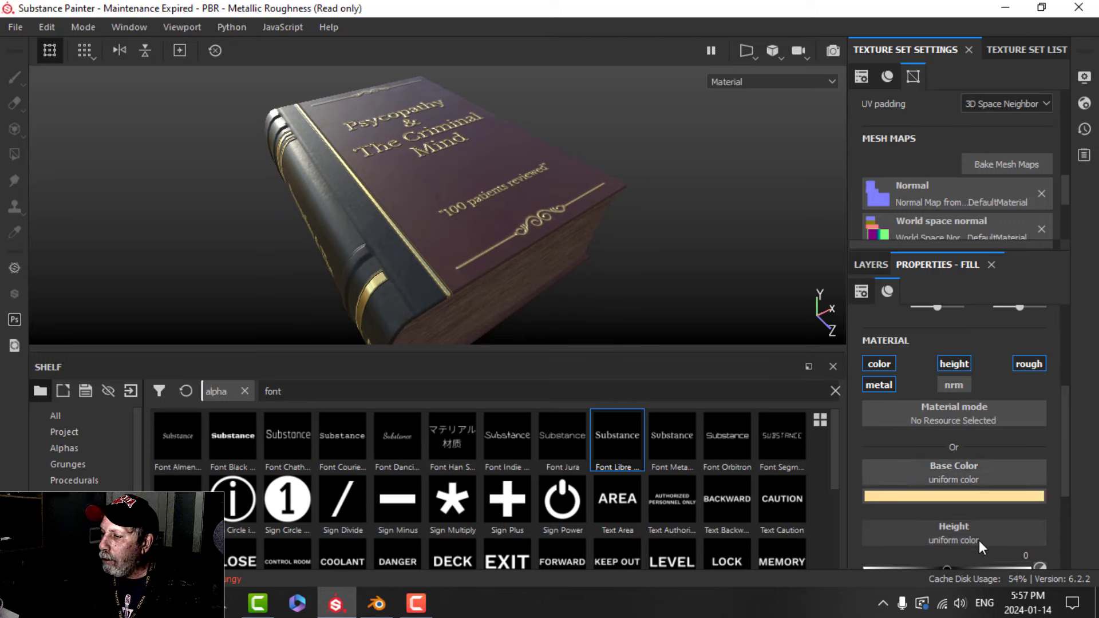
scroll(973, 540, down, 1)
drag(944, 524, 939, 523)
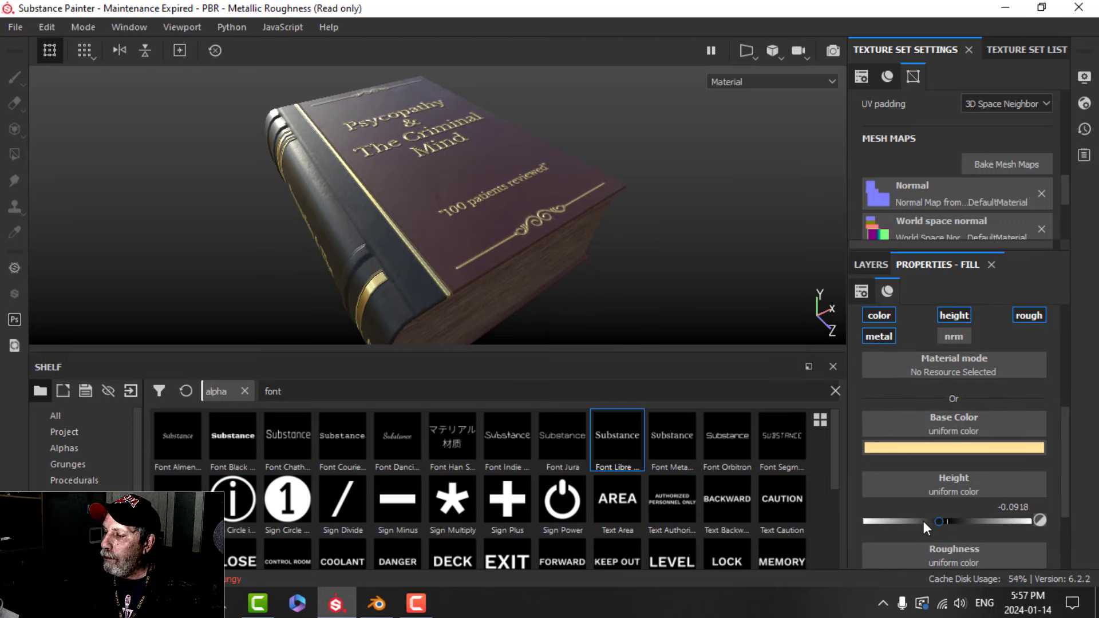
mouse_move(937, 524)
mouse_down()
mouse_move(920, 520)
mouse_move(981, 524)
mouse_move(949, 527)
mouse_up()
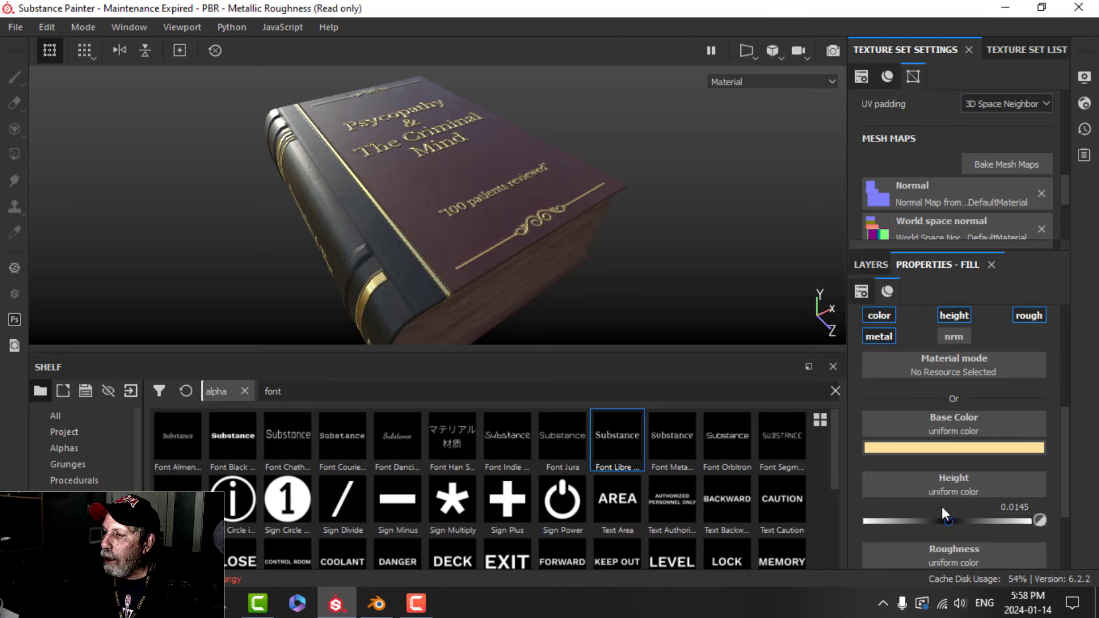
click(951, 314)
alt+drag(535, 219, 494, 260)
- Add a new fill layer directly above the Trim layer
click(870, 264)
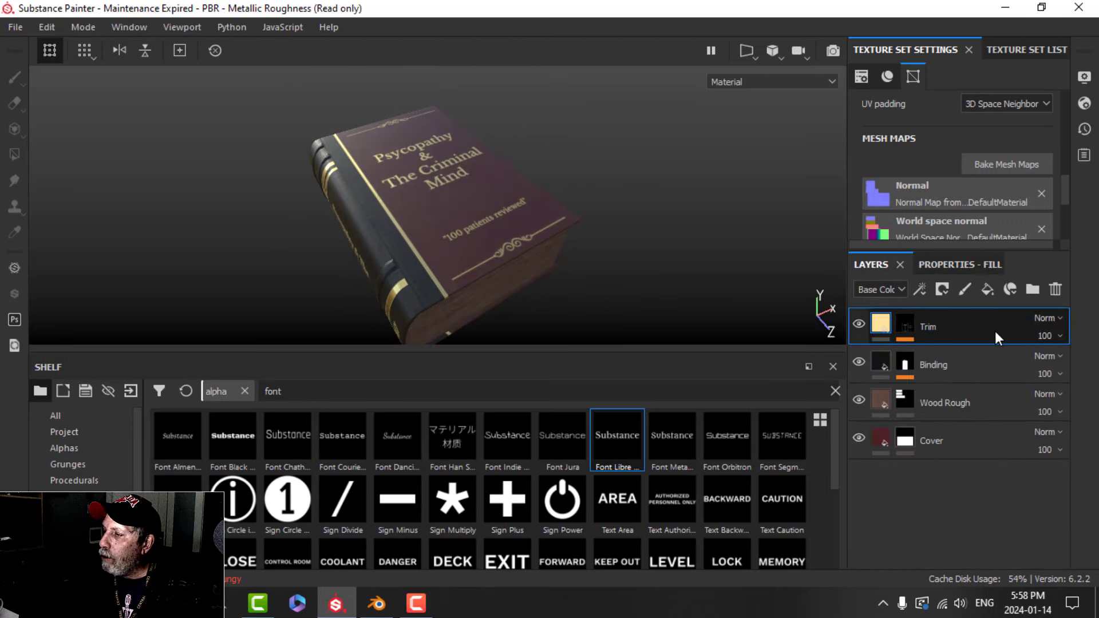
click(986, 289)
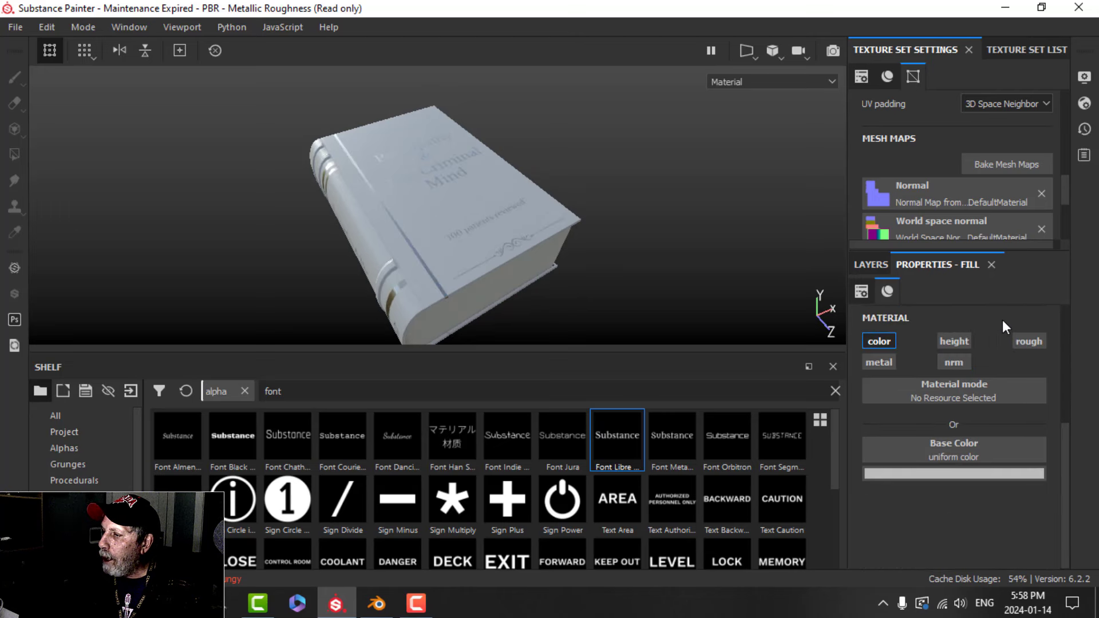
- Enable the roughness channel on the new fill layer, set roughness to 1, and make its base color near-black (RGB 0.018)
click(1035, 339)
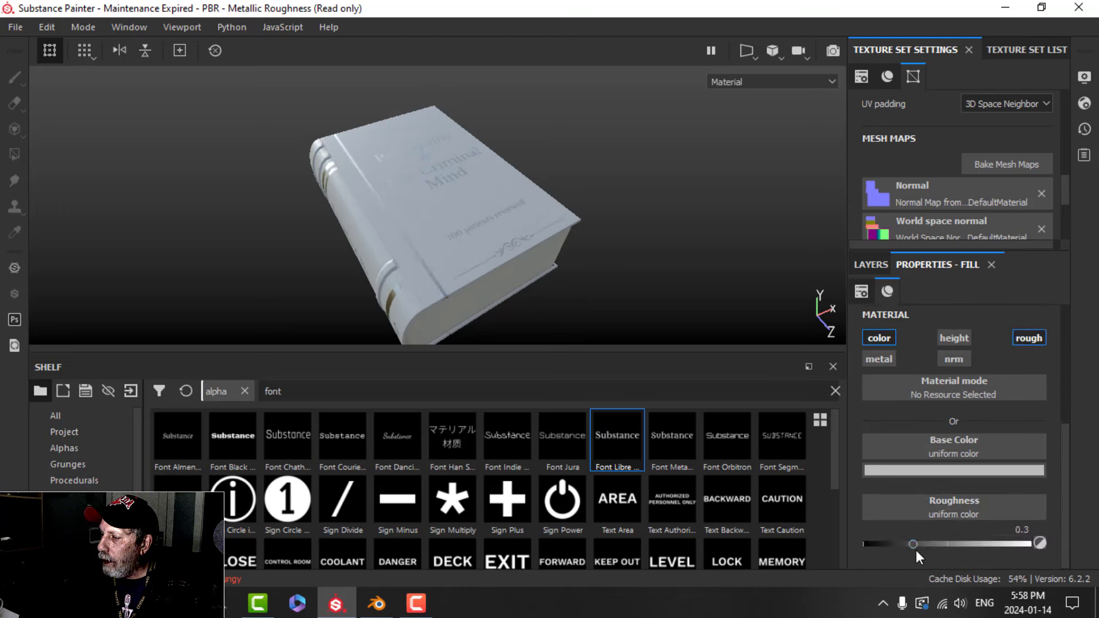
drag(914, 541, 1028, 542)
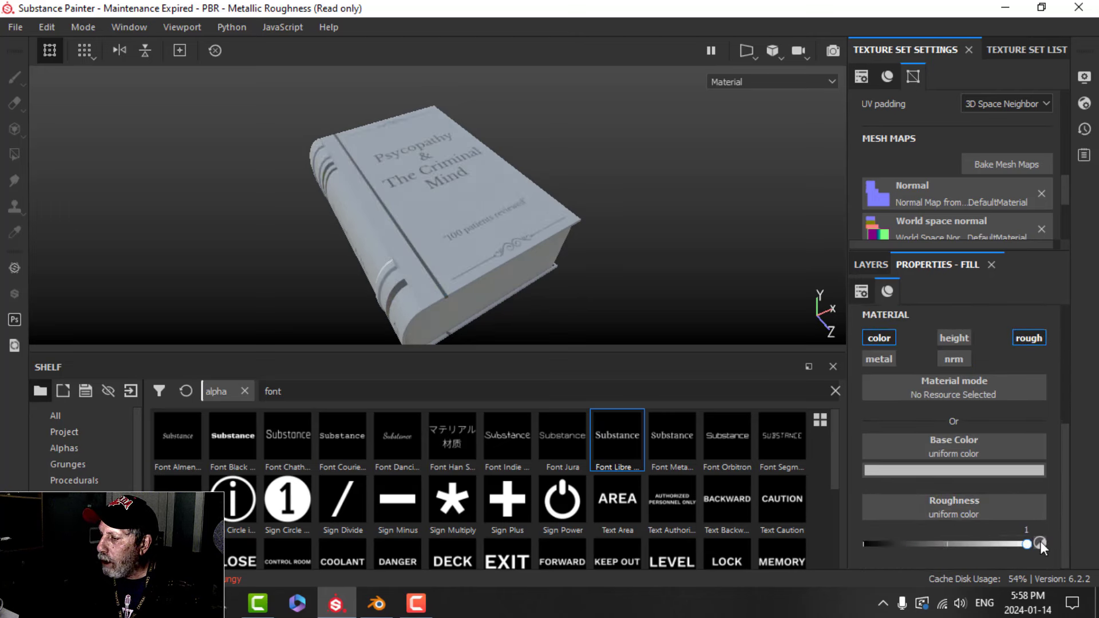
click(952, 471)
click(883, 398)
drag(882, 402, 874, 415)
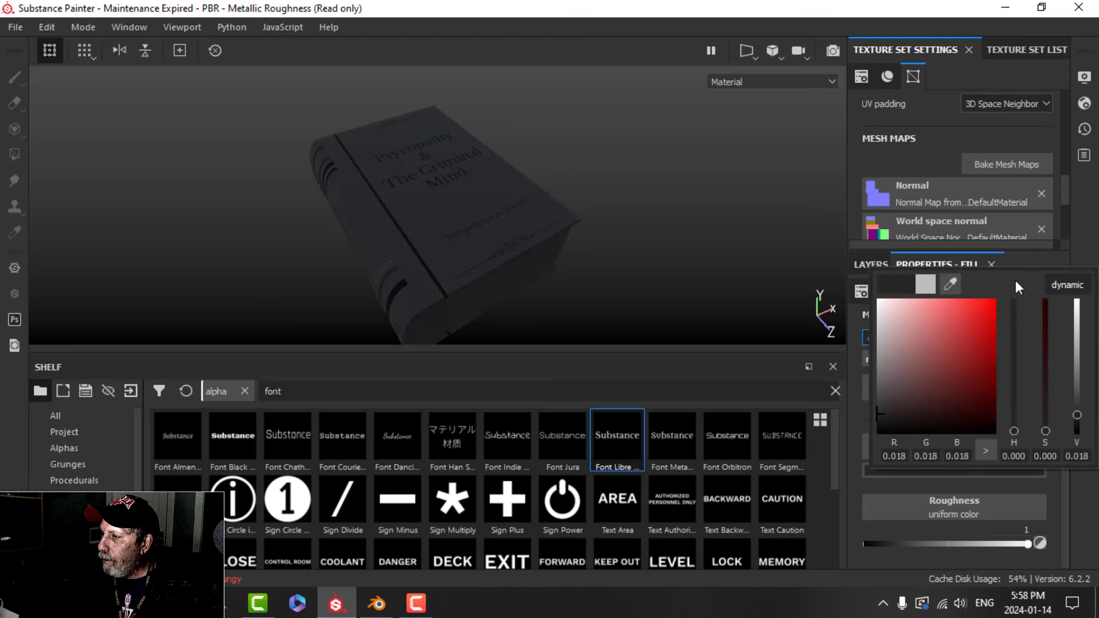
- Add a black mask to the near-black fill layer and give it a Dirt generator
click(871, 264)
click(943, 289)
click(950, 322)
click(919, 290)
click(939, 310)
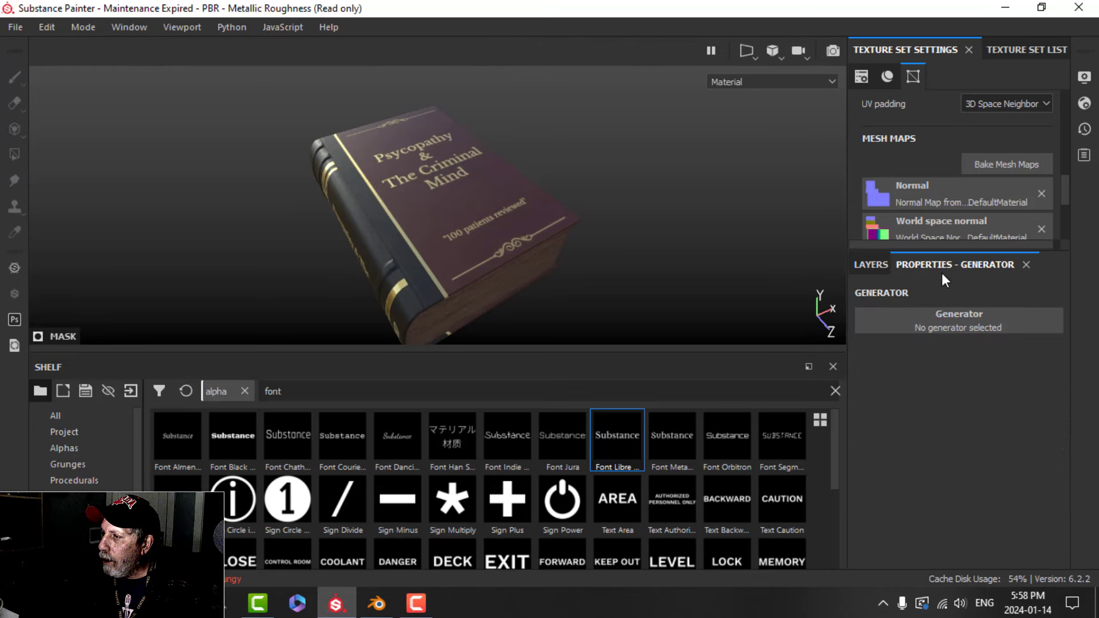
click(940, 316)
click(889, 420)
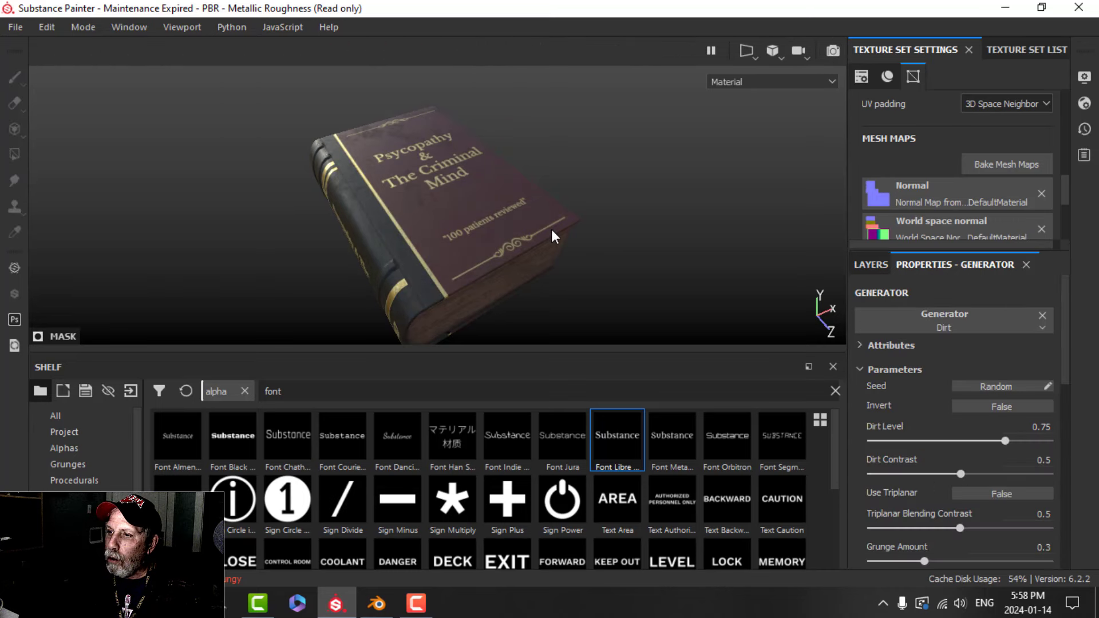
alt+drag(551, 229, 514, 234)
- Rename the fill layer that carries the Dirt generator as dirt
click(876, 263)
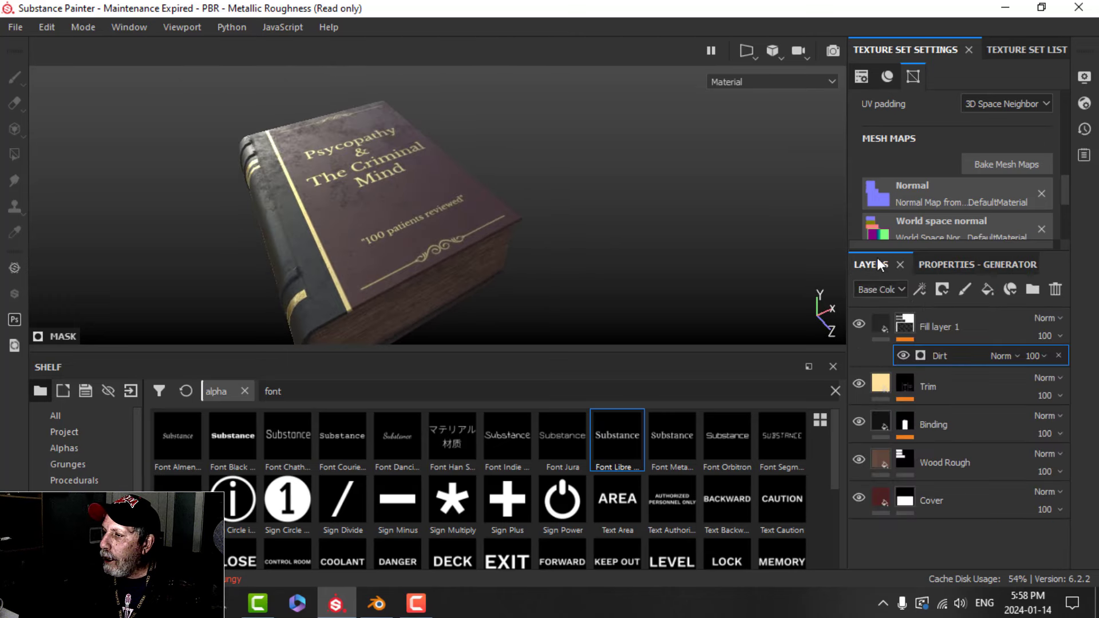
double_click(929, 325)
text(dirt)
key(Return)
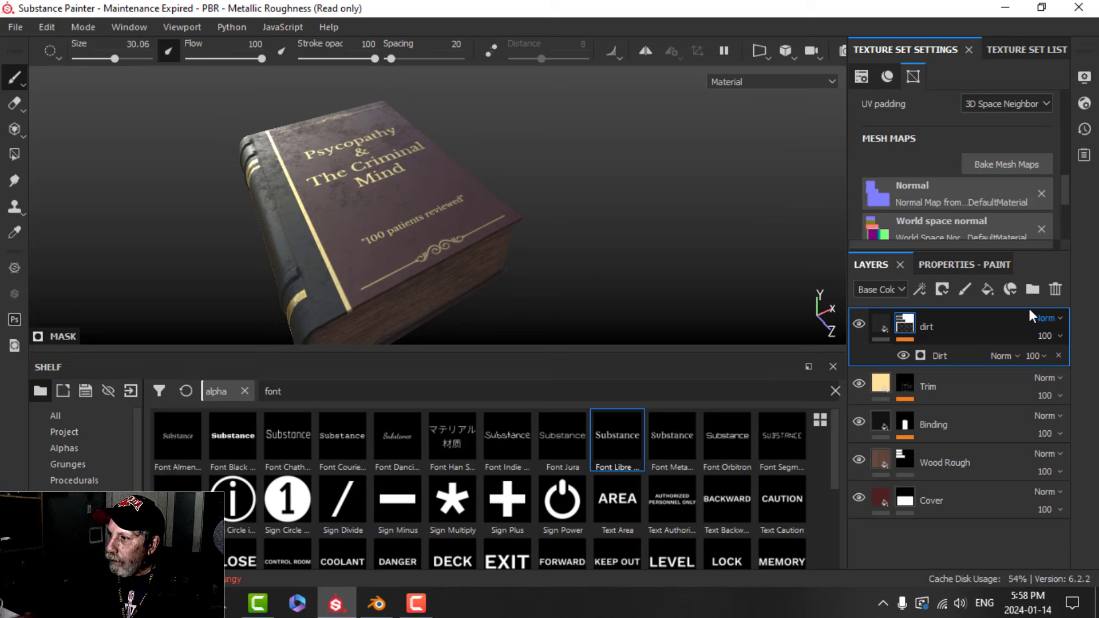
- Add another fill layer above the dirt layer and keep only its color, height and roughness channels
click(986, 288)
click(955, 262)
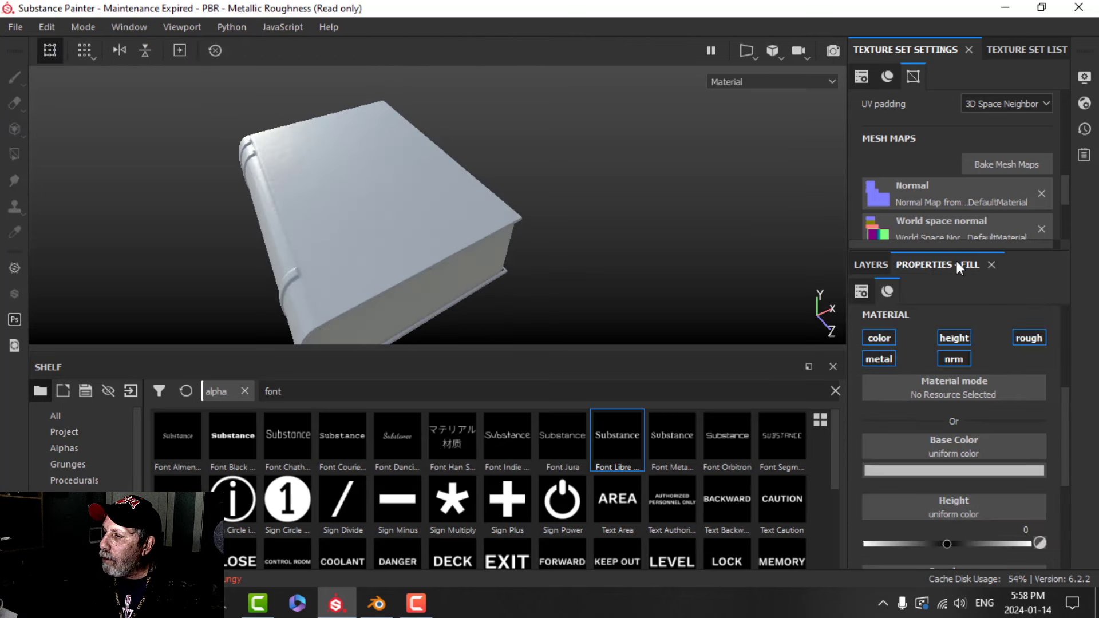
alt+click(883, 337)
click(965, 344)
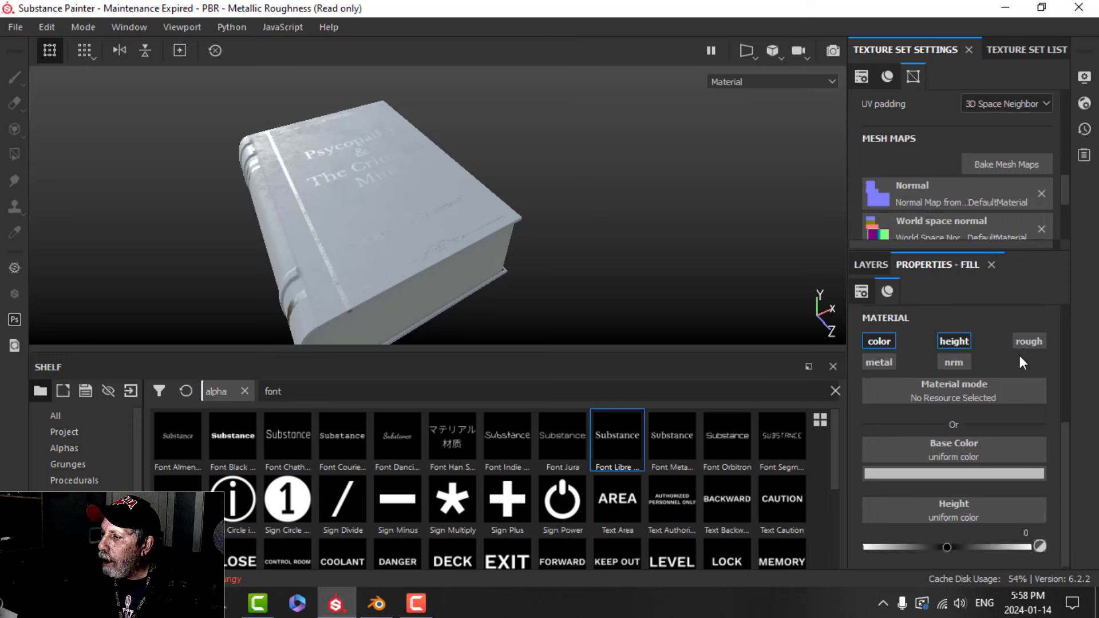
click(1030, 342)
scroll(956, 519, down, 2)
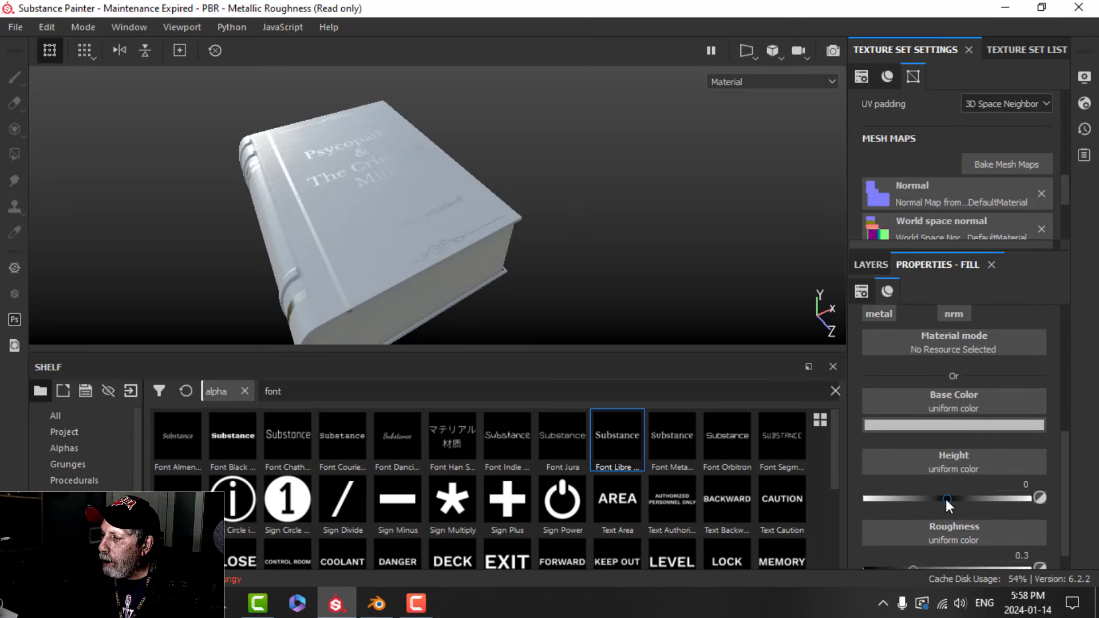
- Set the top fill layer's height to 0.1014, roughness to 0.2222 and base color to dark red (0.121, 0.006, 0.006)
drag(947, 499, 956, 498)
scroll(916, 547, down, 1)
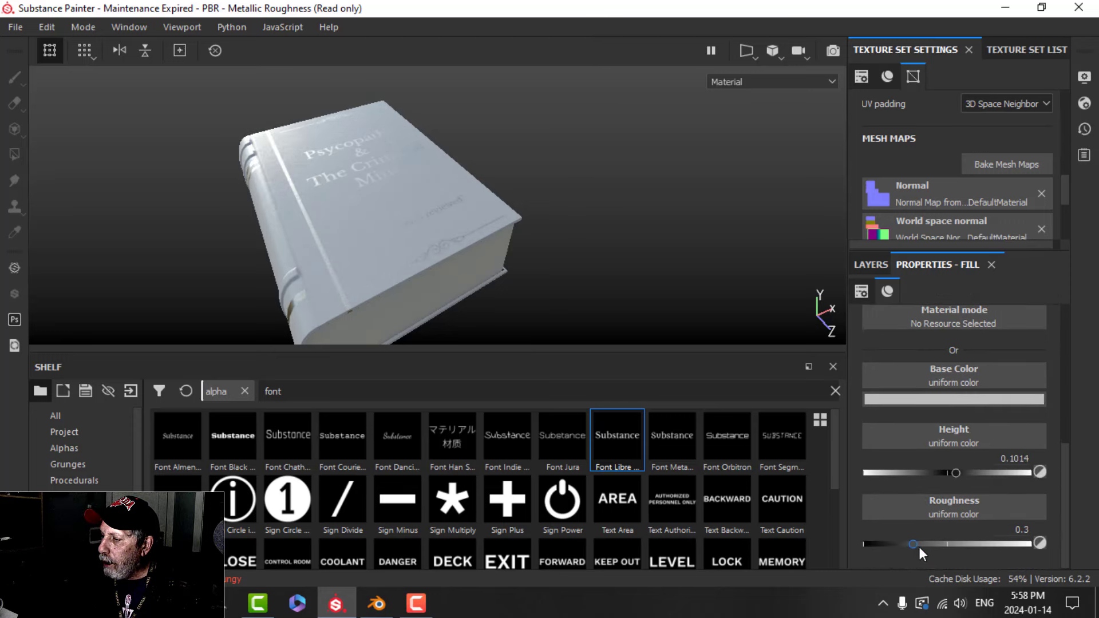
drag(914, 542, 901, 542)
click(963, 401)
drag(981, 481, 967, 518)
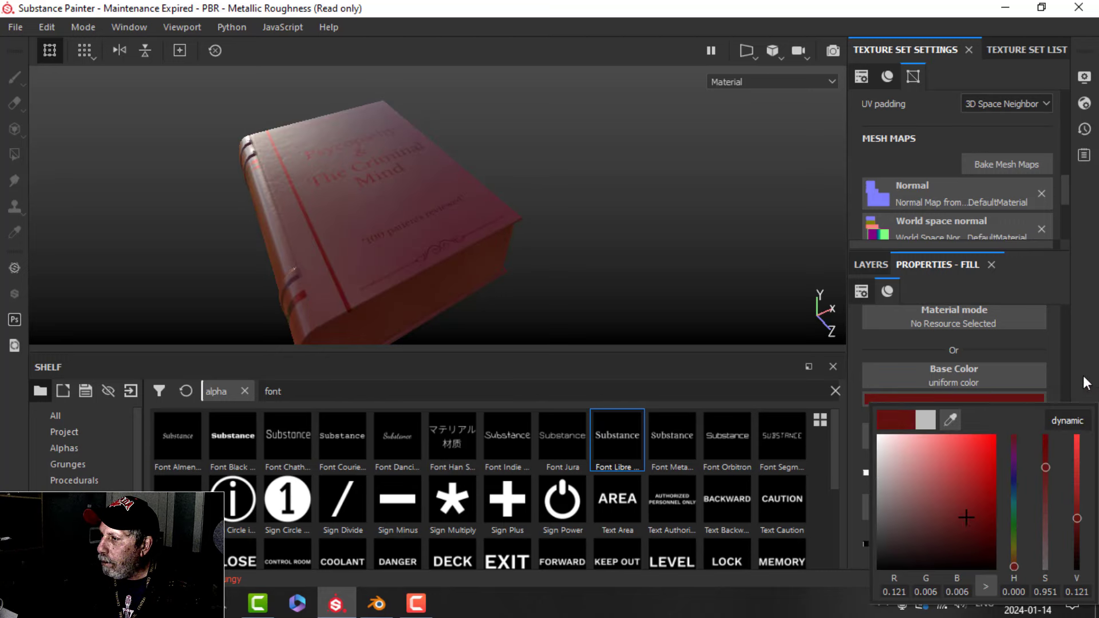
- Add a black mask with a paint effect to the dark red fill layer
click(869, 264)
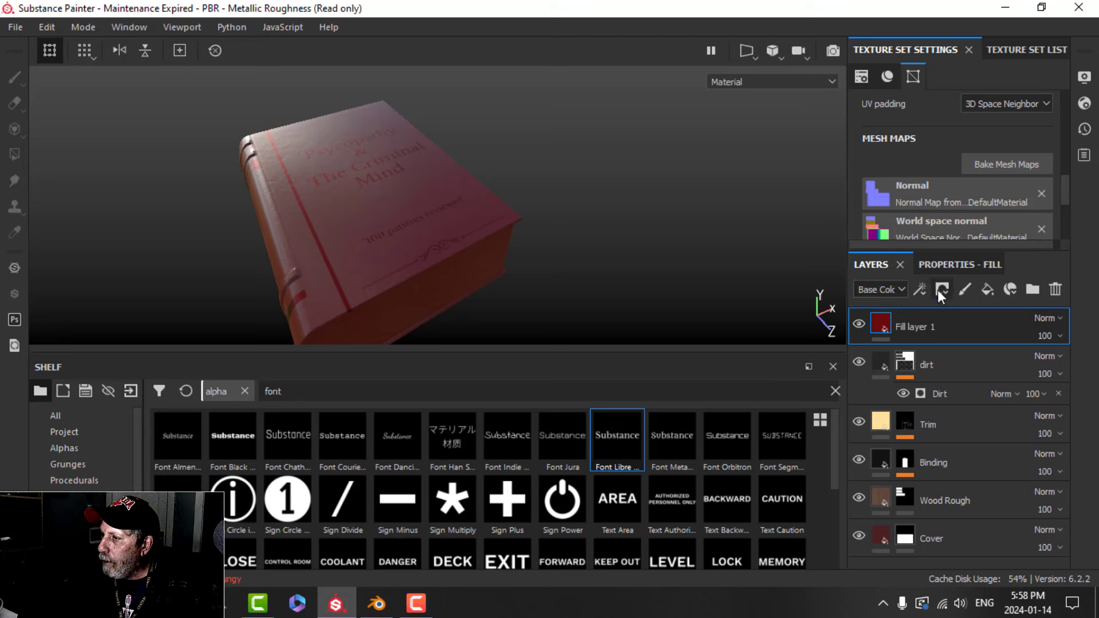
click(943, 288)
click(919, 286)
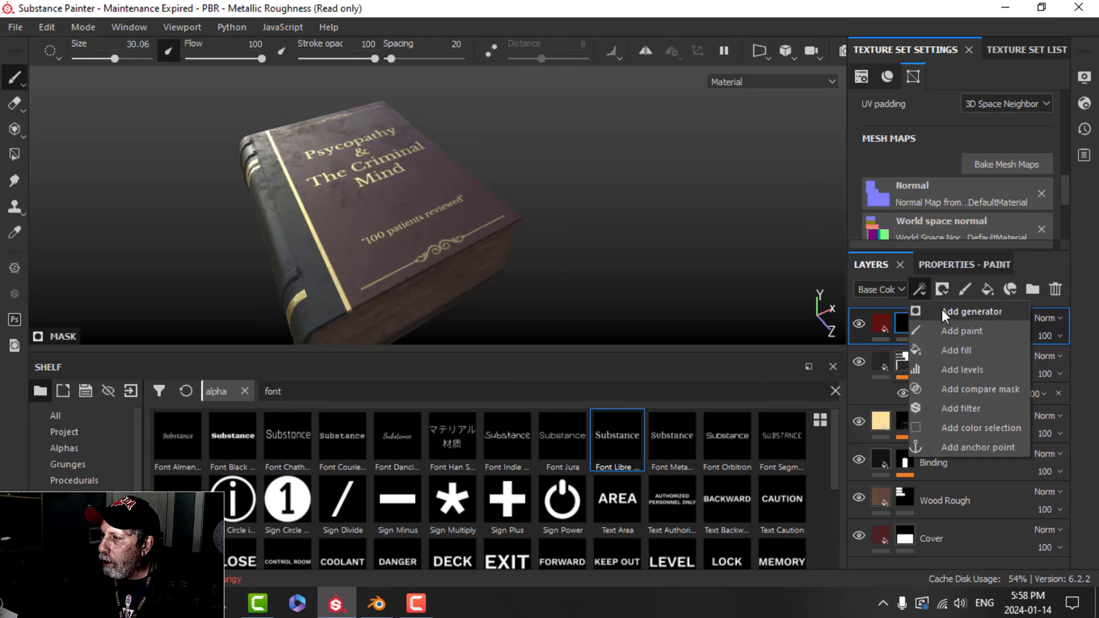
click(943, 331)
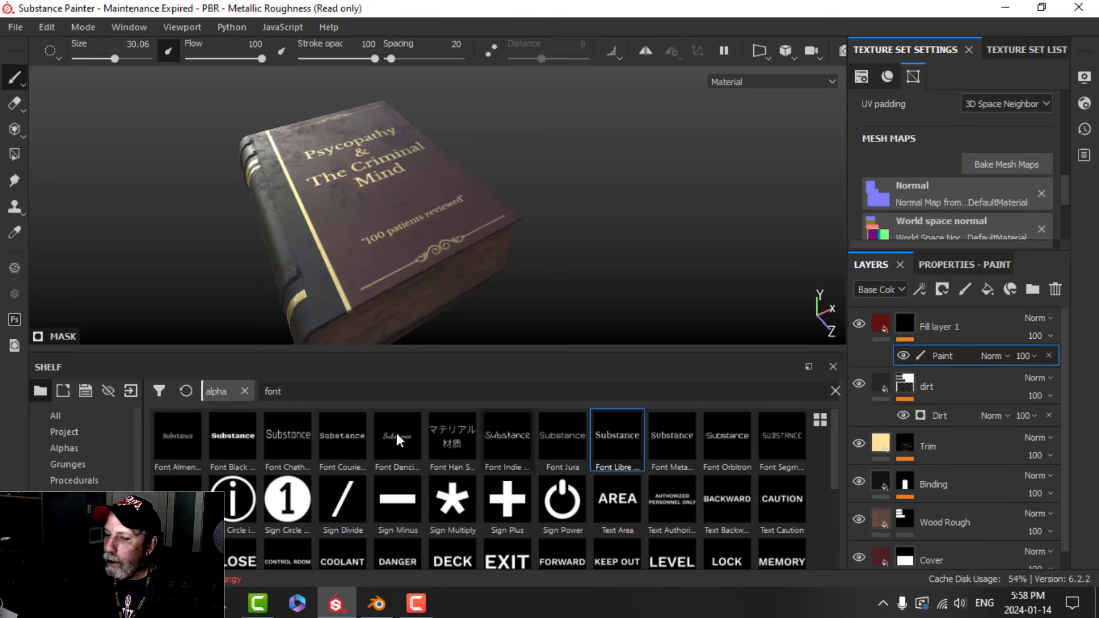
- Search the alphas for "spill" and "stain", and choose the second Leak Spread alpha as the brush shape
click(72, 449)
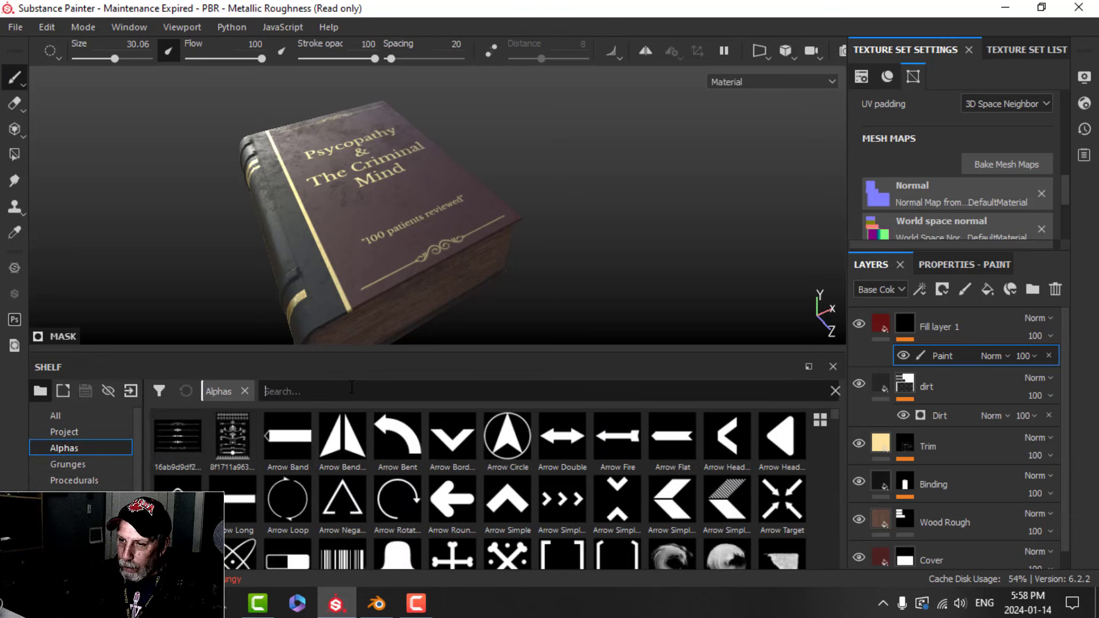
text(spill)
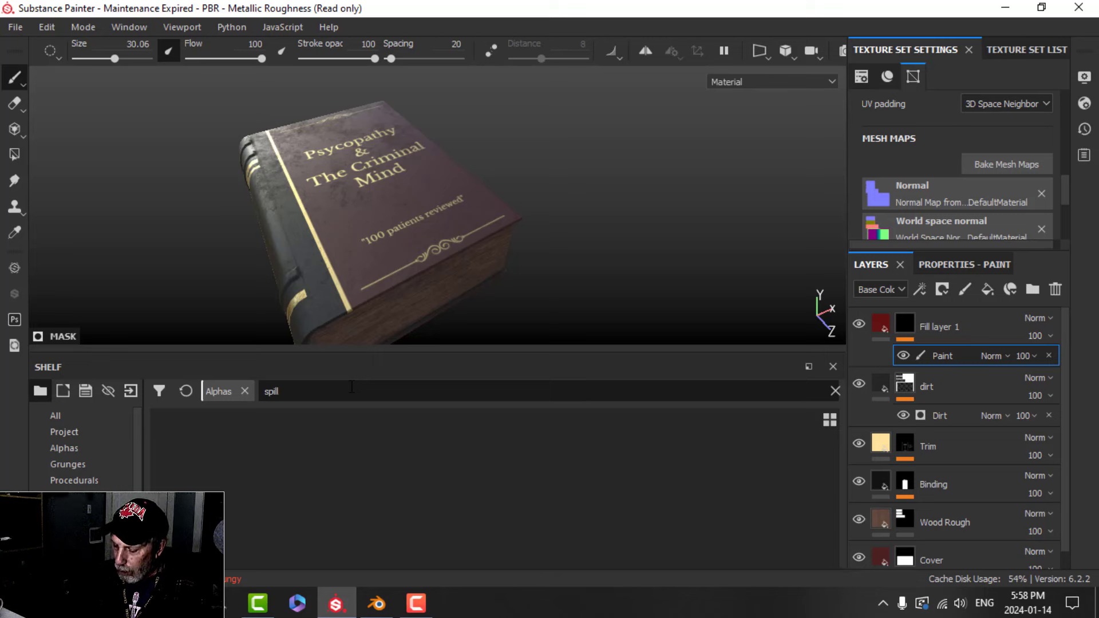
key(BackSpace)
key(BackSpace)
key(BackSpace)
key(BackSpace)
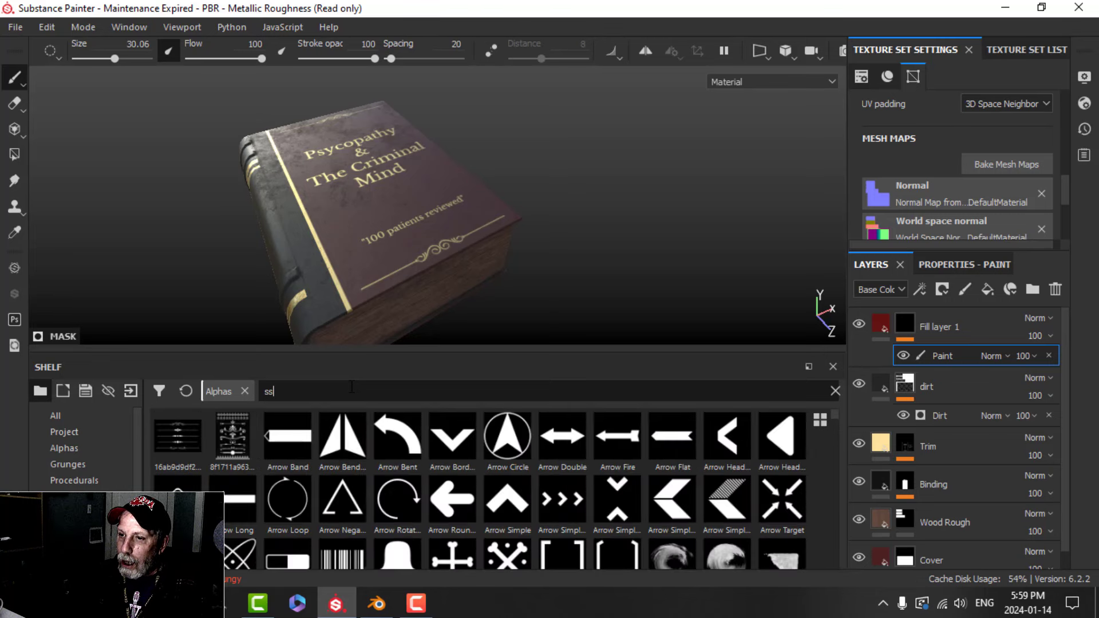
text(tain)
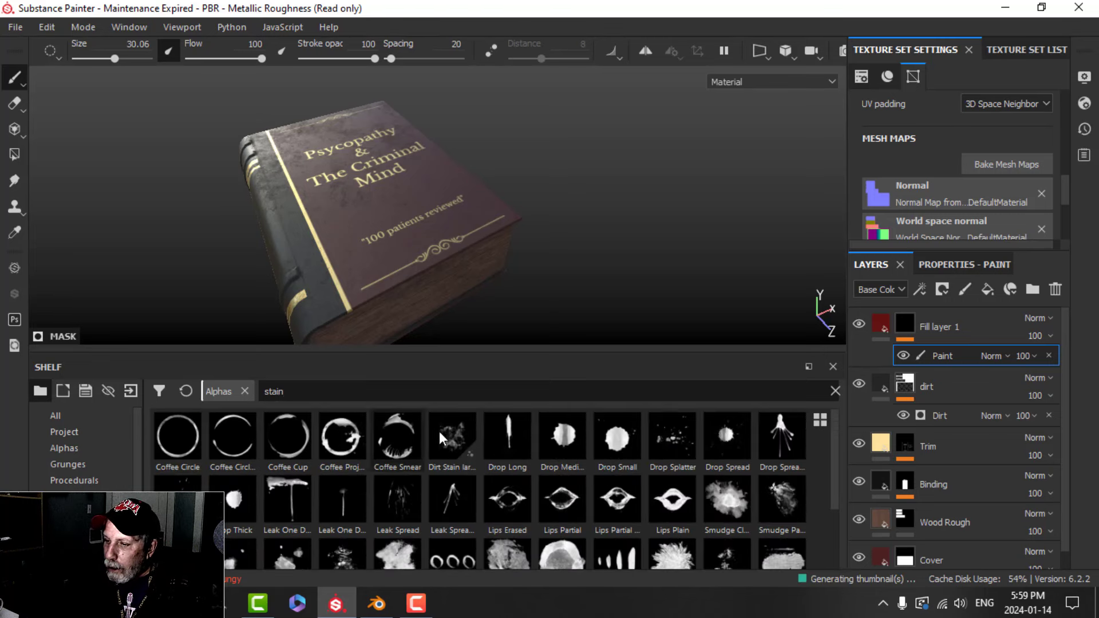
click(450, 498)
- Face the front cover straight on and stamp the leak alpha once over the title text at brush size 30.06
alt+shift+drag(456, 230, 435, 232)
alt+middle_drag(413, 182, 425, 339)
click(439, 246)
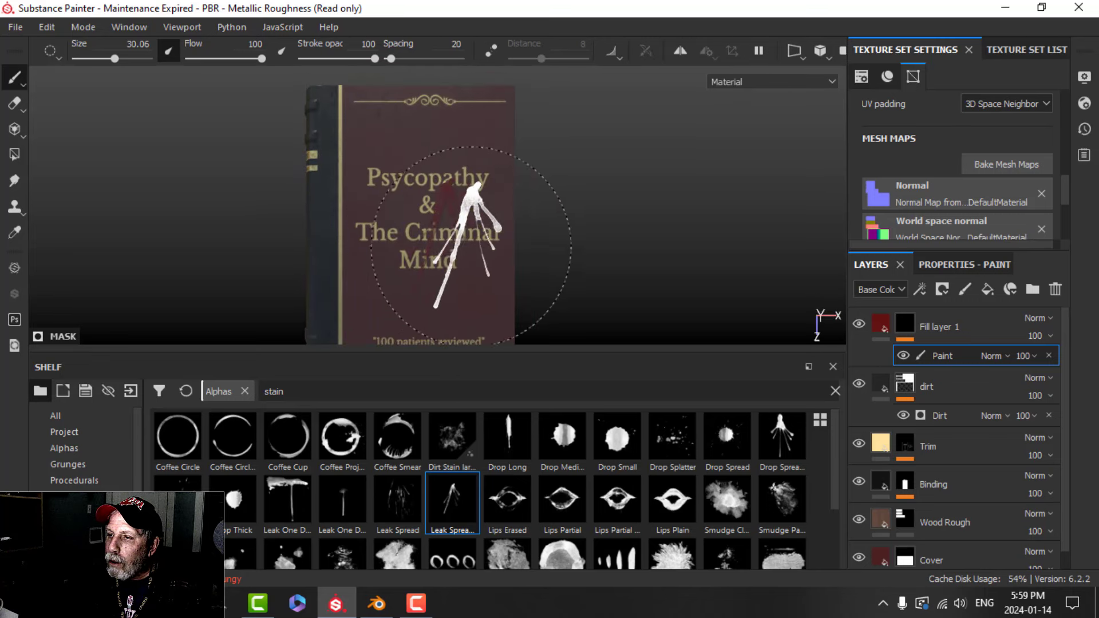
scroll(575, 283, down, 1)
scroll(567, 288, up, 1)
alt+drag(553, 291, 578, 265)
scroll(503, 298, up, 2)
- Brighten the red stain layer's base color to R 0.407, G 0.009, B 0.009
click(875, 323)
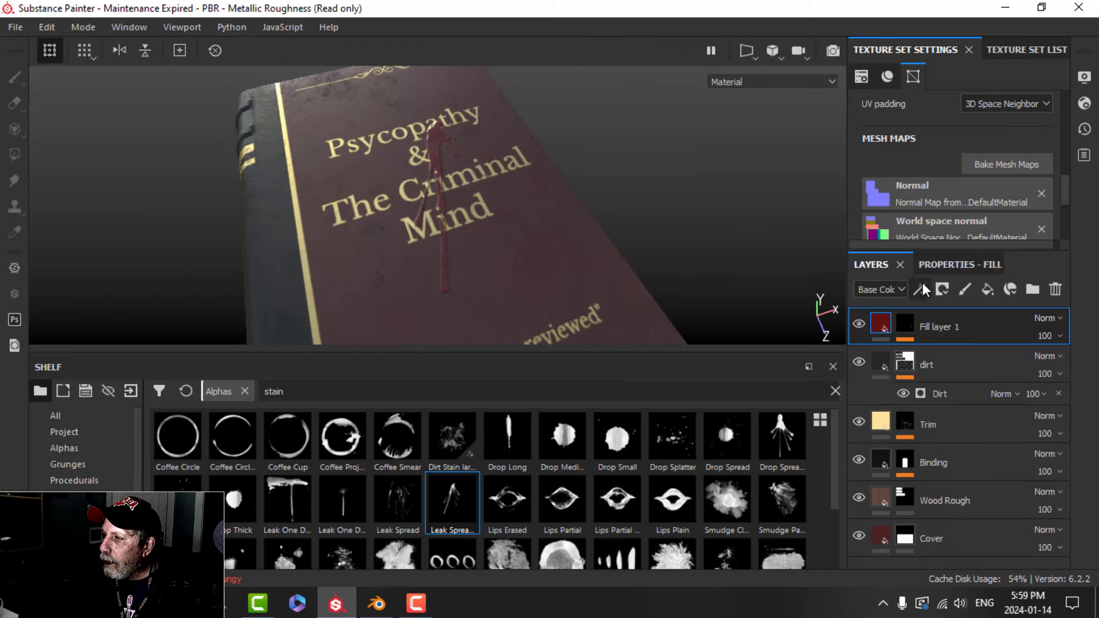
click(944, 273)
click(968, 399)
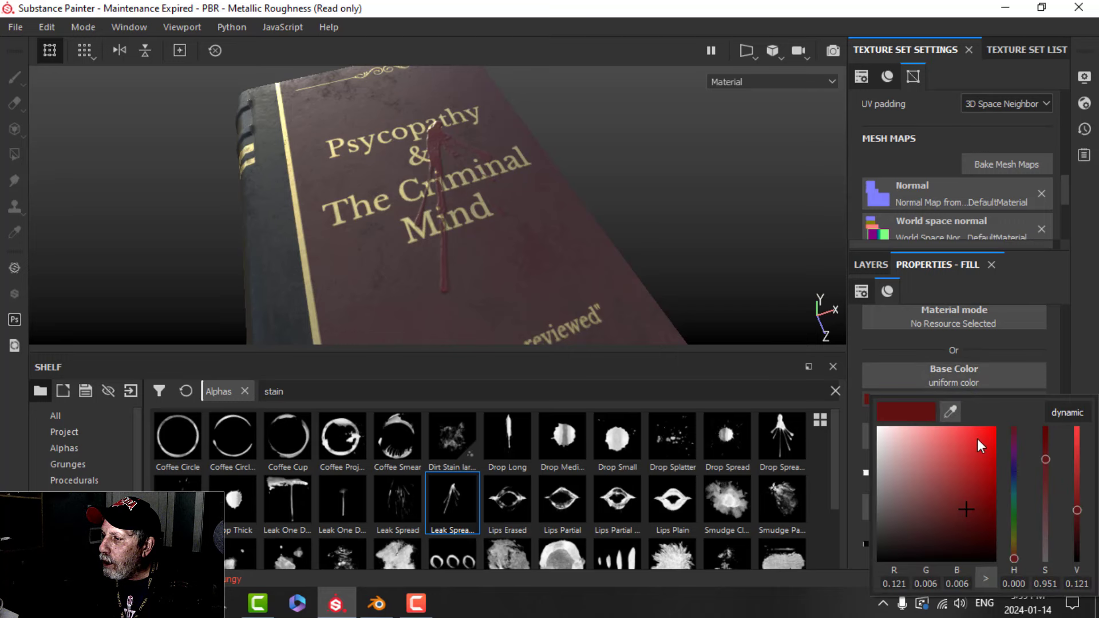
click(979, 456)
drag(979, 455, 977, 471)
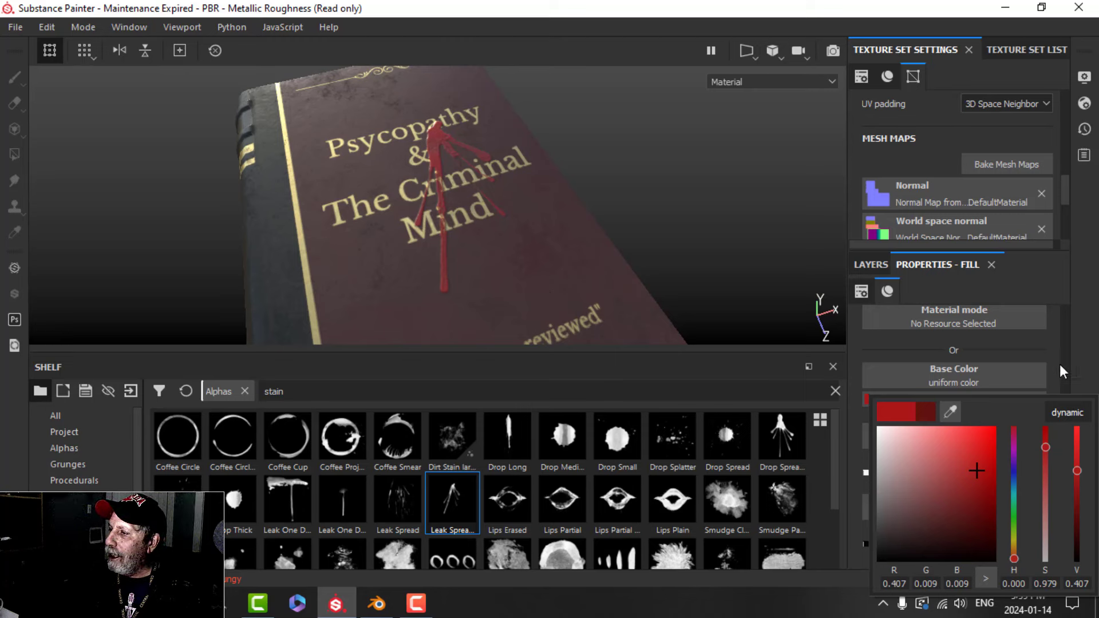
- Stamp a smudge alpha at brush size 8.18 in the stain layer's mask, on the cover's lower corner beside the spine
alt+drag(658, 287, 536, 247)
scroll(335, 509, down, 2)
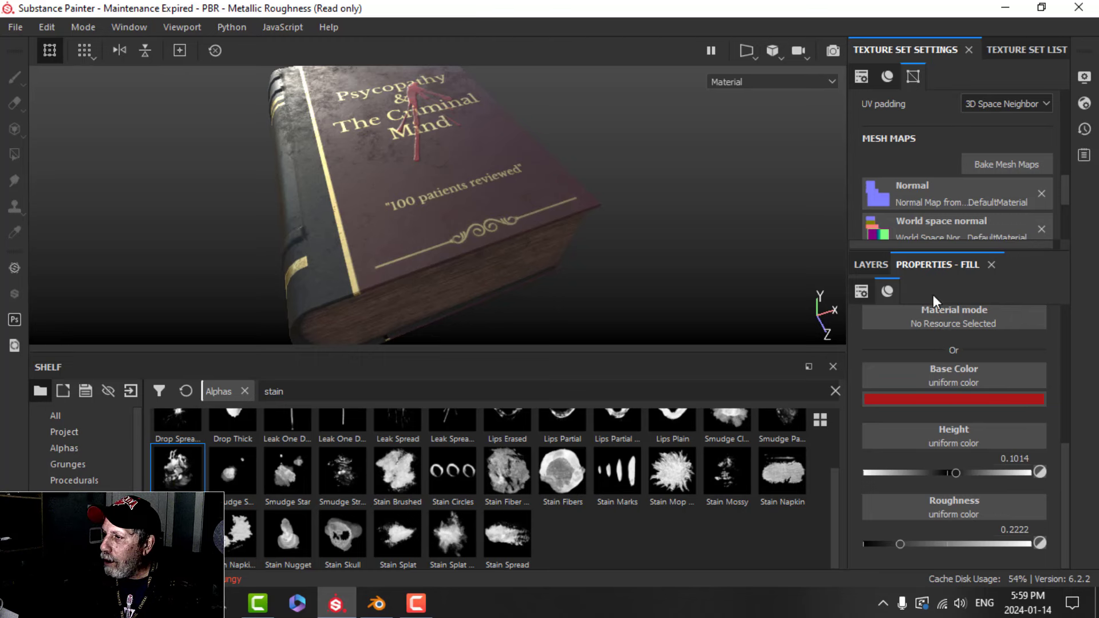
click(871, 265)
click(909, 340)
click(939, 355)
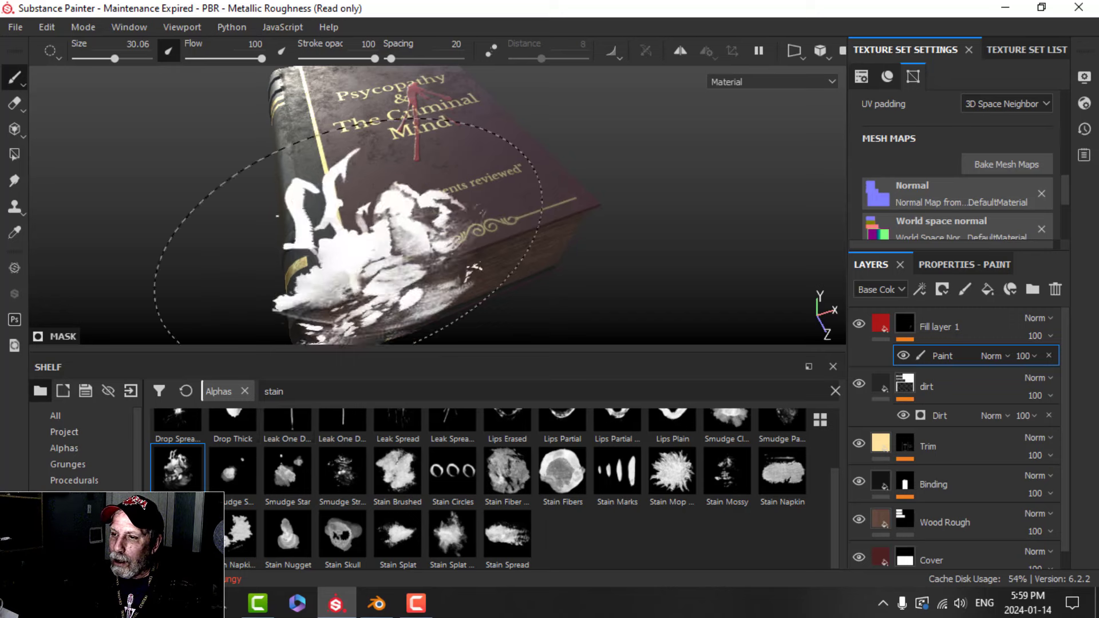
ctrl+right_drag(421, 271, 355, 271)
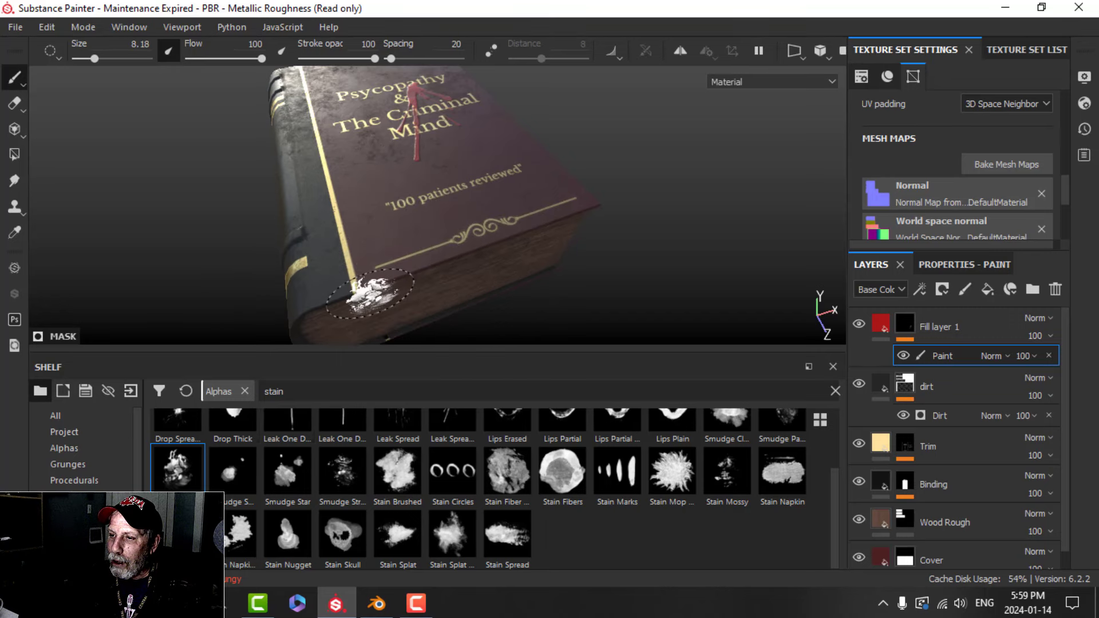
click(369, 282)
scroll(578, 266, down, 2)
mouse_move(614, 249)
alt+mouse_down()
mouse_move(588, 270)
mouse_move(544, 253)
mouse_move(518, 259)
mouse_move(510, 197)
mouse_move(525, 203)
mouse_move(527, 237)
mouse_move(554, 204)
alt+mouse_up()
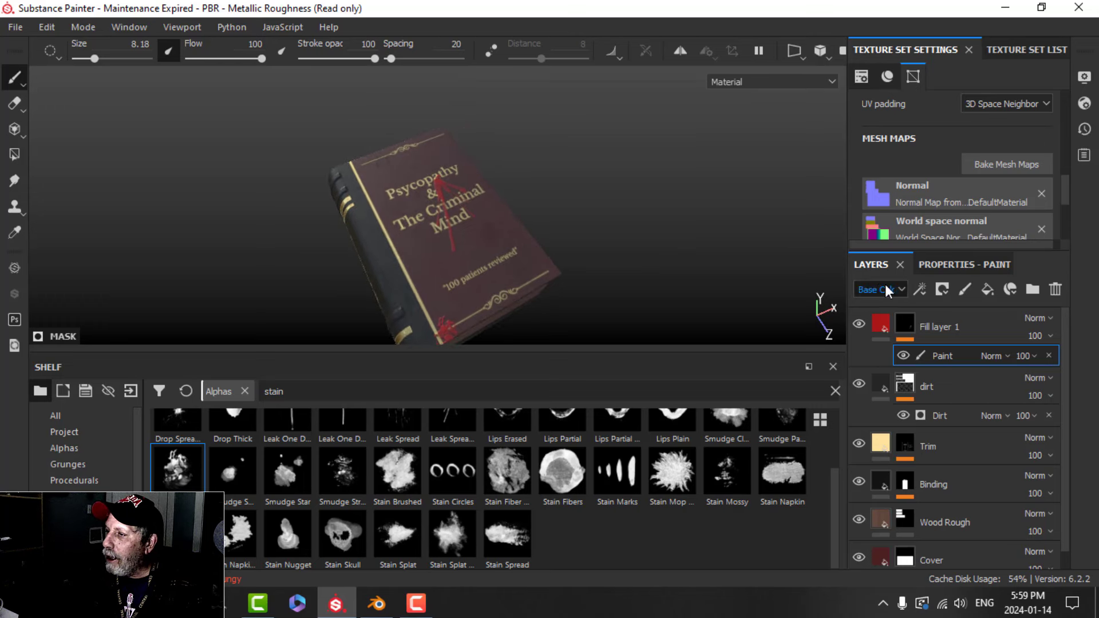
- Rename the red stain fill layer as blood
click(939, 265)
click(874, 267)
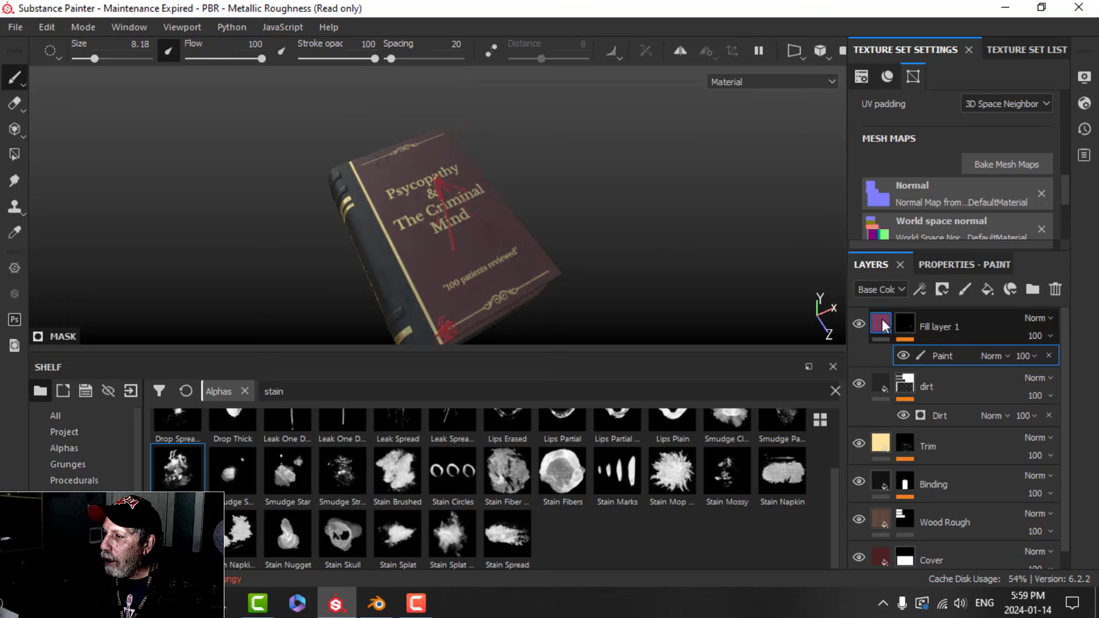
click(945, 333)
double_click(943, 325)
text(blood)
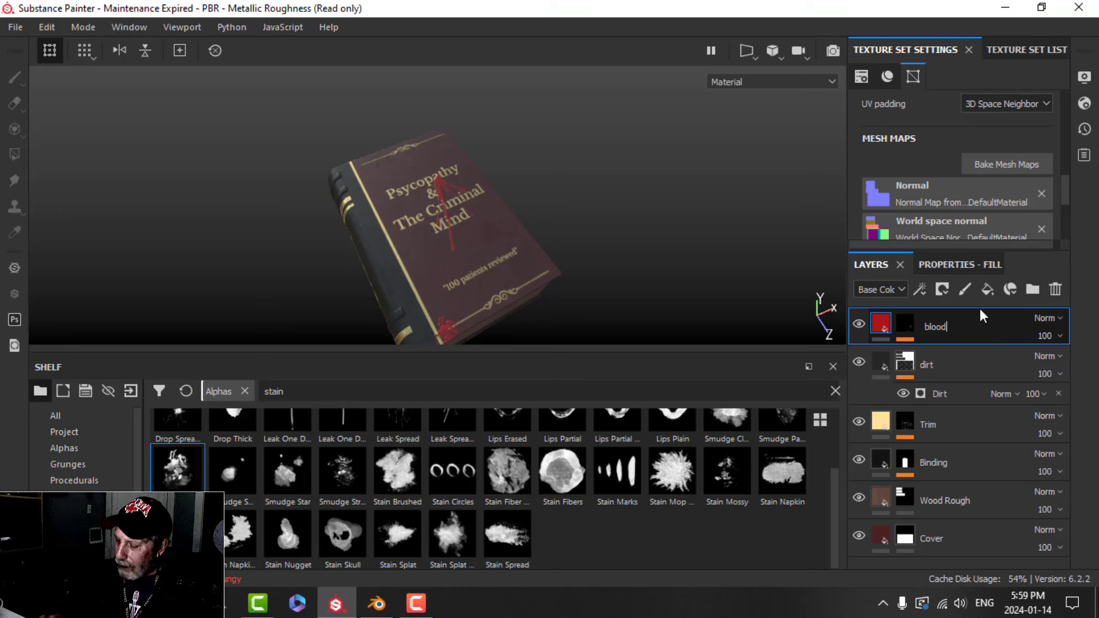
key(Return)
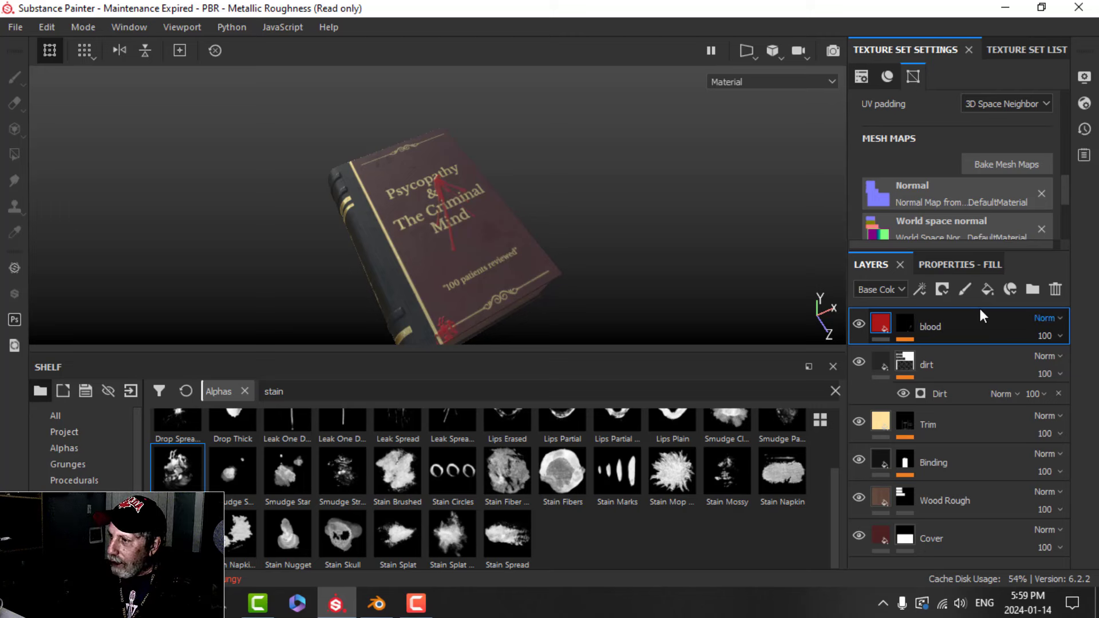
- Change the blood layer's base color to a deeper, darker red
click(859, 325)
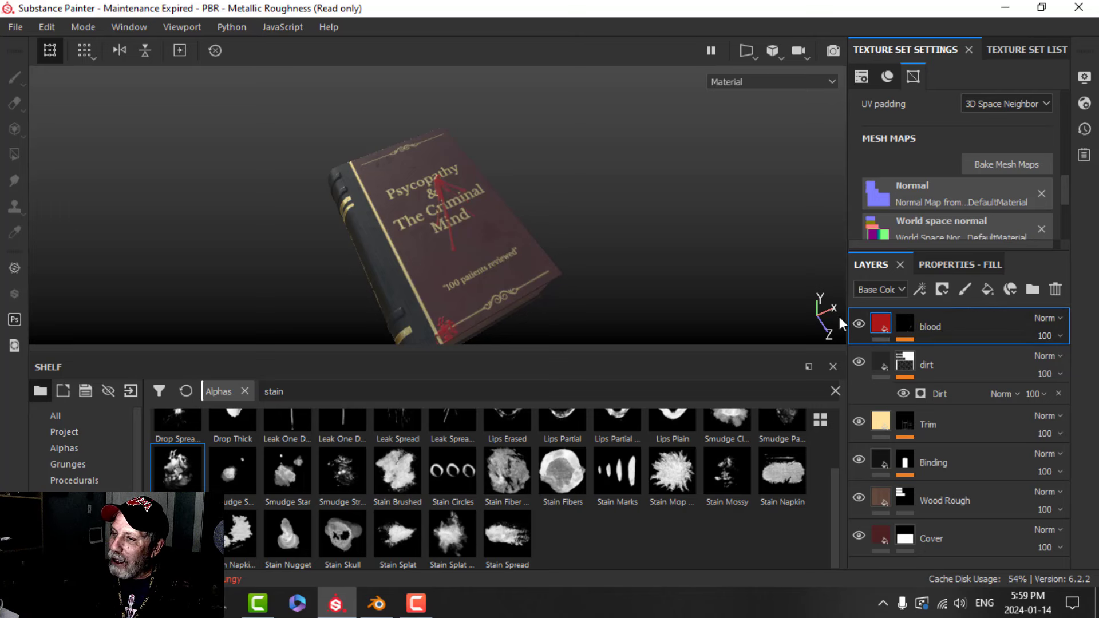
click(943, 264)
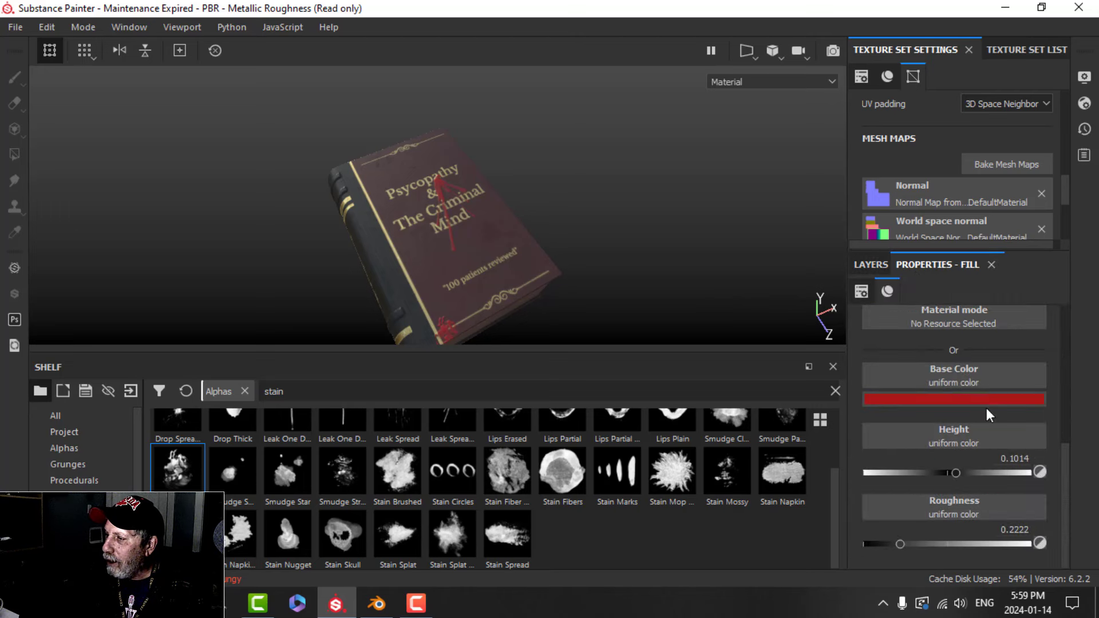
click(973, 401)
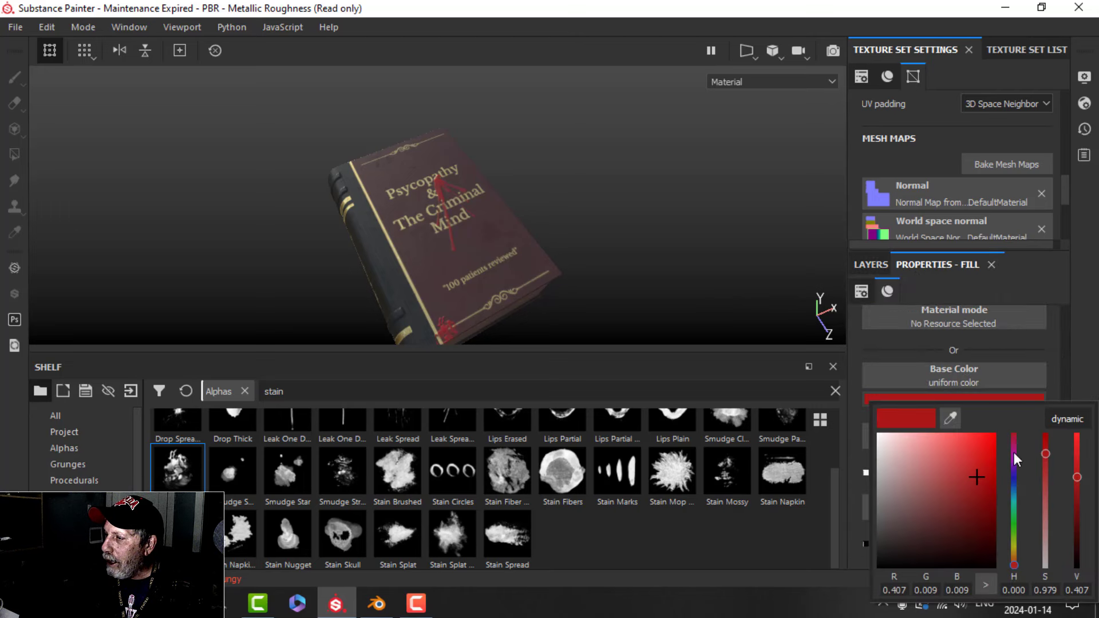
click(983, 498)
click(1053, 316)
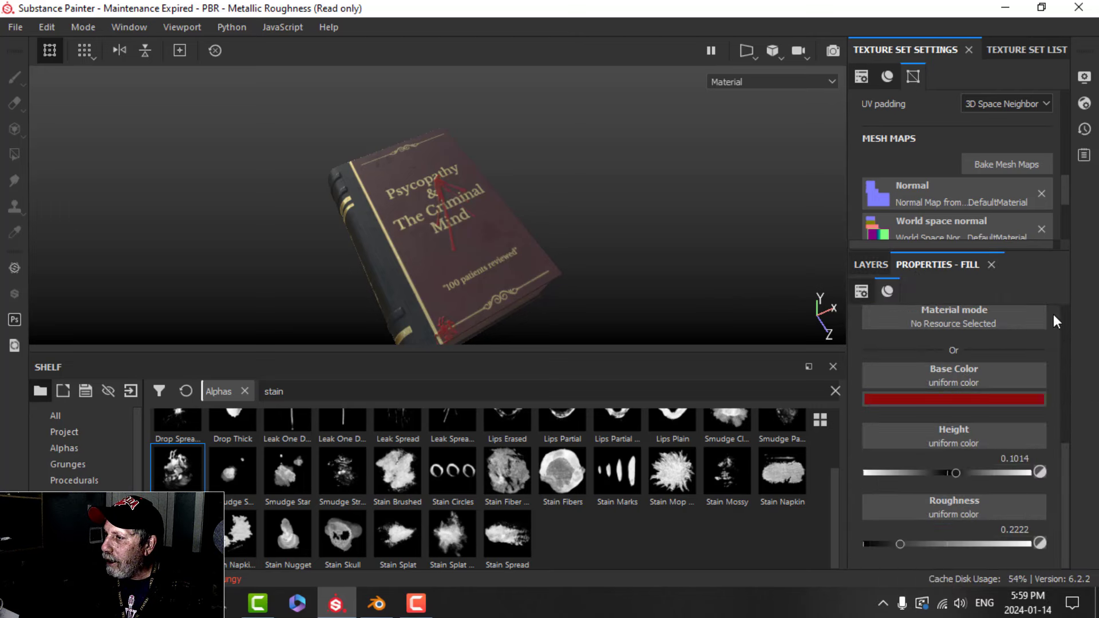
click(871, 264)
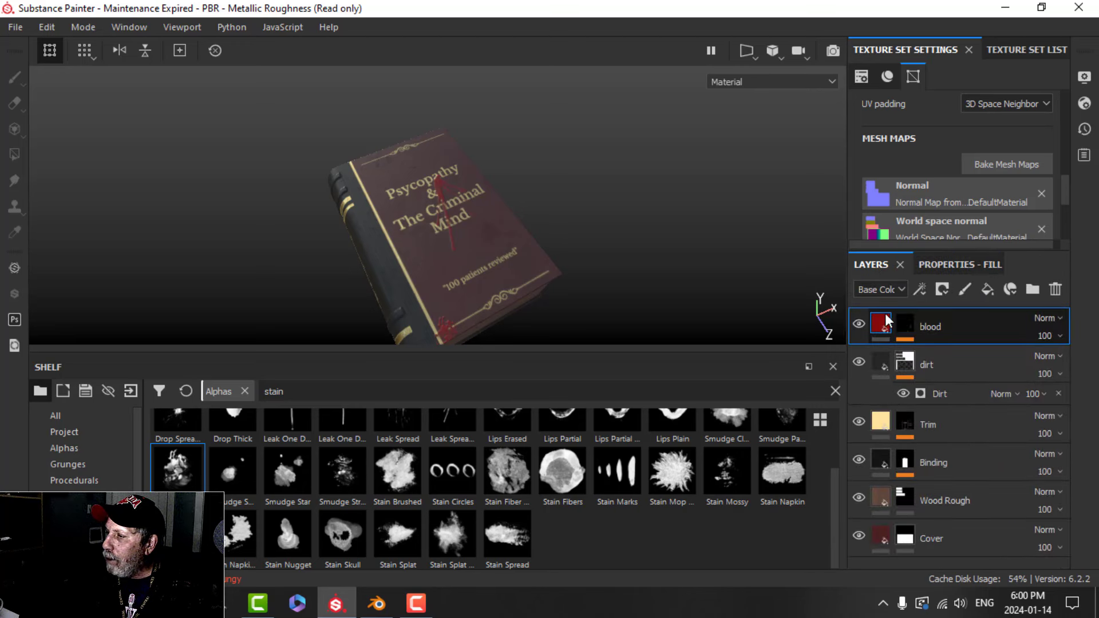
- Add a fill layer above blood with only the color and rough channels enabled, and set its roughness to about 0.83
click(987, 290)
click(966, 265)
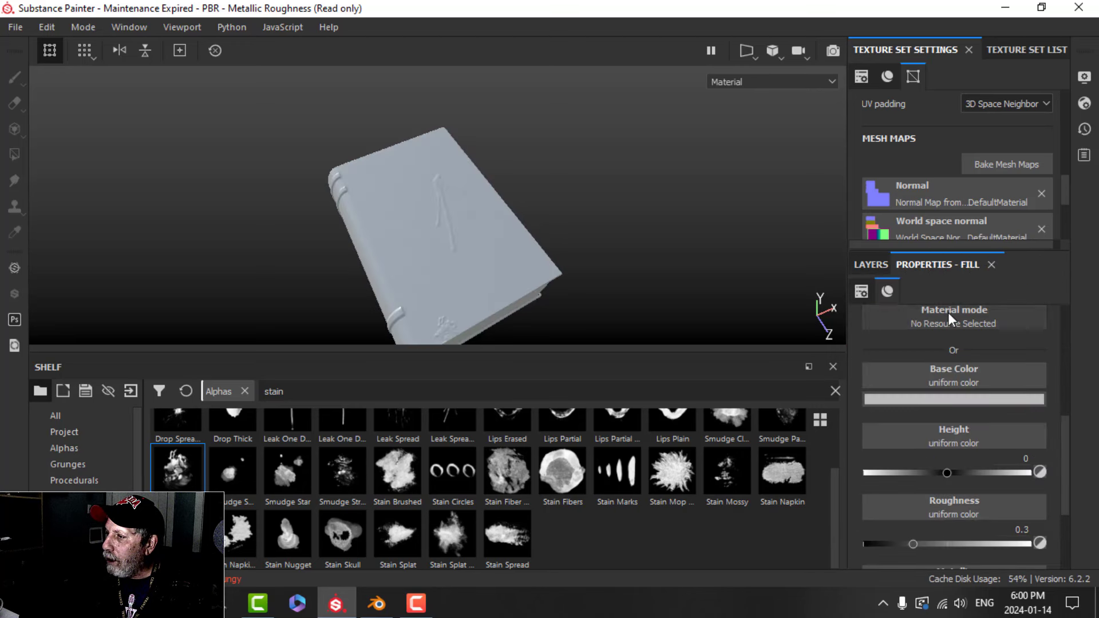
click(874, 265)
click(953, 268)
scroll(894, 424, up, 4)
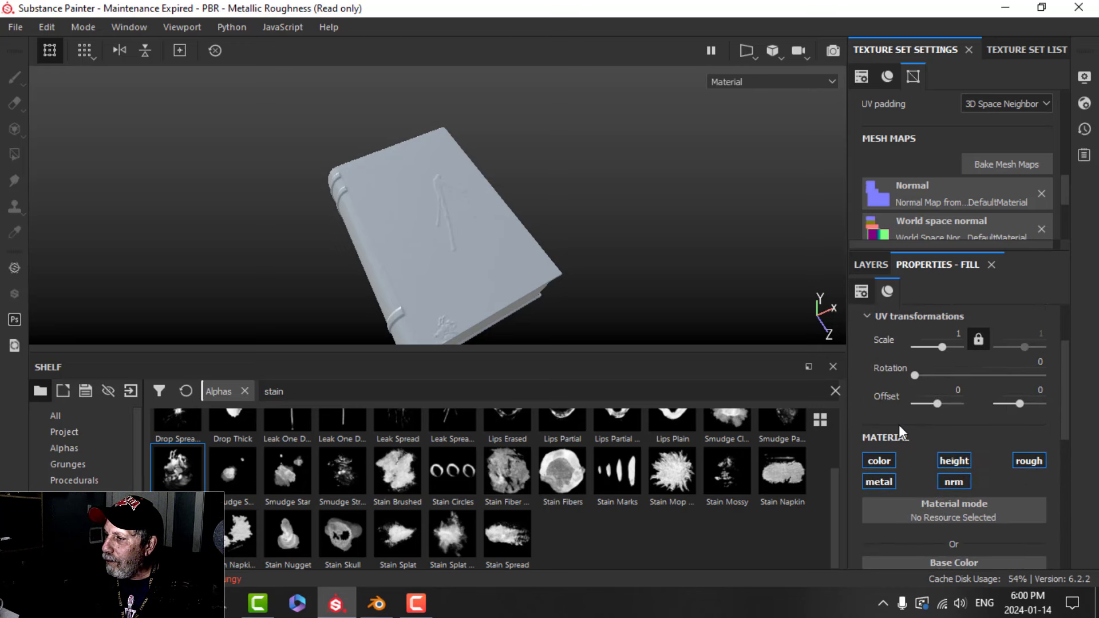
scroll(898, 425, down, 1)
alt+click(878, 415)
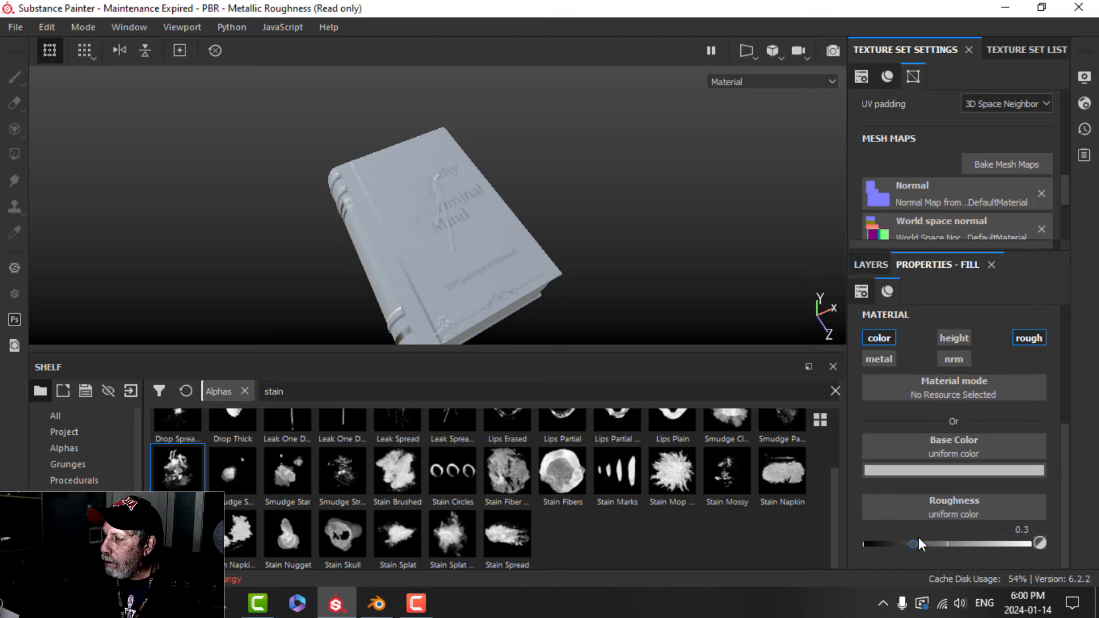
drag(916, 543, 1010, 544)
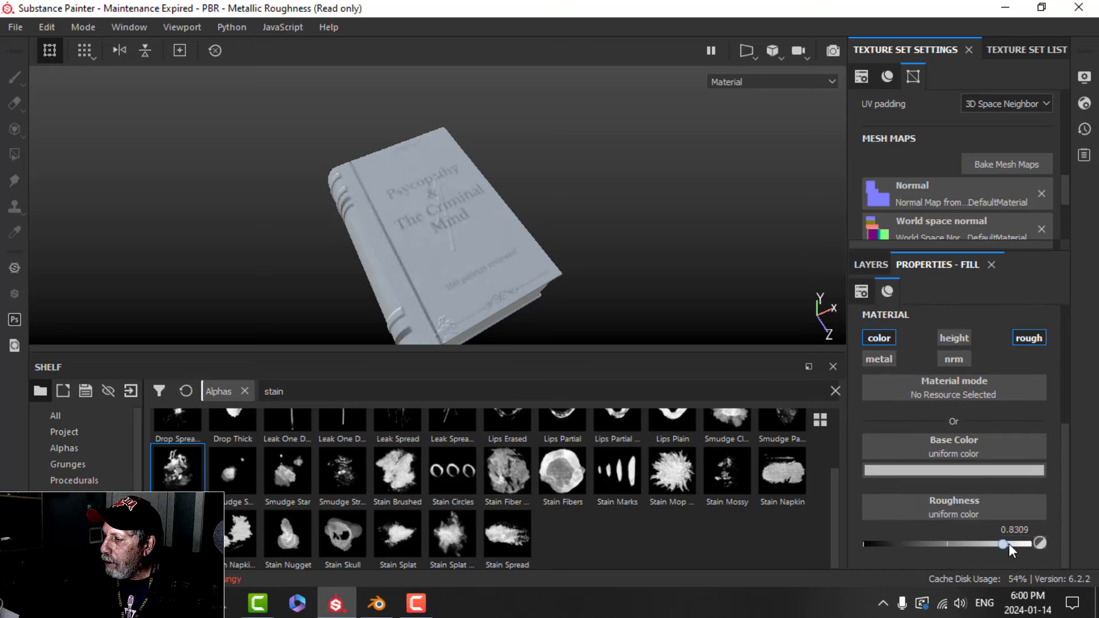
- Enable the new fill layer's height channel and set its height to -0.0725
click(950, 337)
click(951, 471)
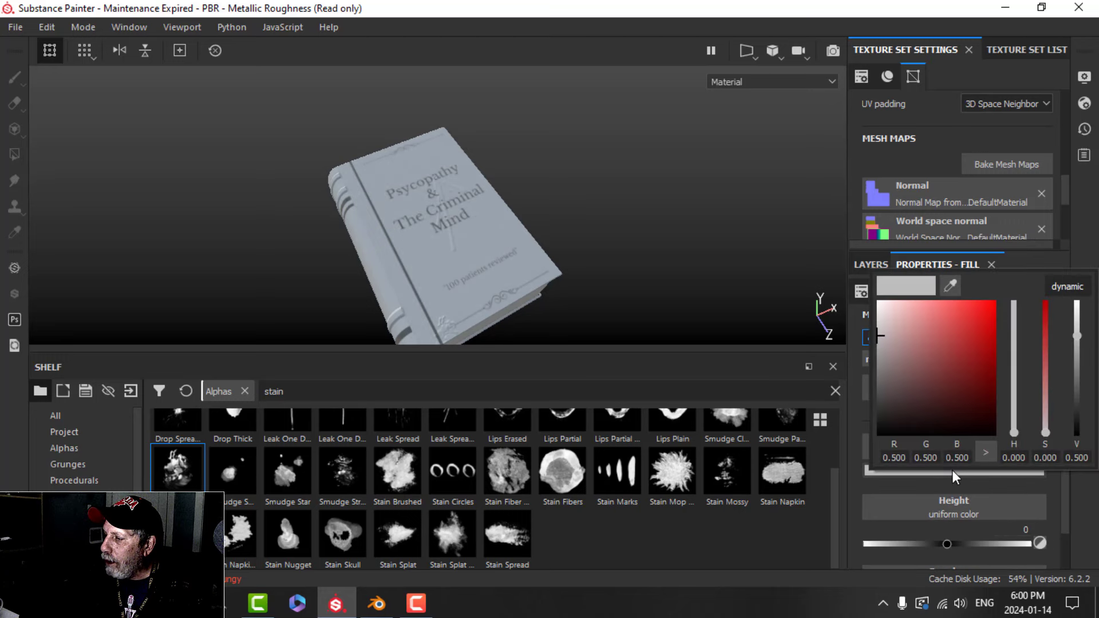
drag(948, 545, 940, 546)
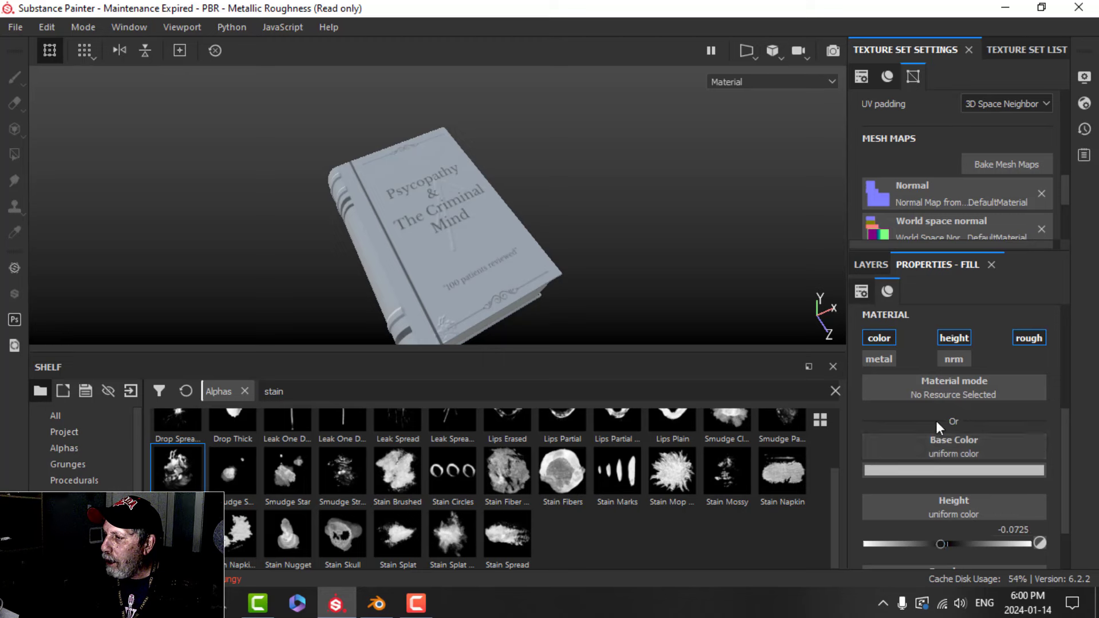
- Give the new fill layer a black mask and add a fill effect to that mask
click(872, 265)
click(942, 289)
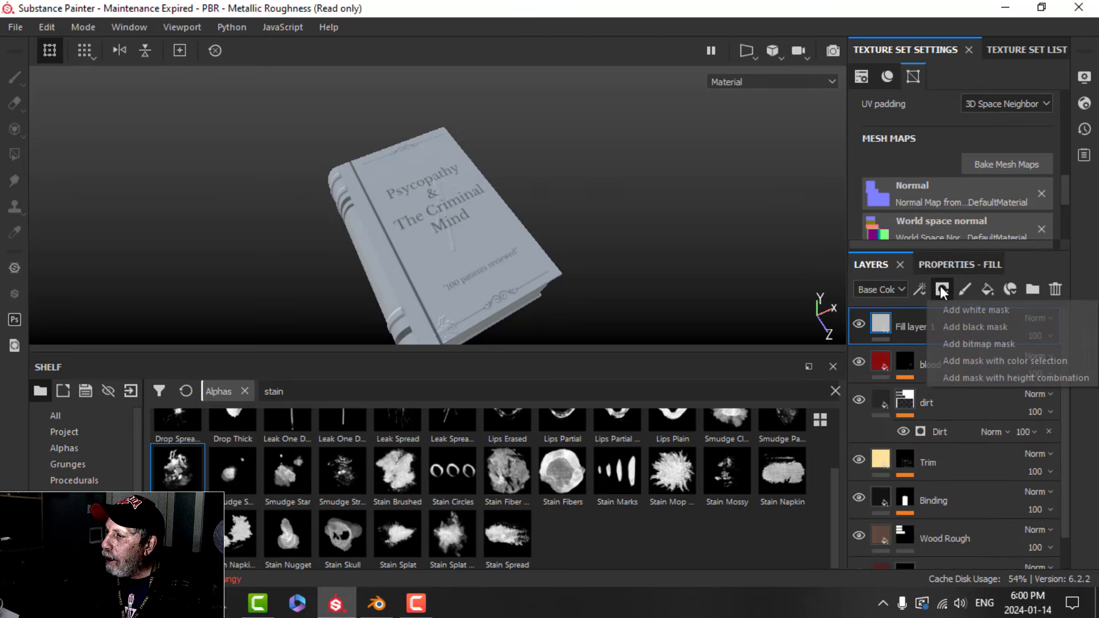
click(958, 324)
click(919, 289)
click(939, 348)
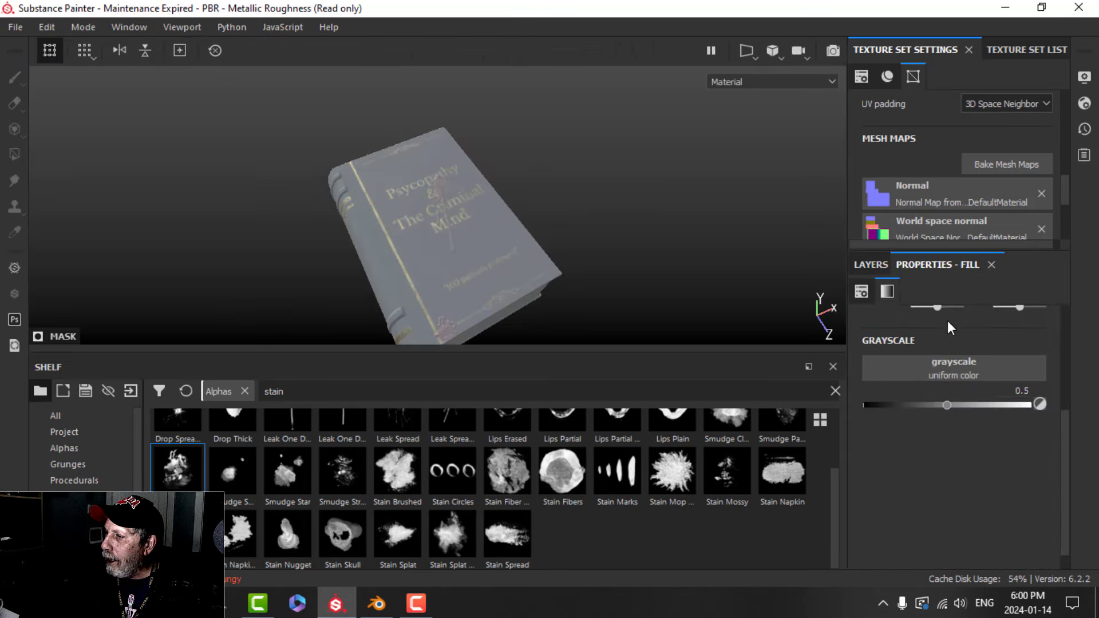
- Search the grayscale resources for grunge and apply Grunge Map 004 to the mask's fill effect
click(939, 368)
text(gru)
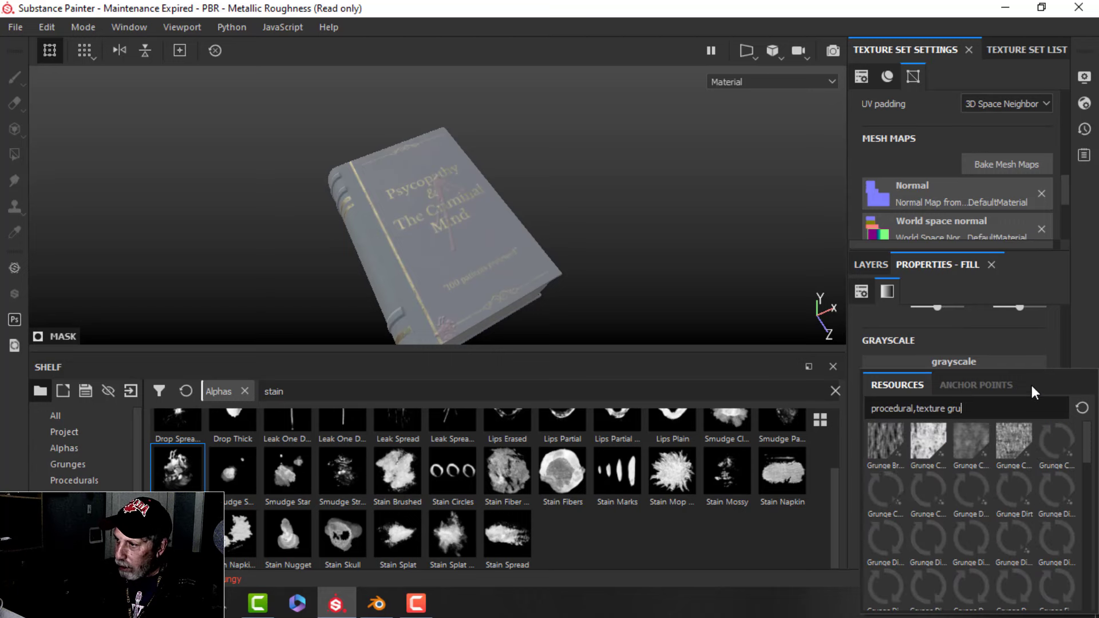
text(nge)
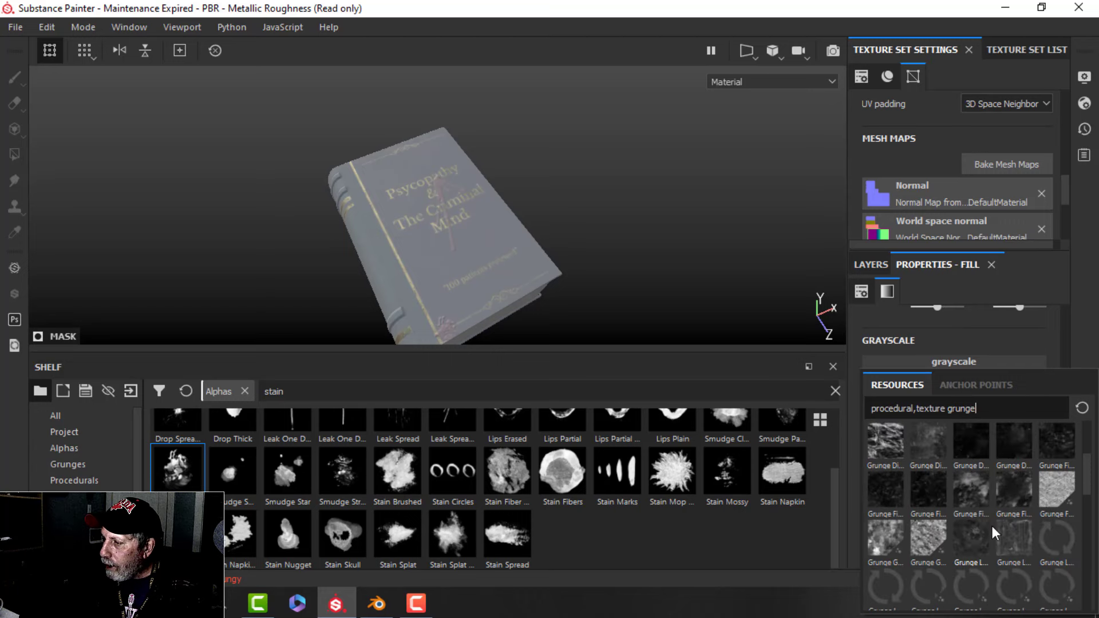
scroll(964, 551, down, 2)
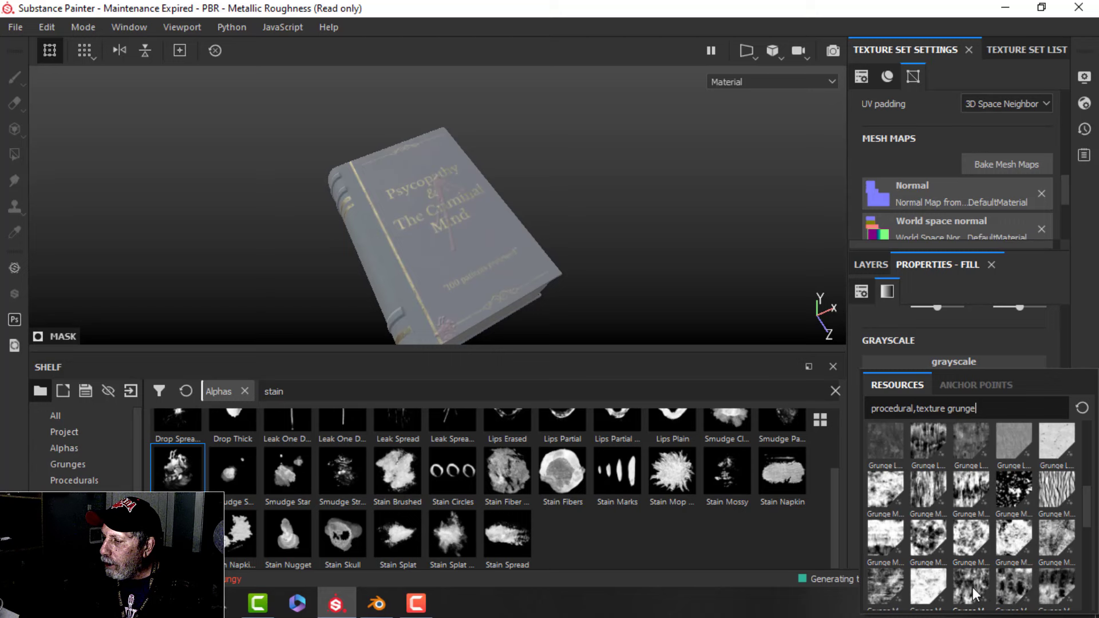
click(1019, 487)
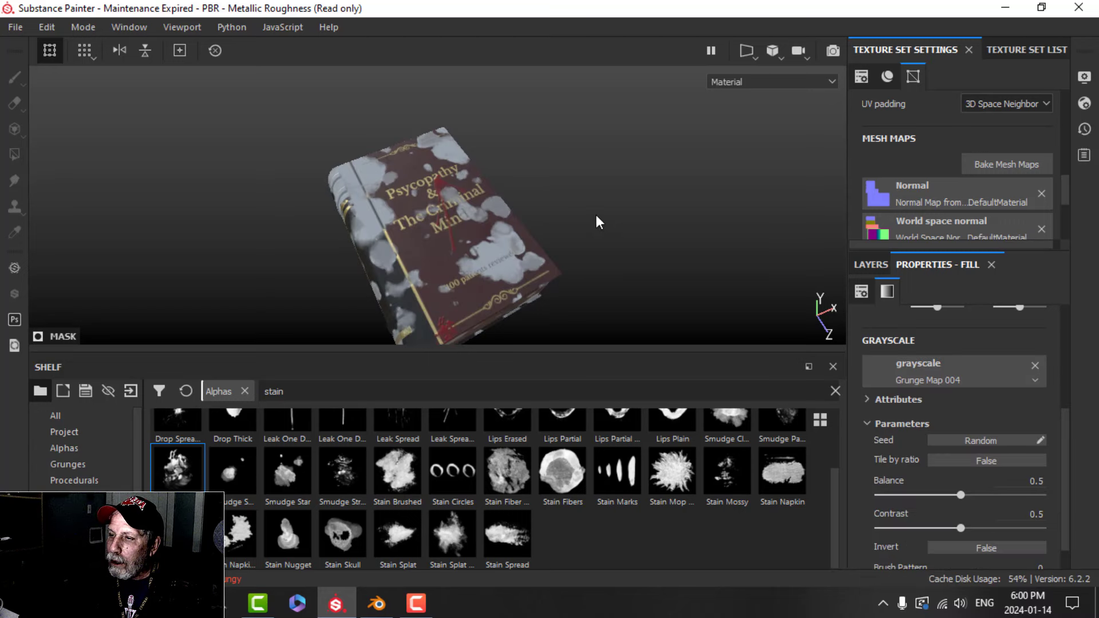
- Set the balance of Grunge Map 004 to 0.19 and inspect the patches on the book cover
alt+drag(599, 222, 592, 214)
drag(960, 494, 909, 495)
scroll(469, 241, up, 3)
alt+drag(468, 240, 498, 238)
- Try Grunge Galvanic Large as the mask fill's grayscale texture
click(881, 367)
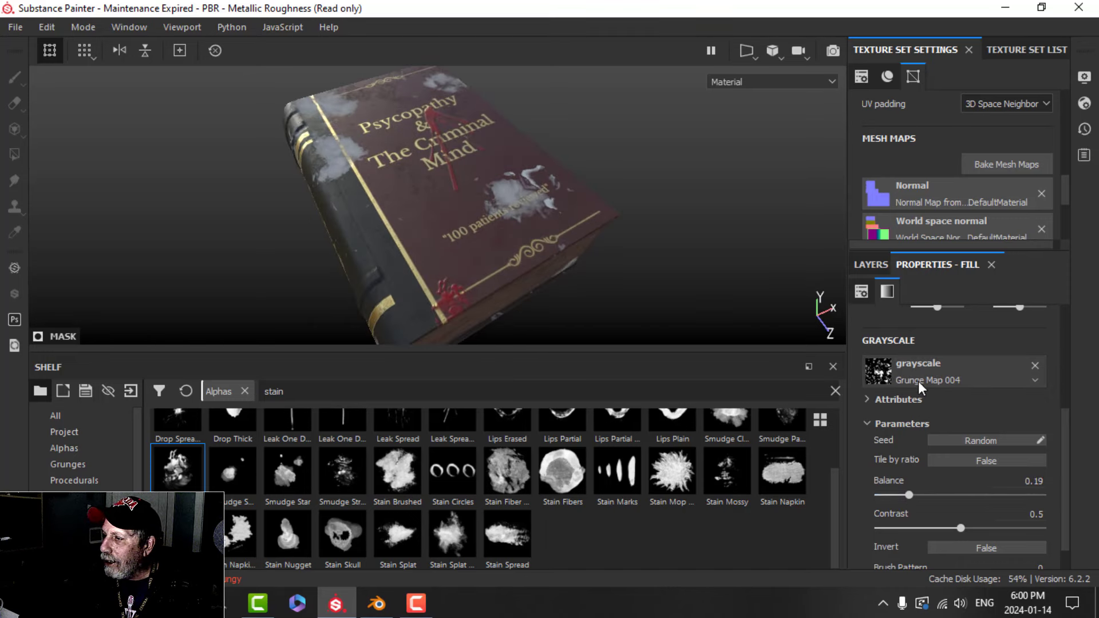
click(894, 540)
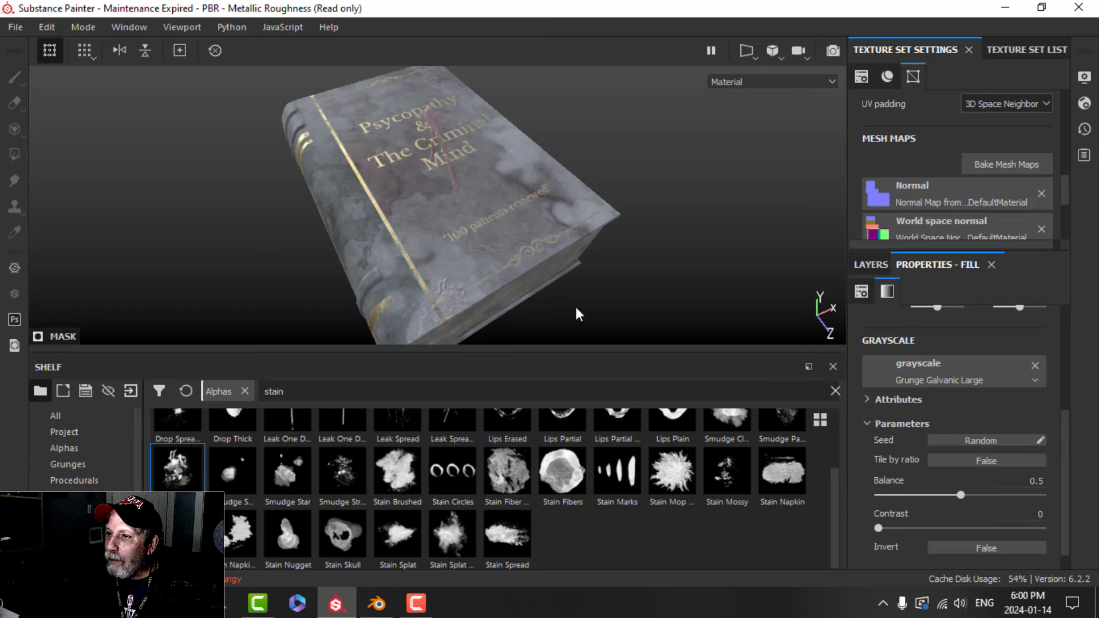
- Replace the mask fill's grayscale texture with Grunge Fingerprints Dirty and set its balance to 0.38
click(965, 383)
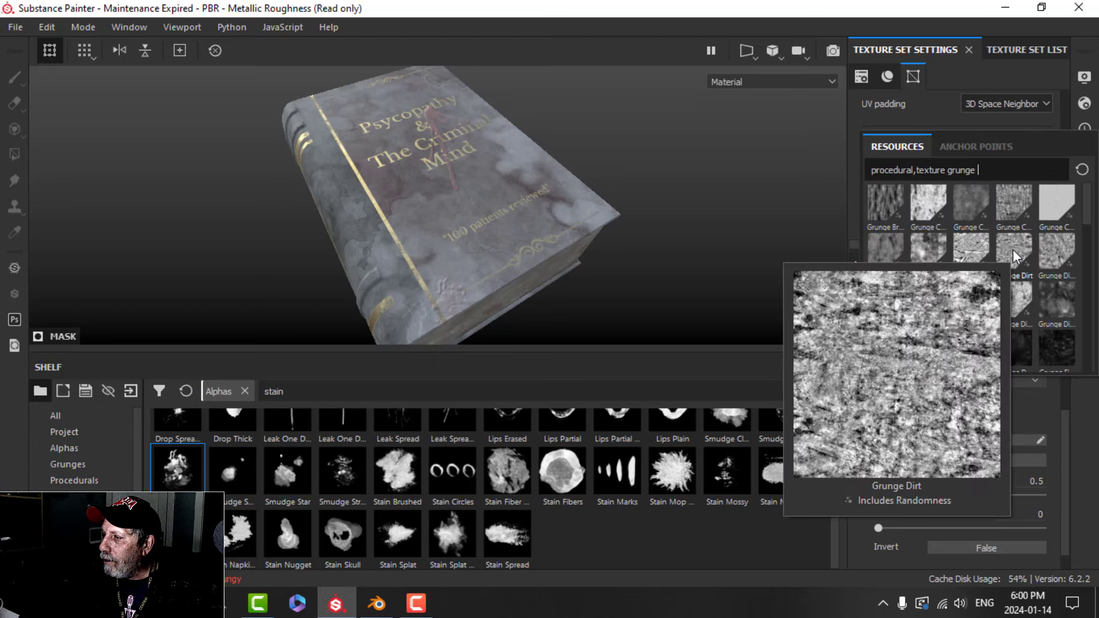
mouse_move(1049, 250)
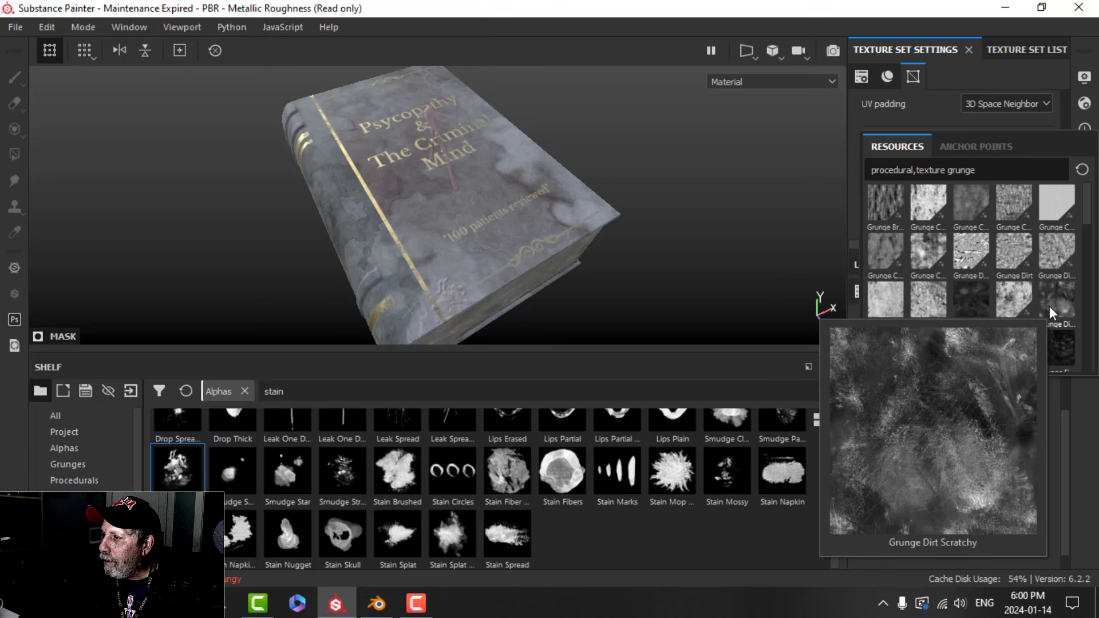
click(1049, 341)
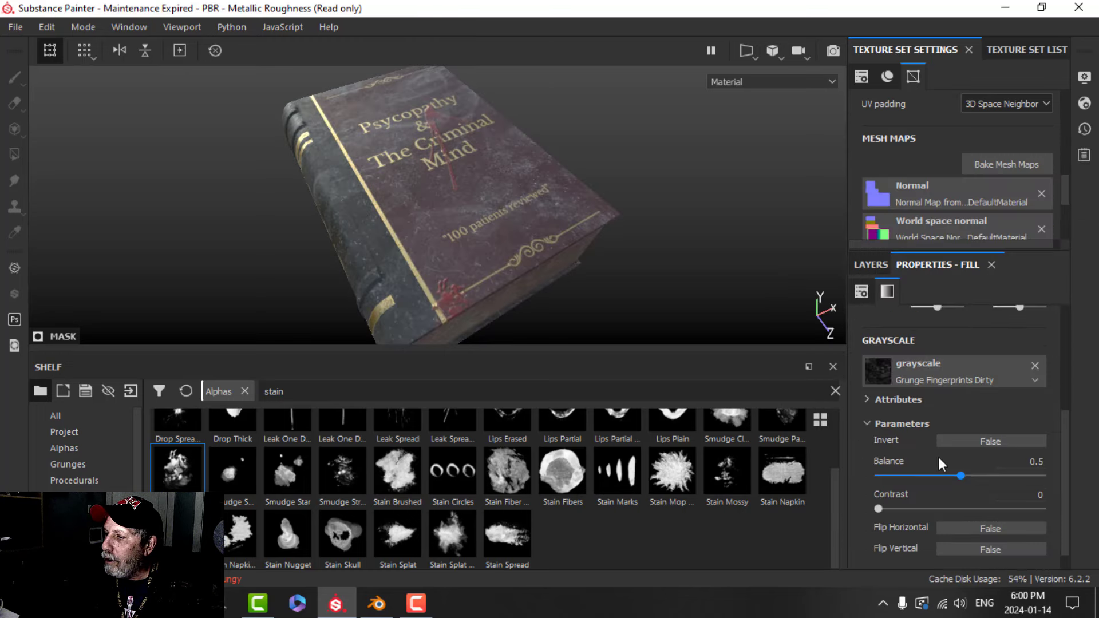
drag(953, 477, 940, 473)
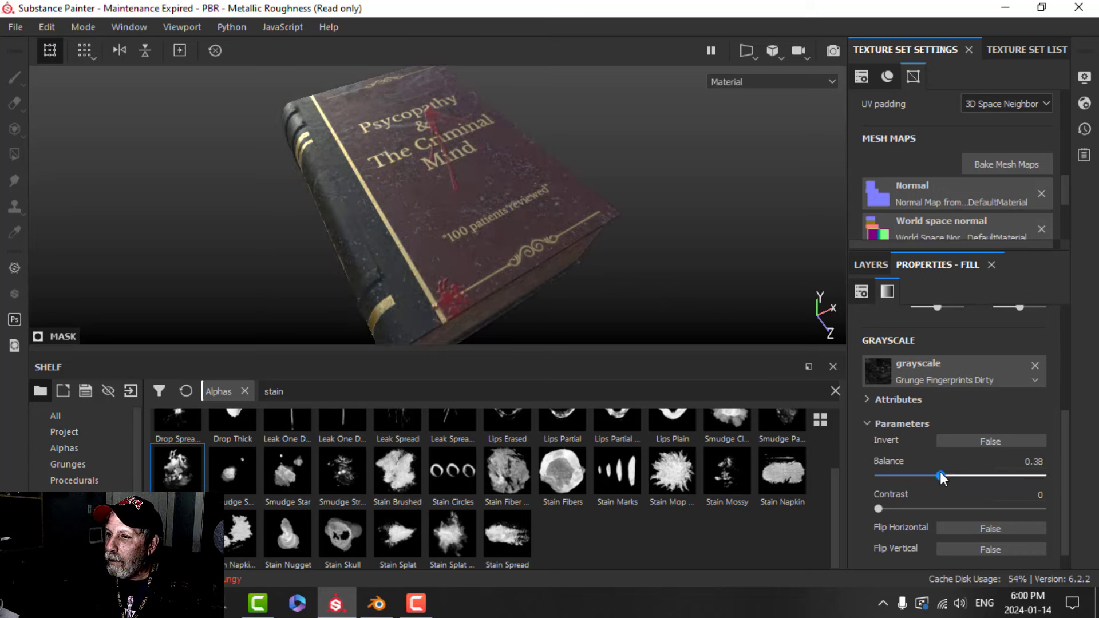
- Set the height of Fill layer 1 to -0.1691 and inspect the pitting on the cover and spine
click(871, 265)
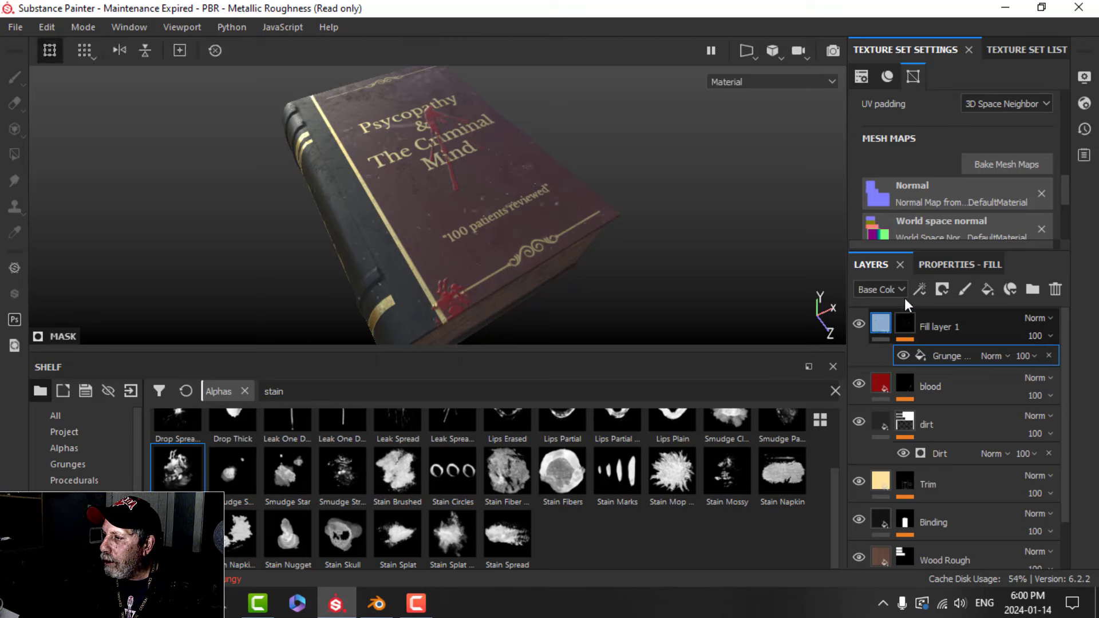
click(876, 328)
scroll(950, 526, down, 1)
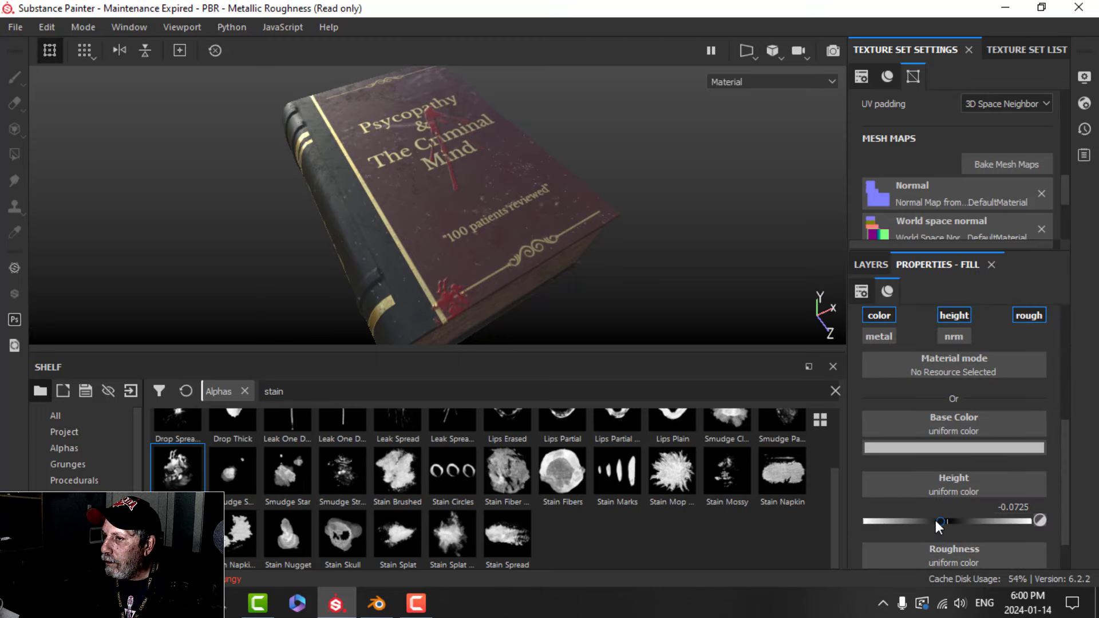
alt+drag(368, 228, 474, 226)
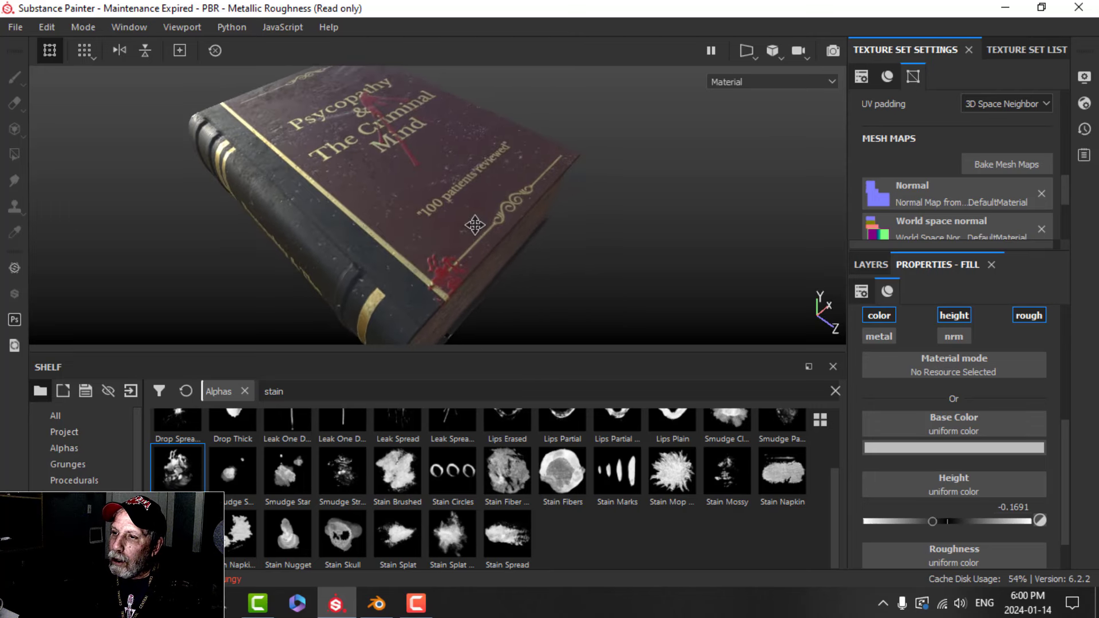
scroll(501, 200, up, 3)
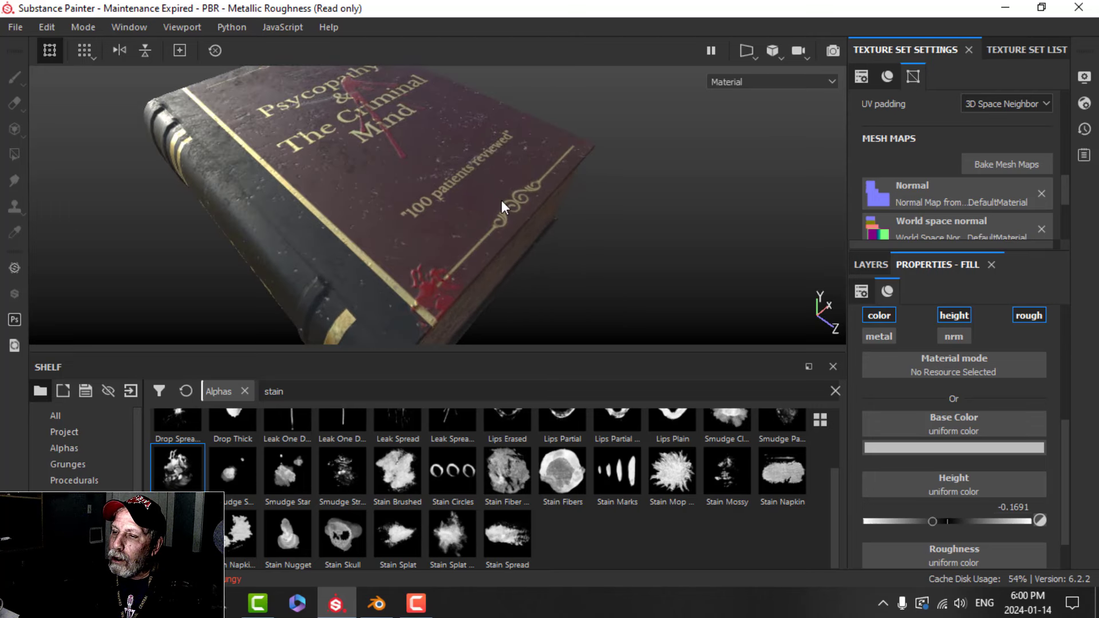
- Set the balance of the grunge fill in the mask of Fill layer 1 to 0.41
click(874, 266)
click(911, 330)
click(944, 356)
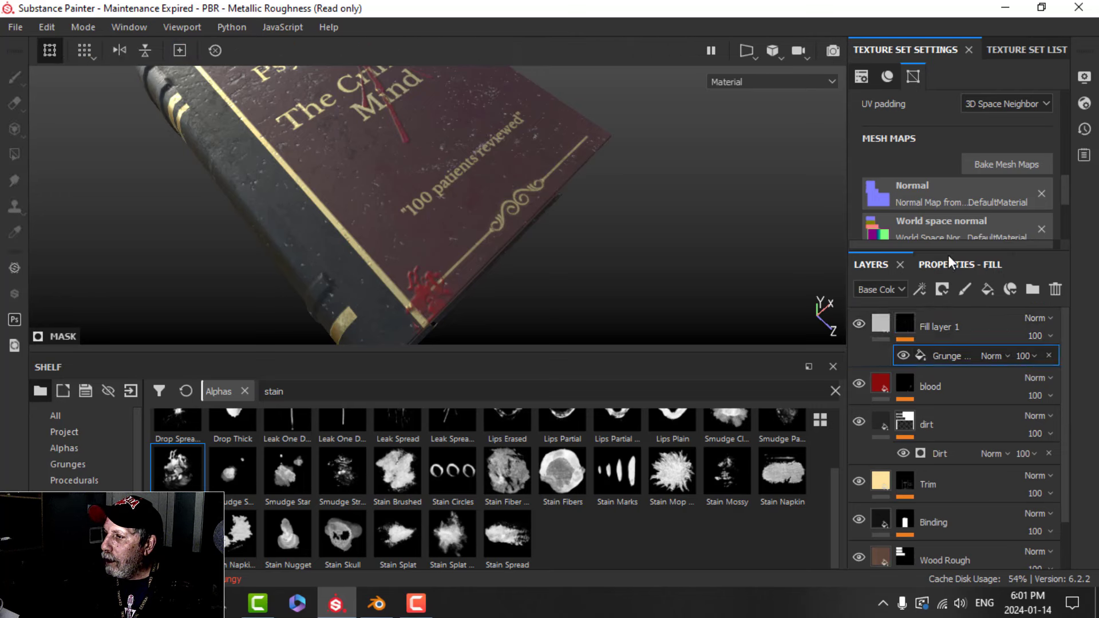
drag(941, 476, 946, 473)
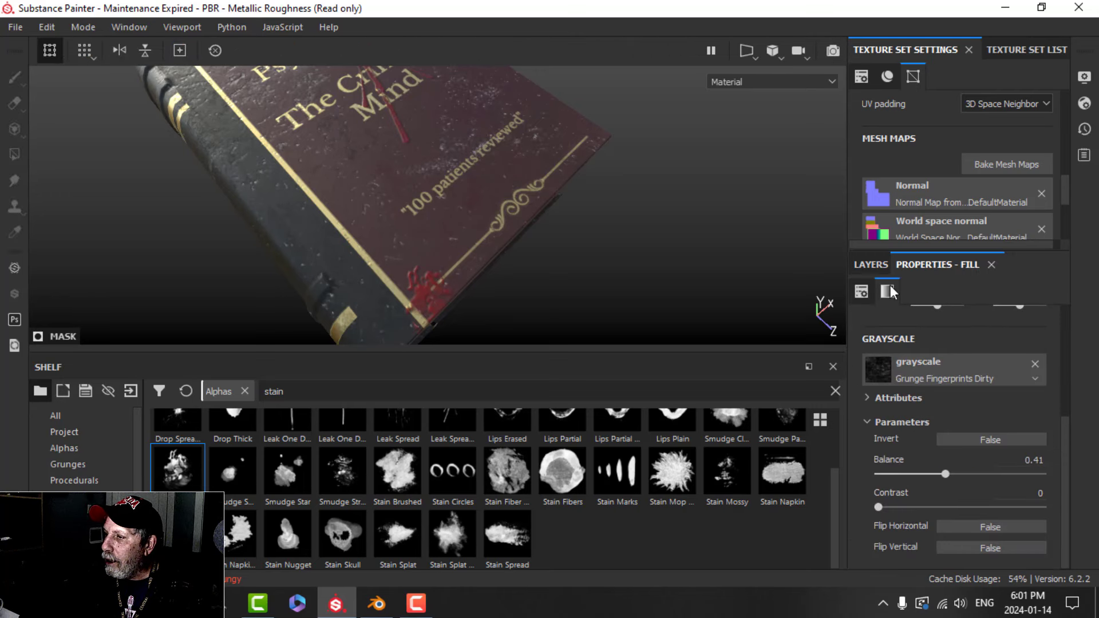
- Lower the opacity of the grunge effect in the mask of Fill layer 1 to 51
click(871, 265)
click(1028, 354)
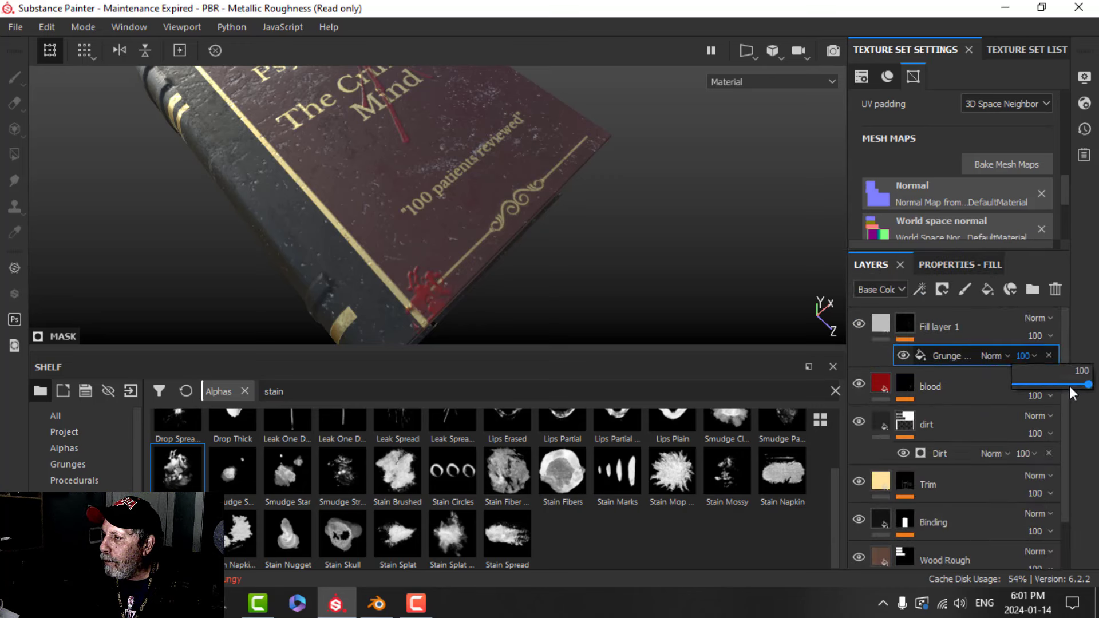
drag(1072, 389, 1051, 391)
scroll(586, 246, down, 2)
alt+drag(578, 248, 541, 272)
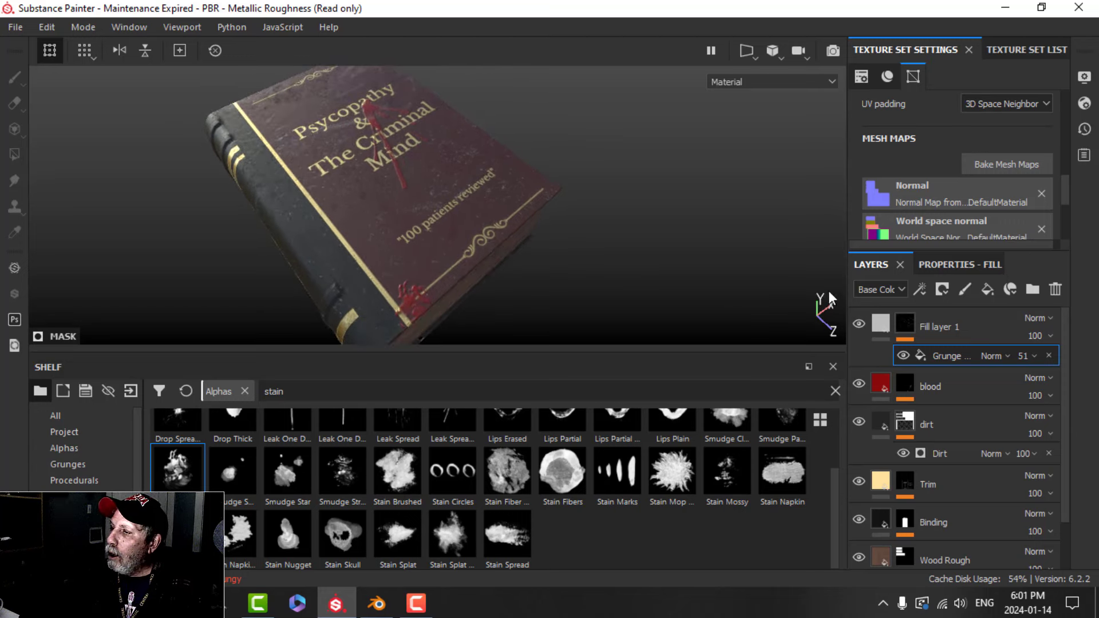
- Set up the eraser with the Dirt 1 brush on the paint effect in the Trim layer's mask
click(931, 481)
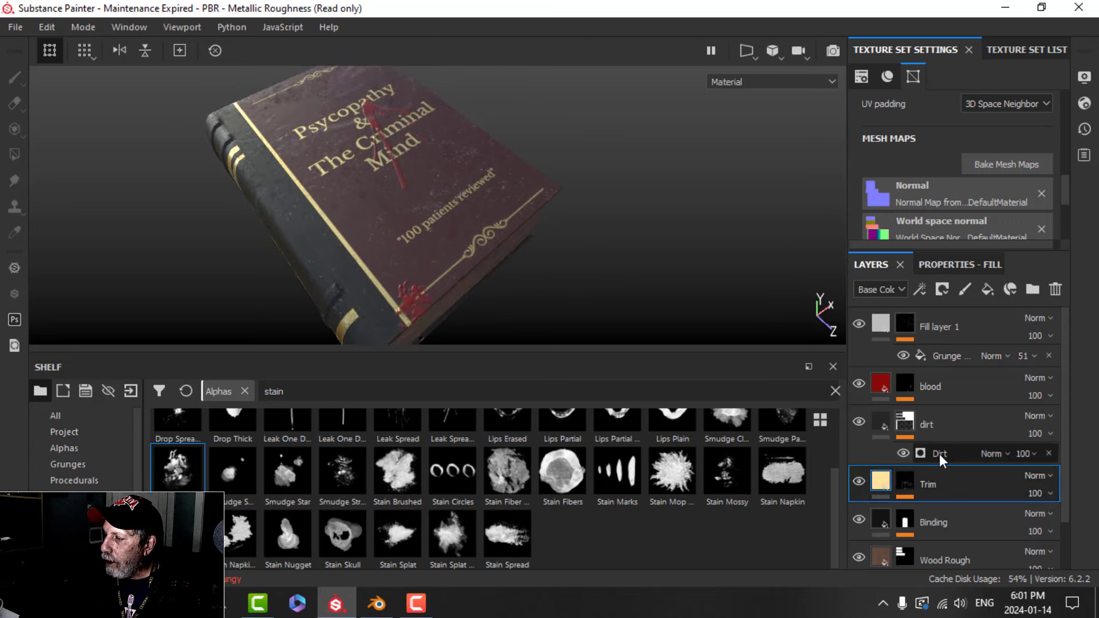
click(904, 492)
click(941, 514)
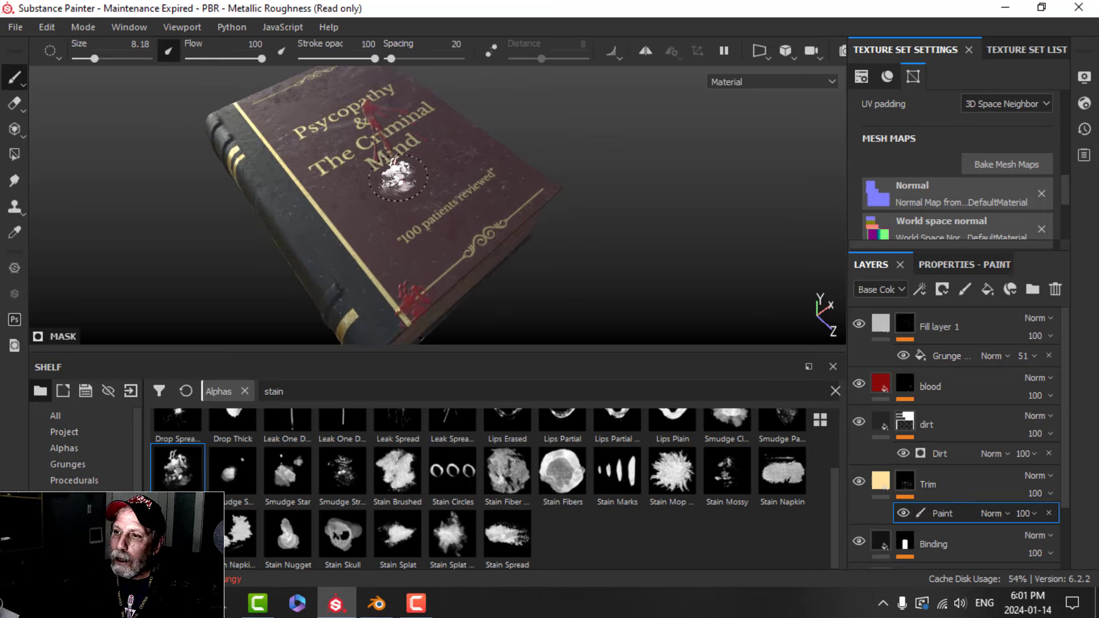
mouse_move(399, 178)
alt+mouse_down()
mouse_move(387, 181)
mouse_move(393, 196)
alt+mouse_up()
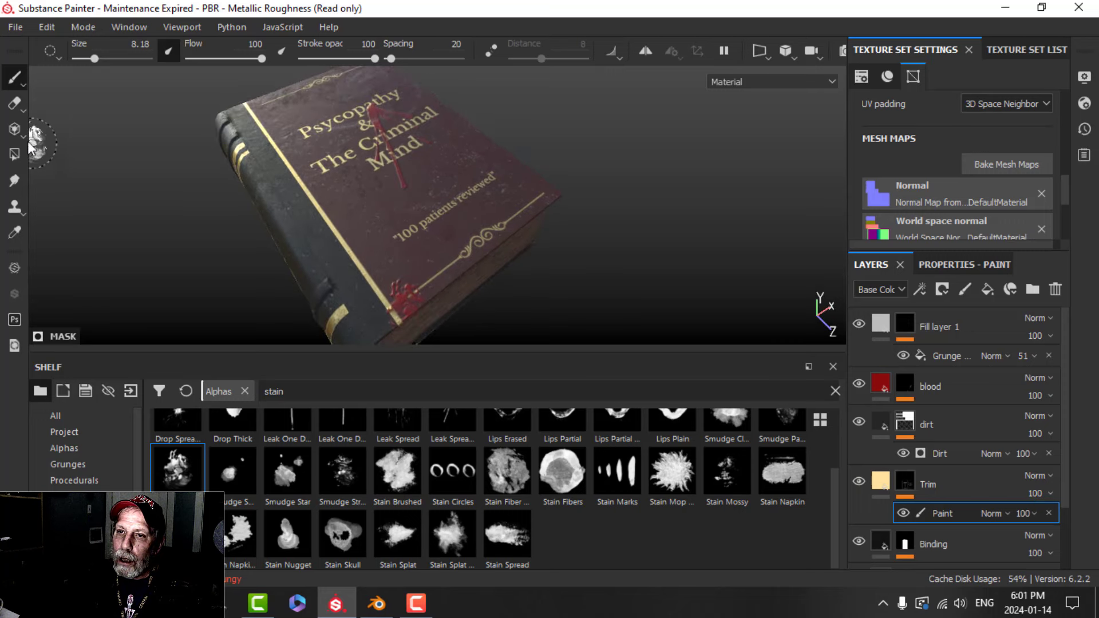
click(15, 103)
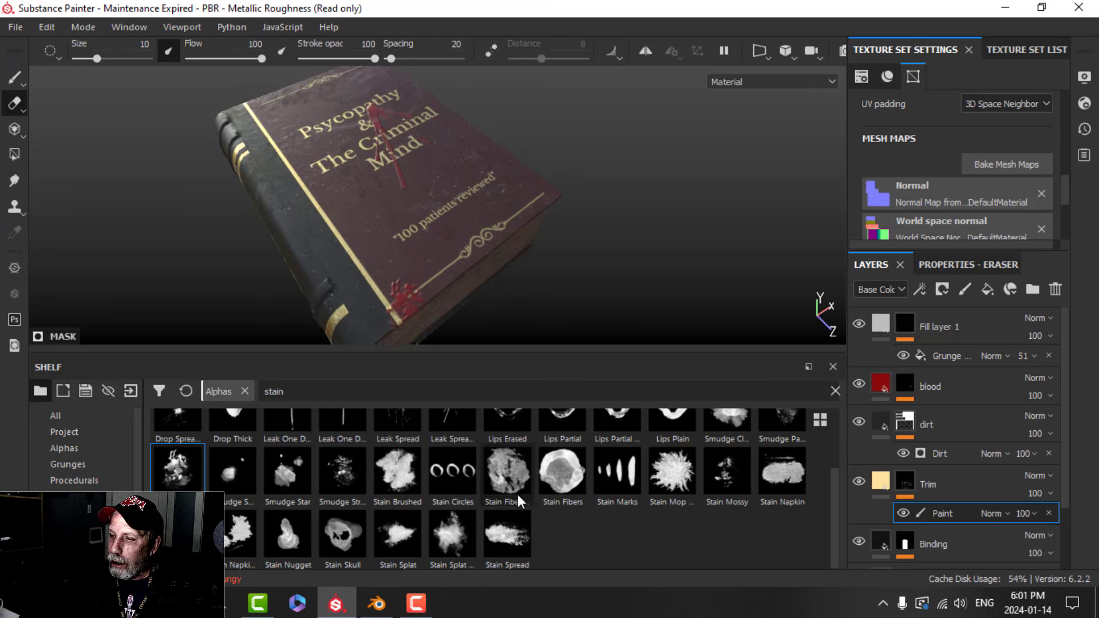
click(66, 449)
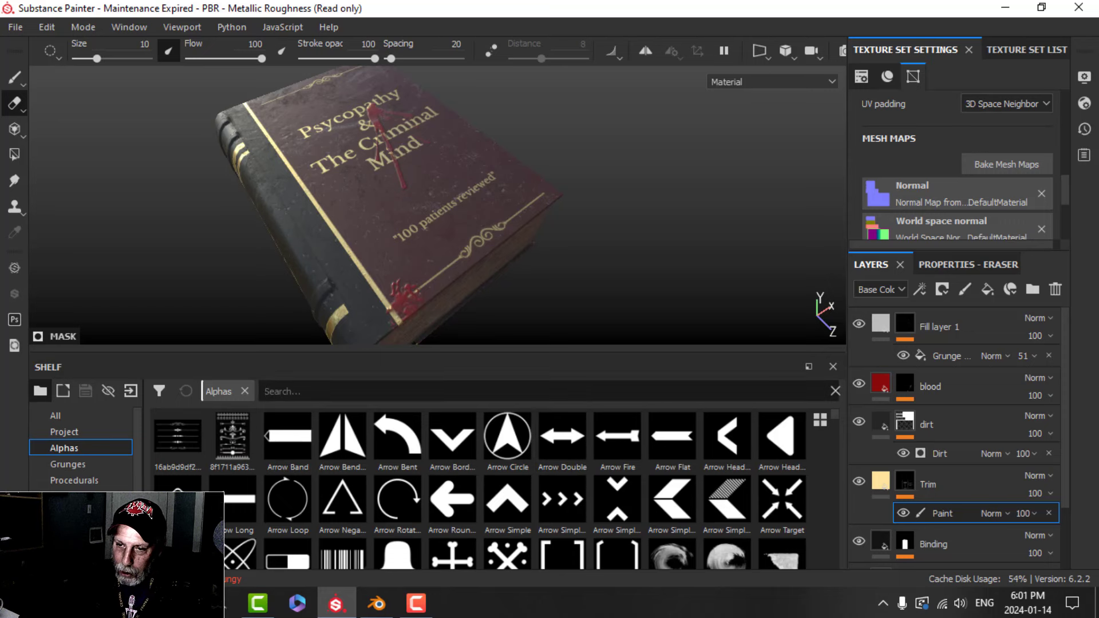
click(66, 561)
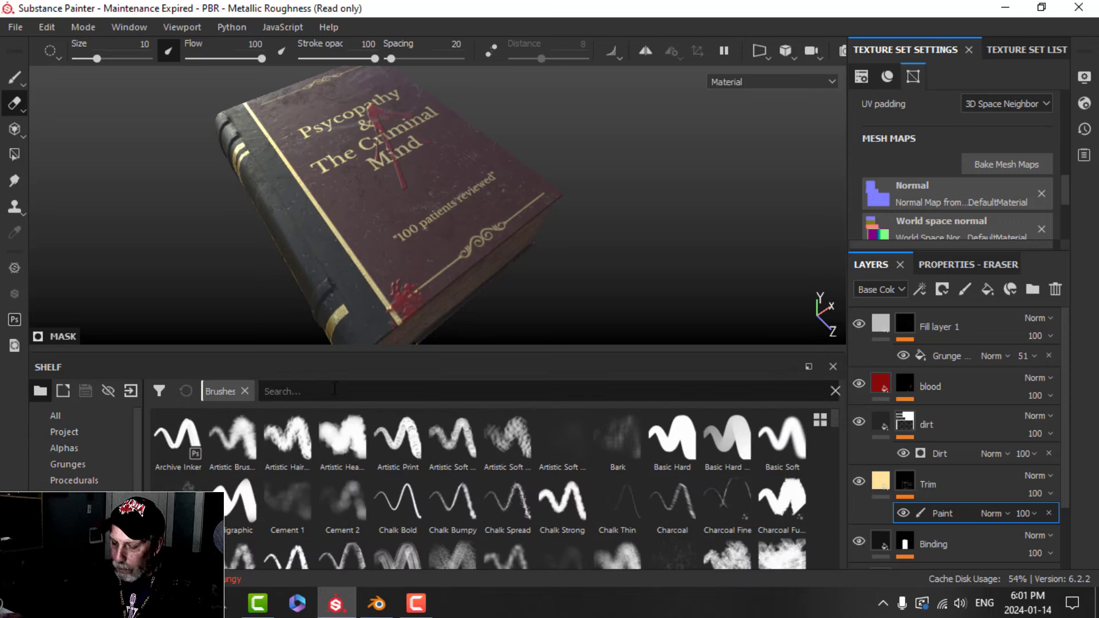
text(dirt)
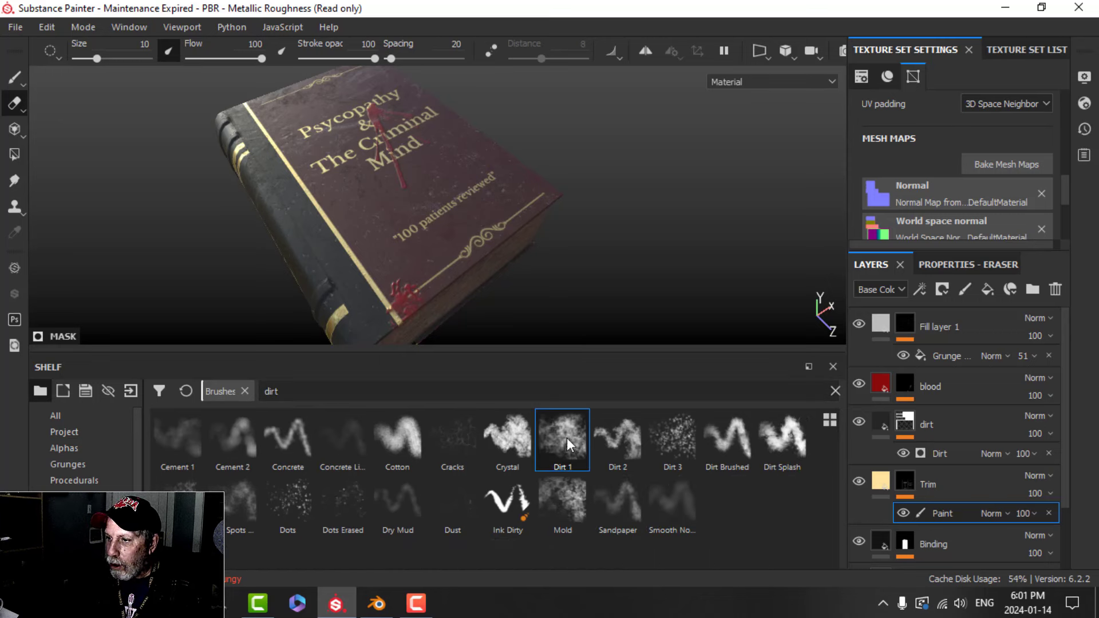
click(567, 444)
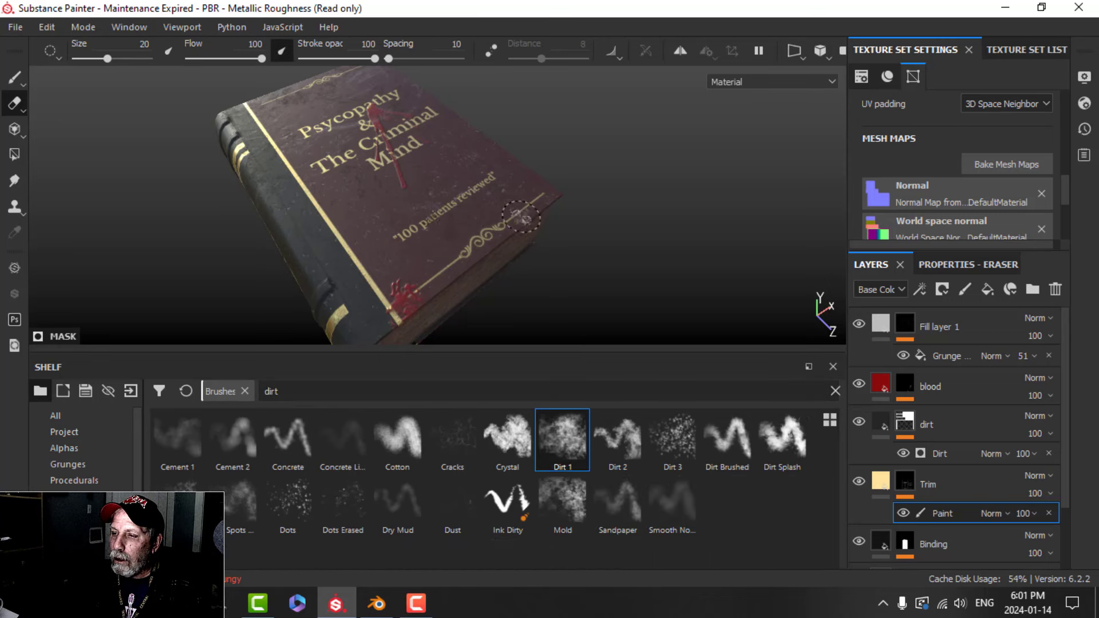
- Erase patches of the gold lettering and trim on the front cover and the spine bands to make them look worn
scroll(521, 216, up, 3)
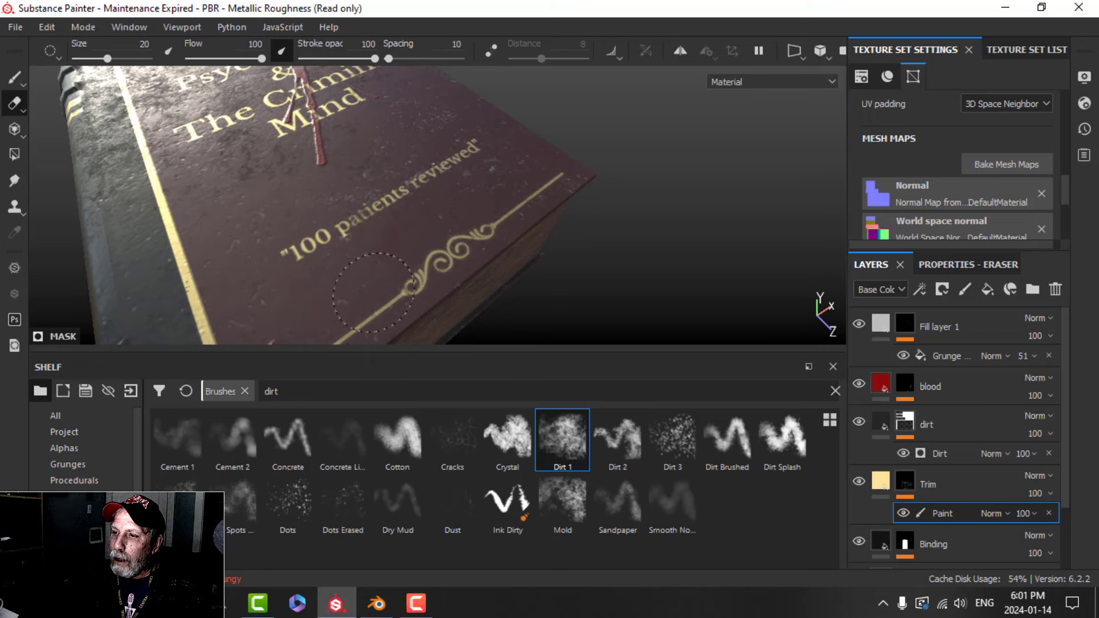
scroll(534, 270, down, 4)
alt+middle_drag(363, 198, 390, 229)
scroll(392, 231, up, 1)
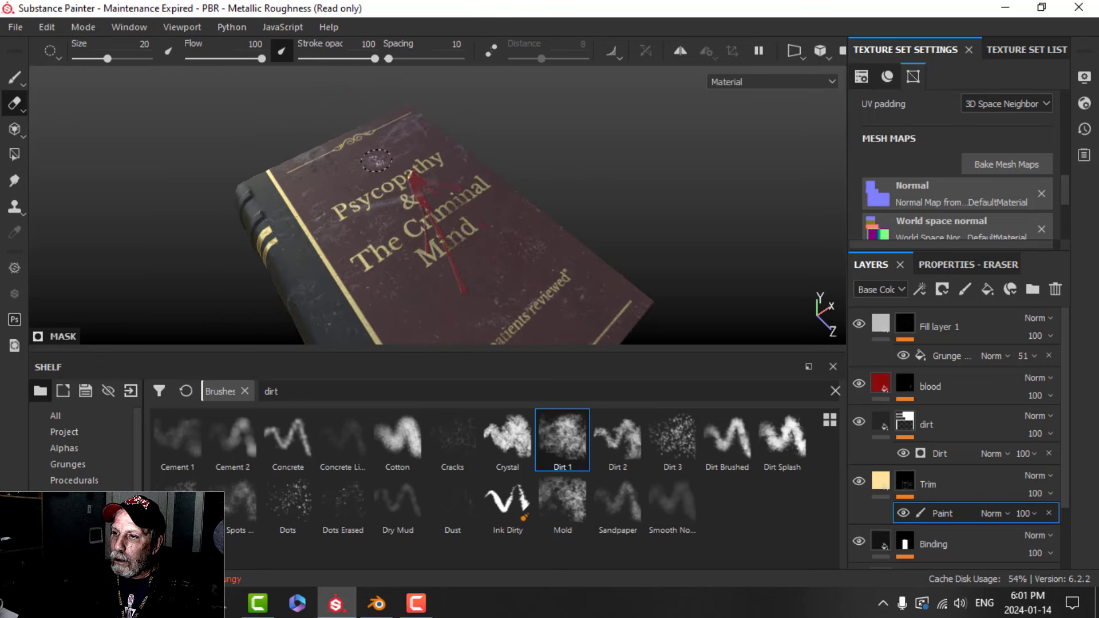
mouse_move(368, 170)
alt+mouse_down()
mouse_move(496, 197)
mouse_move(404, 227)
alt+mouse_up()
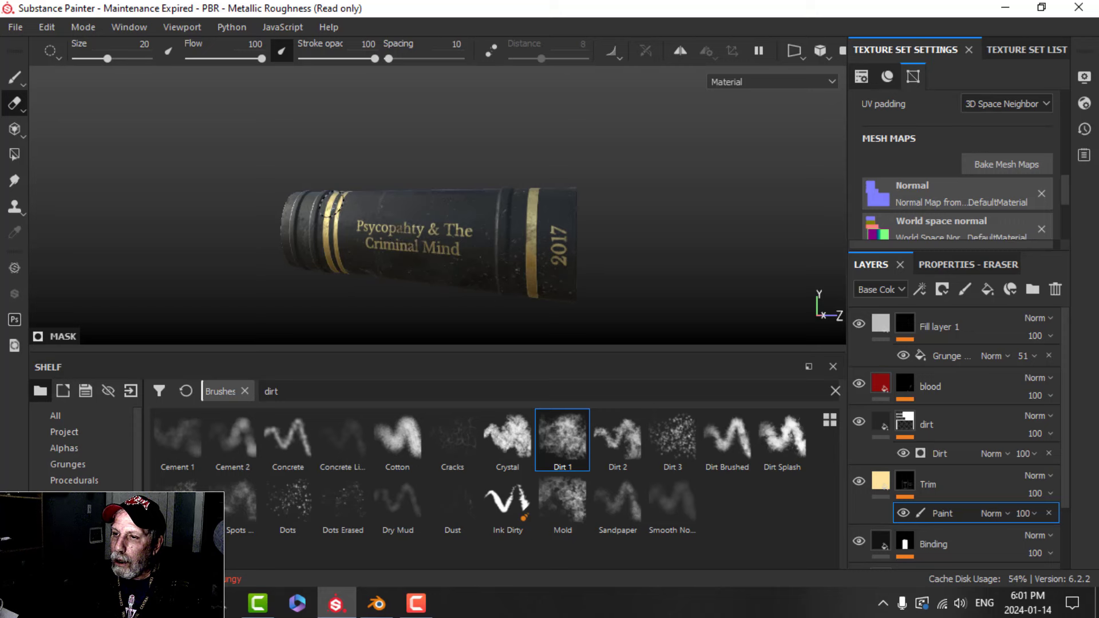
alt+drag(407, 223, 474, 265)
alt+middle_drag(474, 265, 470, 267)
scroll(378, 221, down, 3)
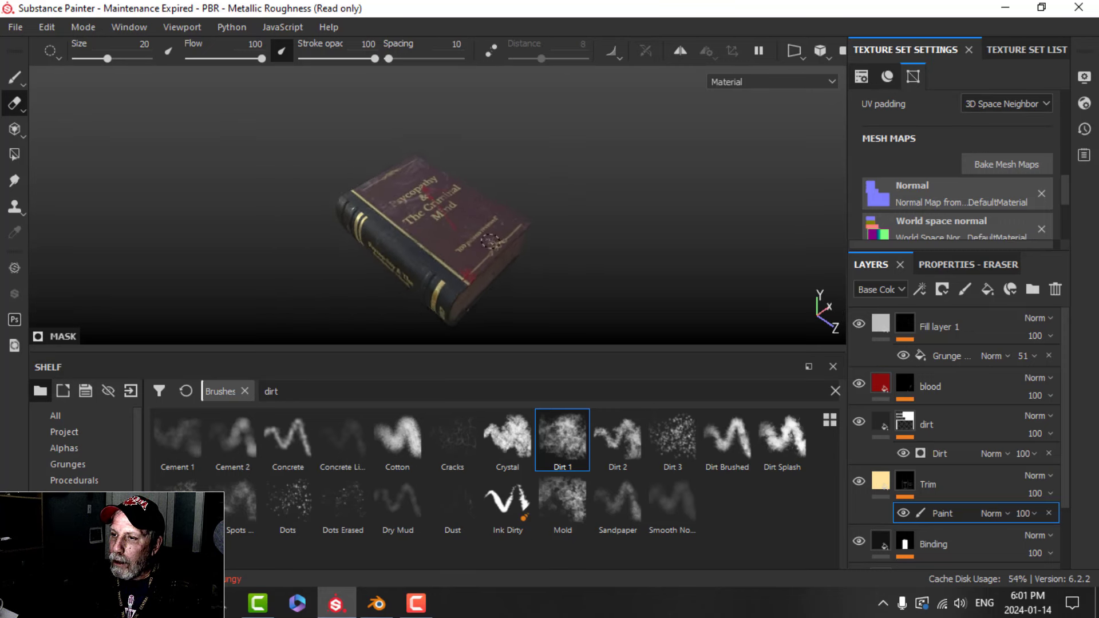
- Maximize the 3D viewport and inspect the worn lettering and trim on the cover
alt+middle_drag(473, 217, 497, 209)
scroll(469, 220, up, 3)
alt+drag(557, 206, 480, 204)
alt+middle_drag(537, 196, 521, 220)
alt+drag(521, 220, 511, 259)
key(Tab)
alt+drag(611, 305, 598, 305)
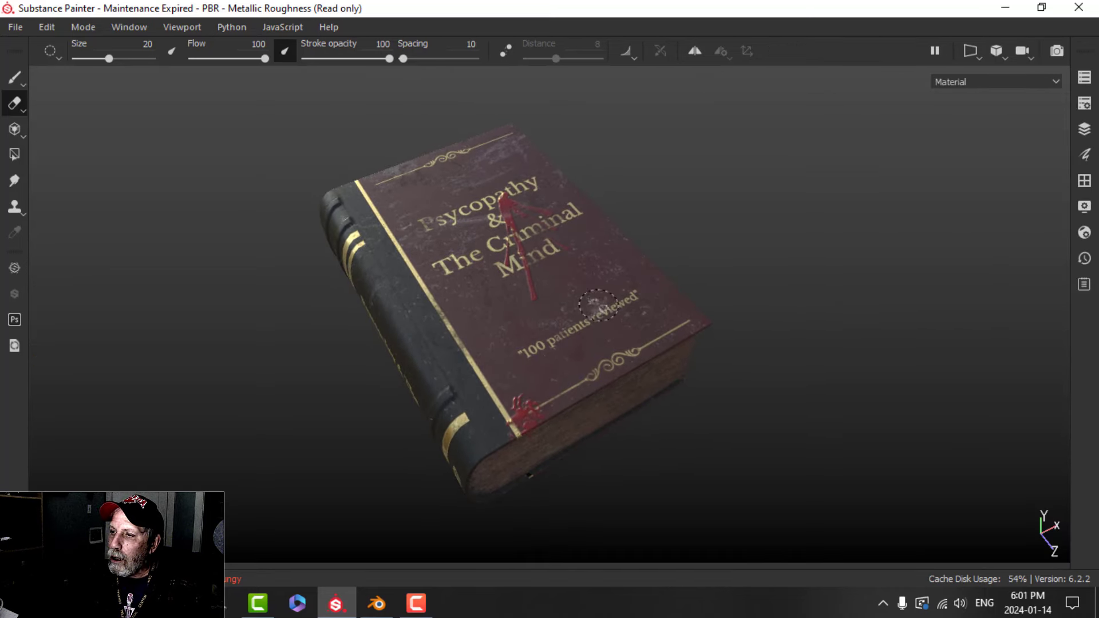
- Try Corsica Beach as the environment map, and settle on Gdansk Shipyard Buildings
click(1084, 206)
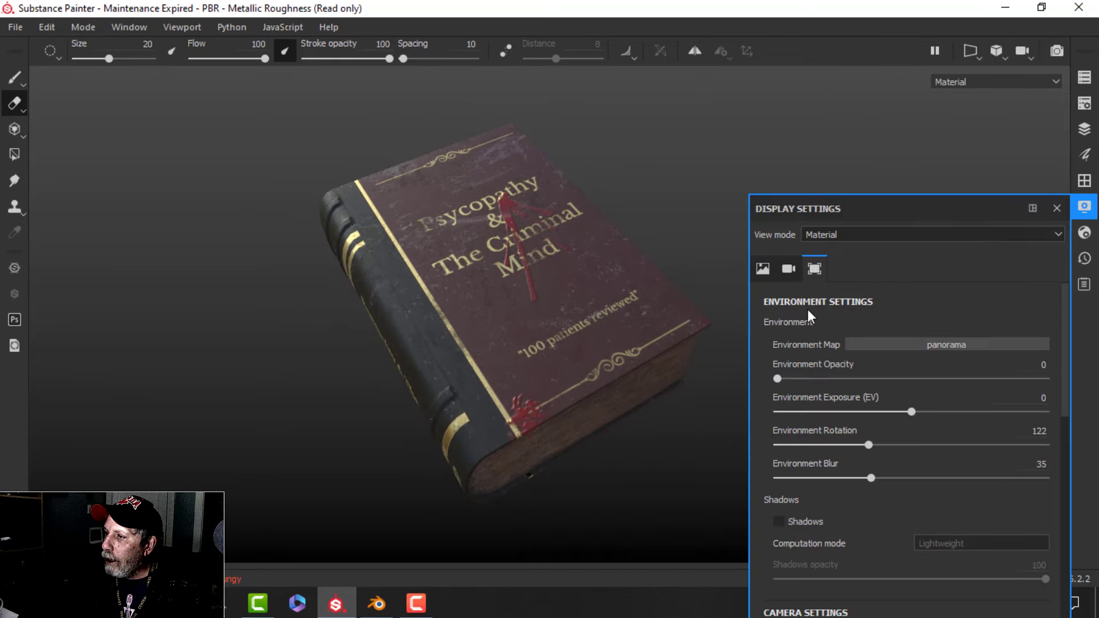
click(915, 344)
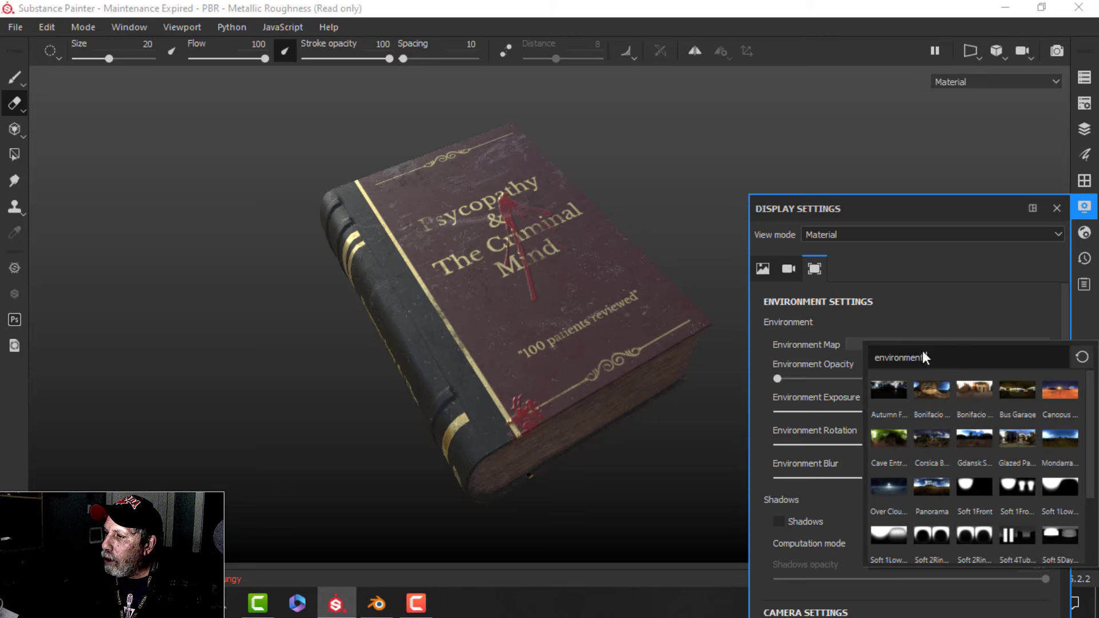
click(925, 438)
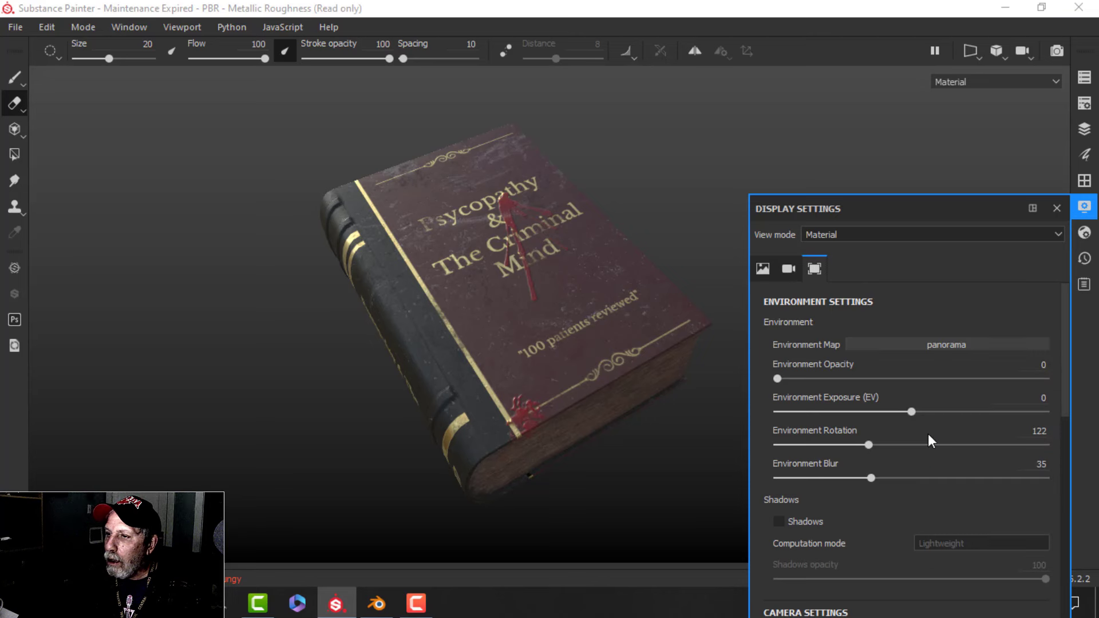
click(915, 344)
click(897, 438)
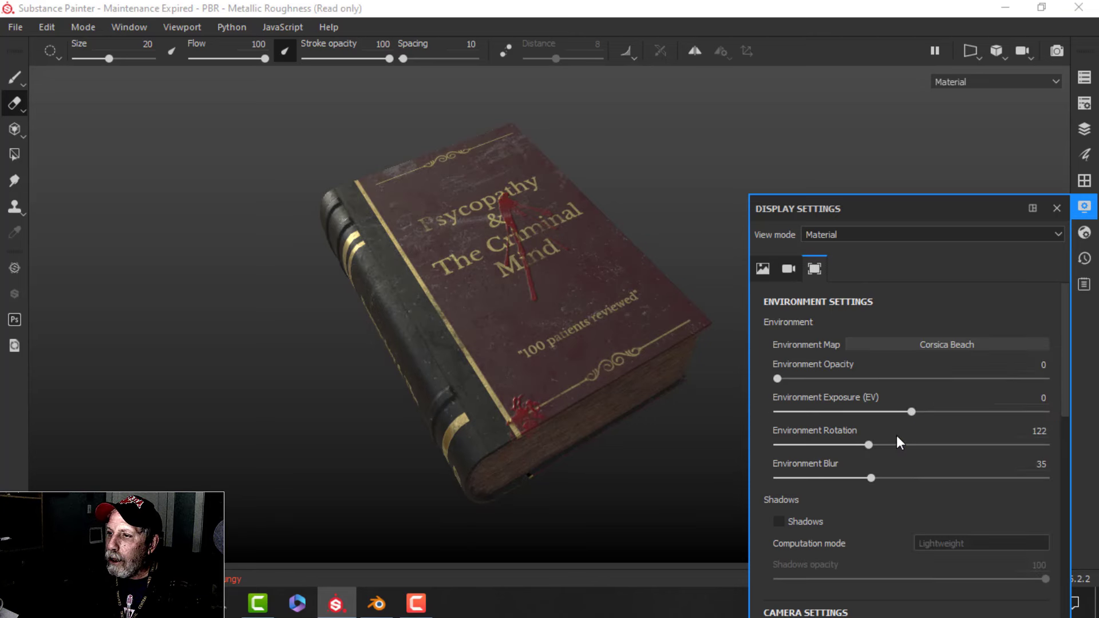
click(941, 344)
click(973, 440)
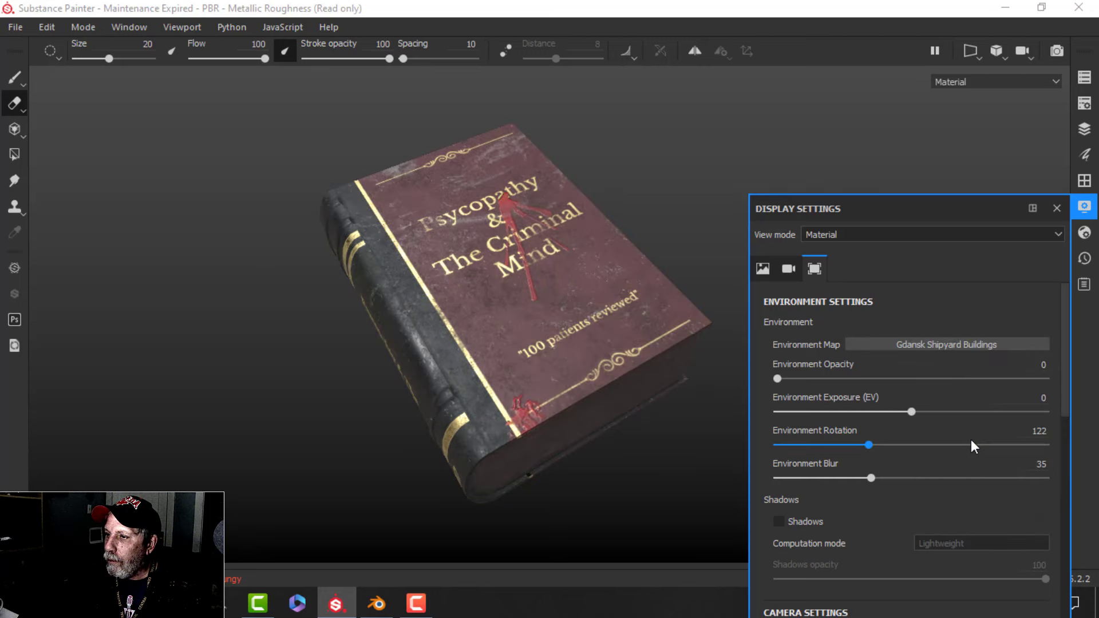
click(1079, 205)
- Rotate the environment lighting around the book to examine how the cover and gold trim catch the light
mouse_move(589, 366)
alt+mouse_down()
mouse_move(567, 326)
mouse_move(596, 312)
mouse_move(604, 351)
alt+mouse_up()
alt+middle_drag(604, 350, 588, 319)
alt+drag(587, 319, 588, 346)
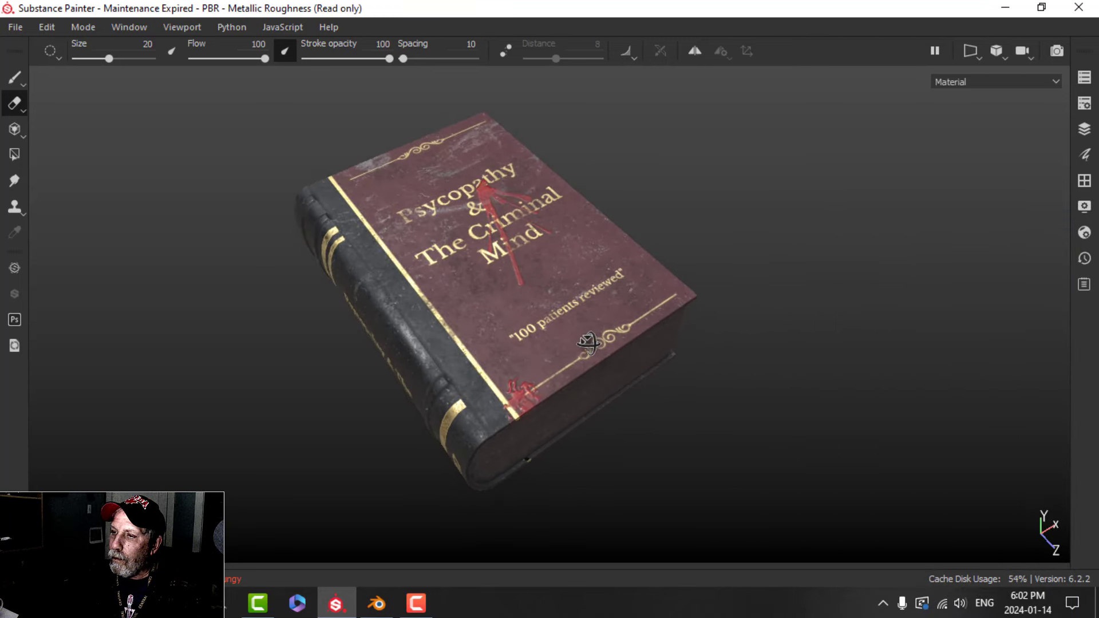
mouse_move(682, 291)
shift+right_down()
mouse_move(545, 337)
mouse_move(666, 284)
shift+right_up()
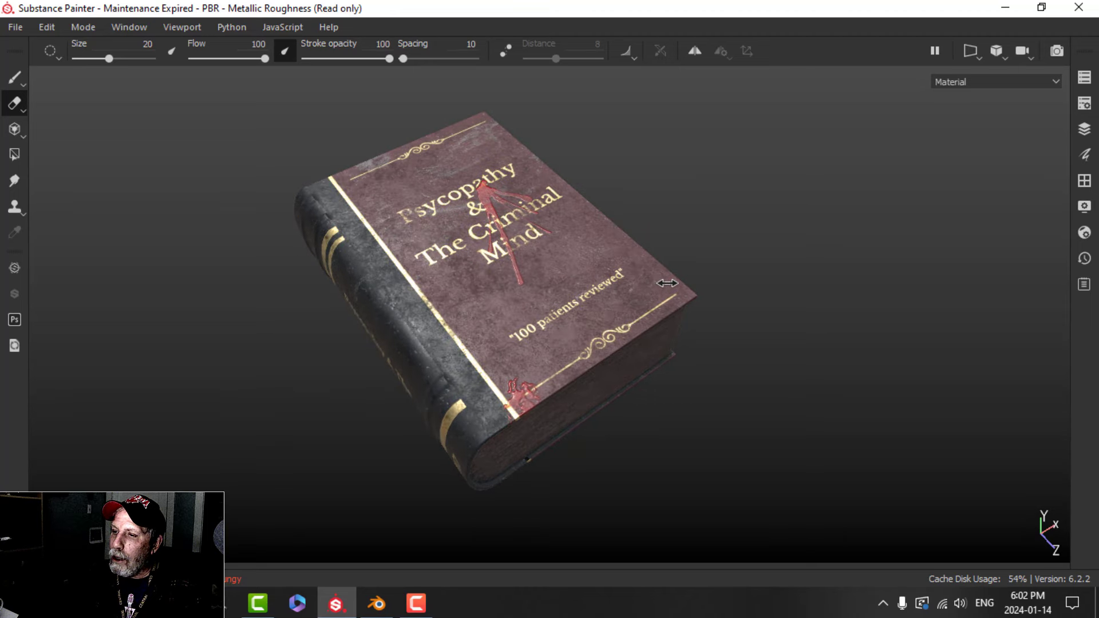
scroll(597, 332, down, 2)
mouse_move(597, 331)
alt+mouse_down()
mouse_move(503, 321)
mouse_move(495, 350)
alt+mouse_up()
shift+right_drag(496, 350, 632, 274)
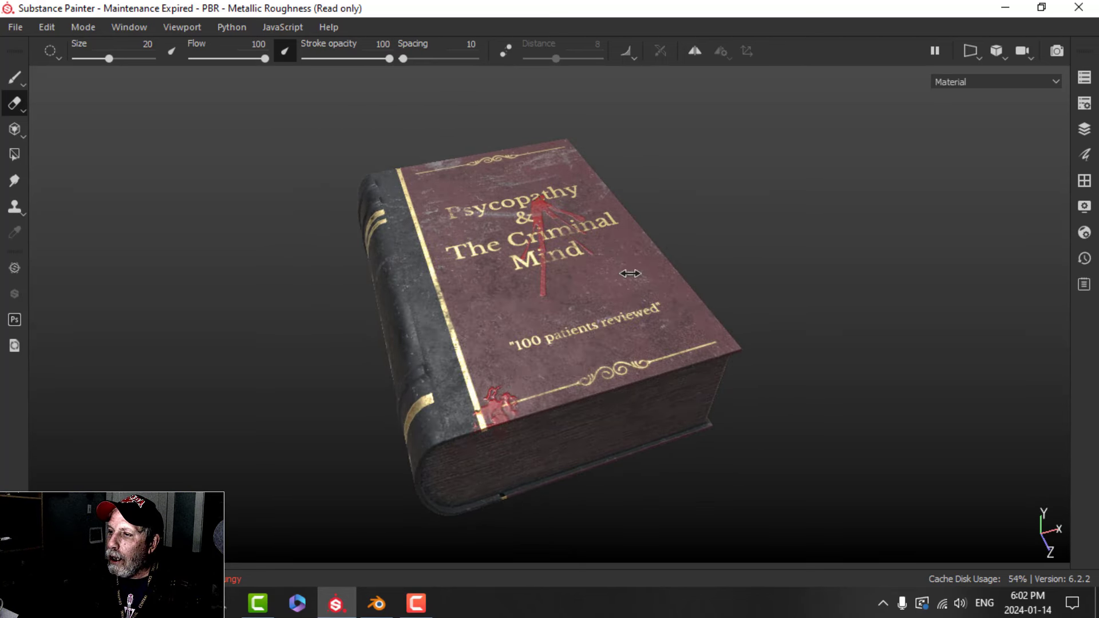
- Examine the spine, page edges and front cover of the finished book from several angles
scroll(610, 290, down, 3)
mouse_move(570, 275)
alt+mouse_down()
mouse_move(583, 319)
mouse_move(430, 253)
mouse_move(548, 241)
mouse_move(484, 304)
mouse_move(537, 252)
mouse_move(581, 287)
alt+mouse_up()
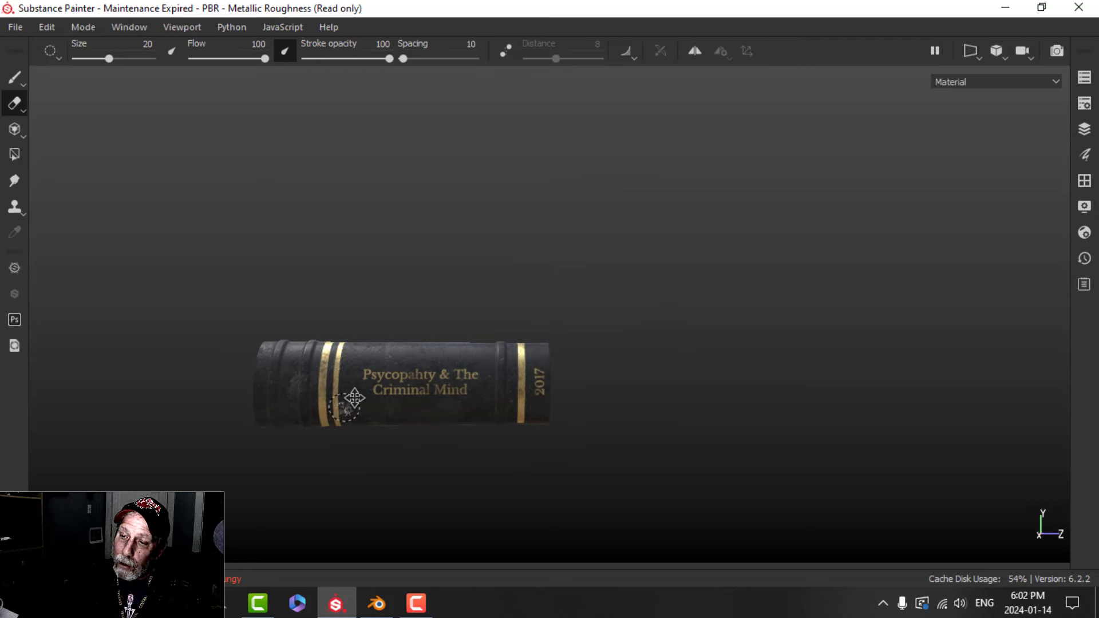
alt+middle_drag(354, 397, 448, 318)
alt+drag(521, 328, 630, 326)
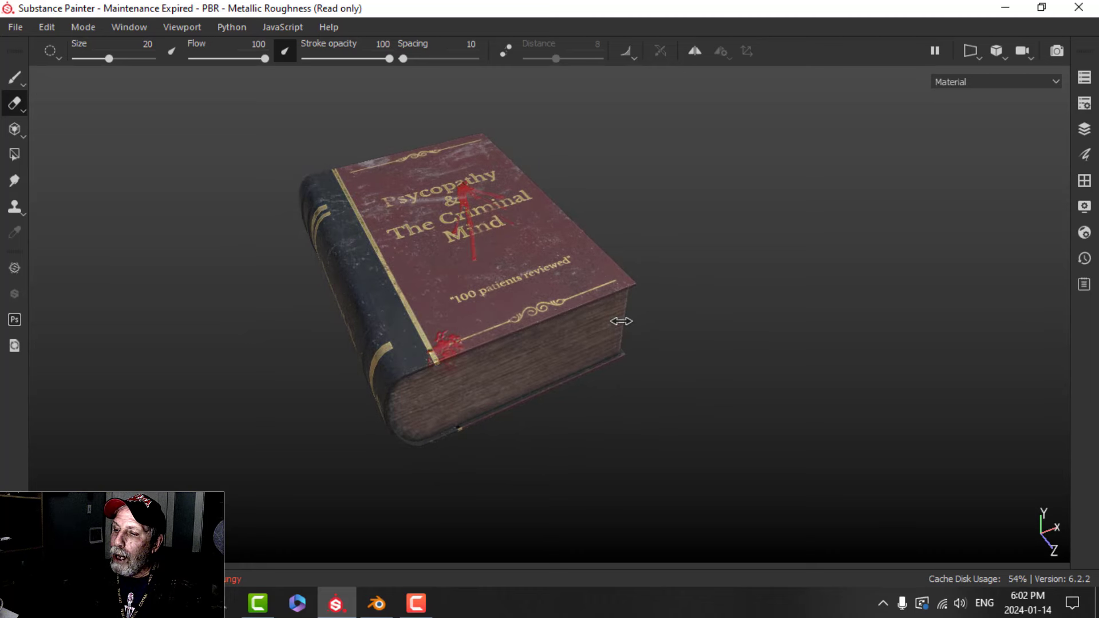
alt+right_drag(621, 321, 584, 336)
alt+drag(584, 336, 604, 347)
mouse_move(605, 346)
alt+middle_down()
mouse_move(568, 324)
mouse_move(694, 372)
alt+middle_up()
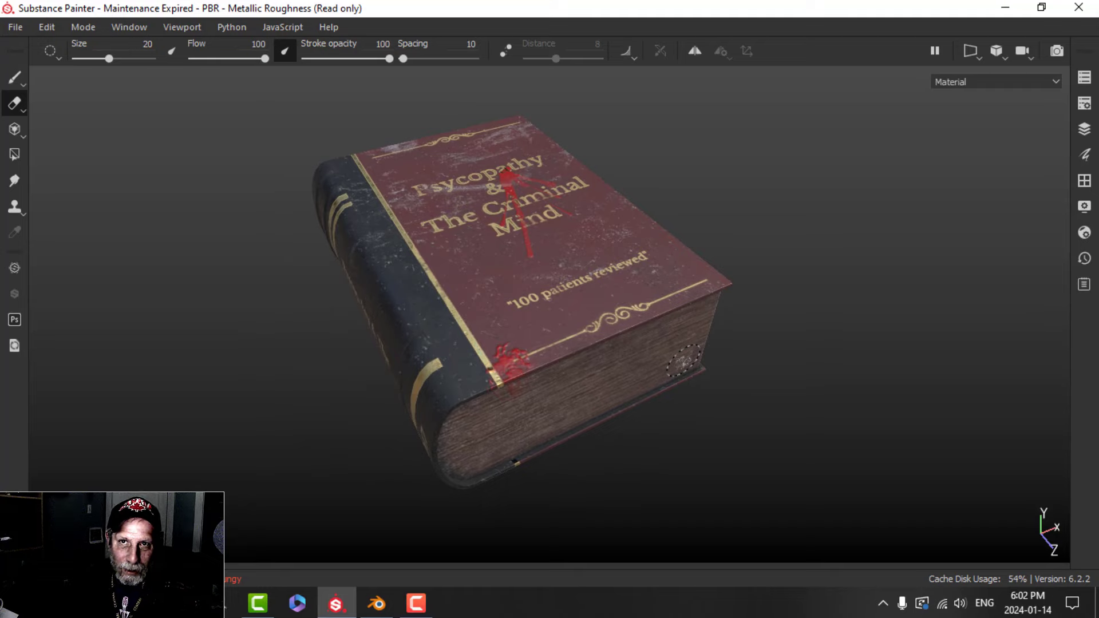